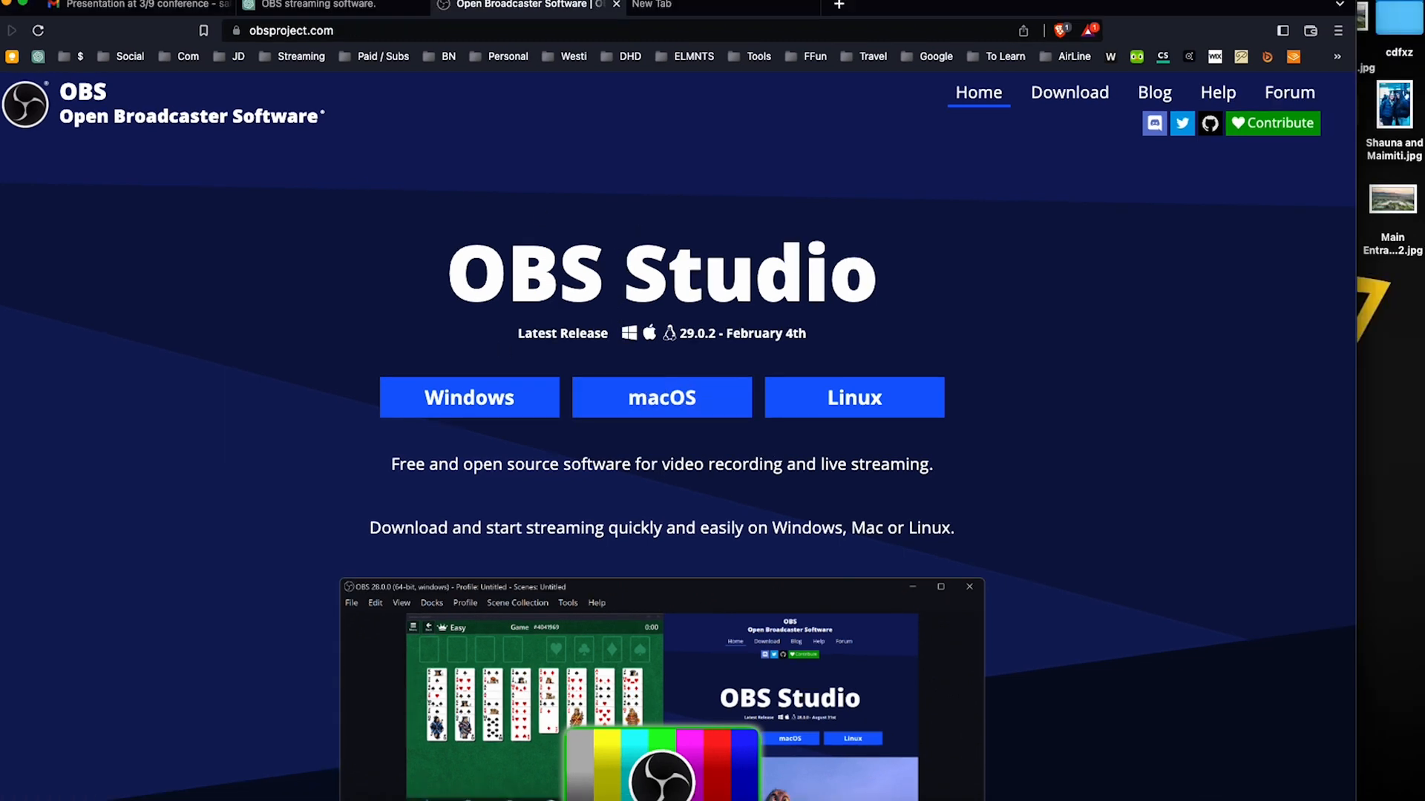
Switch from the browser to OBS and enable Studio Mode
click(4, 5)
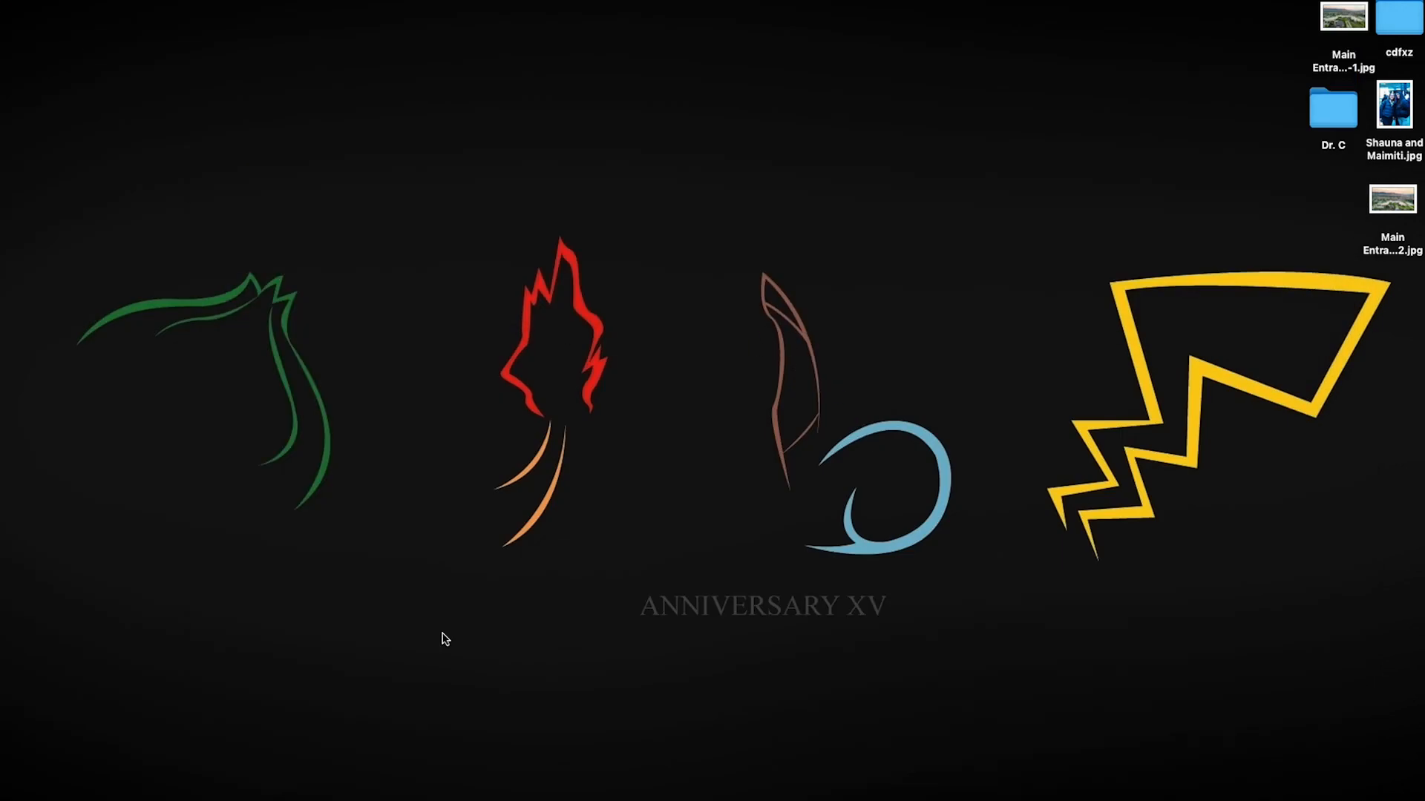
click(879, 797)
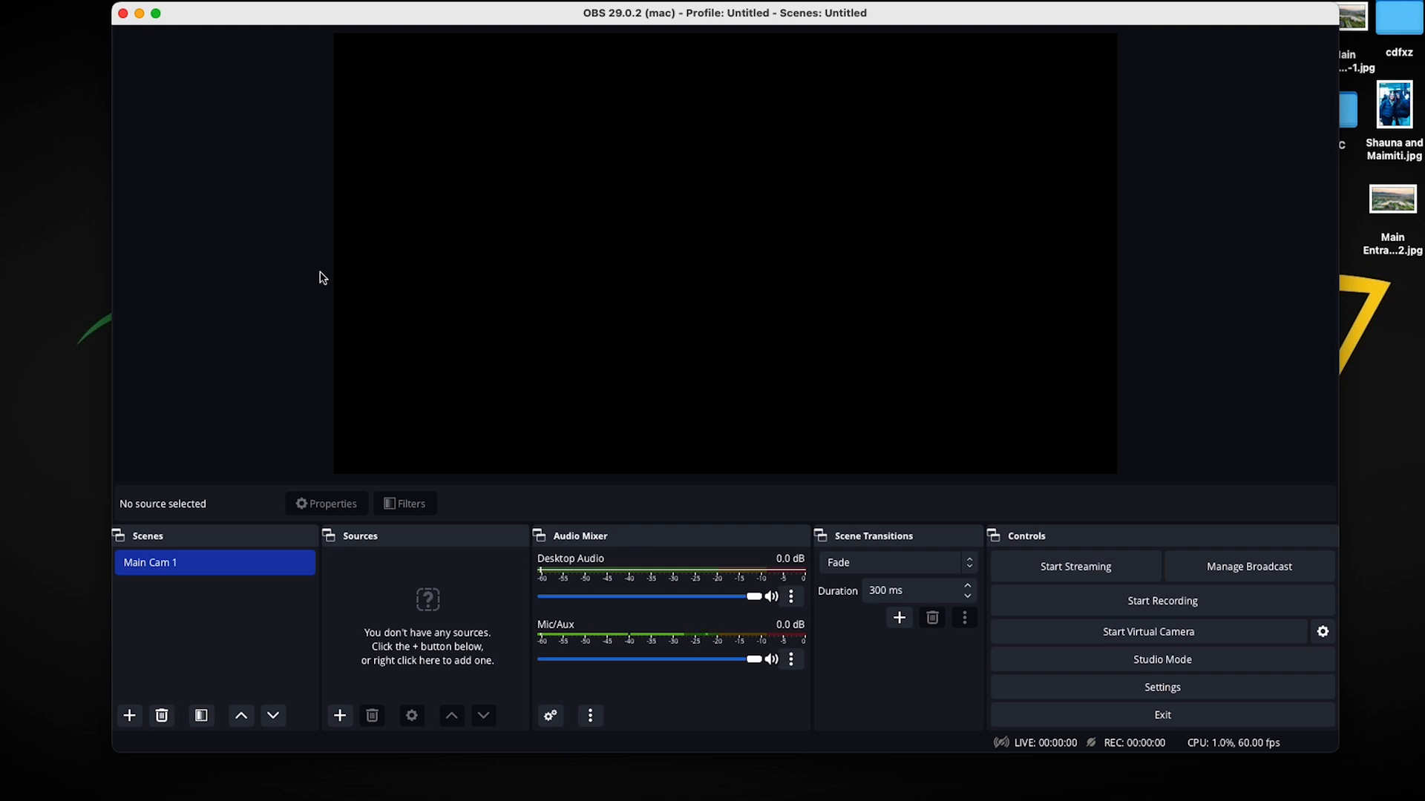
drag(690, 19, 643, 13)
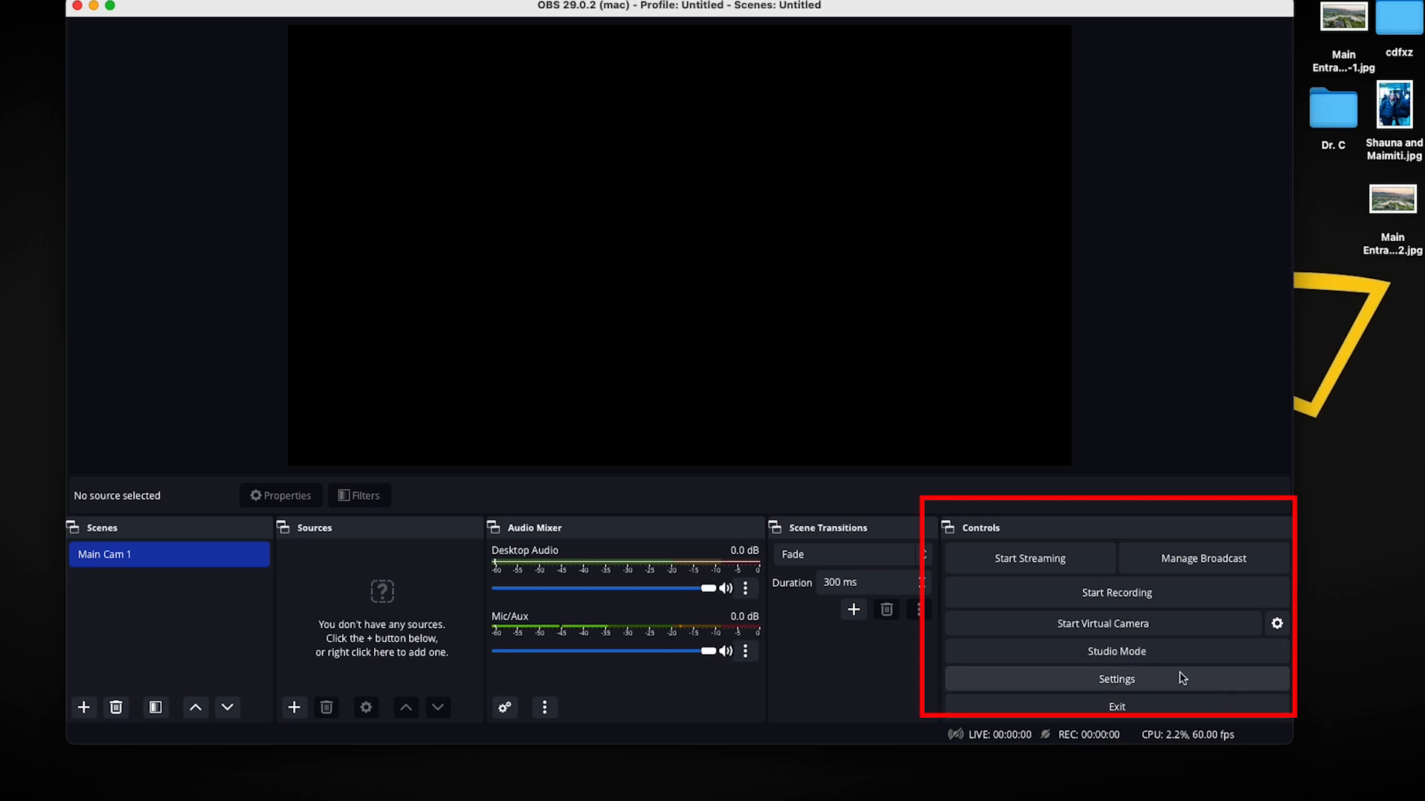
click(1117, 653)
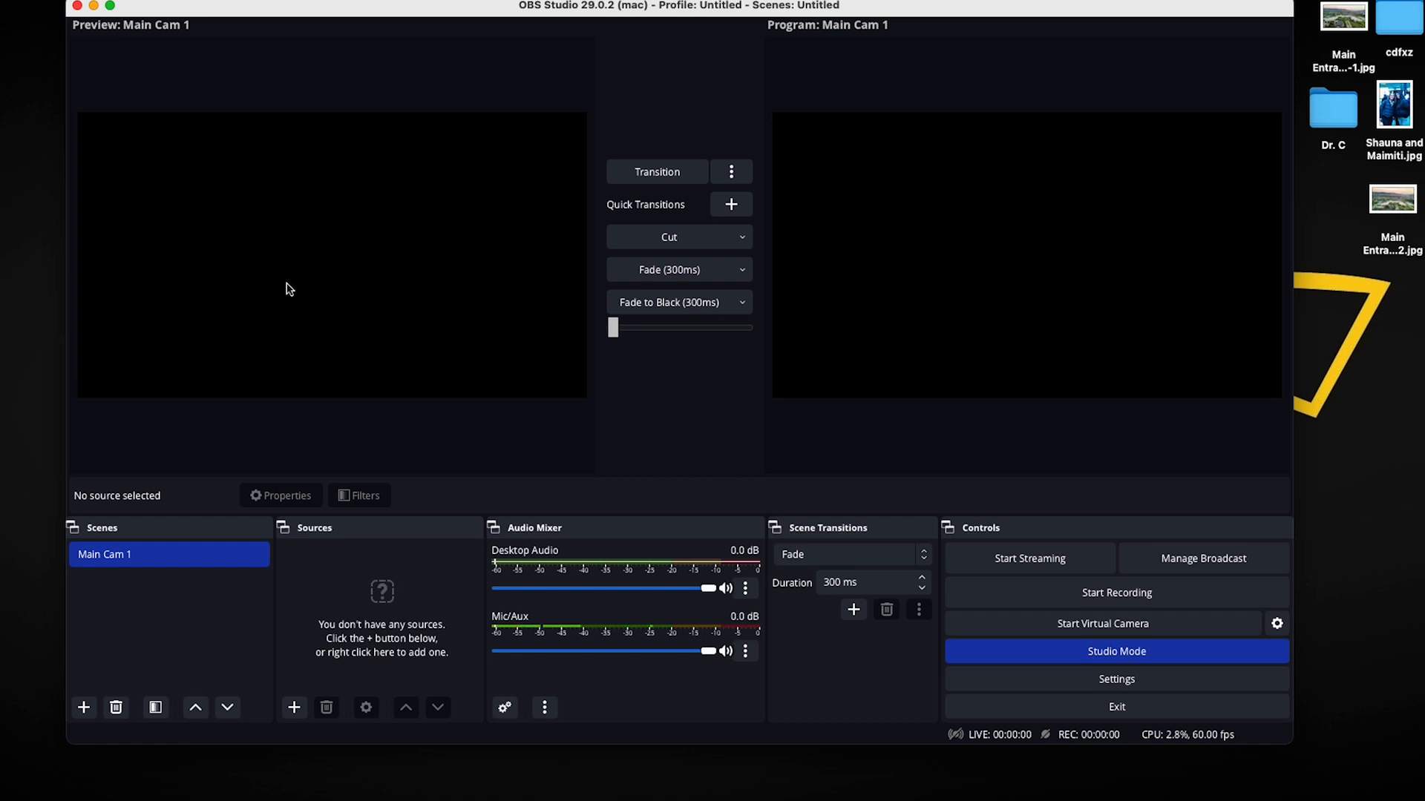
Add a new scene named "Sample scene 1"
click(183, 621)
click(84, 708)
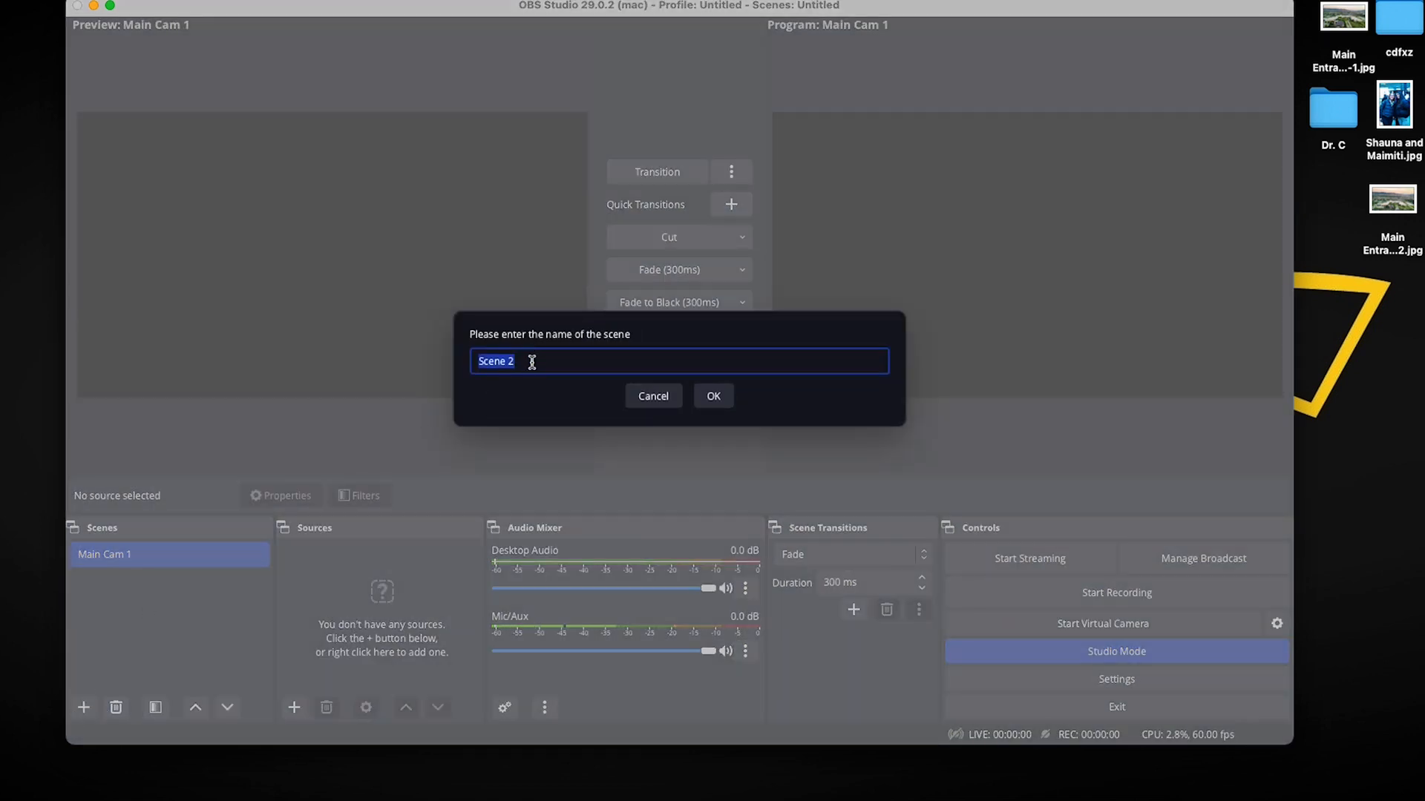
drag(538, 361, 442, 359)
text(Sample scene 1)
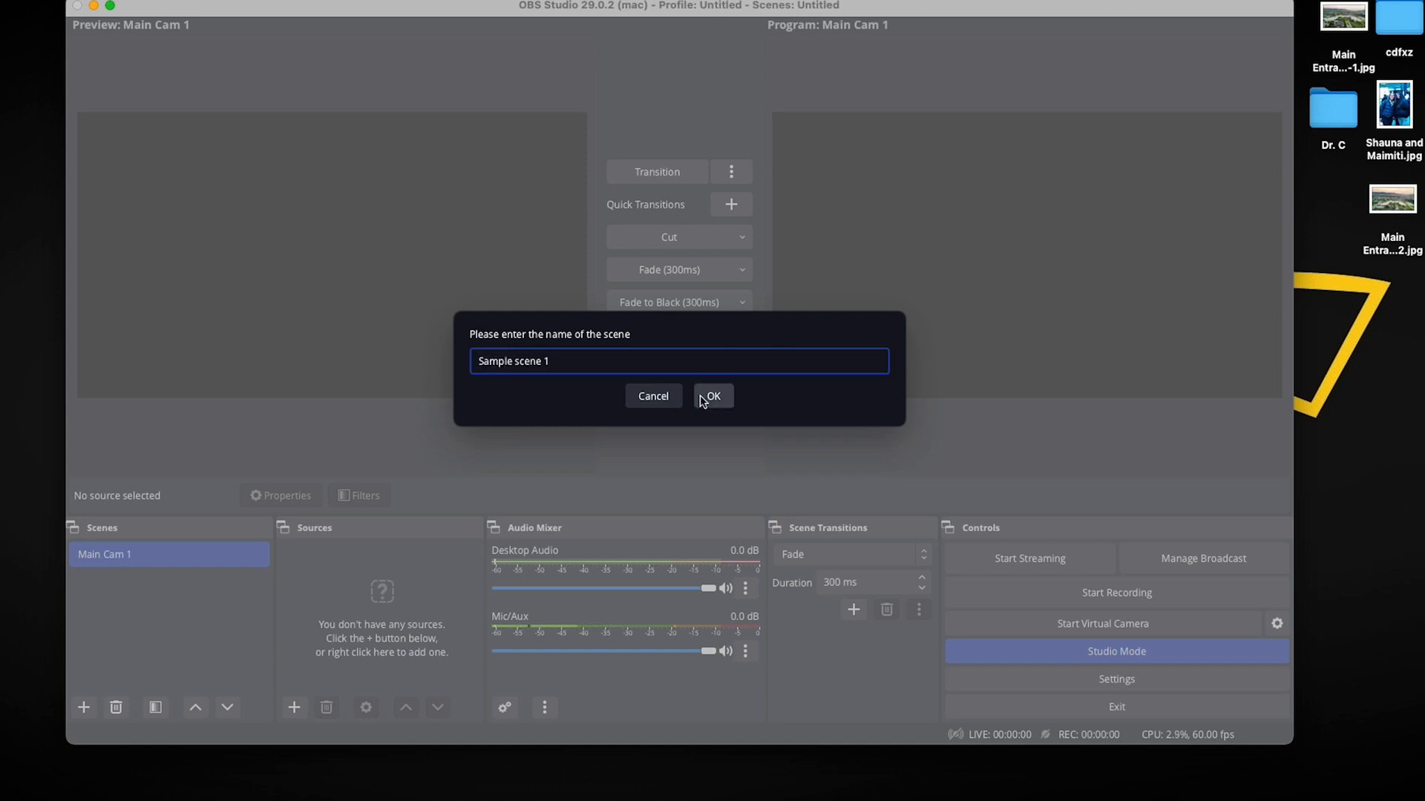
click(709, 396)
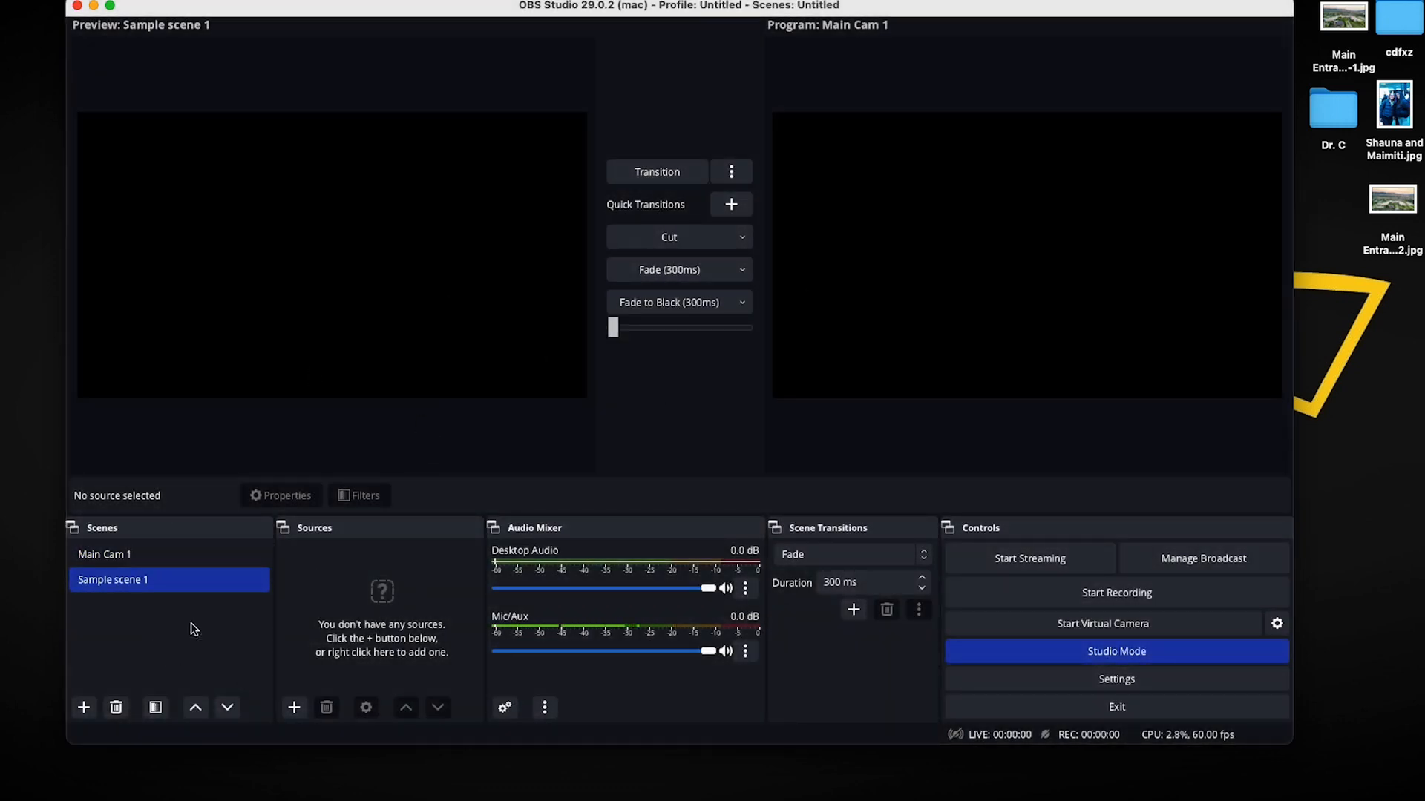
Delete the Main Cam 1 scene from the scene list
click(145, 555)
click(159, 580)
click(141, 557)
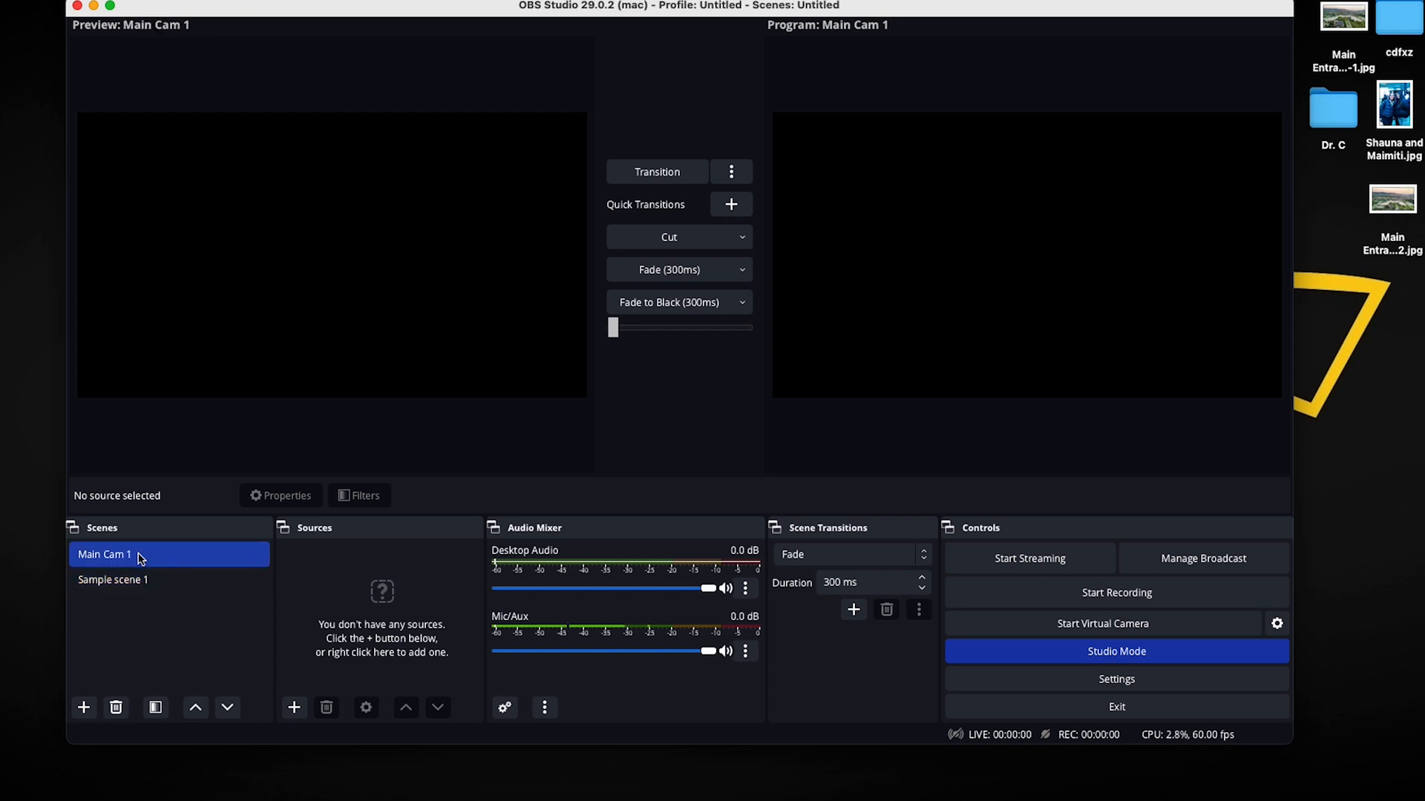
click(116, 709)
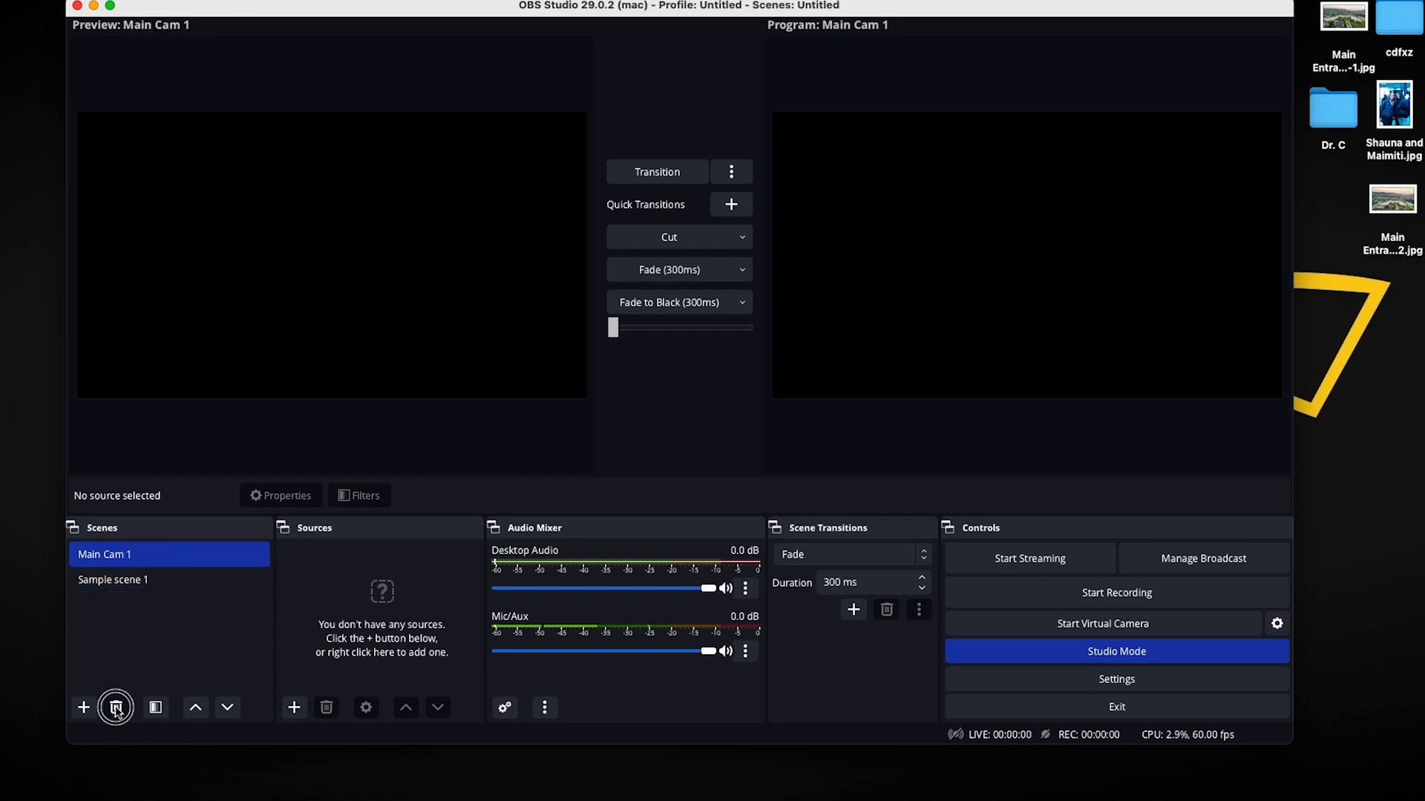
click(796, 394)
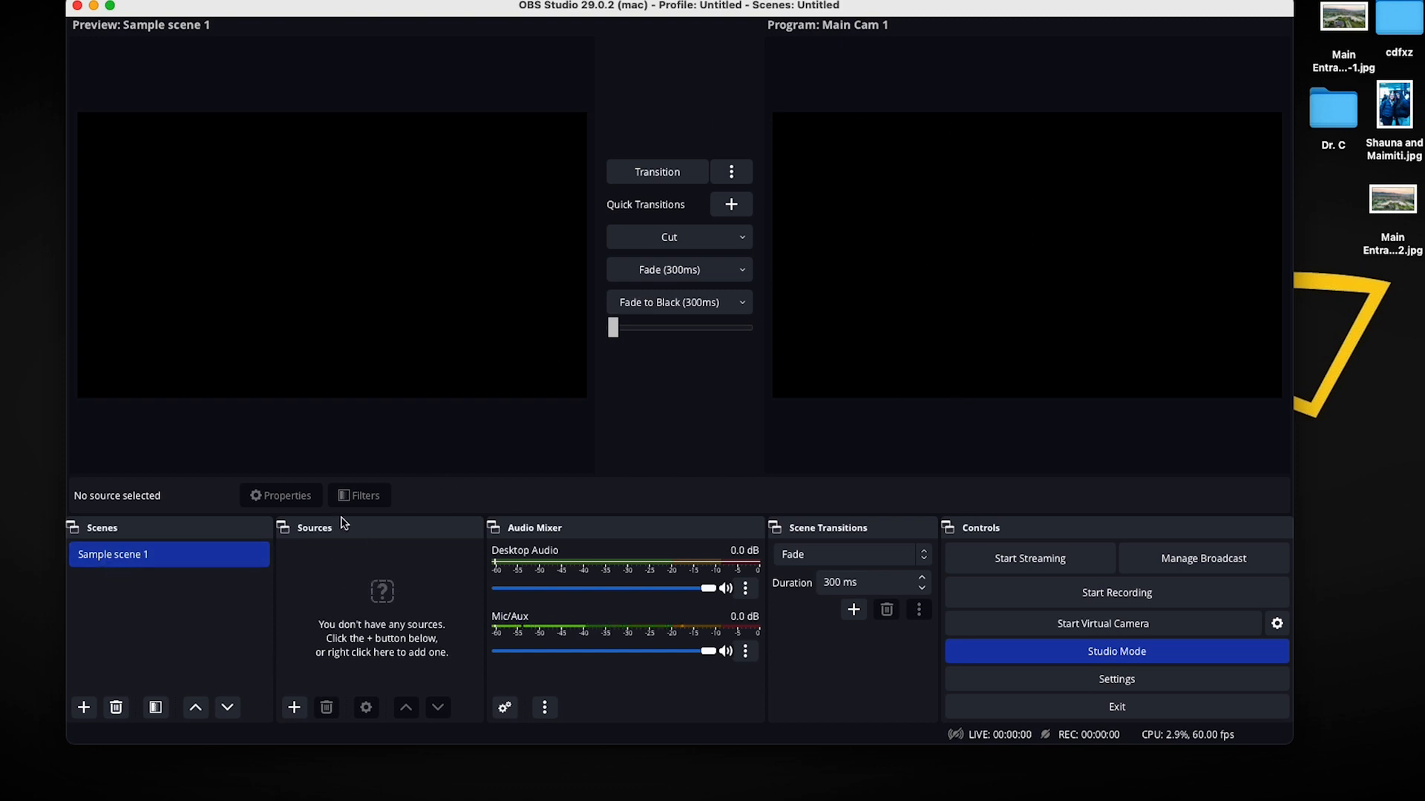
Add a Video Capture Device source named "Left cam 1" to Sample scene 1
click(295, 709)
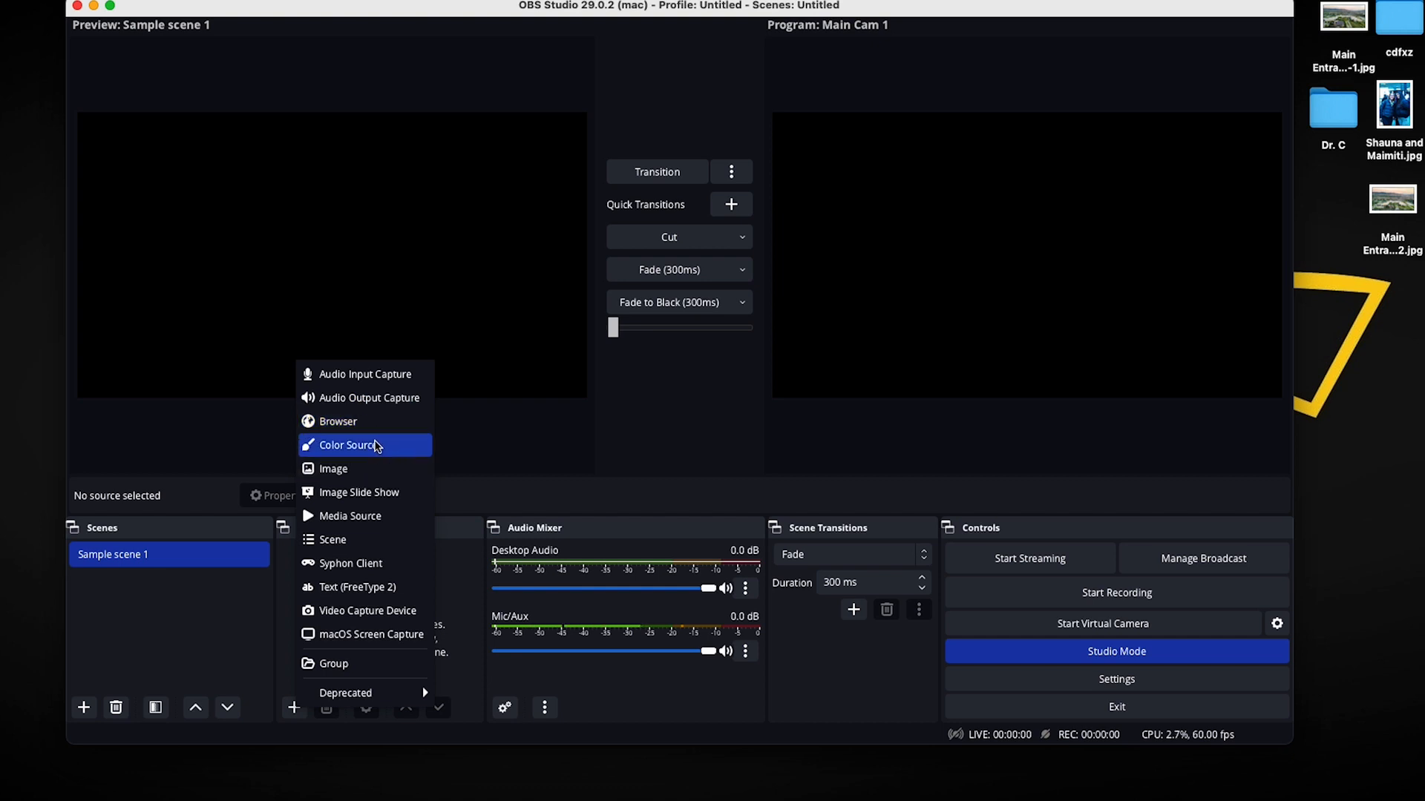
click(375, 613)
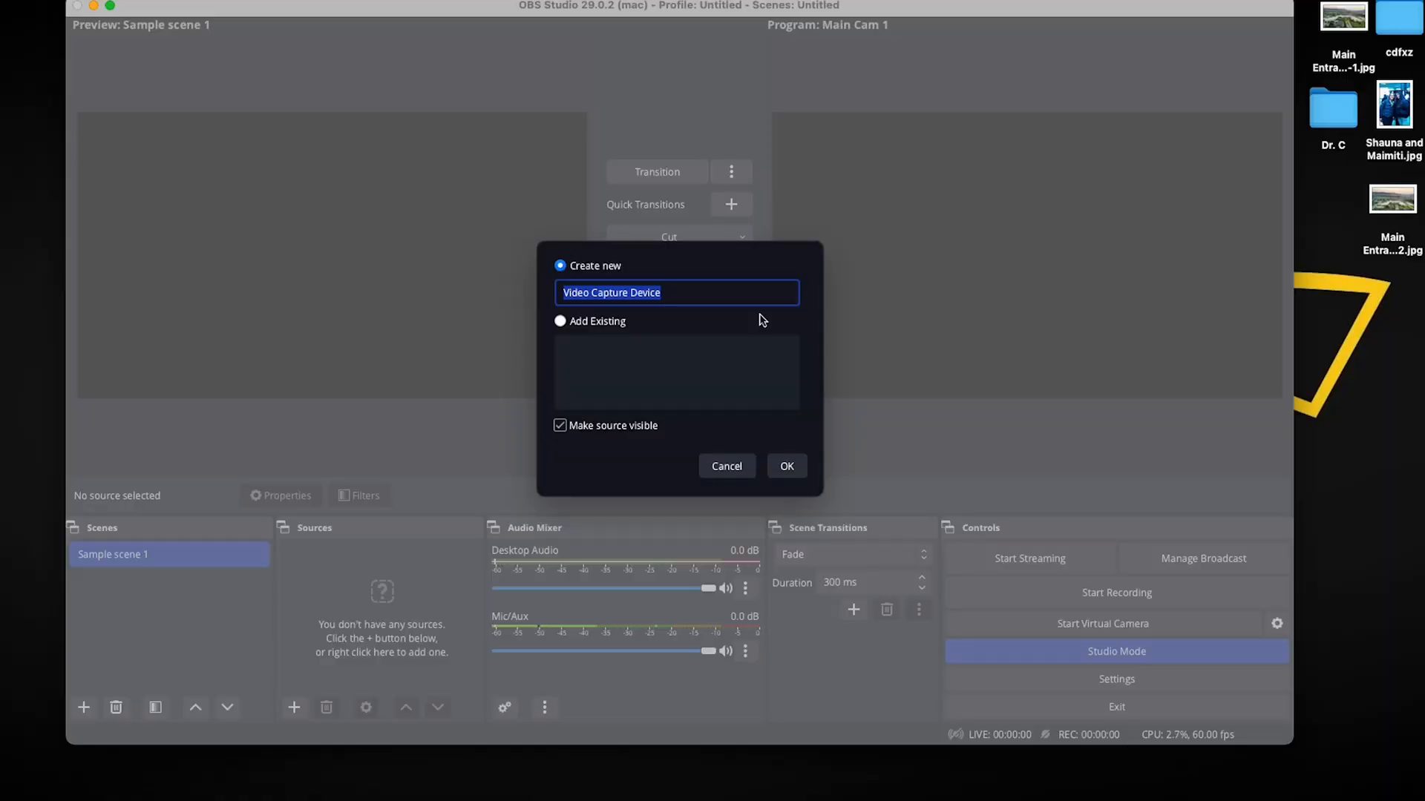
click(678, 292)
drag(633, 292, 544, 291)
click(690, 295)
drag(677, 292, 547, 292)
text(Left cam 1)
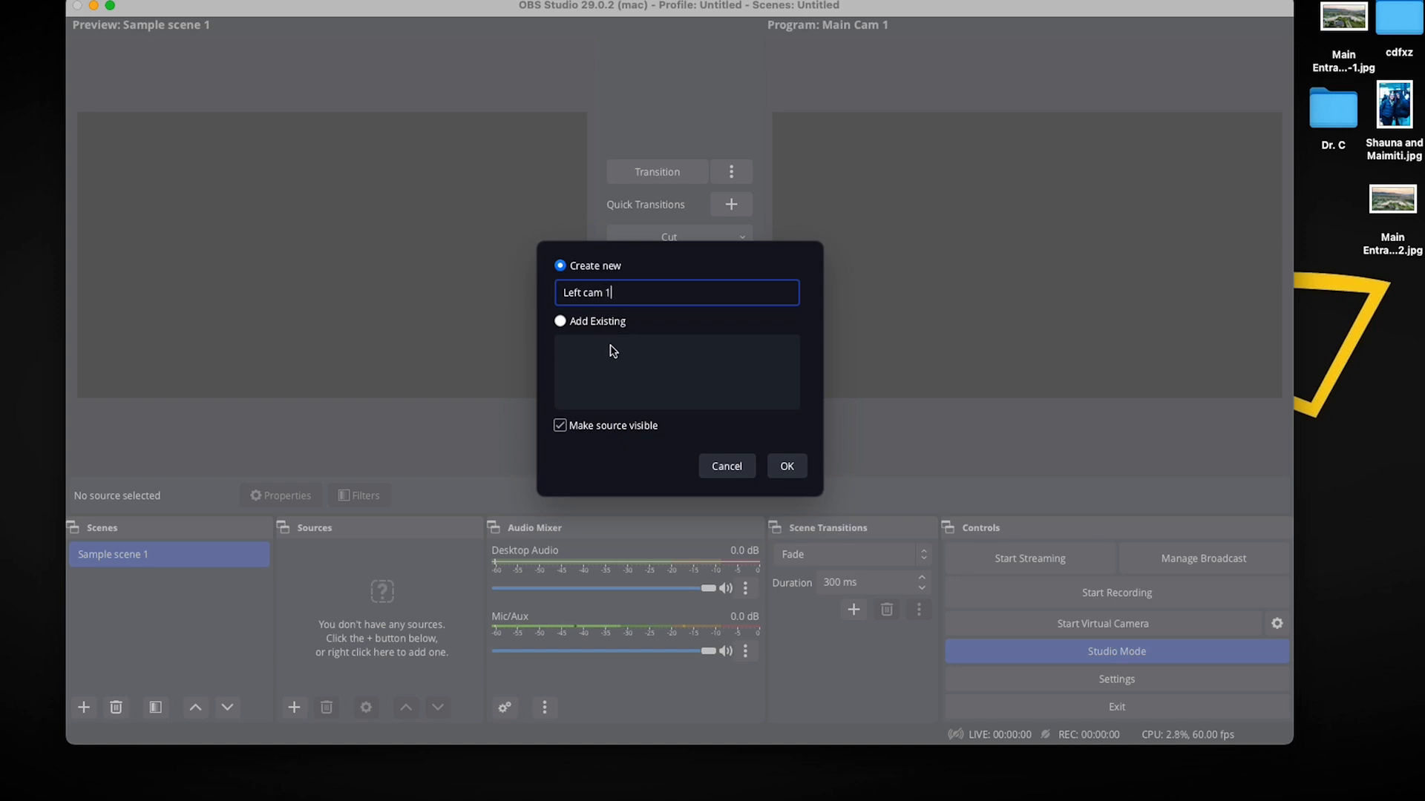
click(788, 467)
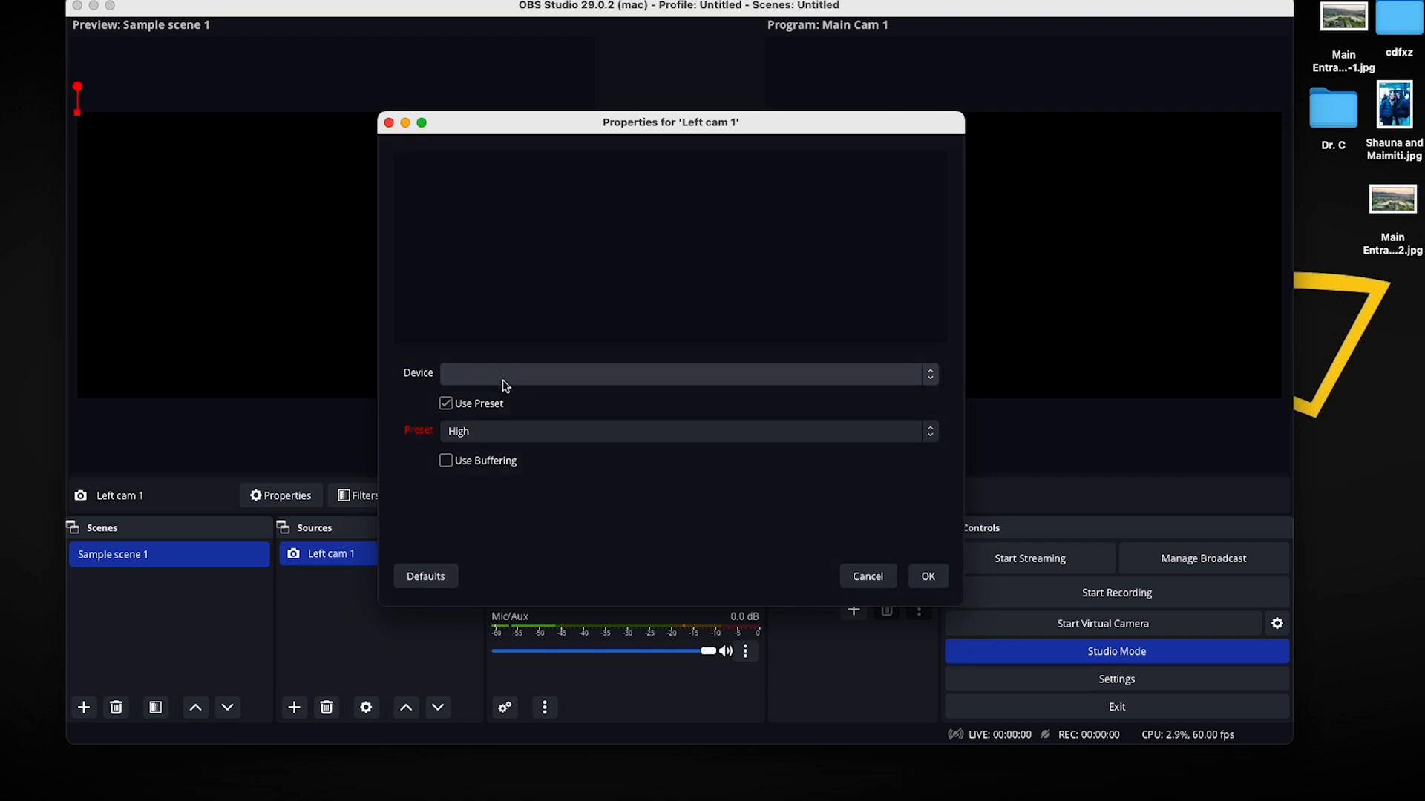
Set Left cam 1's device to USB3. 0 capture and transition the scene to the program output
click(838, 379)
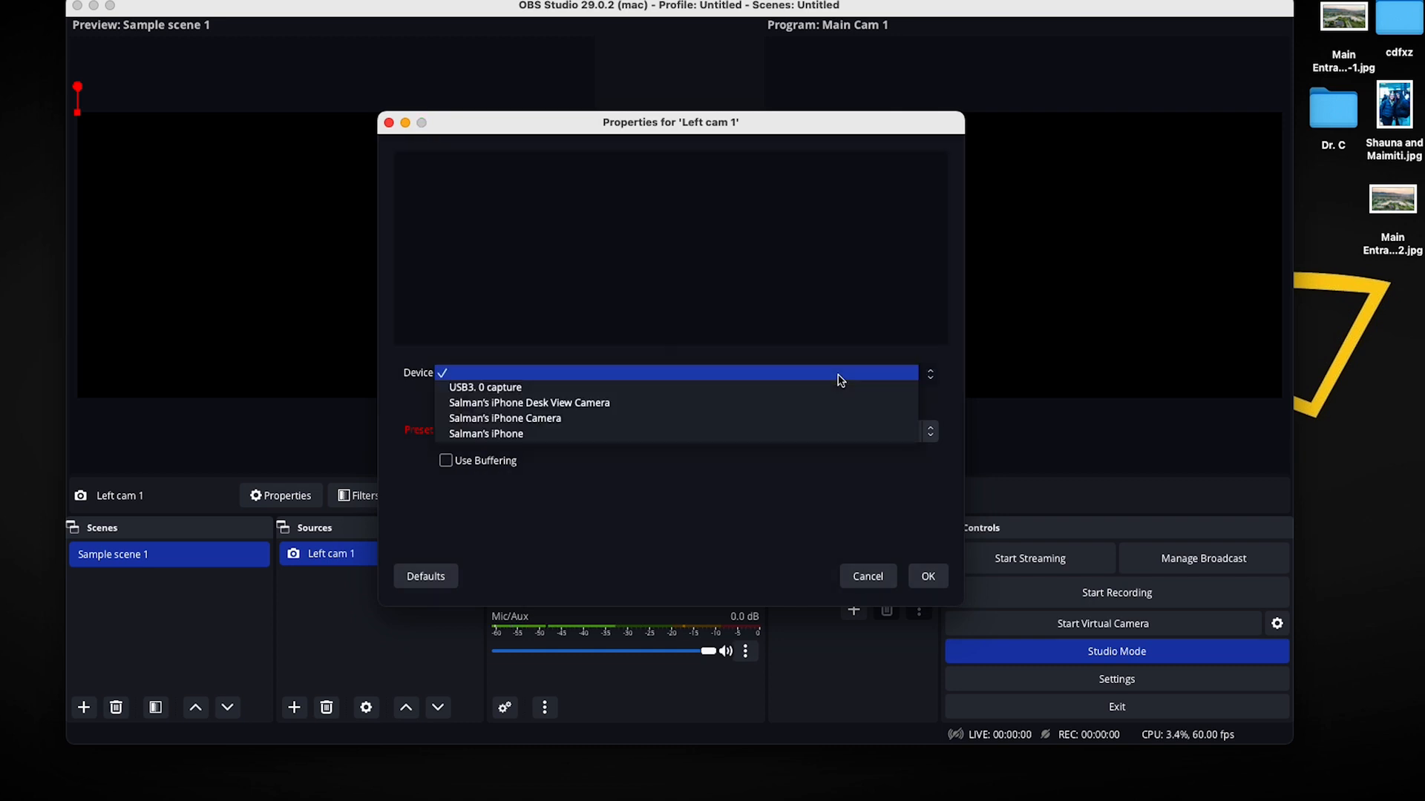
click(508, 390)
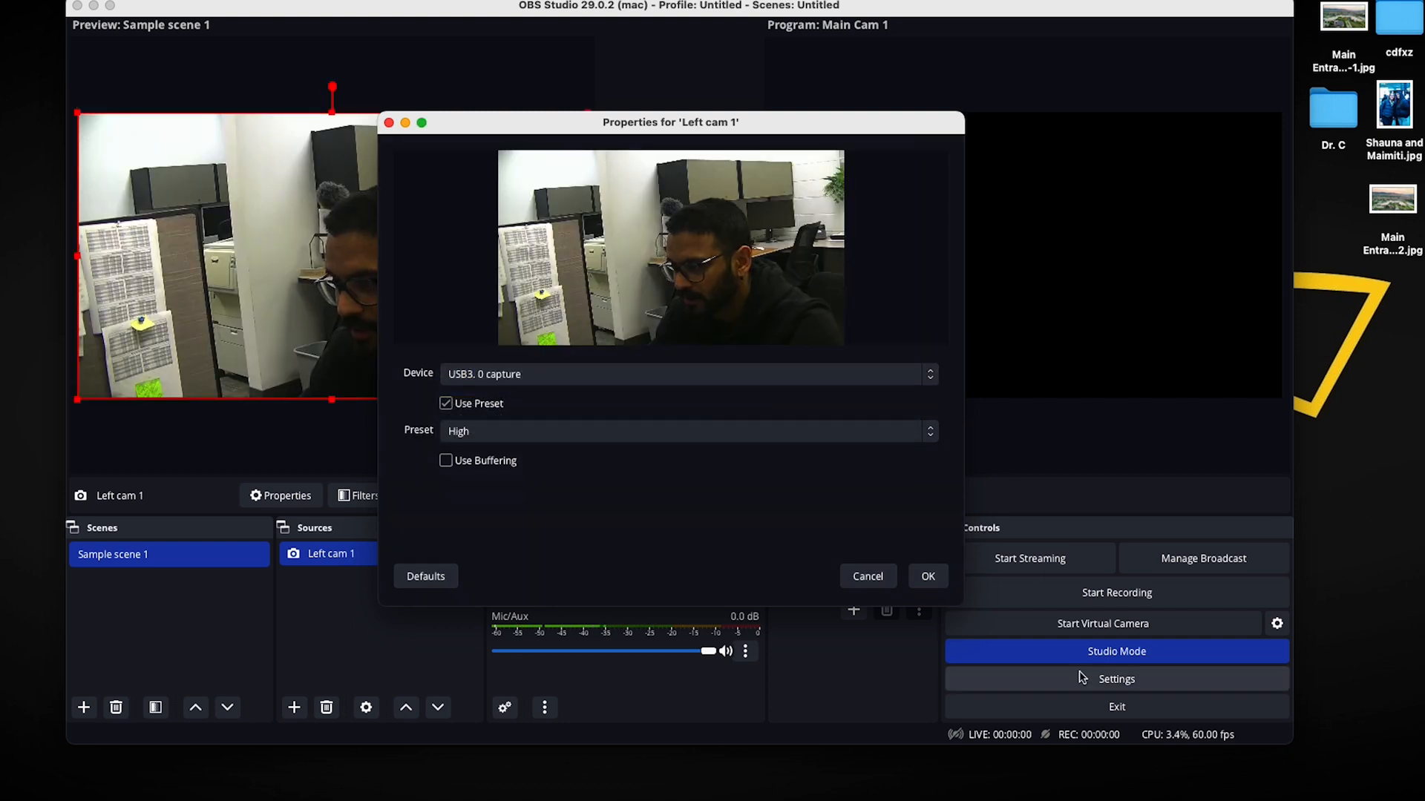
click(927, 575)
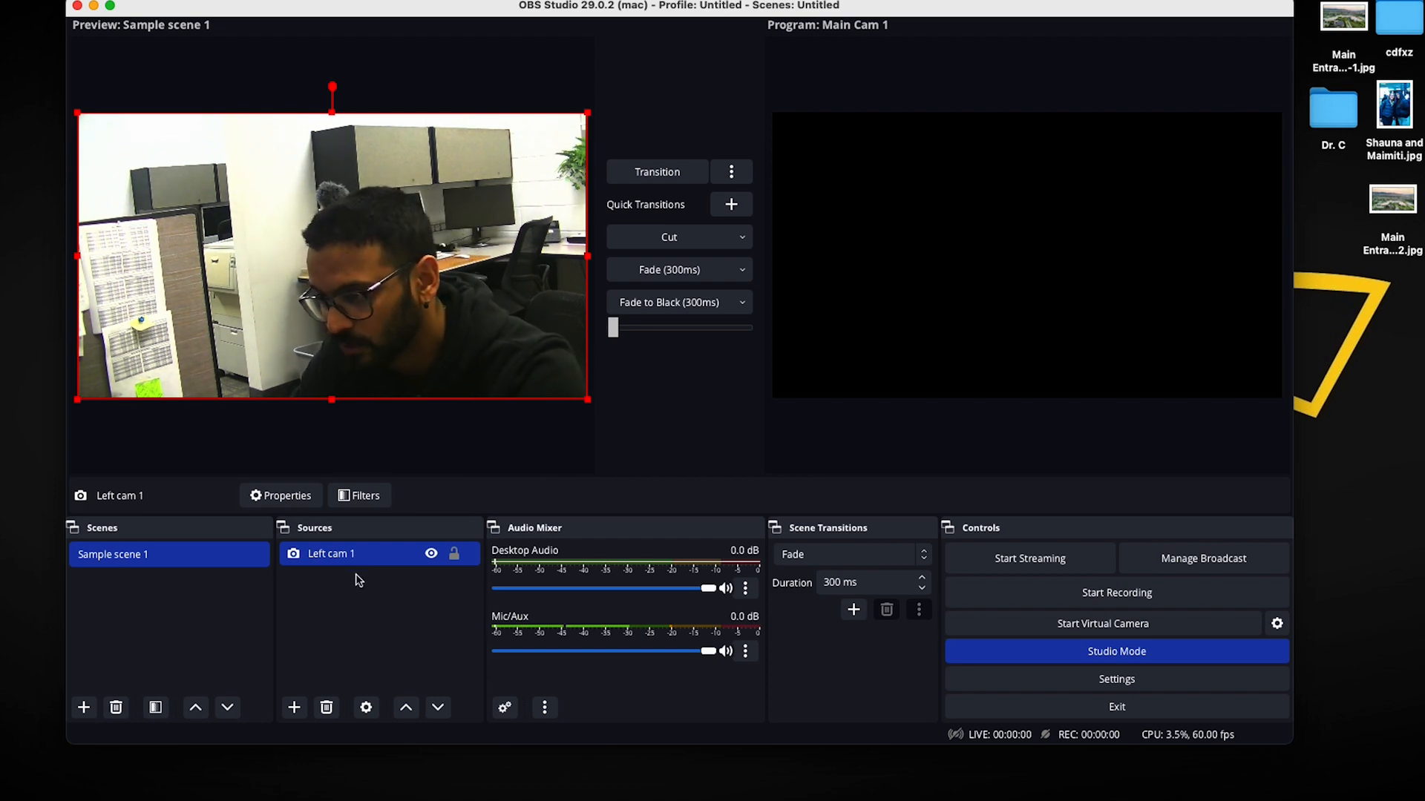
click(674, 175)
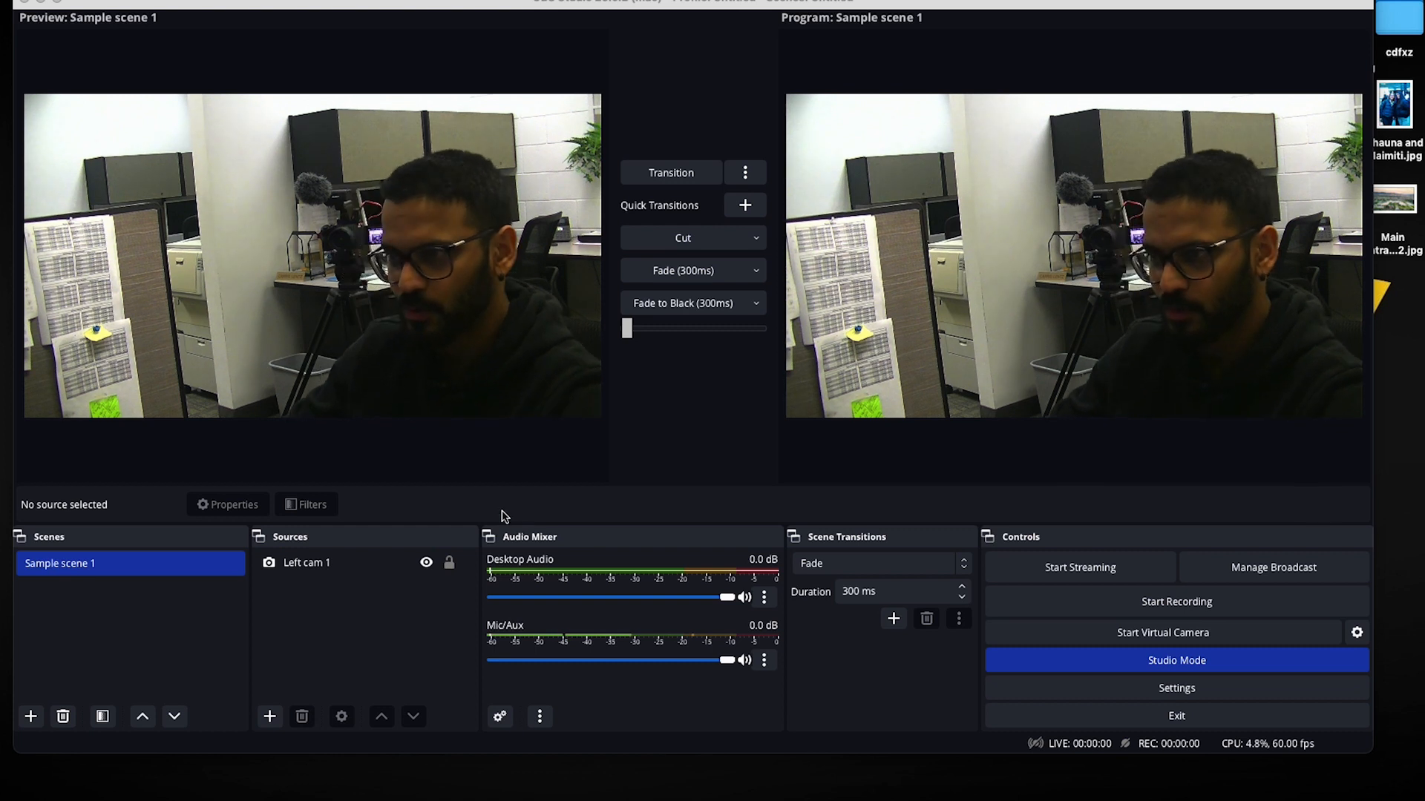
click(361, 565)
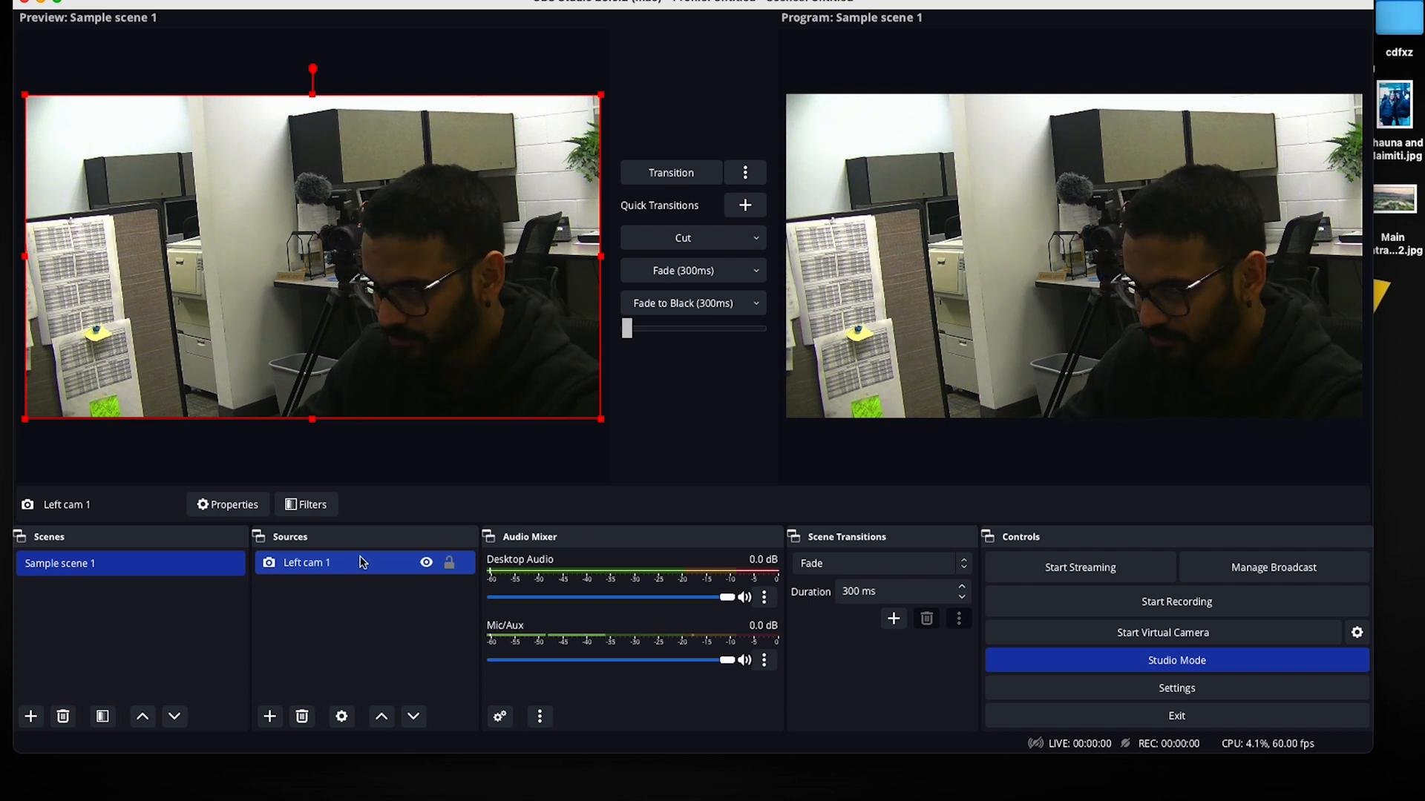
click(382, 642)
click(375, 562)
click(383, 659)
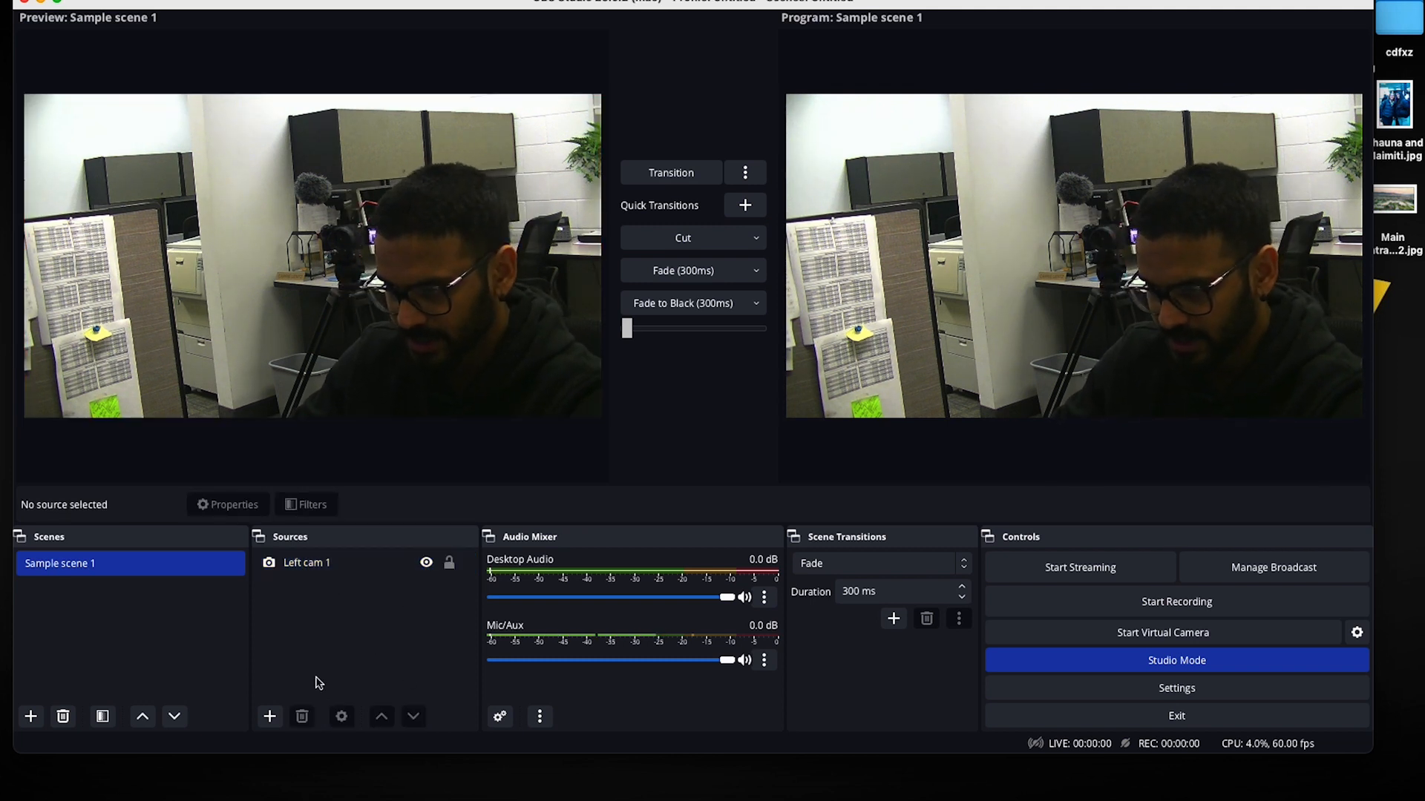
Add a Window Capture source named "Date and Time" that captures the [Control Center] Clock window
click(269, 717)
mouse_move(346, 709)
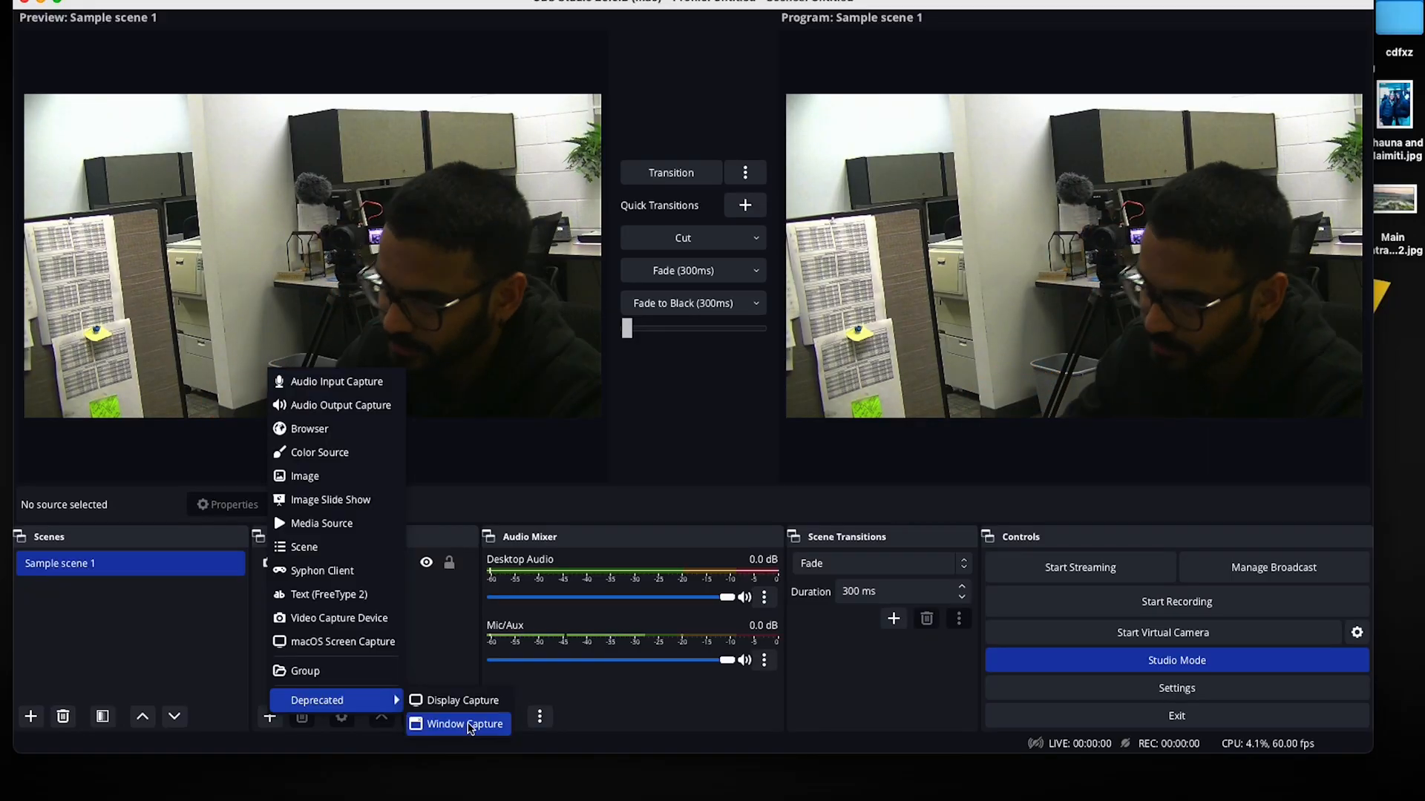
click(468, 724)
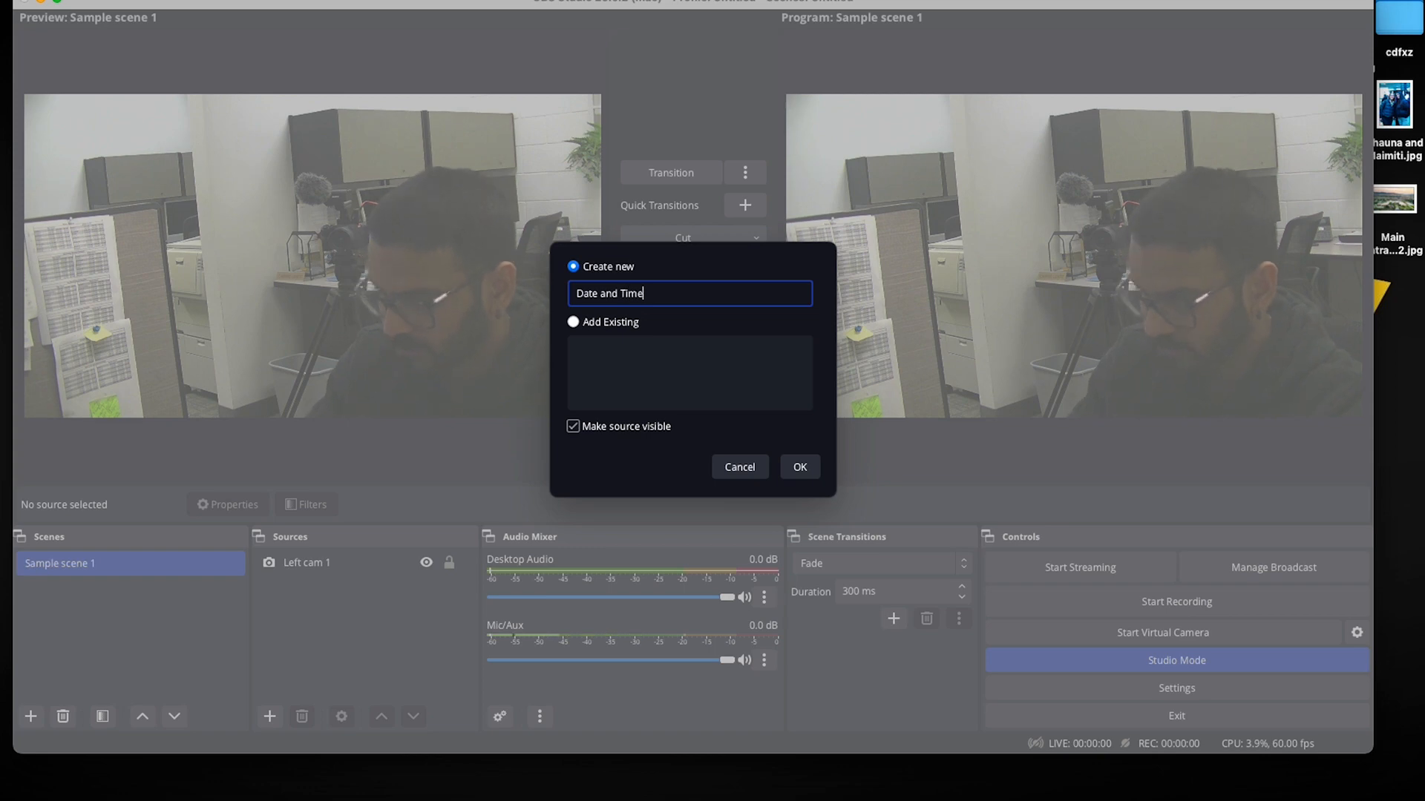
click(800, 468)
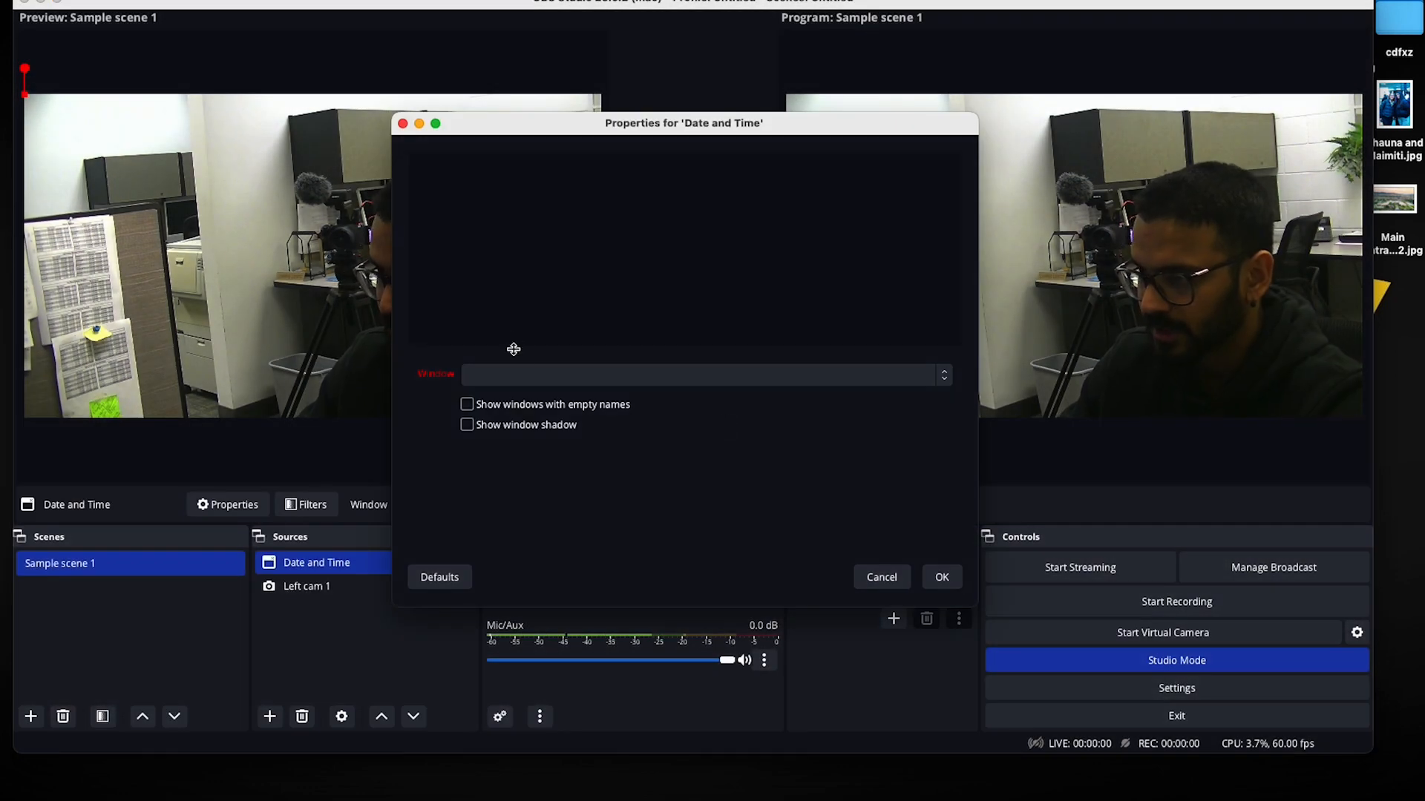
click(665, 377)
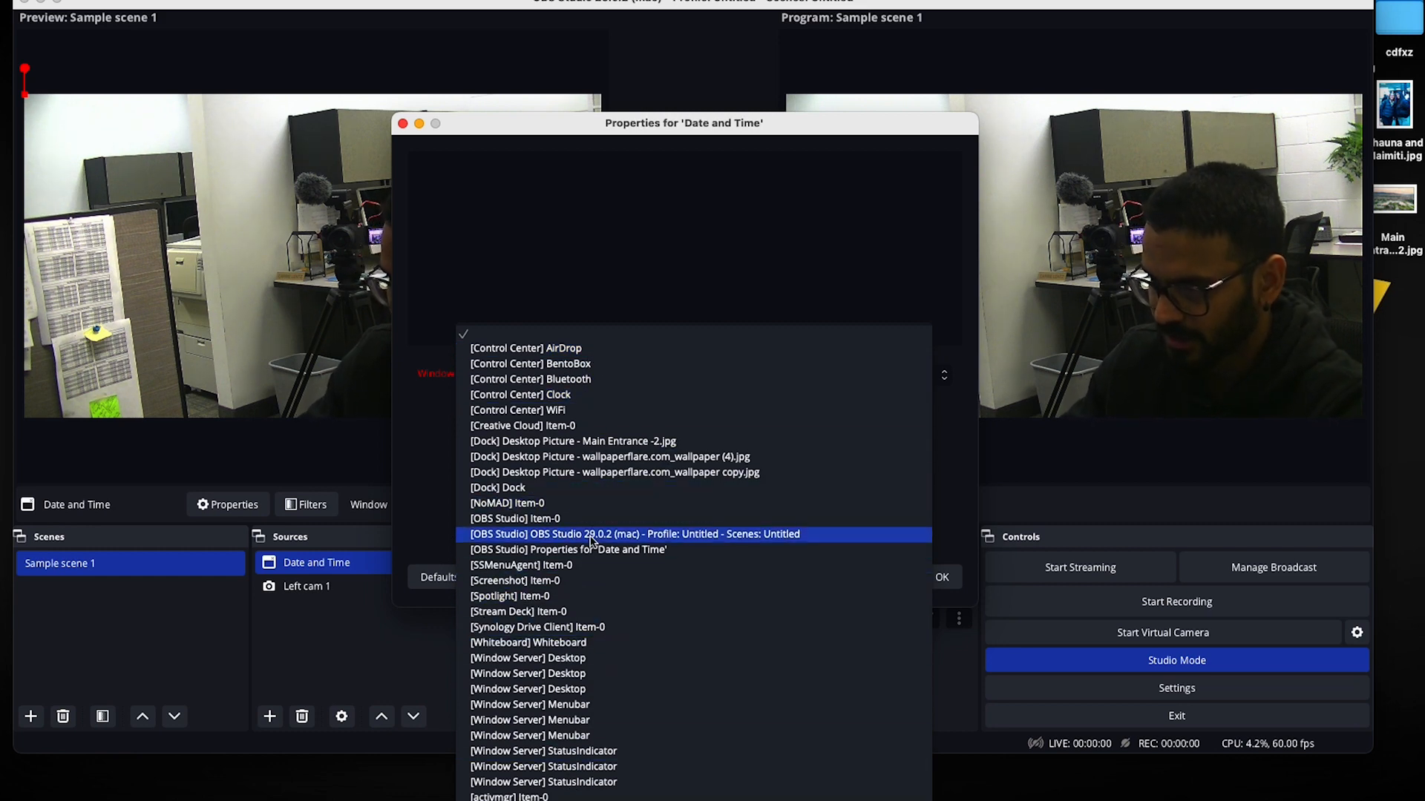
click(587, 396)
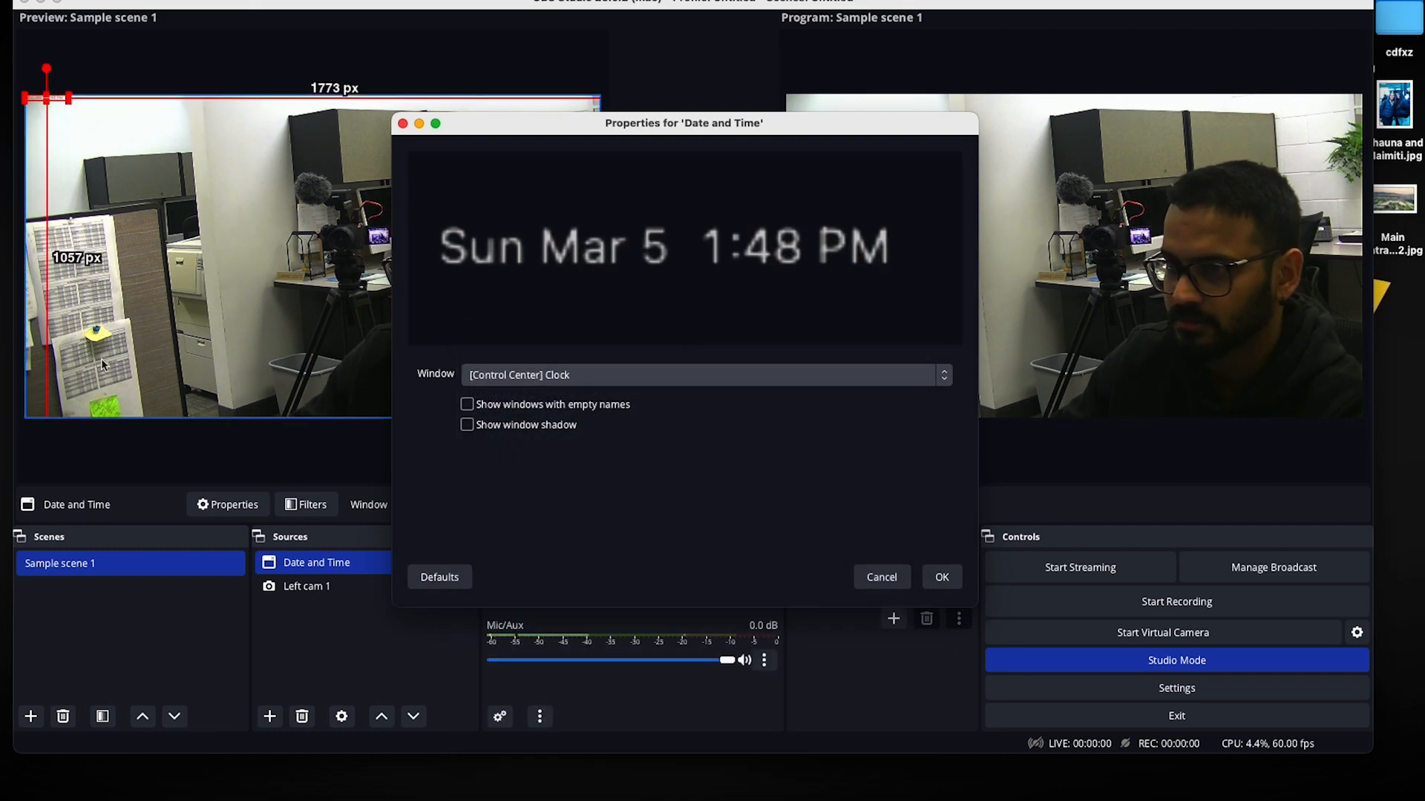
click(942, 578)
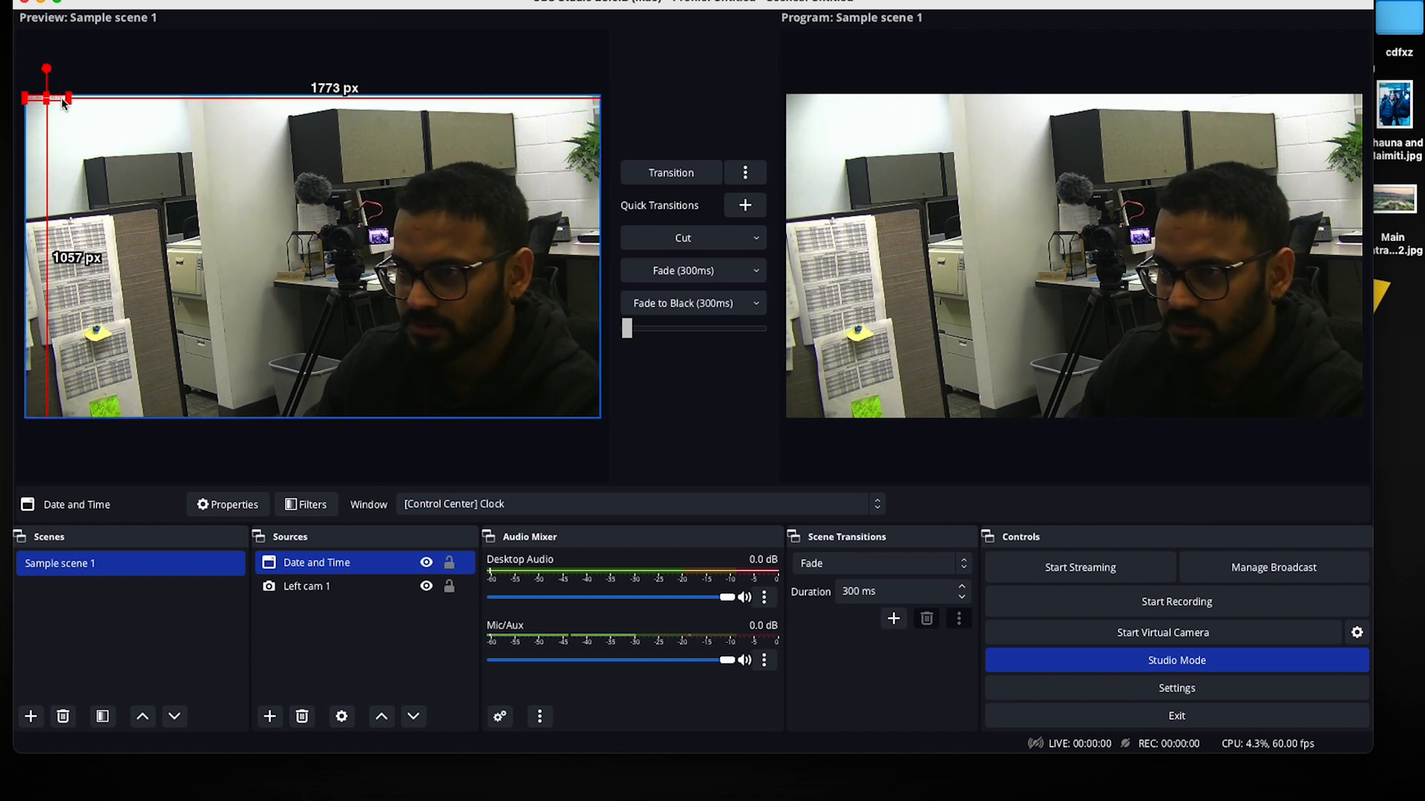
Enlarge and place the clock overlay about 37 px above the preview canvas's lower-right edge, and transition it to the program output
drag(62, 99, 568, 384)
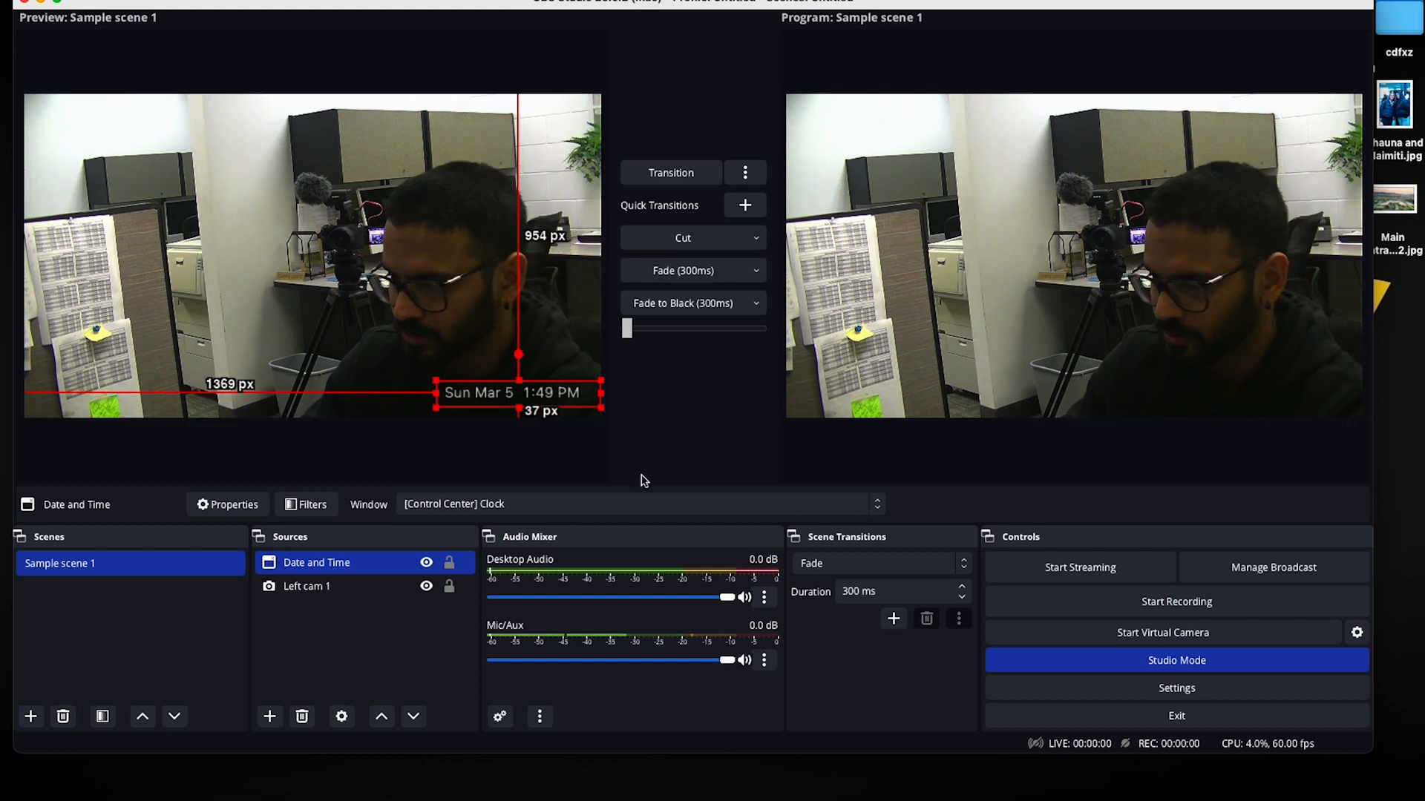
click(561, 443)
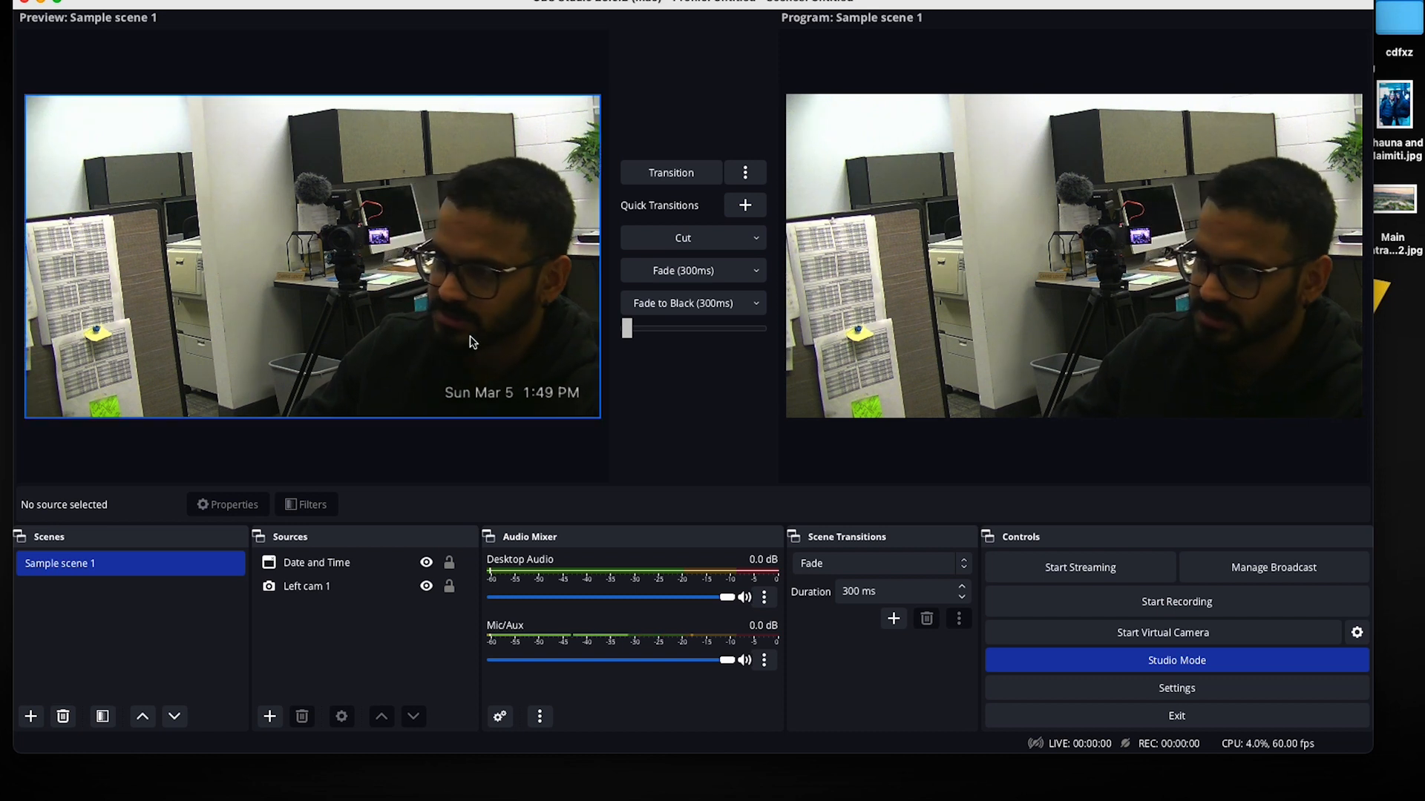
click(668, 172)
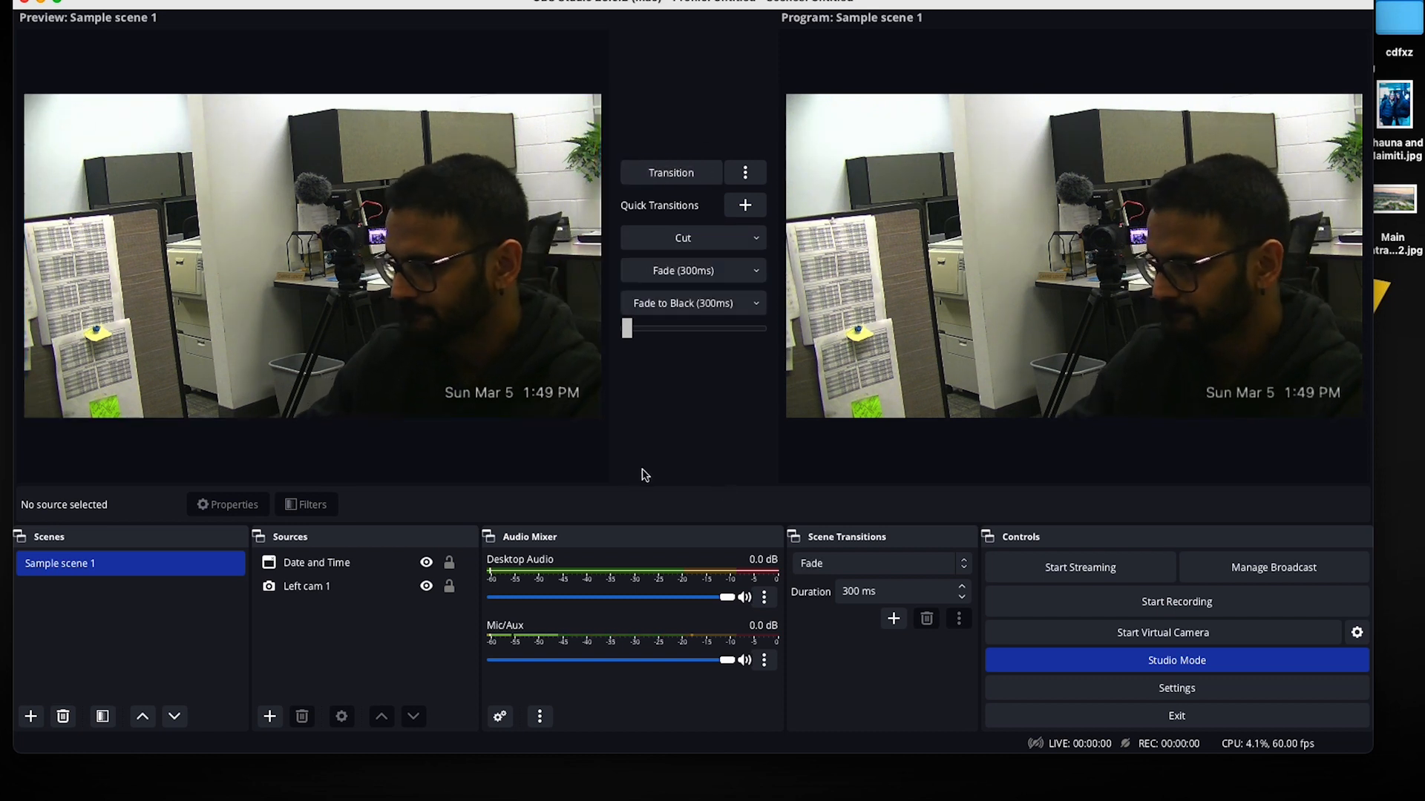
Try to scale the Left cam 1 source down toward the preview canvas's lower-right corner
click(431, 305)
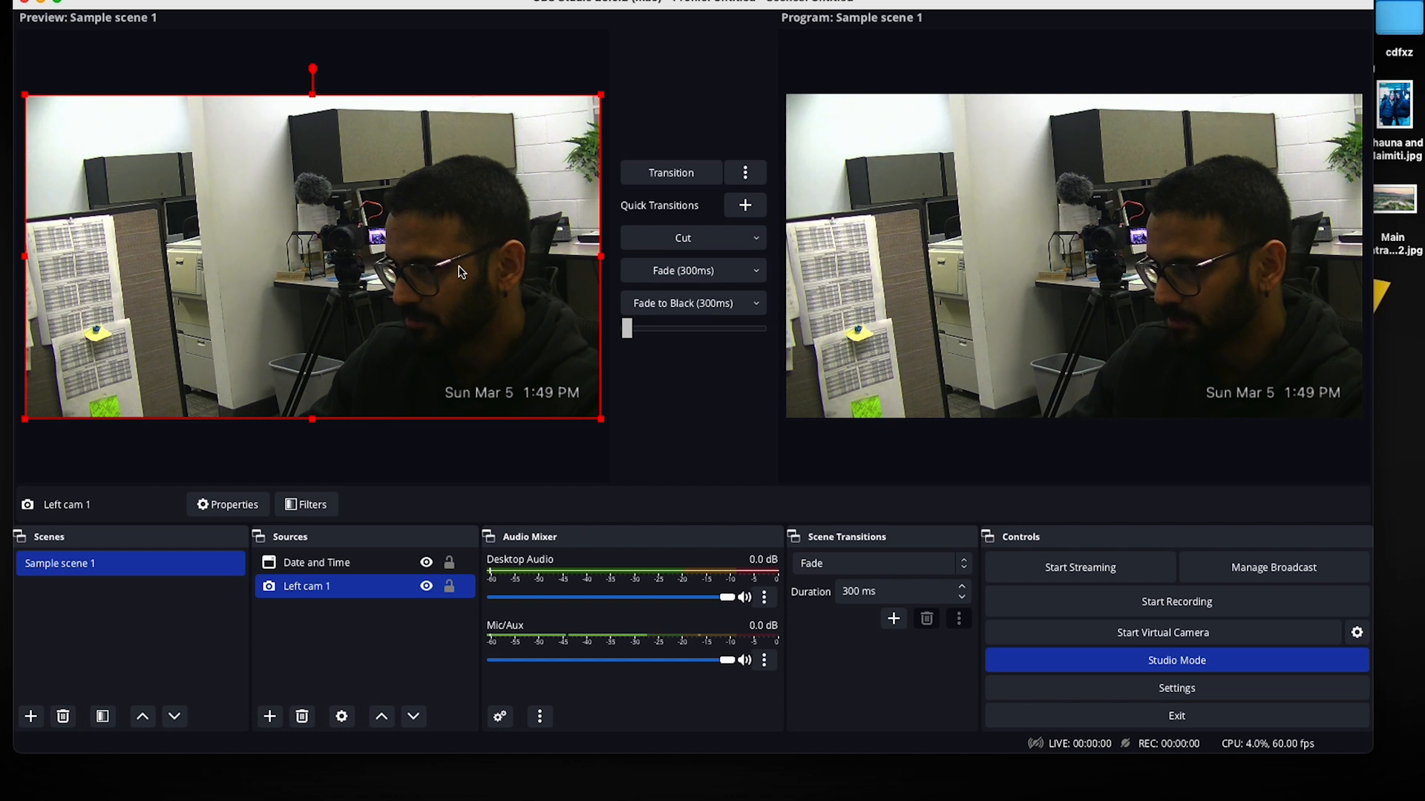
drag(26, 93, 407, 286)
key(super+z)
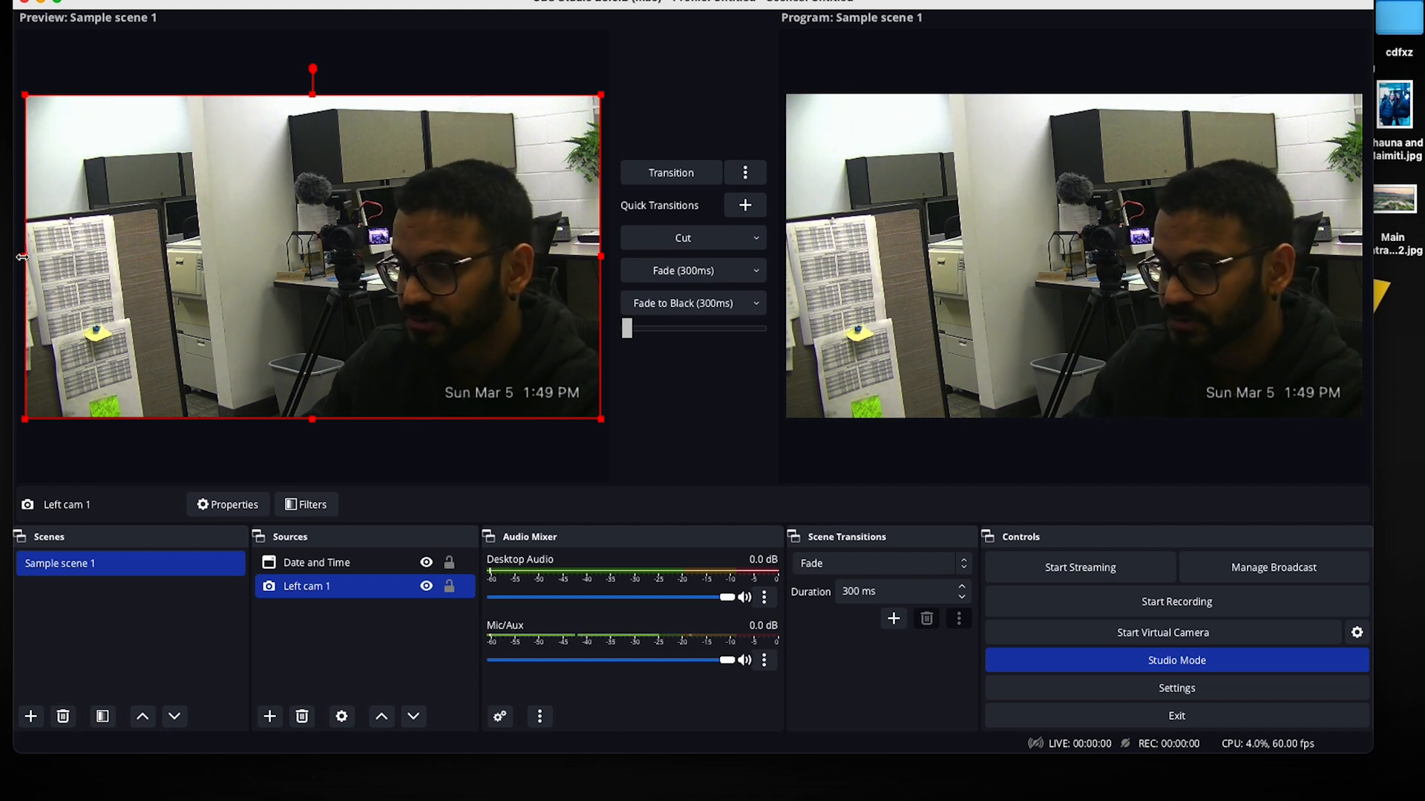
Crop Left cam 1 by about 1027 px from its left side and about 139 px from its top
drag(22, 256, 303, 276)
drag(304, 104, 332, 135)
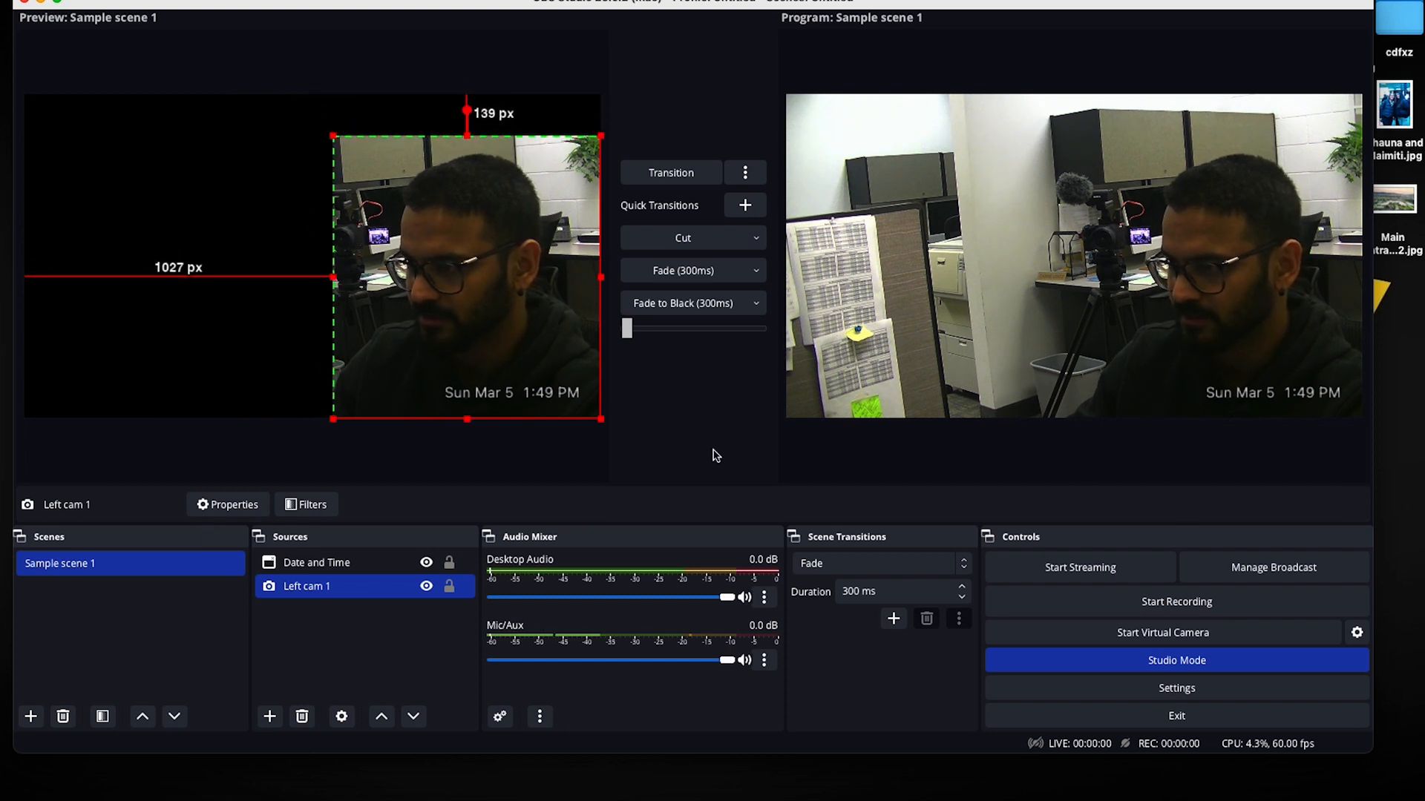
click(185, 182)
Shrink the cropped Left cam 1 into the canvas's upper-right corner and transition the new layout to the program output
click(493, 229)
drag(333, 135, 546, 135)
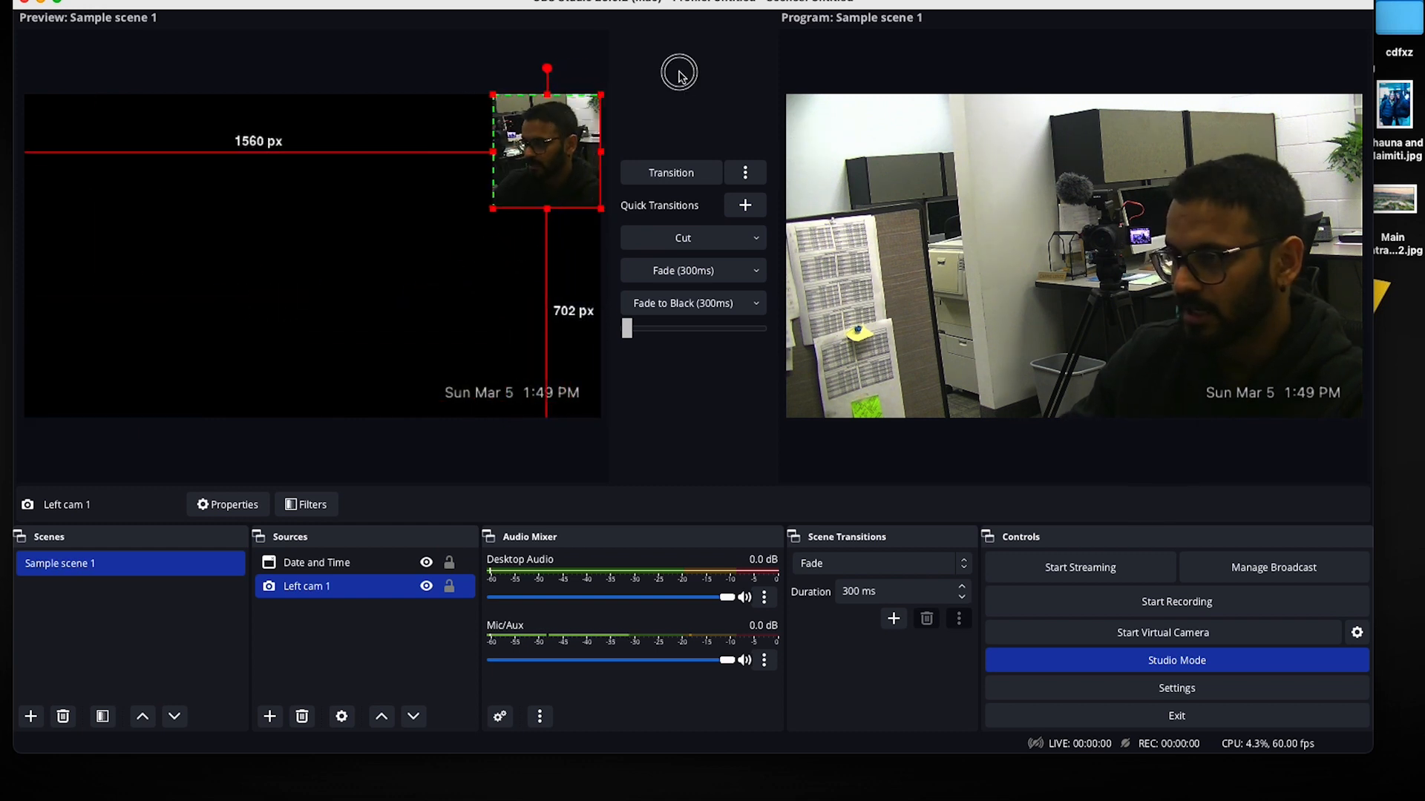
click(314, 278)
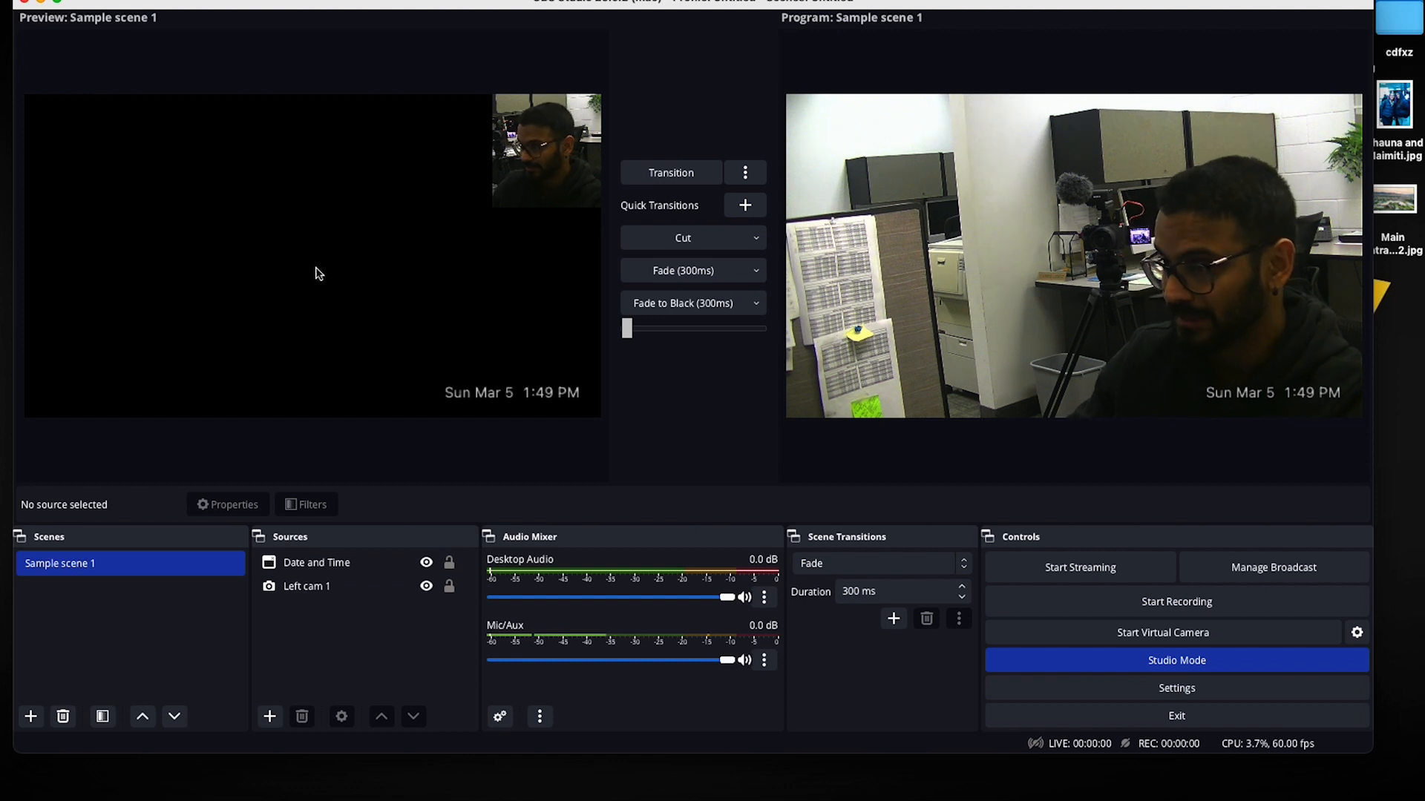
click(671, 173)
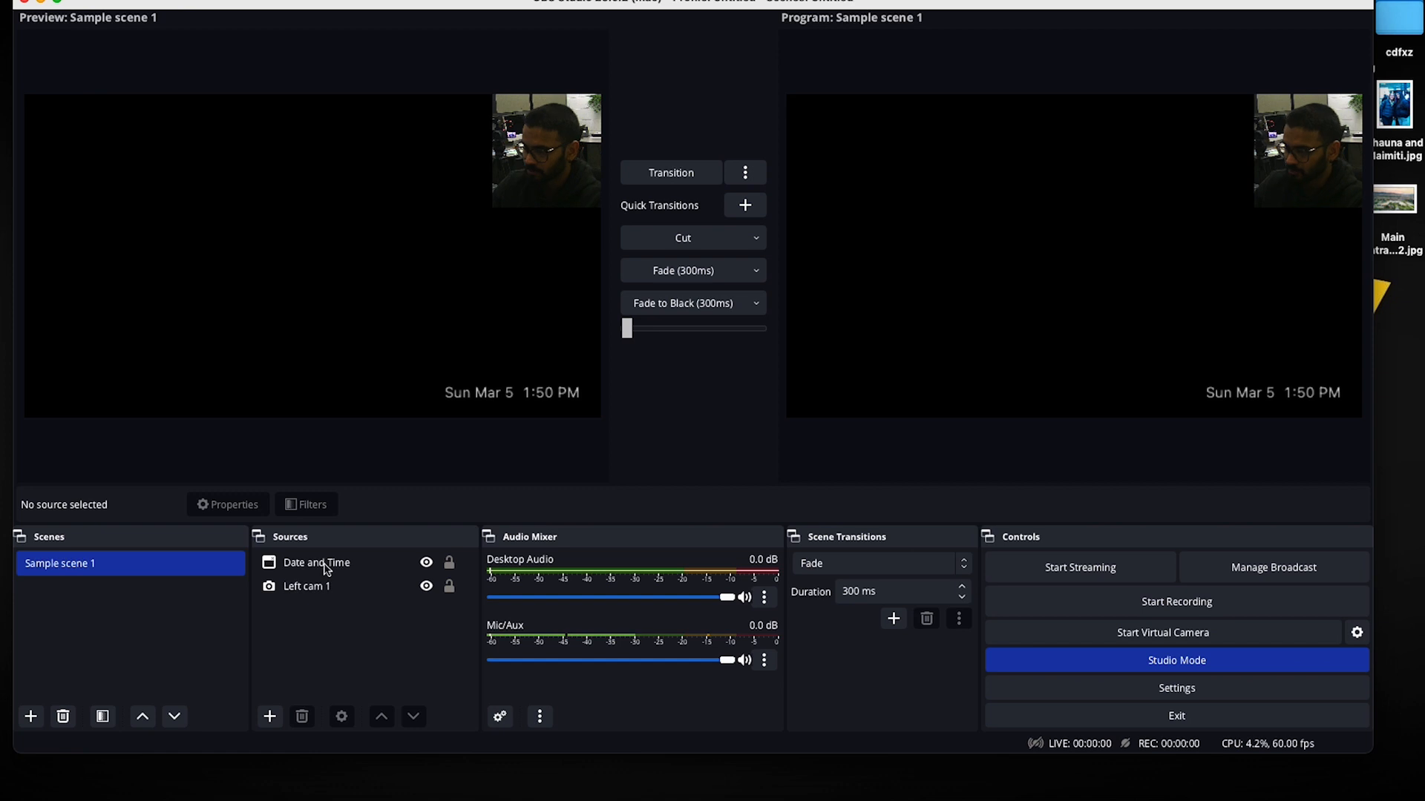
Add a Window Capture source named Whiteboard that captures the [Whiteboard] Whiteboard window
click(270, 718)
mouse_move(330, 702)
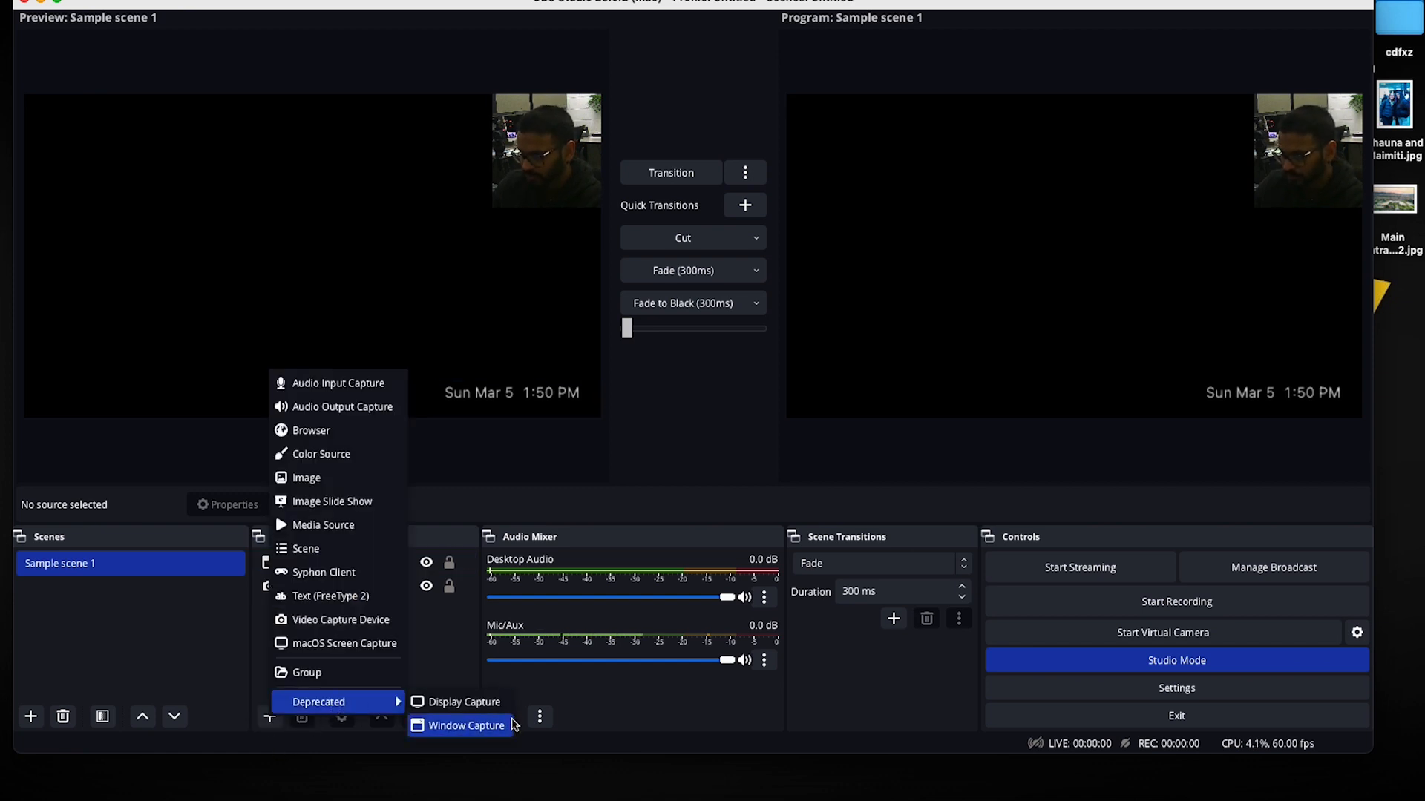
click(475, 725)
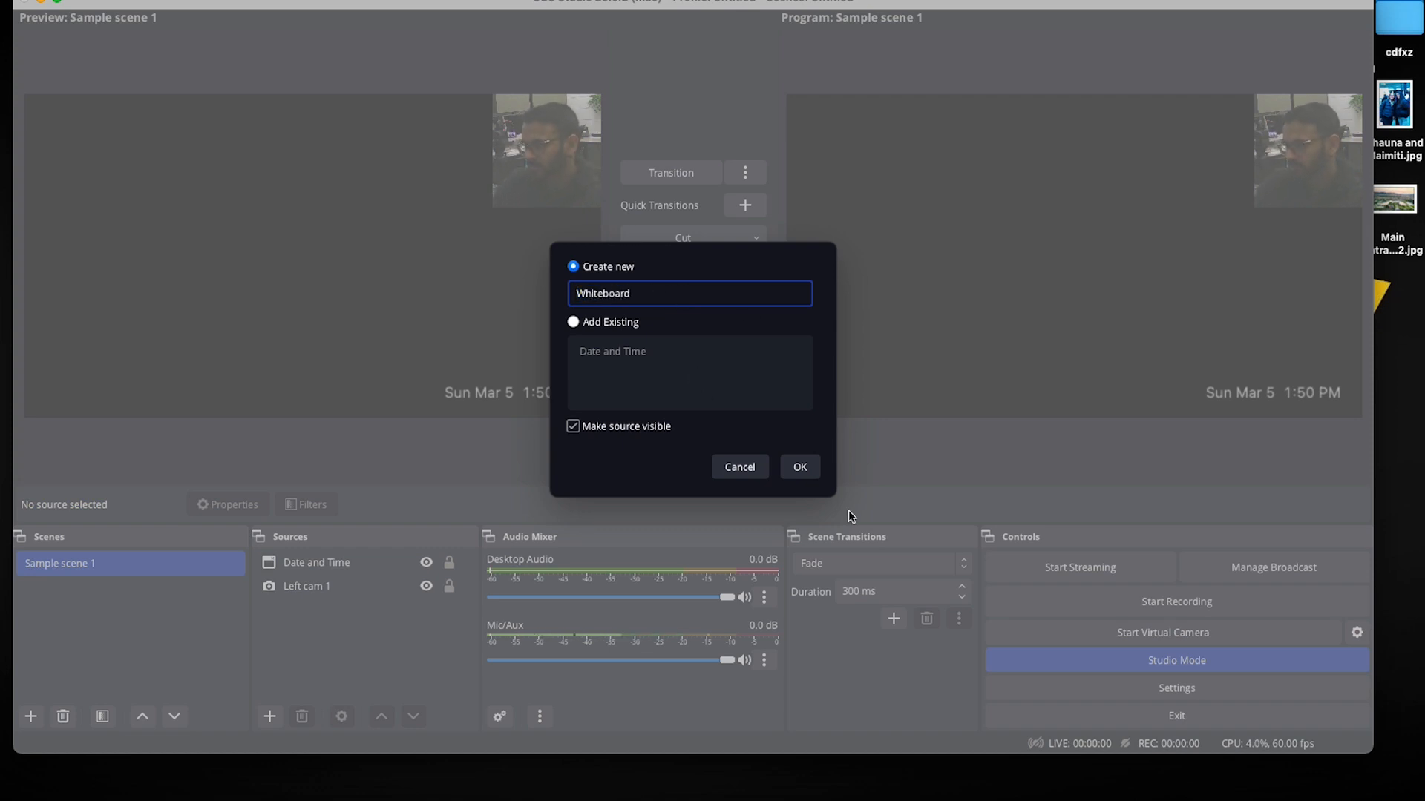
click(800, 468)
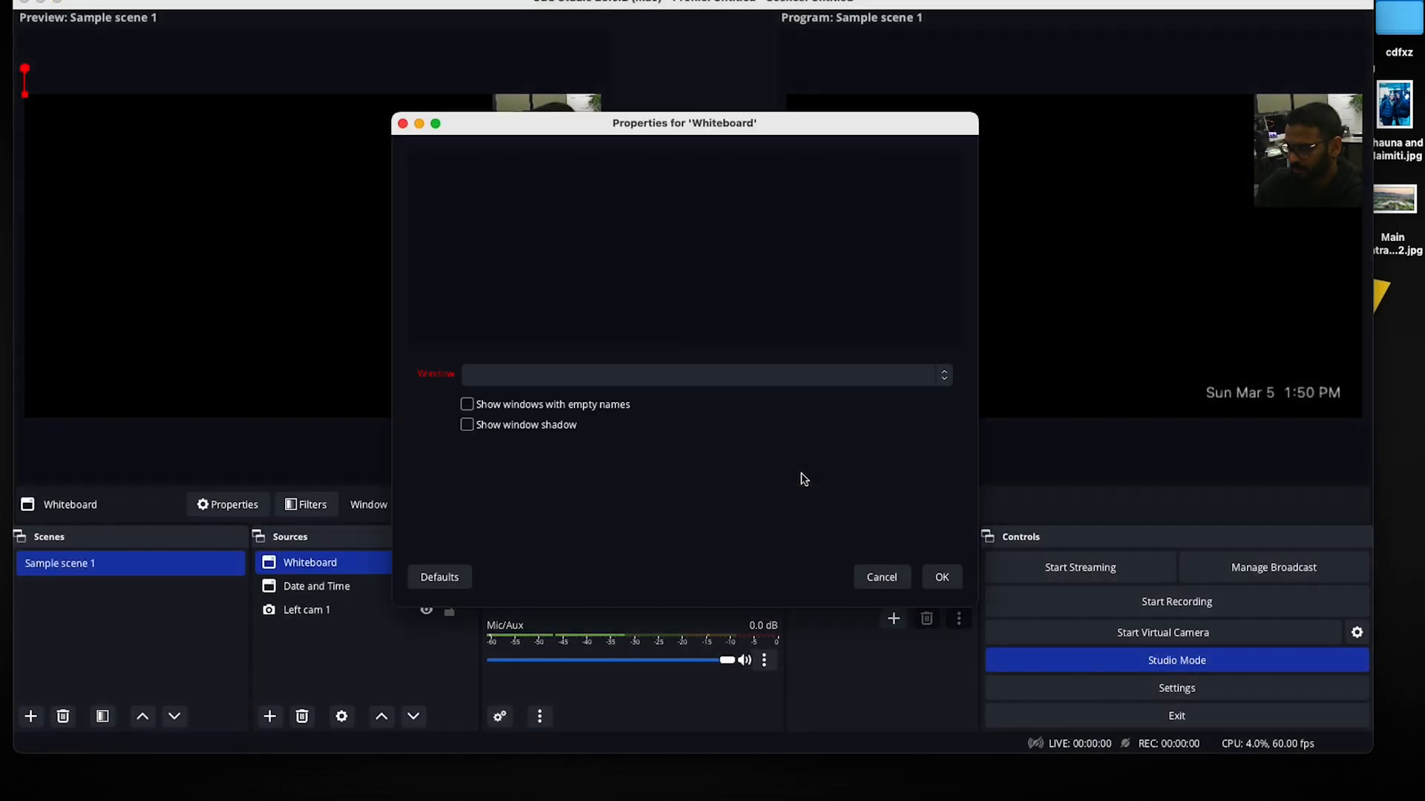
click(571, 375)
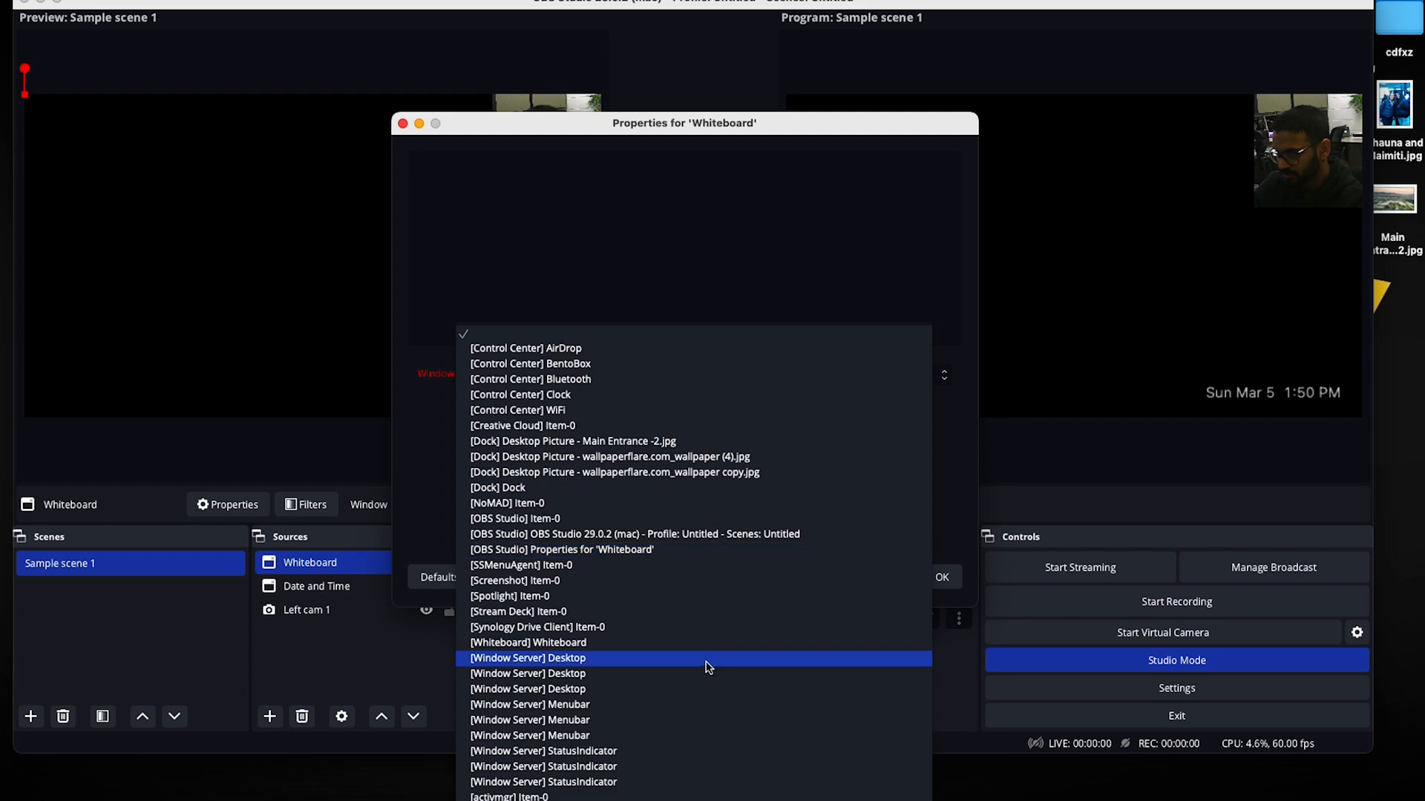
click(585, 643)
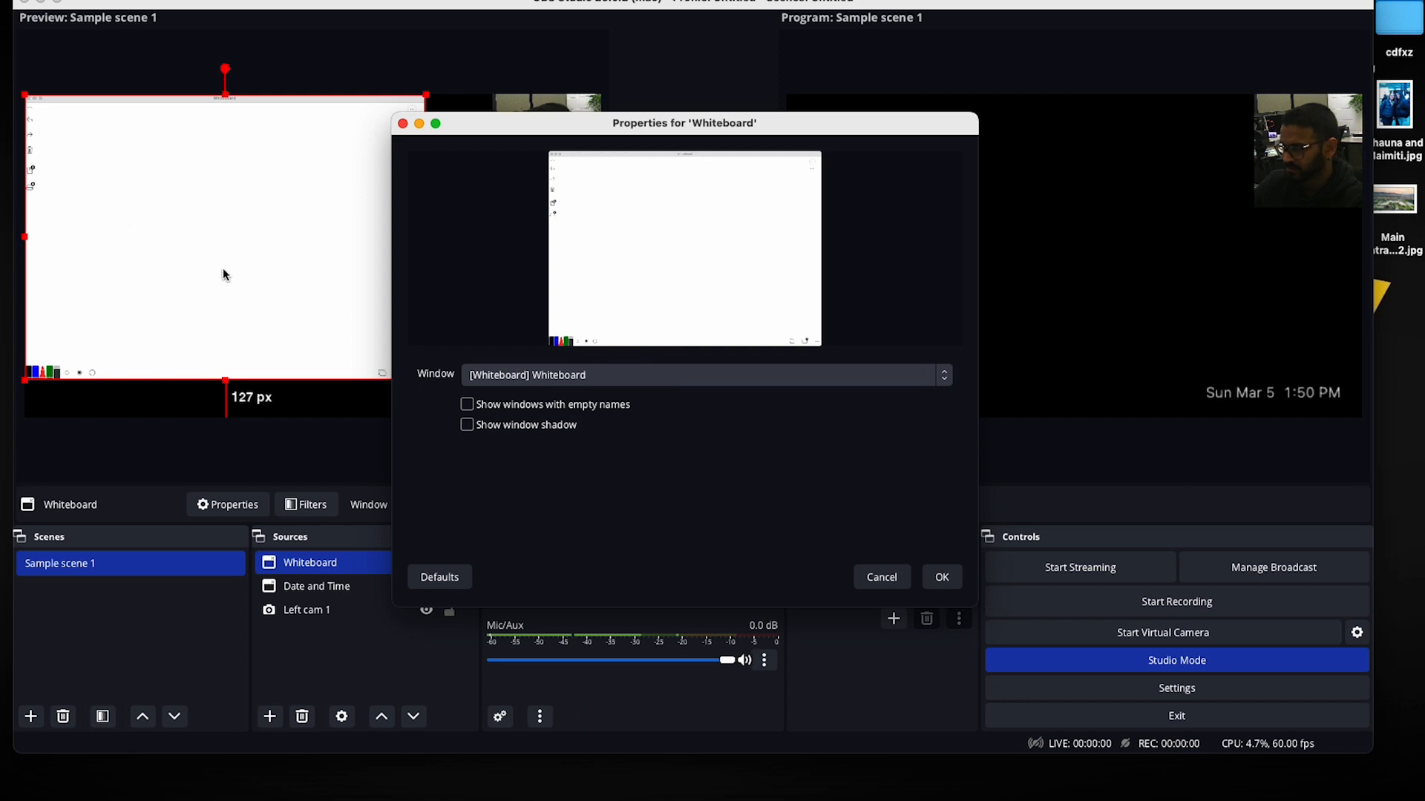
click(943, 578)
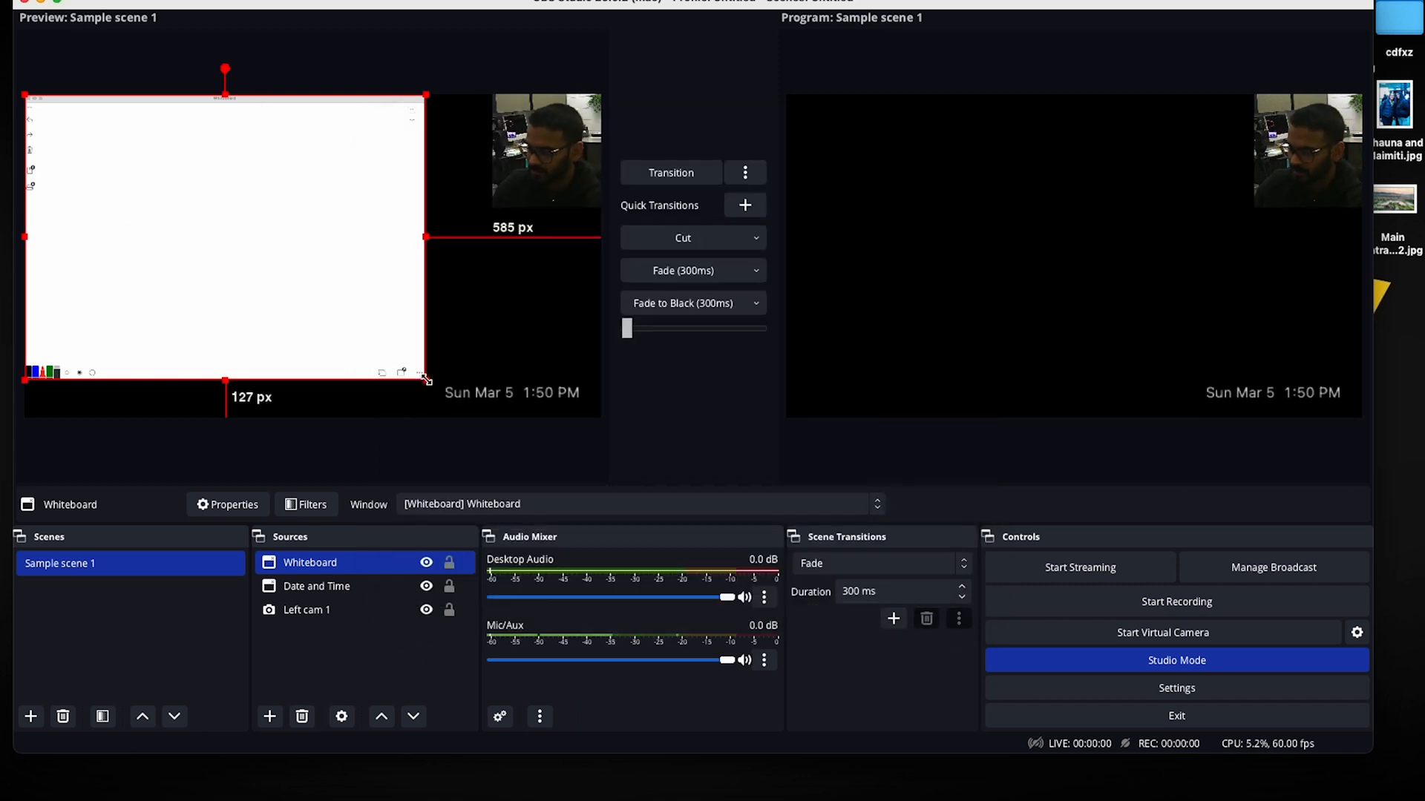
Enlarge the Whiteboard source to about the canvas height, leaving about 399 px to the right edge, and transition it to the program output
drag(428, 384, 481, 391)
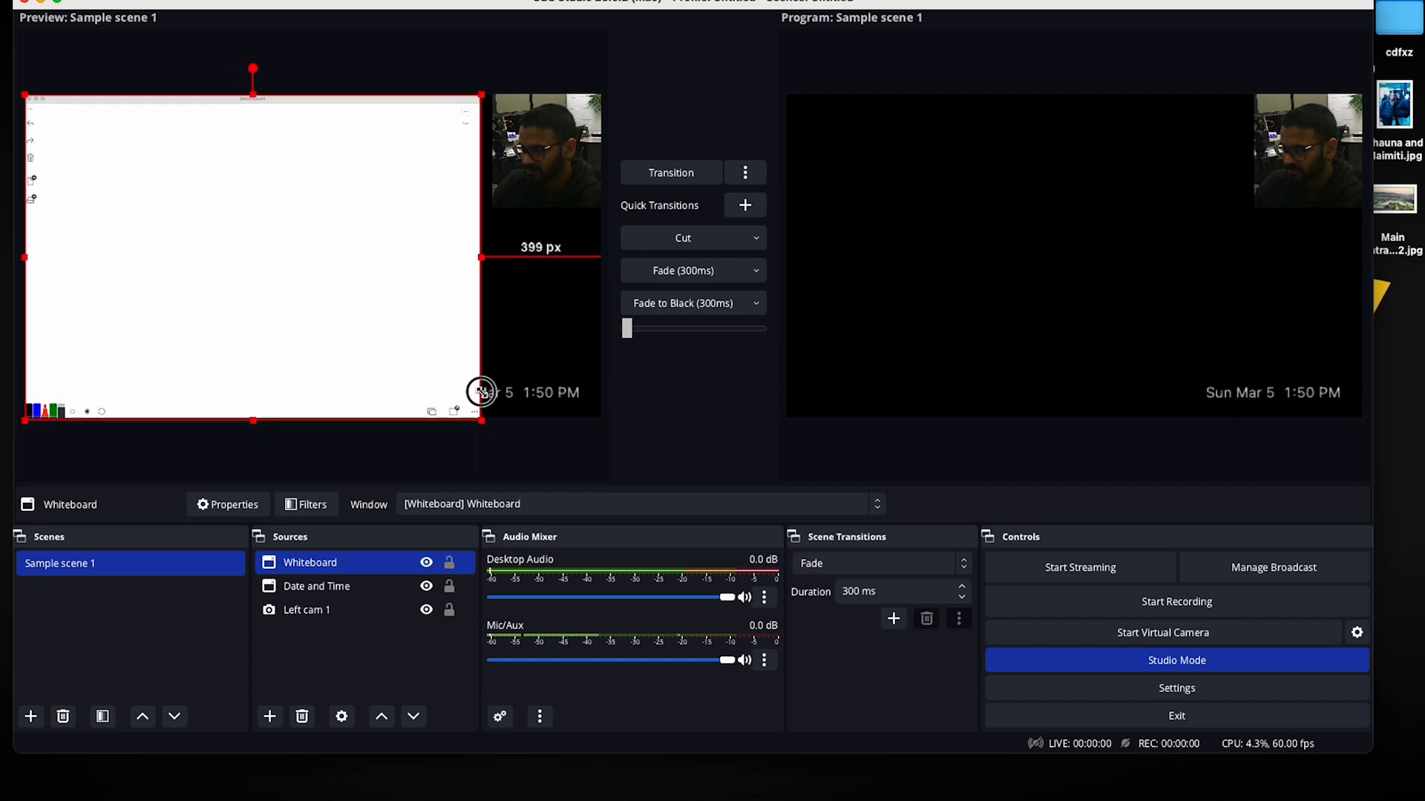
drag(310, 304, 310, 303)
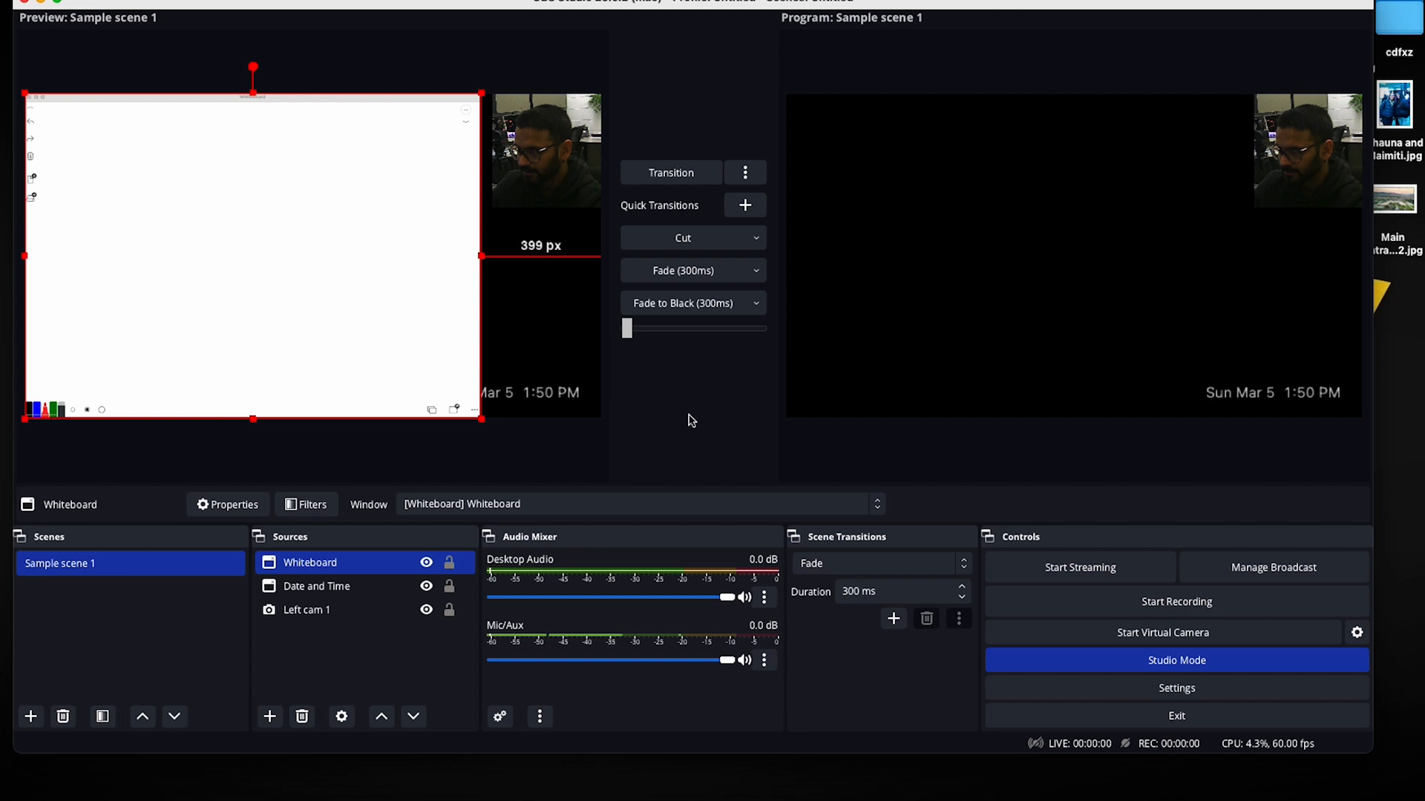
click(324, 465)
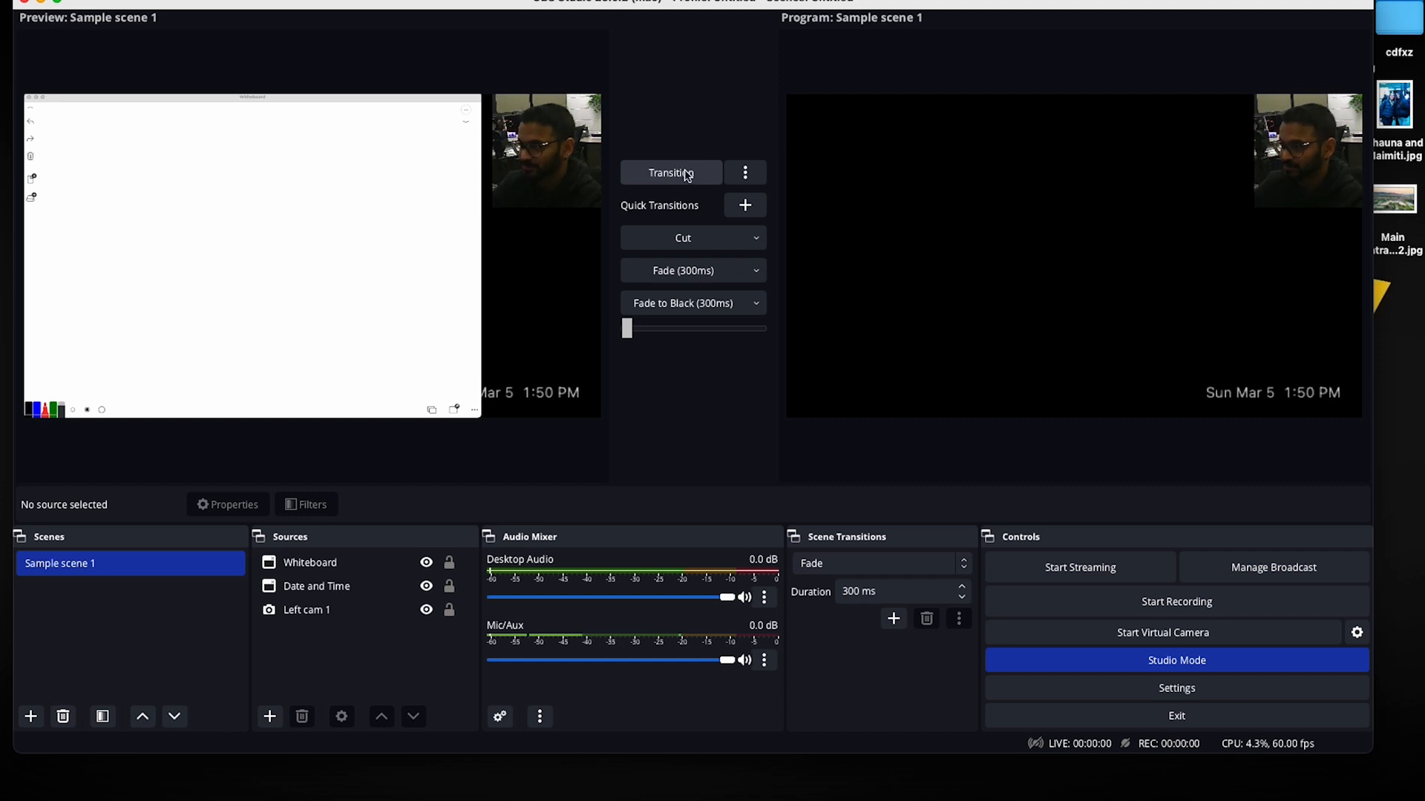
click(711, 171)
Enlarge the Whiteboard source to leave about 285 px to the canvas's right edge, and place it below Date and Time and Left cam 1
drag(481, 256, 515, 257)
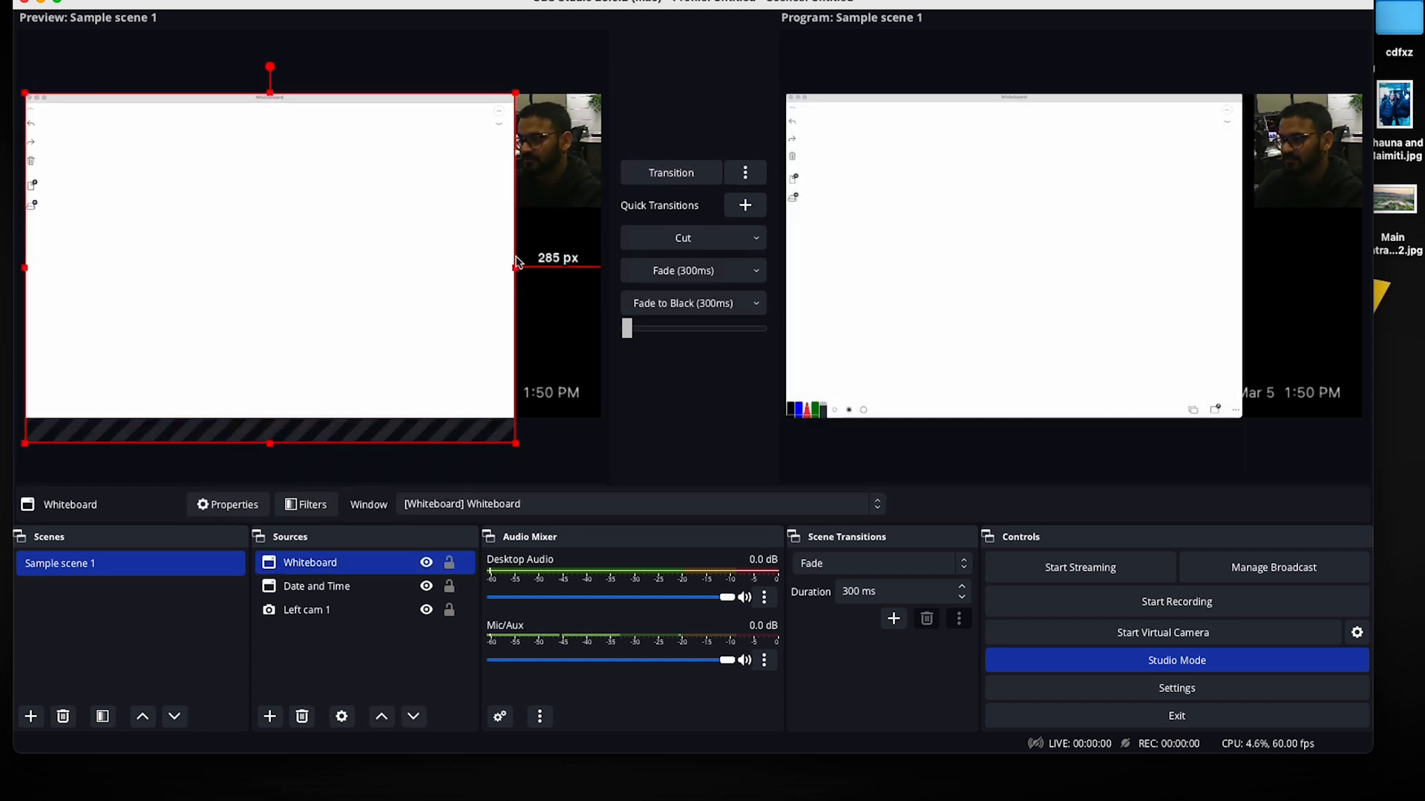
click(555, 154)
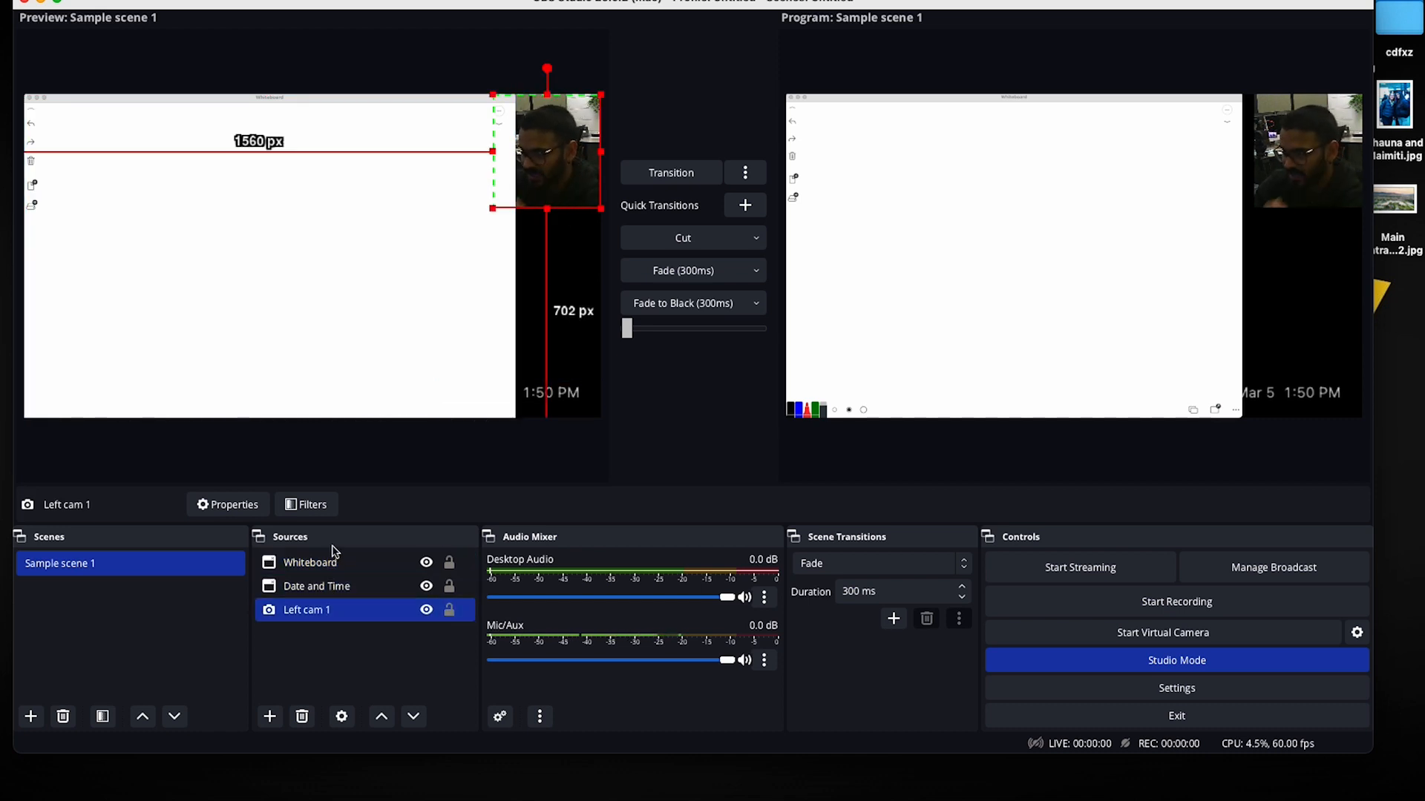
click(355, 566)
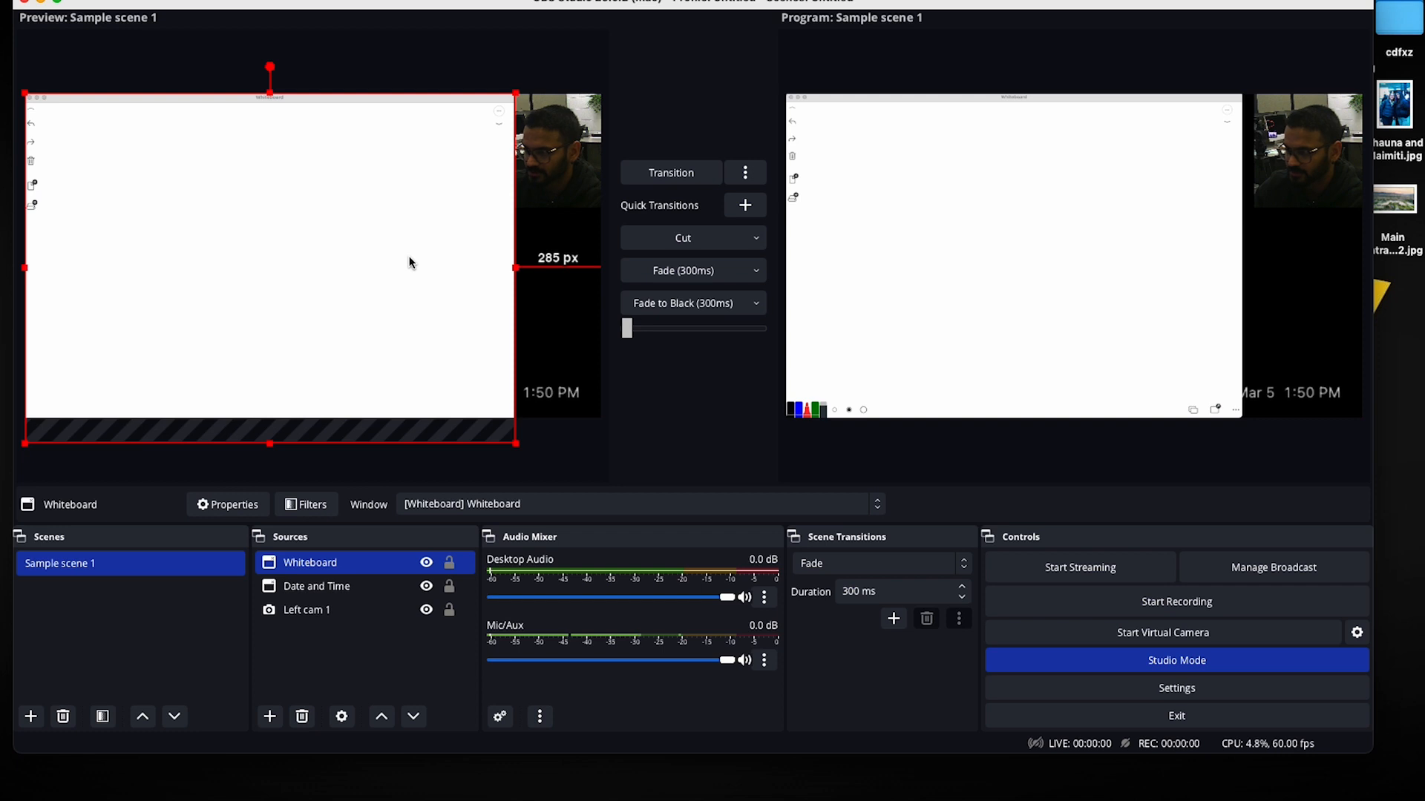
click(359, 588)
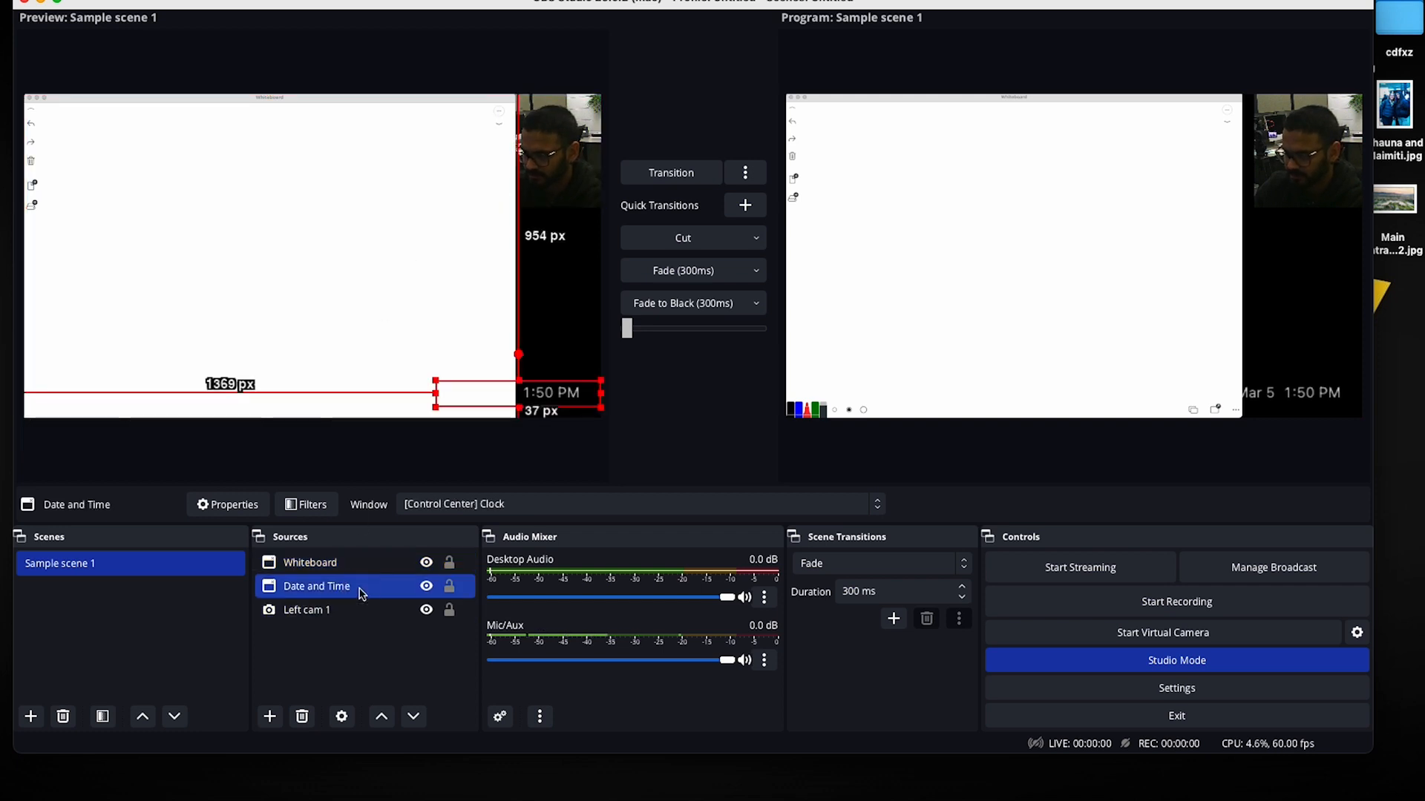
click(356, 612)
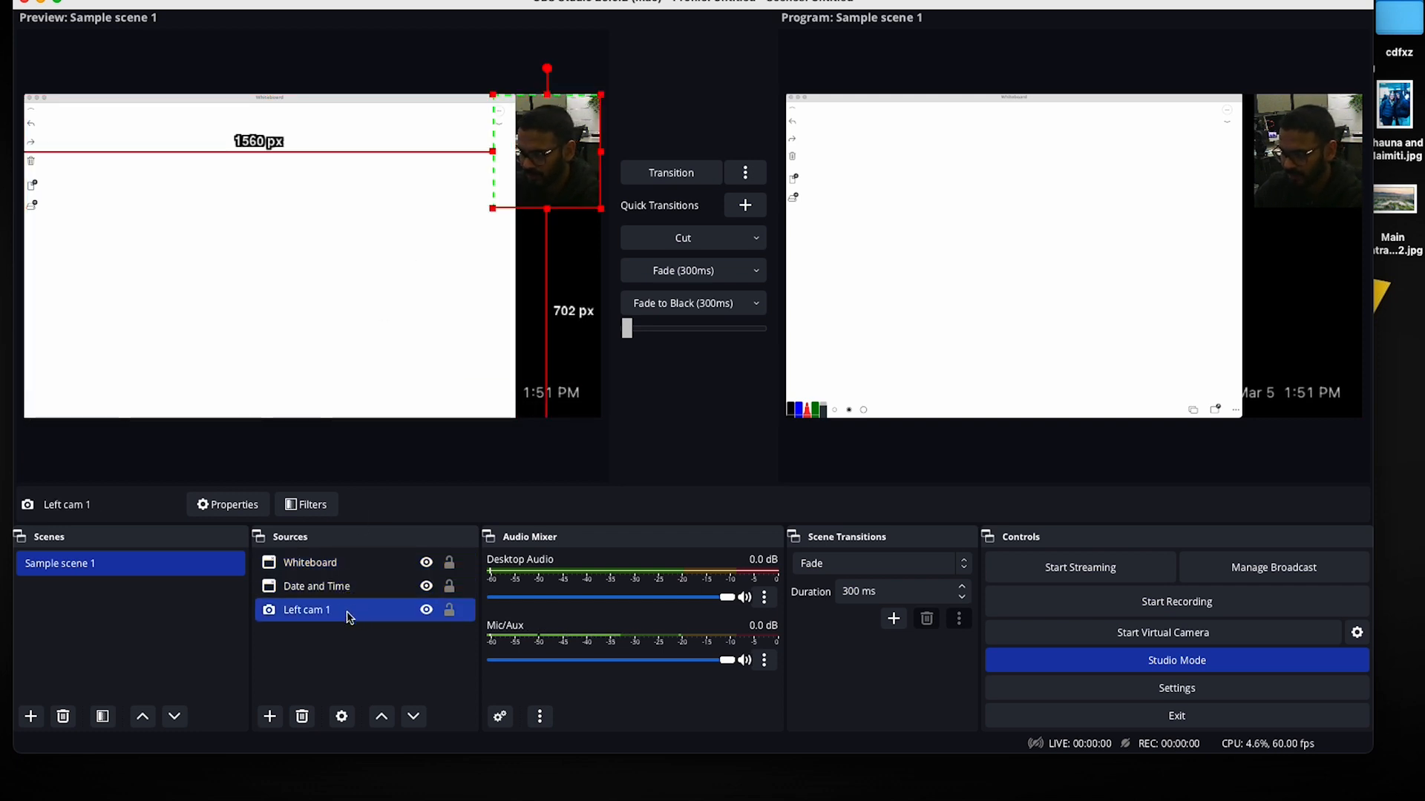
click(357, 565)
drag(357, 566, 350, 632)
click(546, 170)
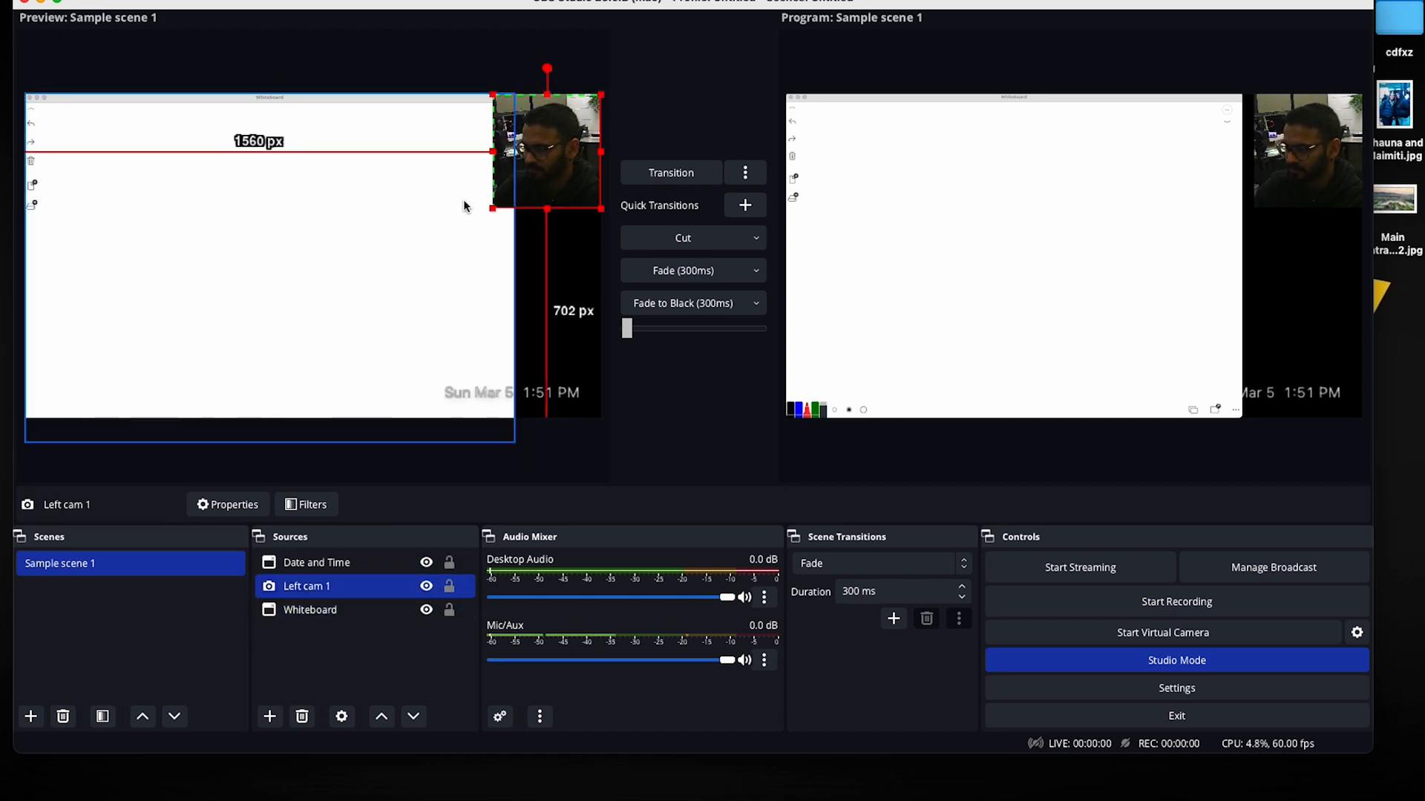
click(476, 391)
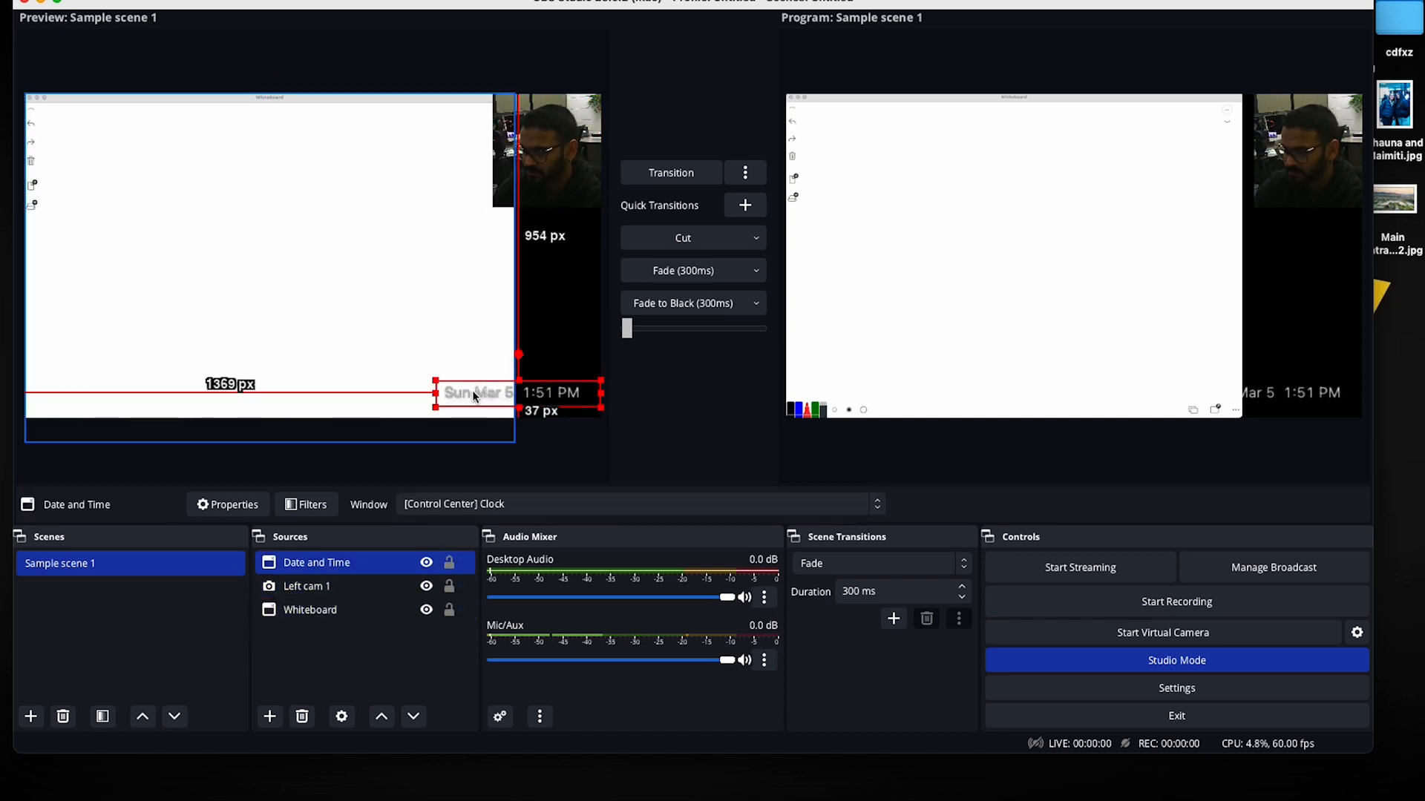
click(363, 562)
mouse_move(372, 564)
mouse_down()
mouse_move(366, 632)
mouse_move(372, 563)
mouse_move(357, 564)
mouse_up()
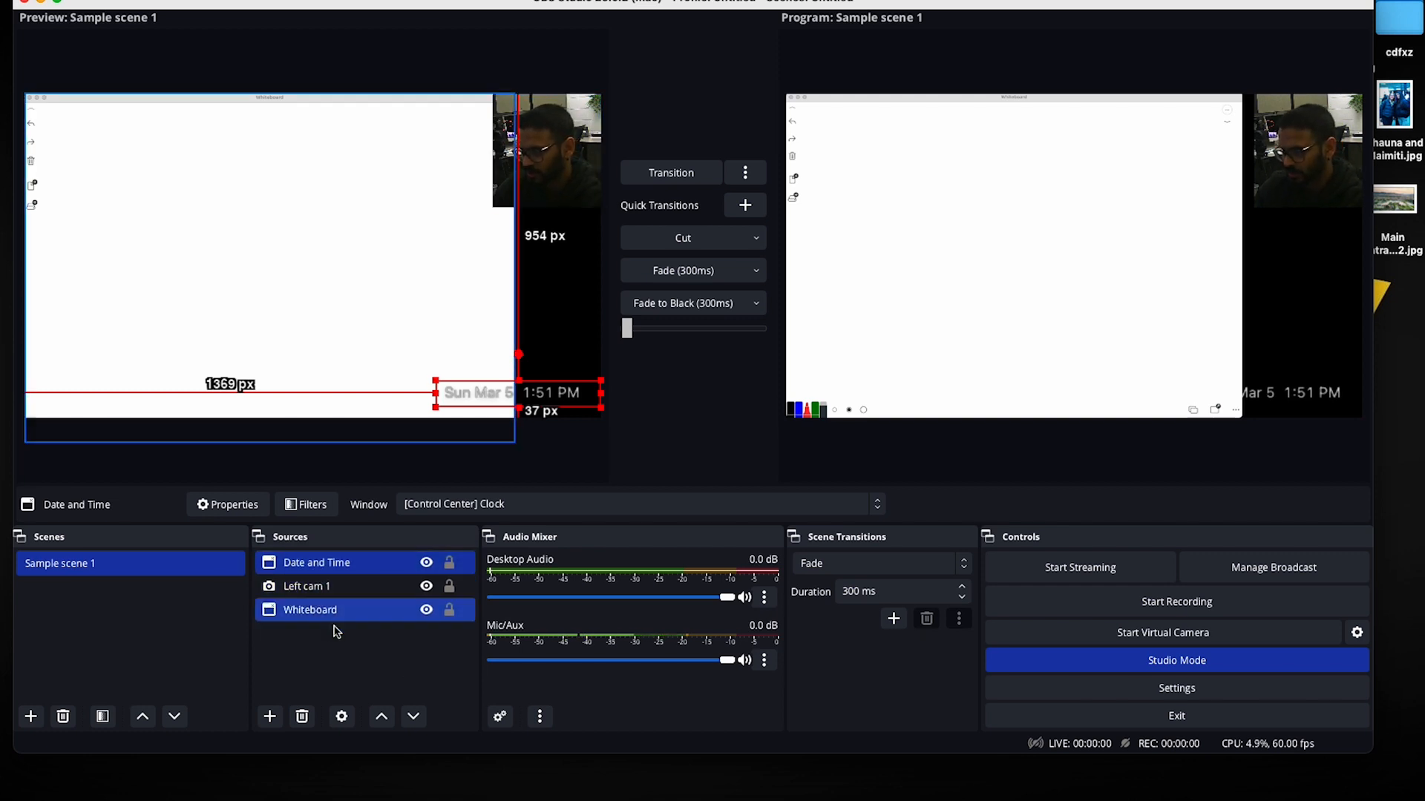
click(381, 656)
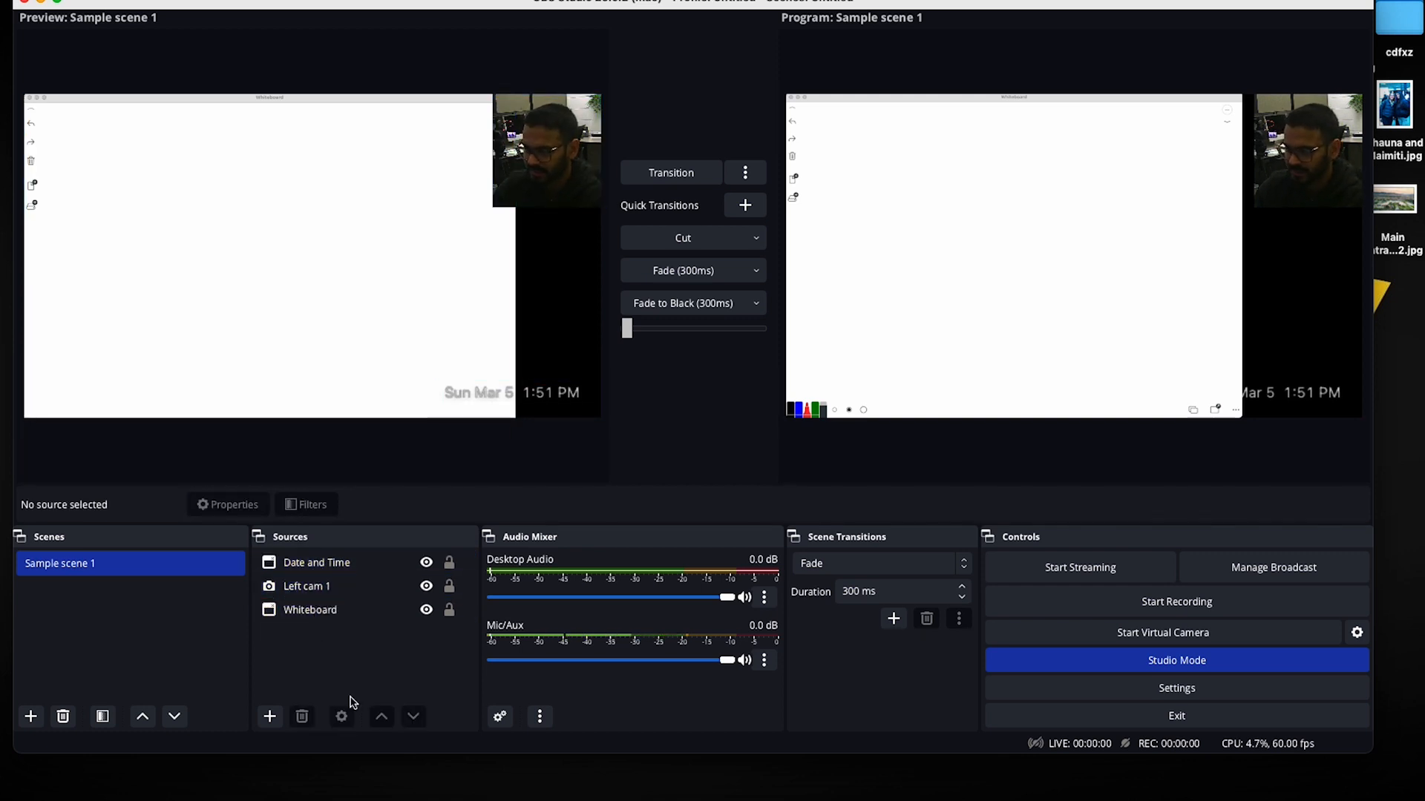
Resize and shift the Whiteboard source so it overlaps the canvas's top edge slightly and ends about 91 px from the right edge
click(346, 610)
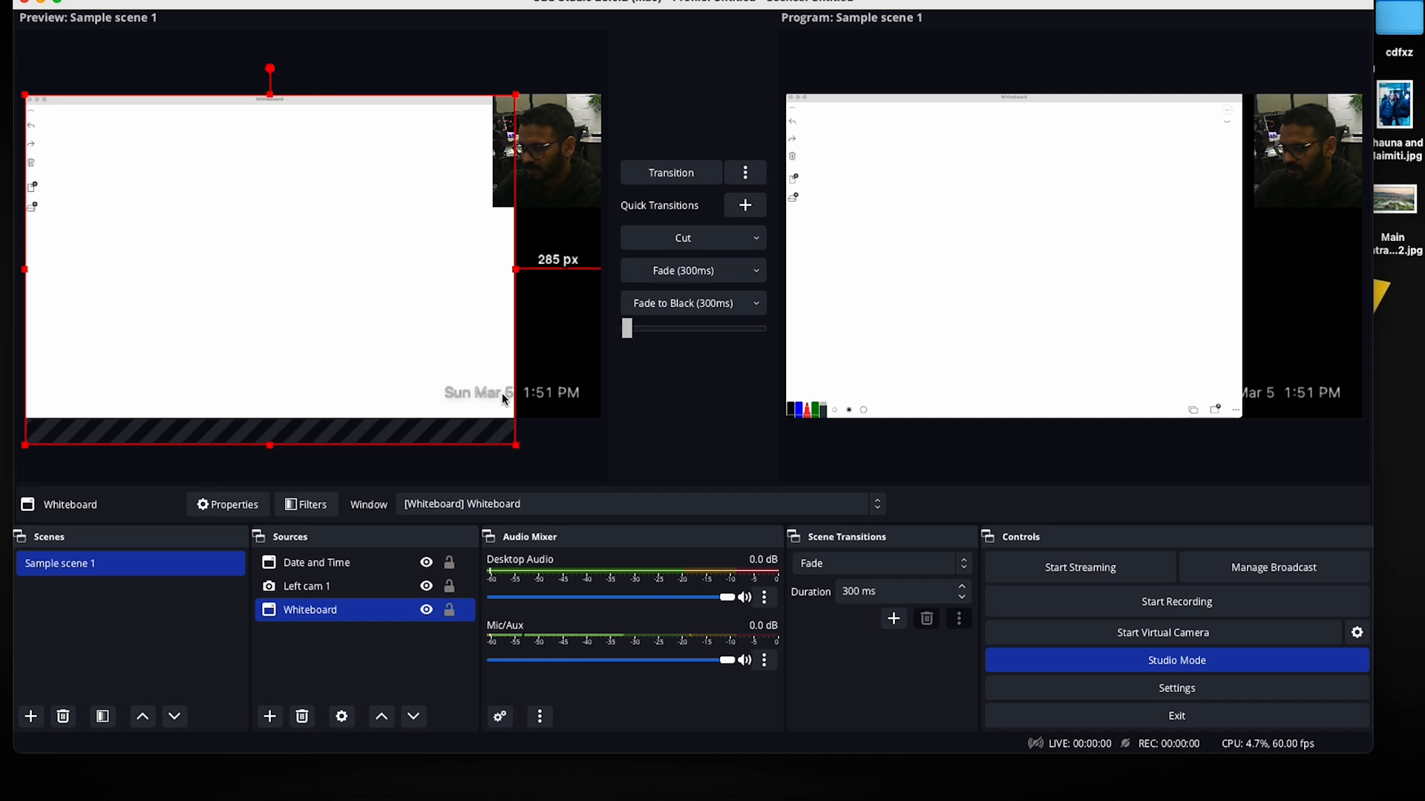
drag(514, 271, 591, 265)
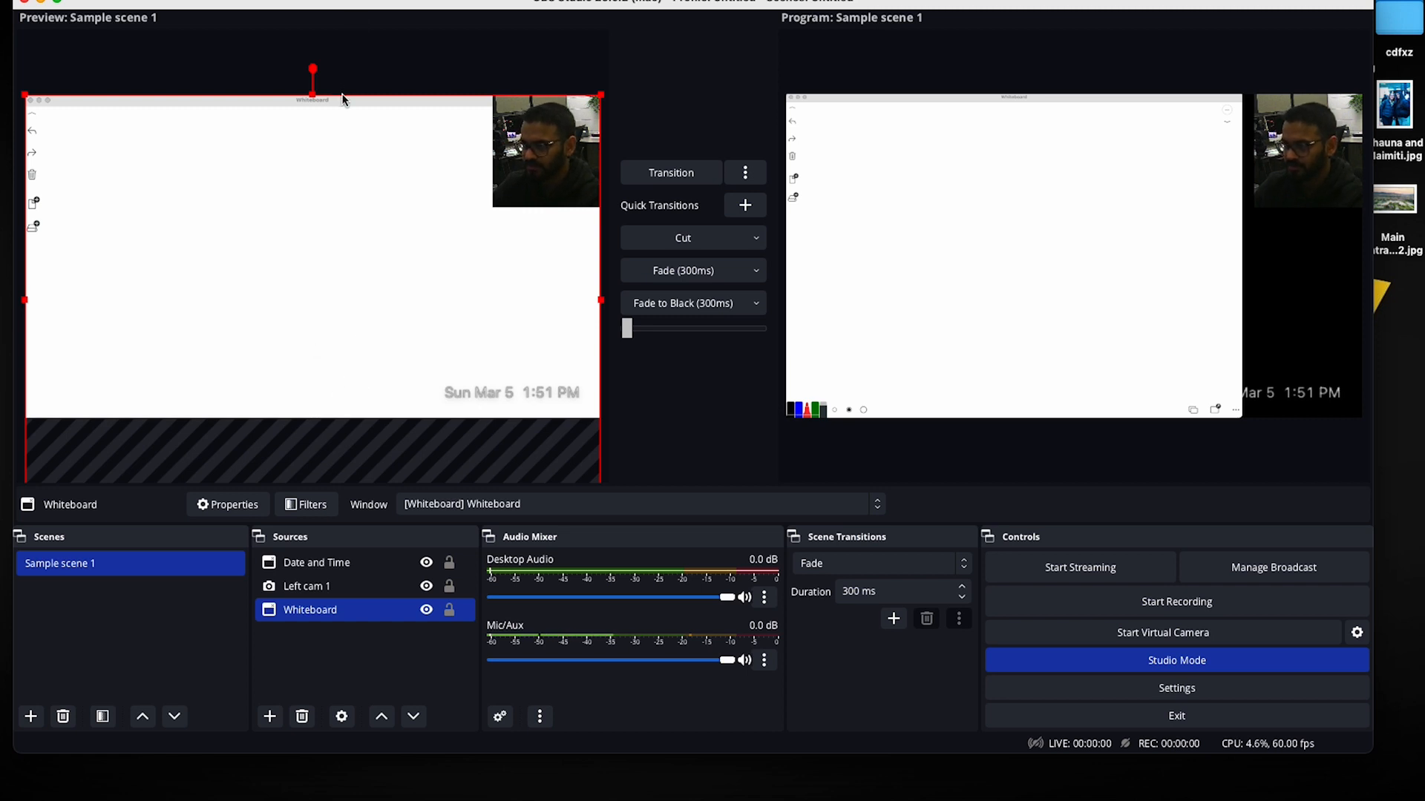
drag(599, 300, 372, 293)
mouse_move(253, 358)
mouse_down()
mouse_move(273, 300)
mouse_move(249, 301)
mouse_move(248, 344)
mouse_up()
drag(493, 416, 576, 442)
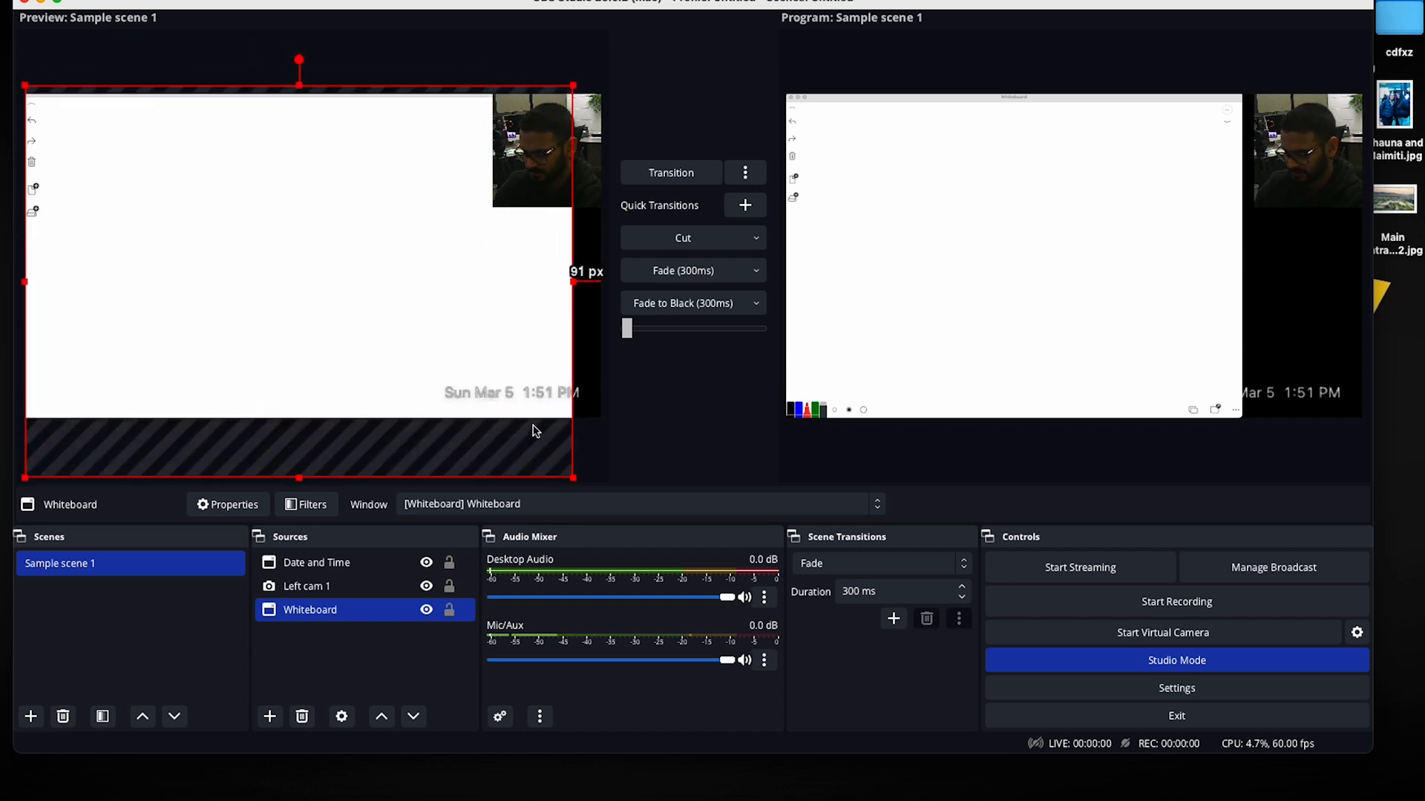
Crop the Whiteboard's top and bottom and scale it to fill the preview canvas, and transition the layout to the program output
drag(300, 475, 292, 432)
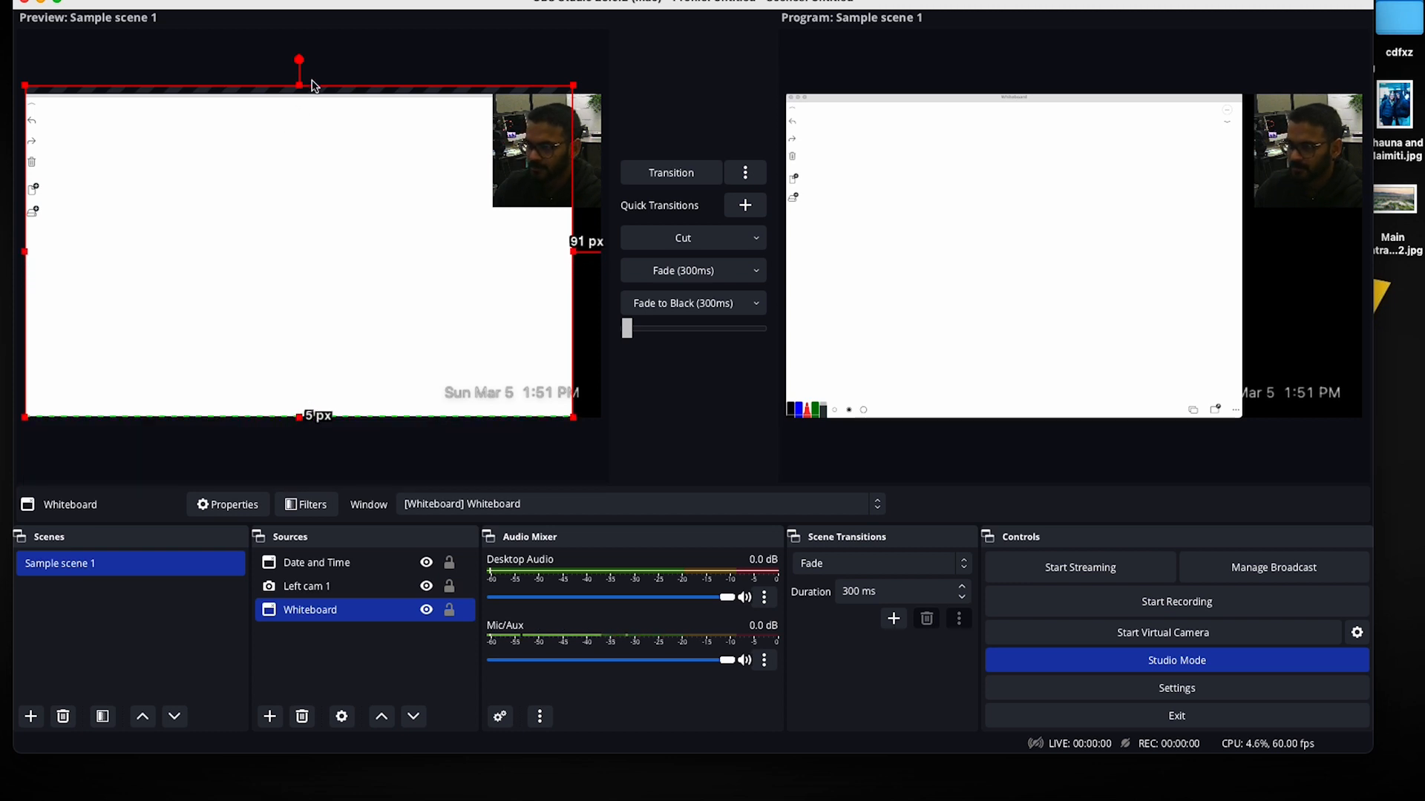
drag(301, 86, 300, 94)
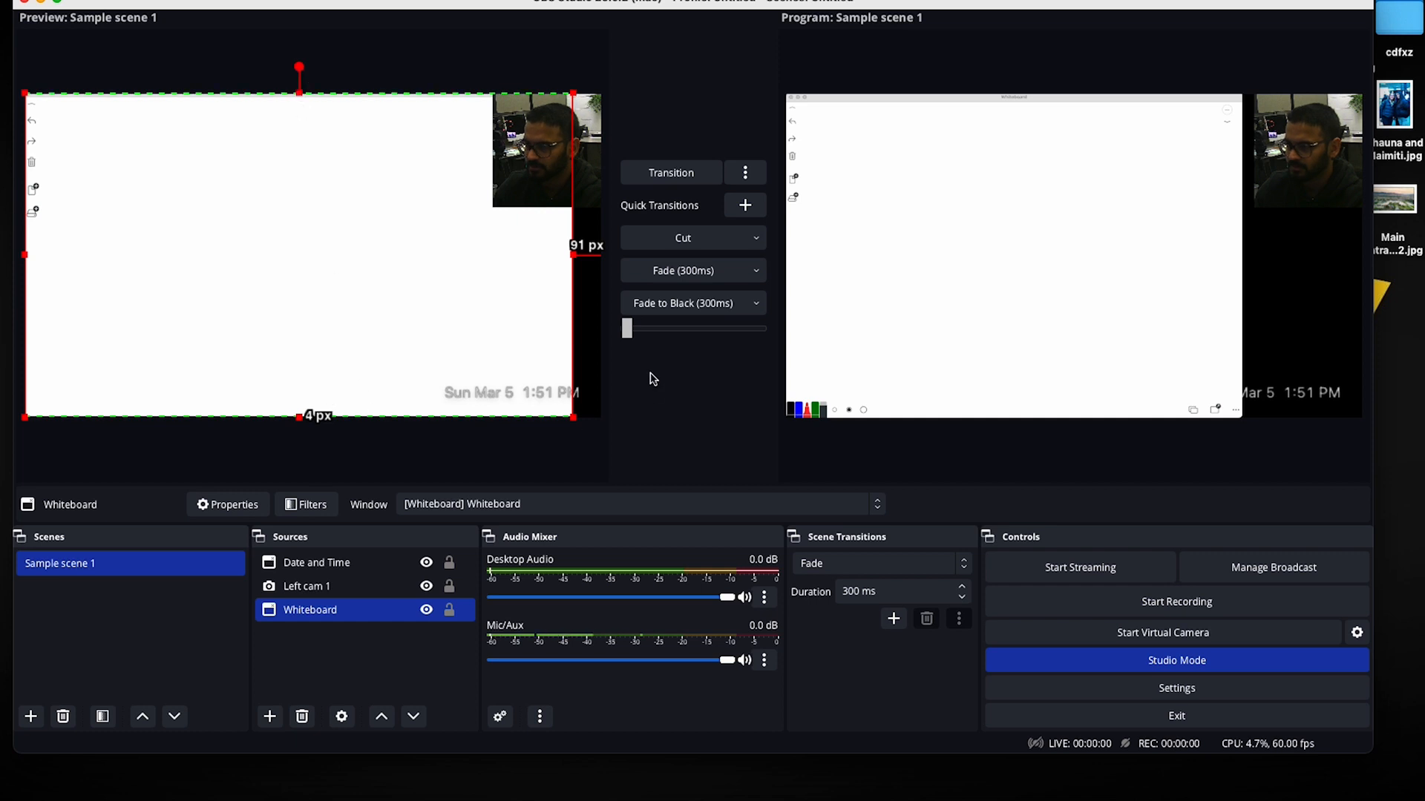
drag(574, 417, 602, 433)
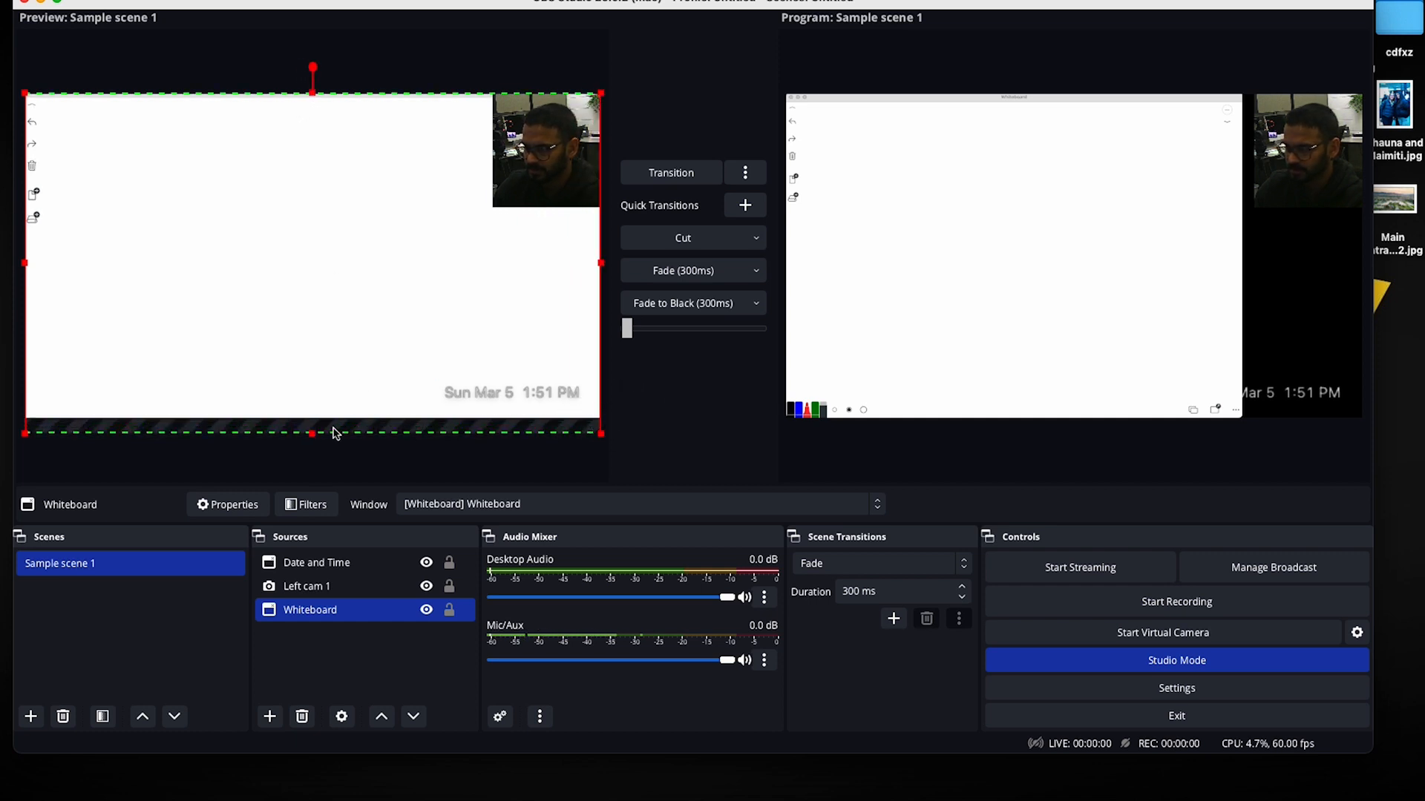
drag(315, 433, 315, 419)
click(459, 448)
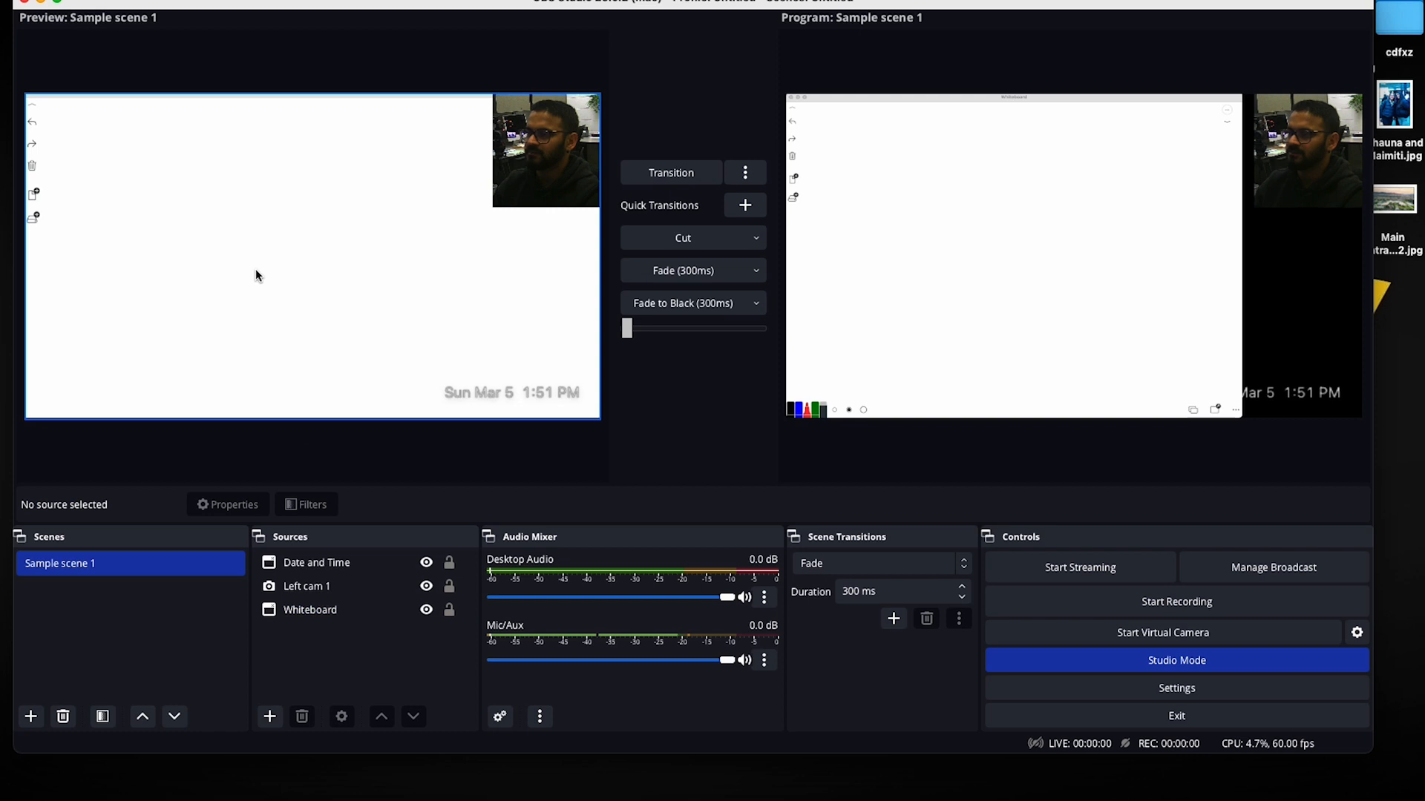
click(671, 172)
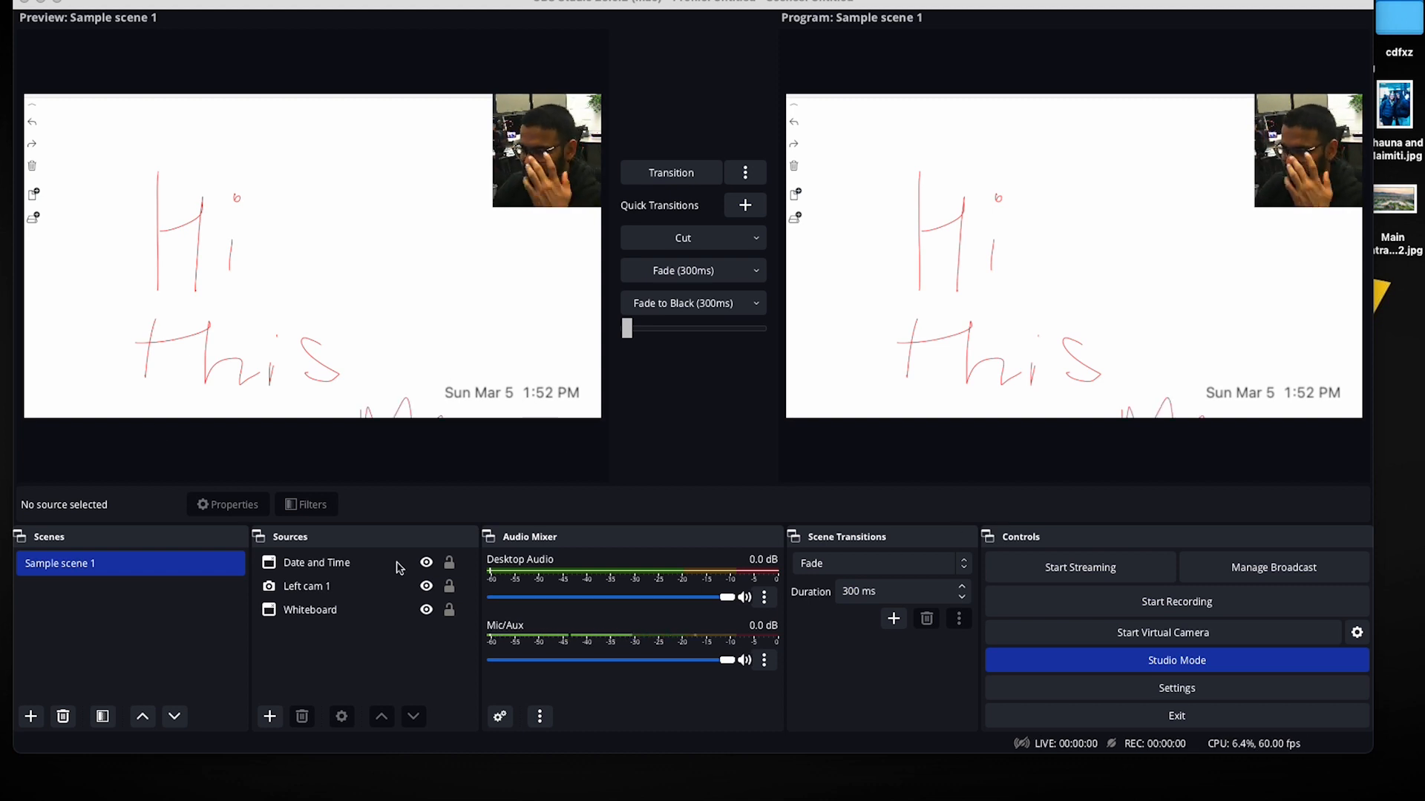
click(345, 666)
click(269, 716)
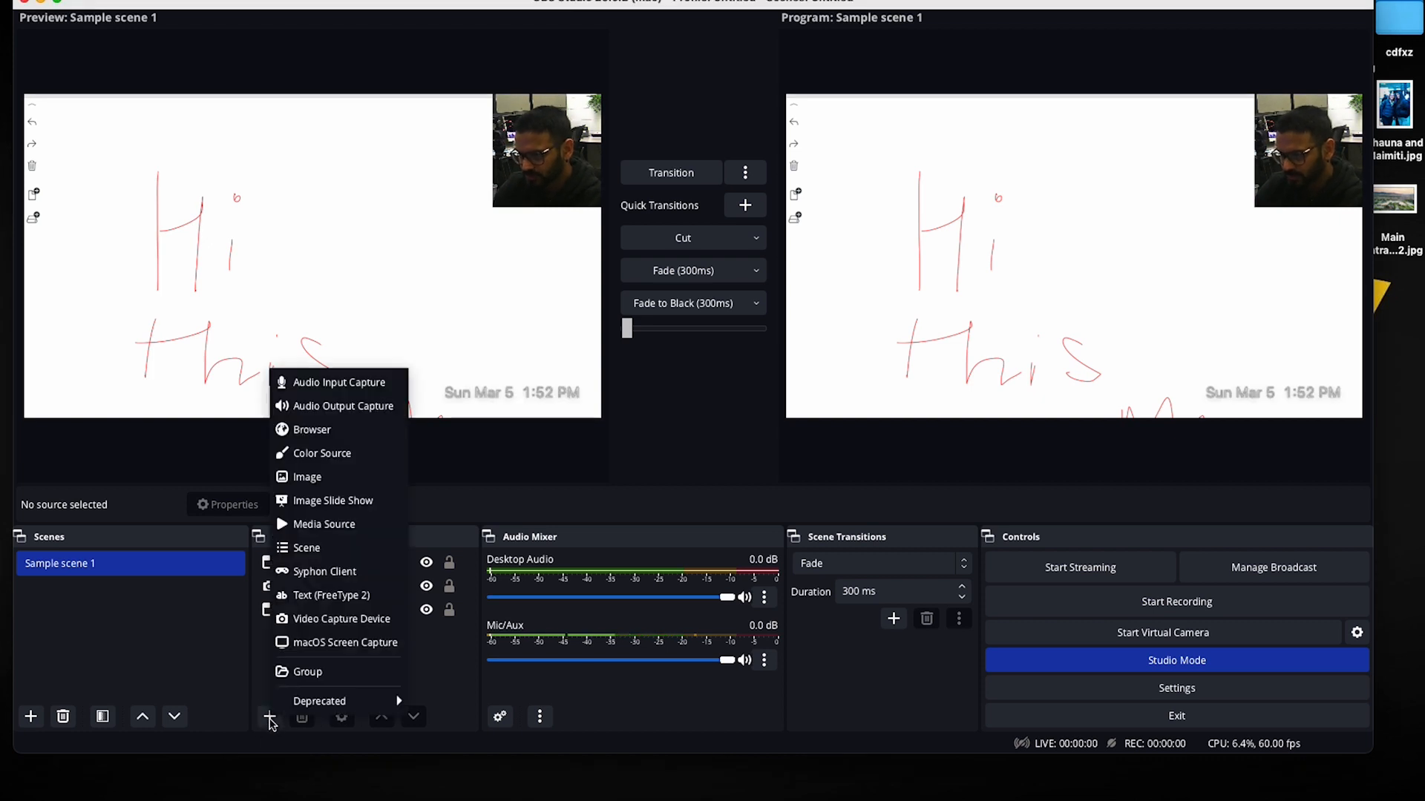
mouse_move(322, 704)
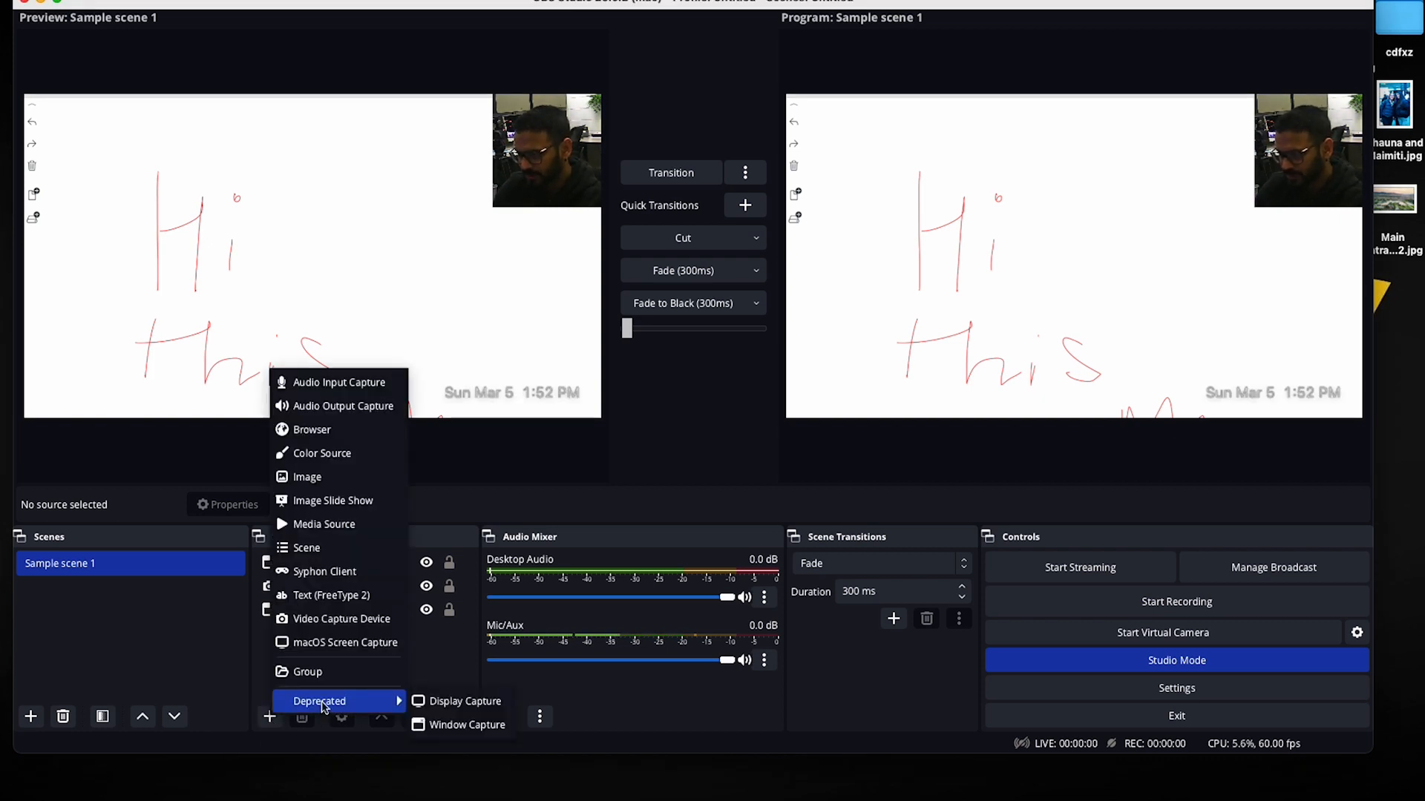
click(453, 659)
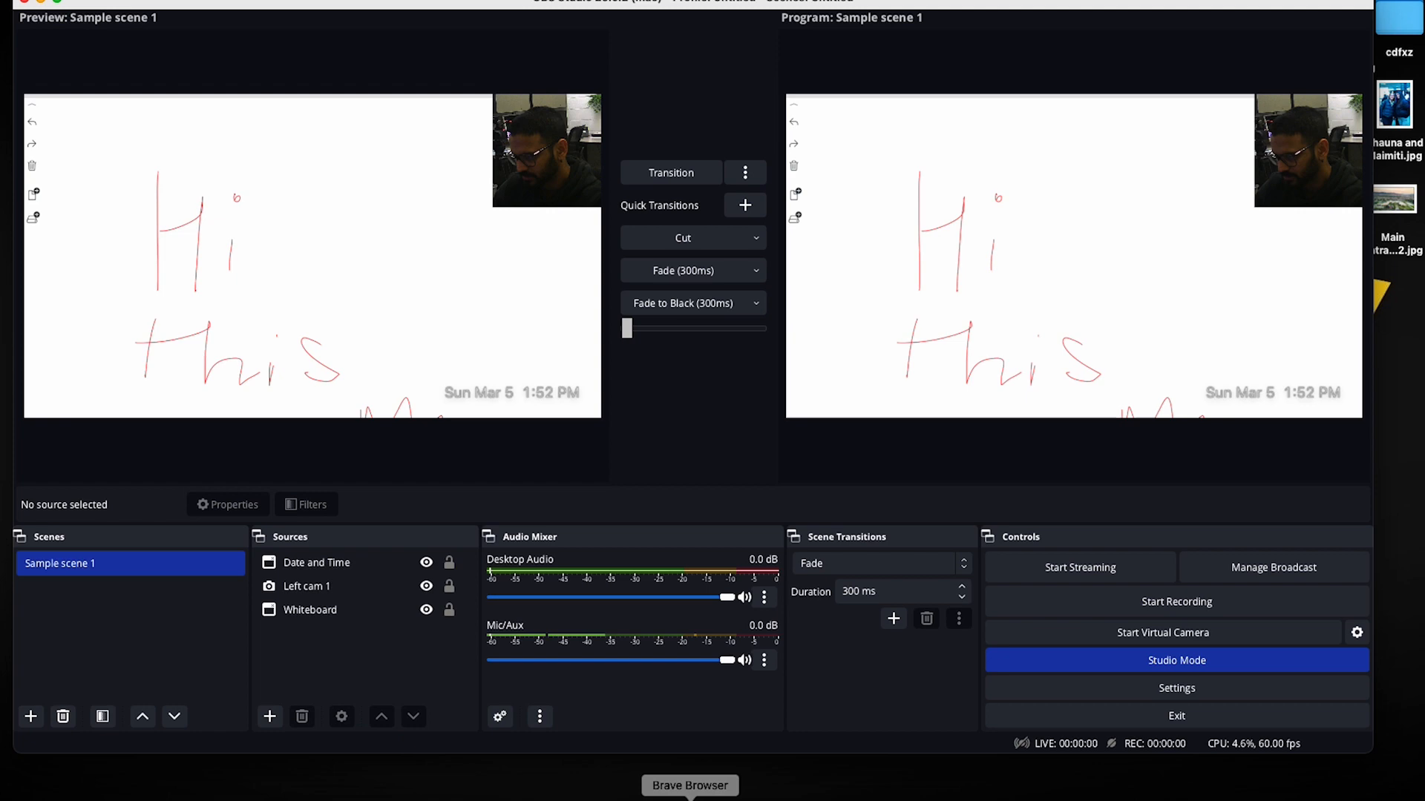
Switch to Brave Browser and open the JD Media shortcut from the new tab page
click(690, 798)
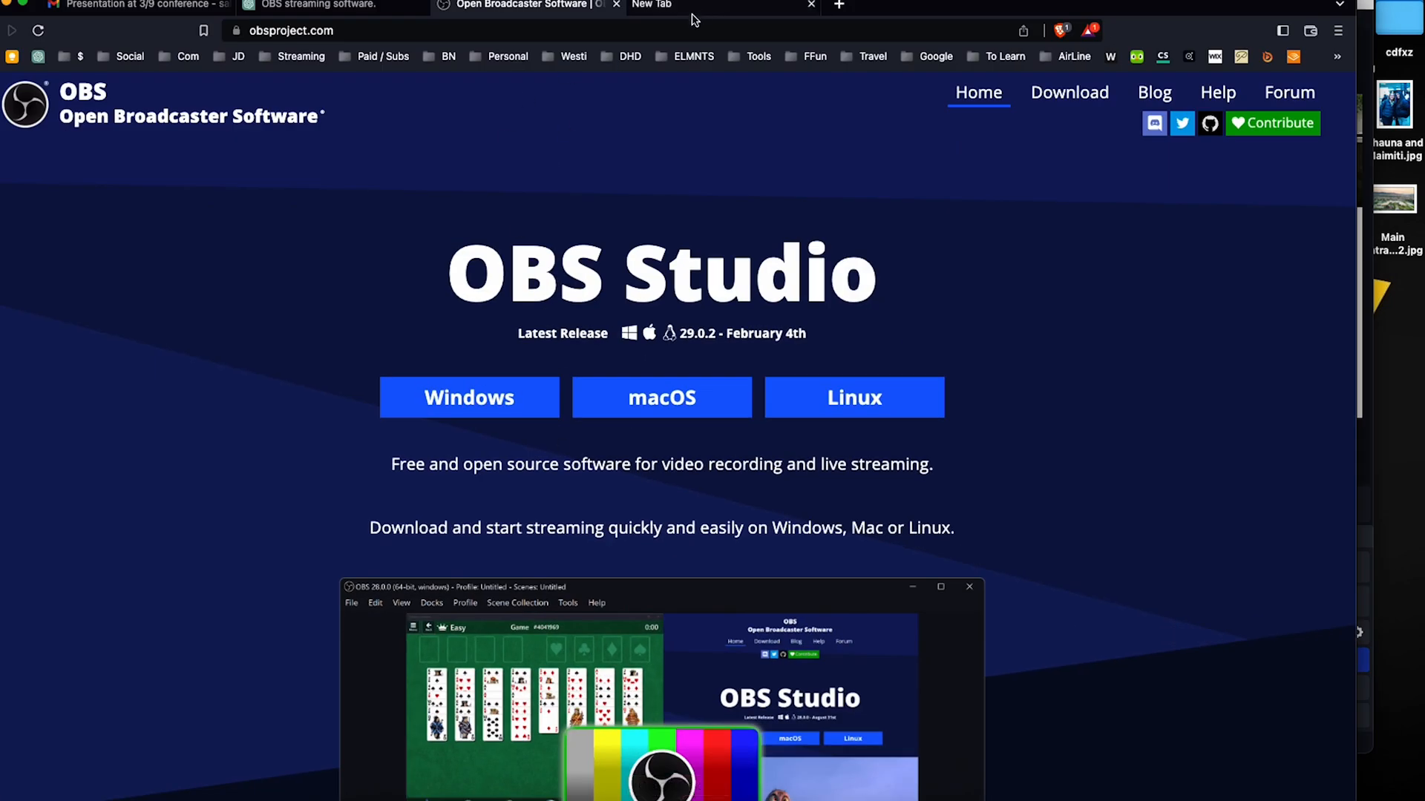
click(699, 10)
text(how to sp)
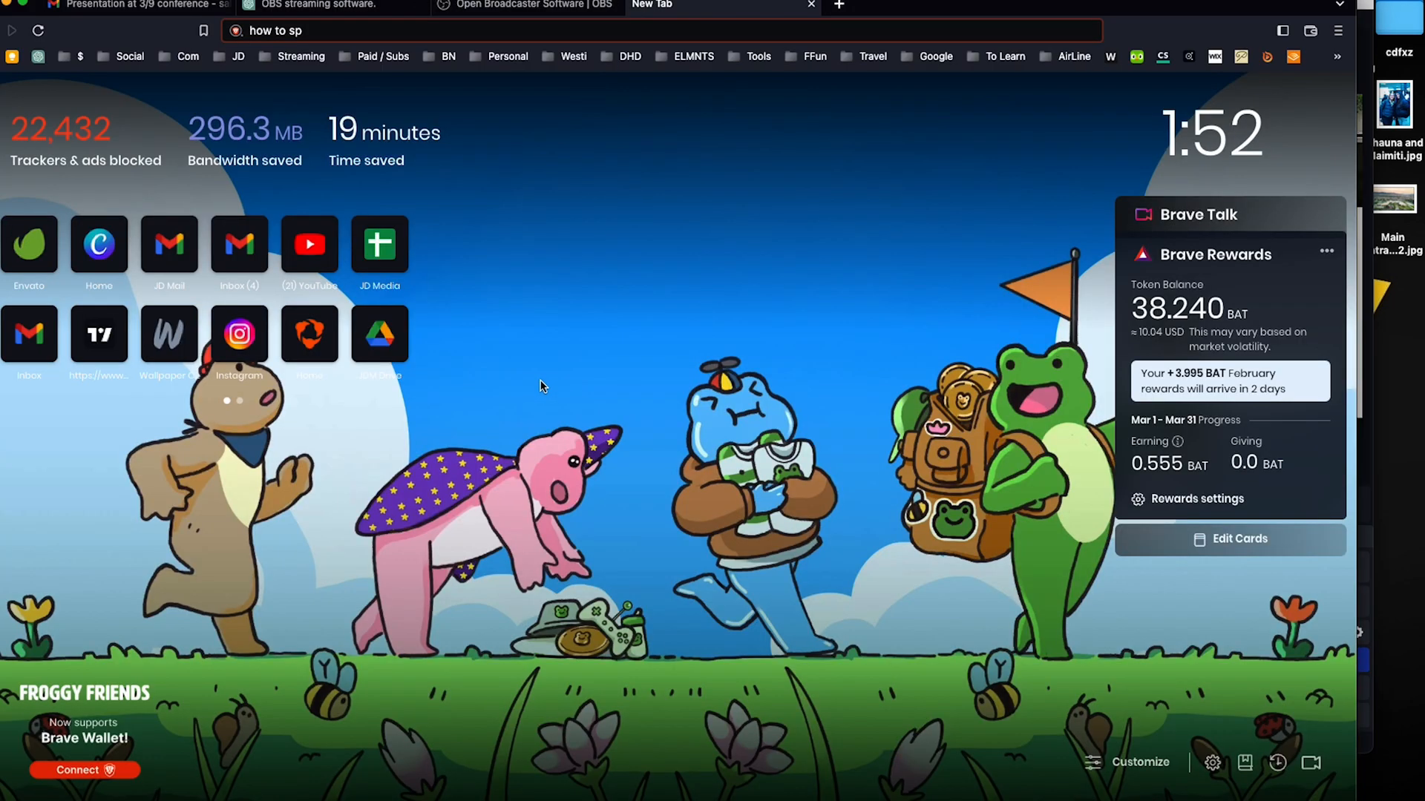
click(388, 254)
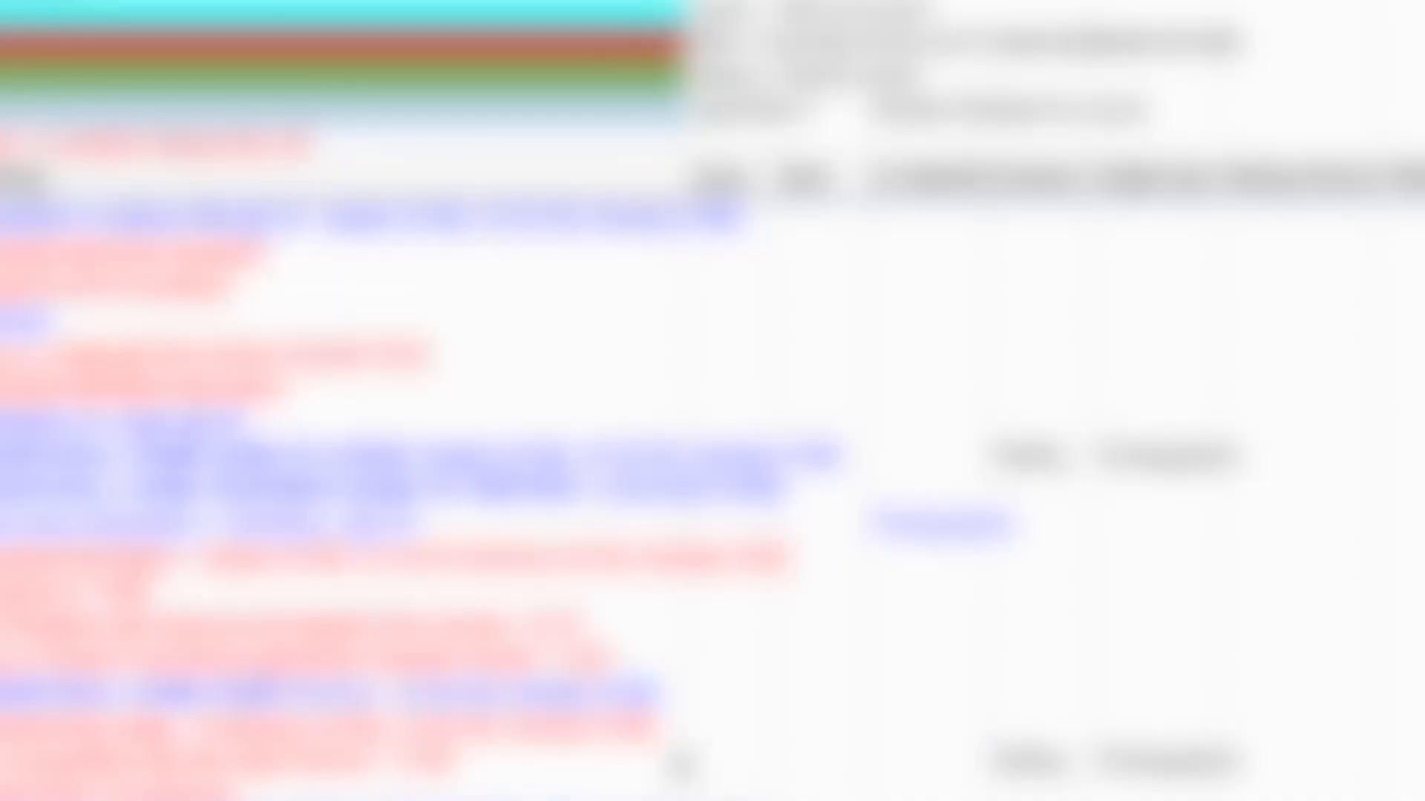
Bring the empty rows of the Feb23 sheet into view and select an empty cell in the Event Coming column
scroll(712, 504, down, 10)
scroll(713, 504, down, 10)
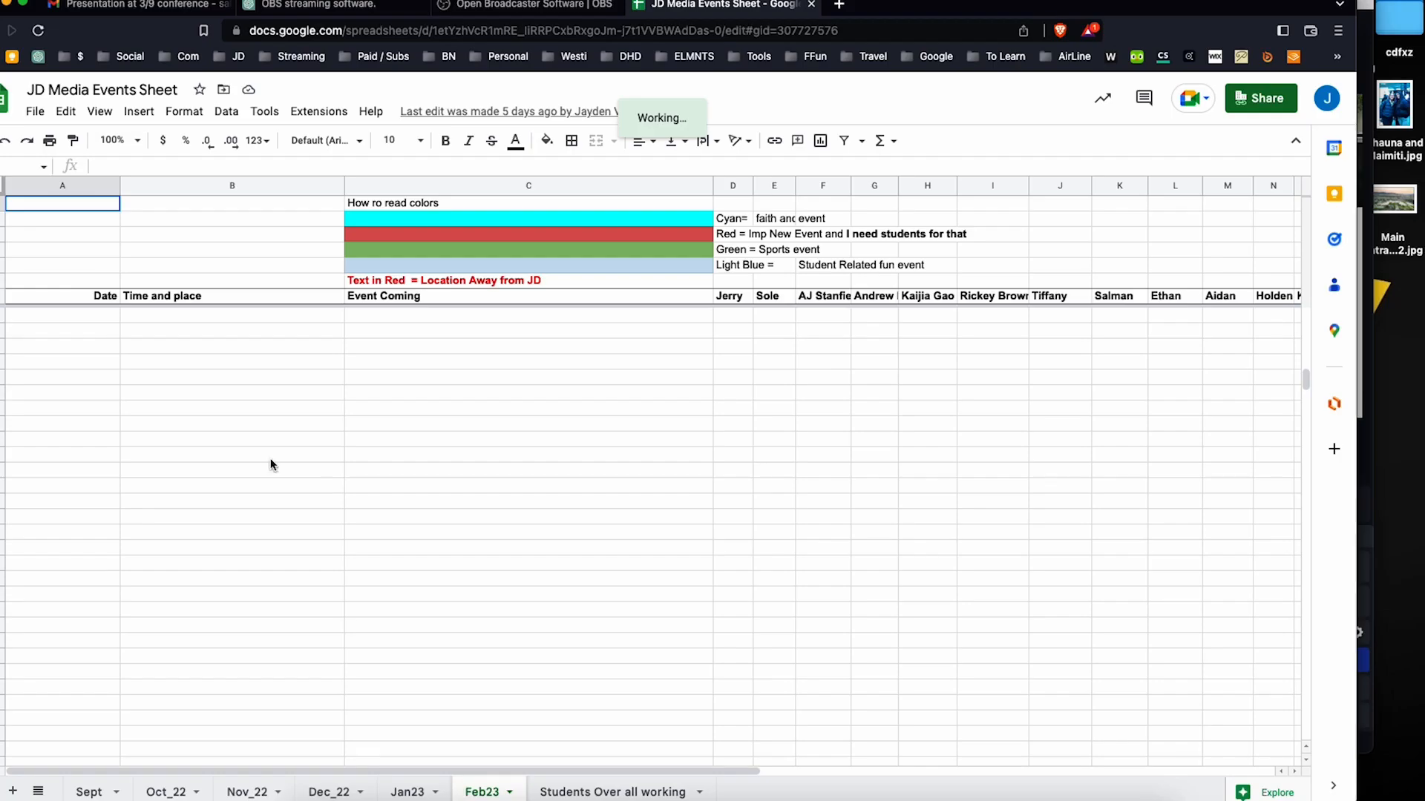
click(270, 458)
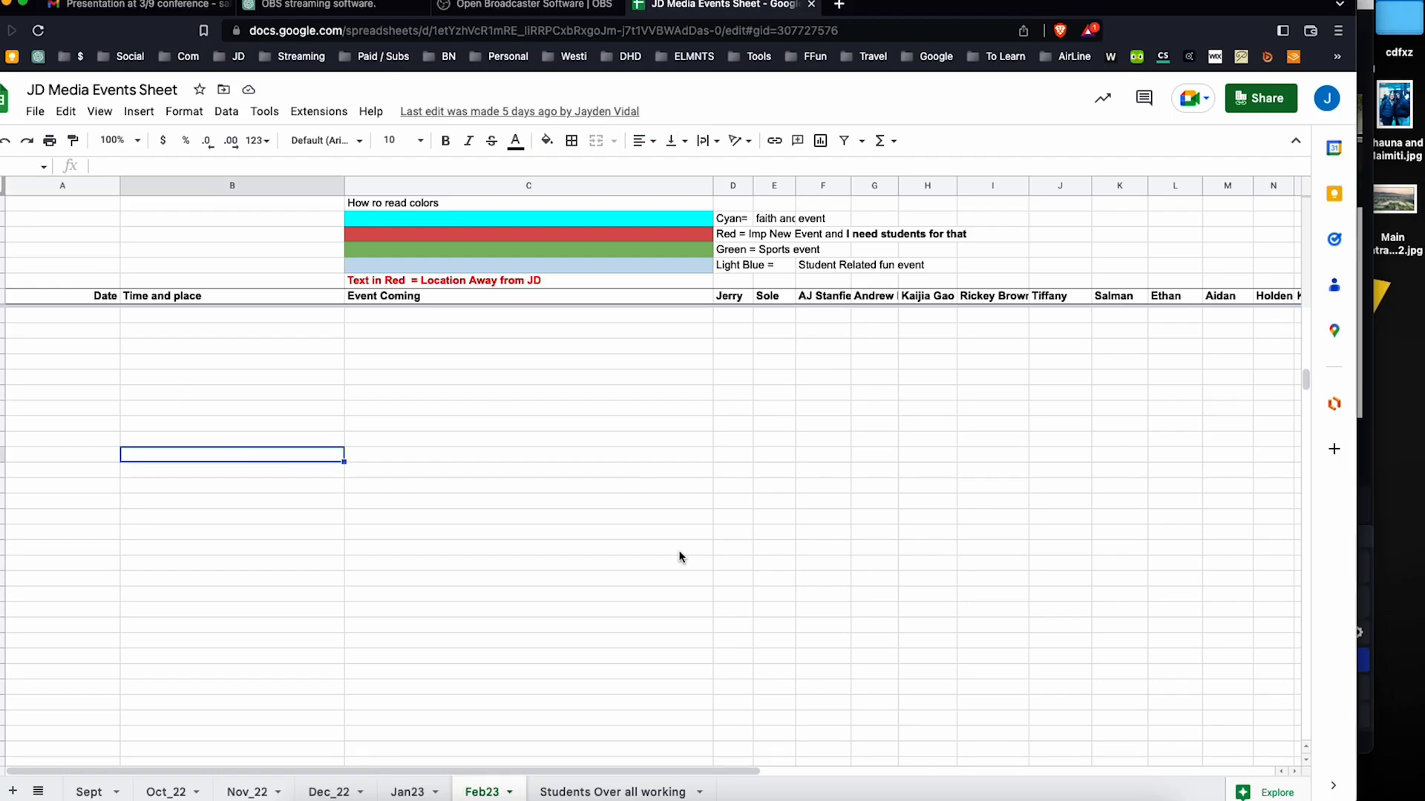
click(408, 487)
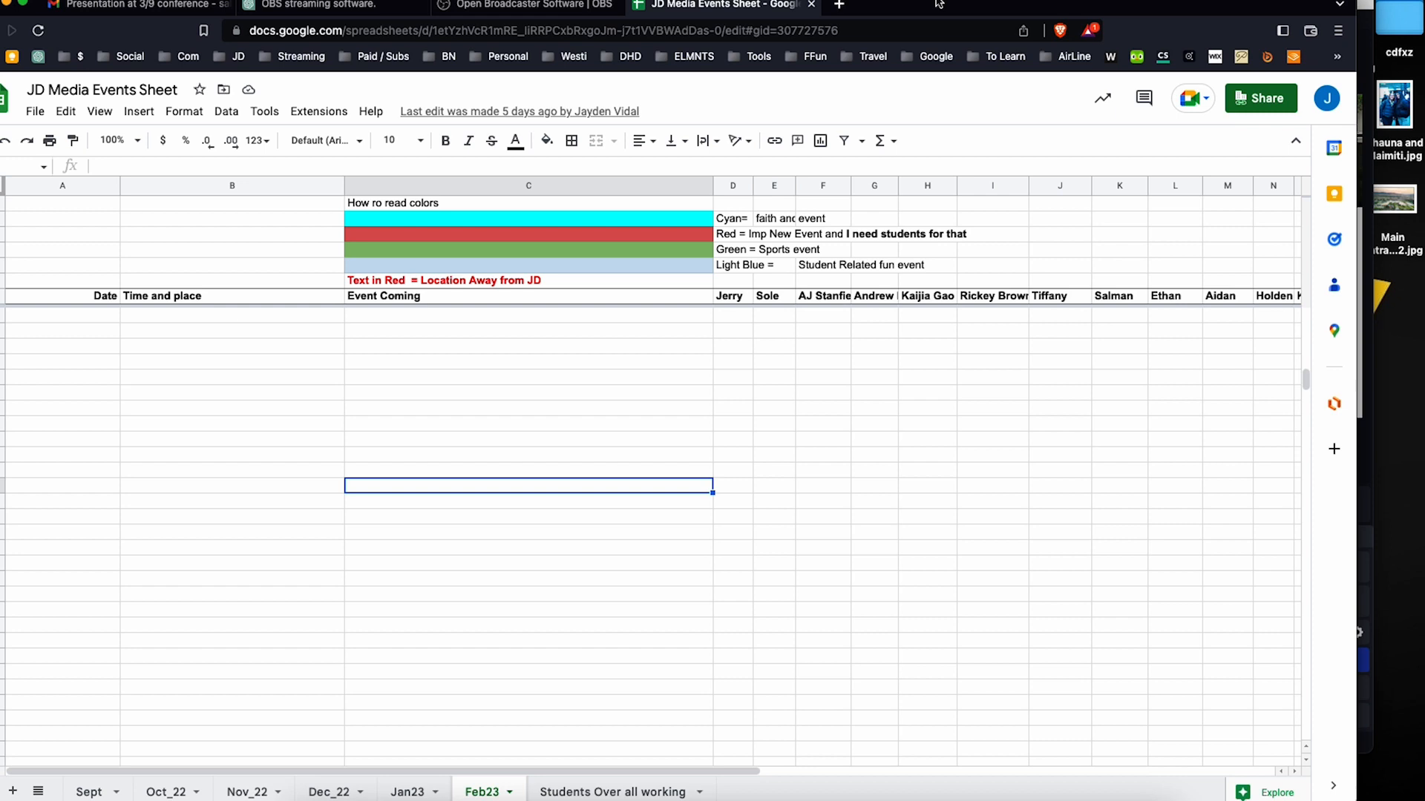
Move the browser window off the OBS screen and add a new Window Capture source named Chrome to Sample scene 1
drag(939, 4, 0, 3)
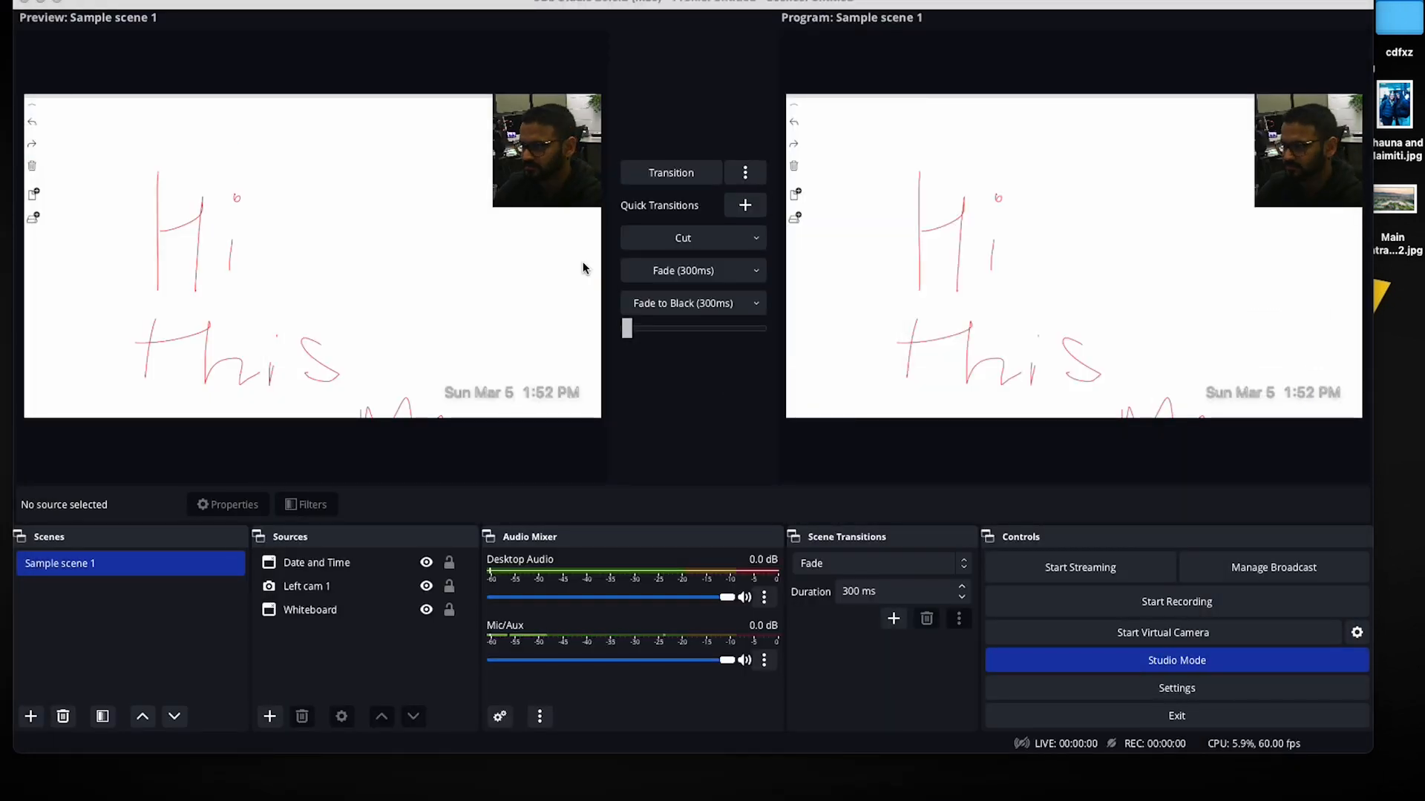
click(487, 312)
click(328, 687)
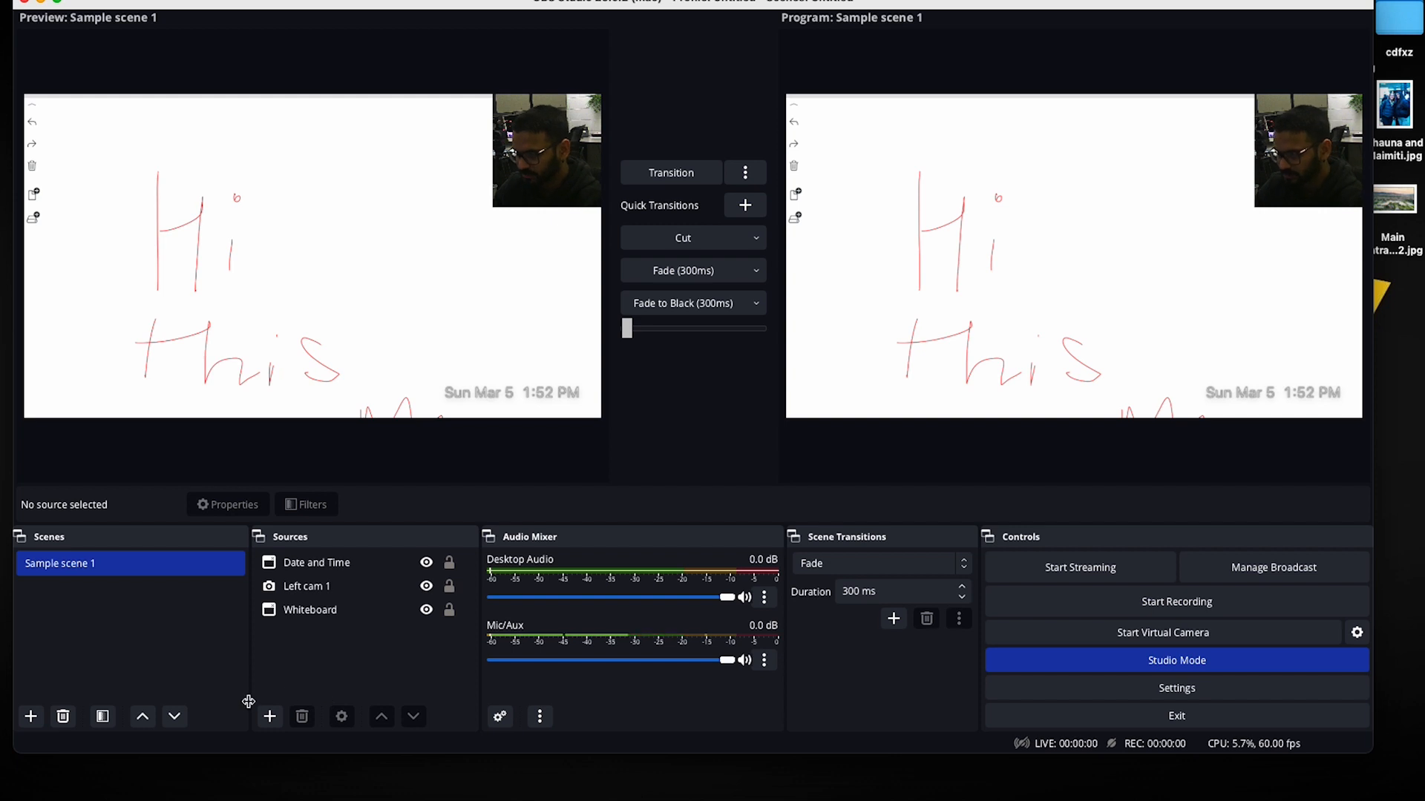
click(269, 716)
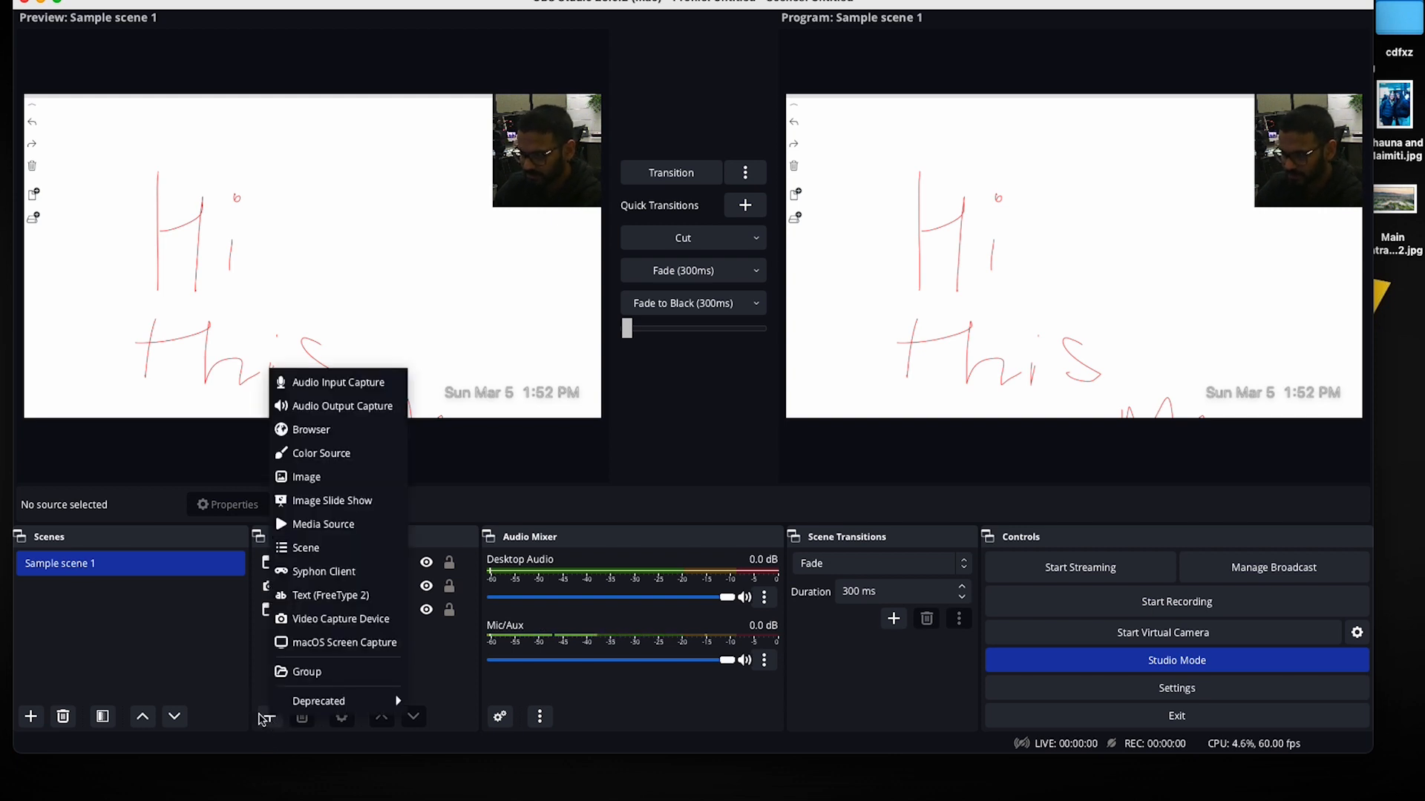
mouse_move(344, 705)
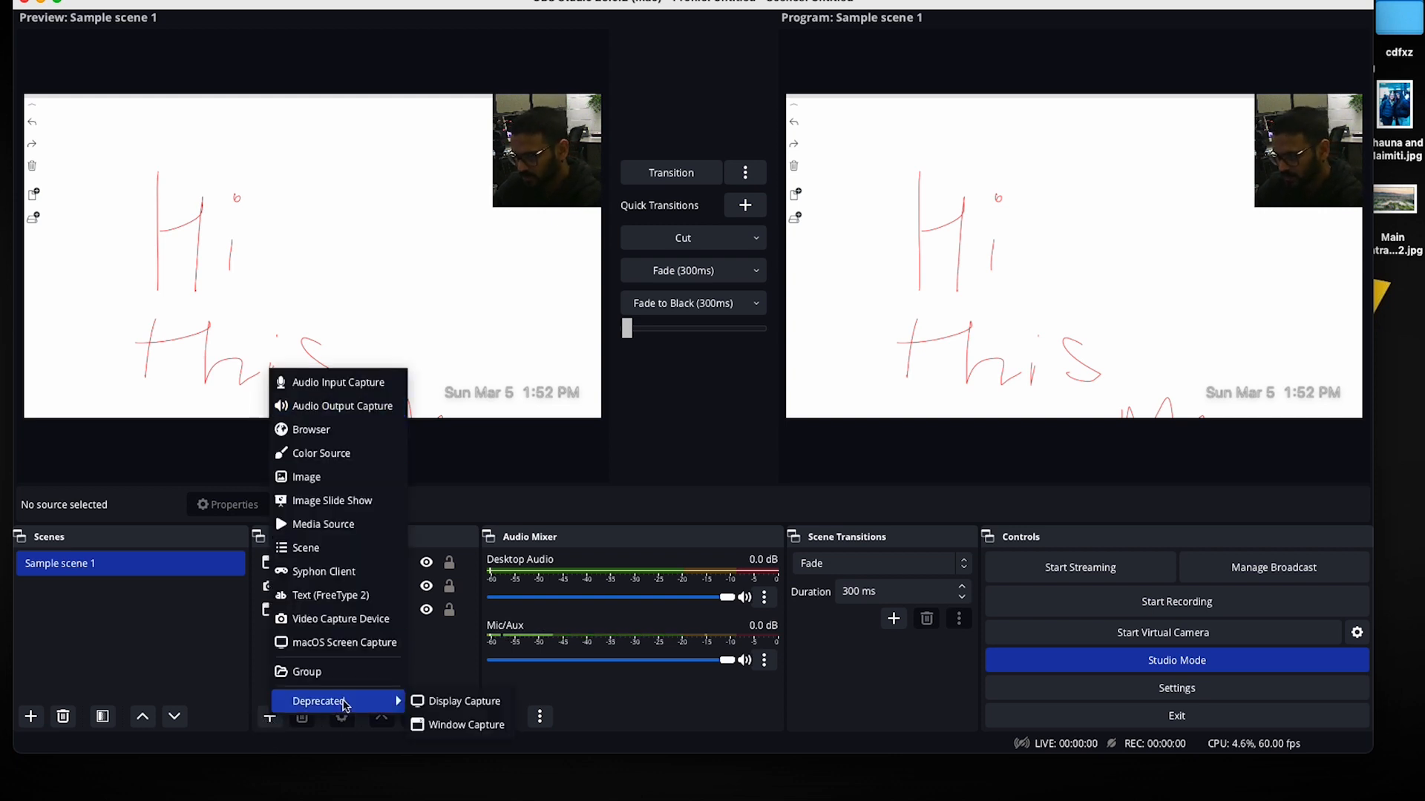
click(461, 725)
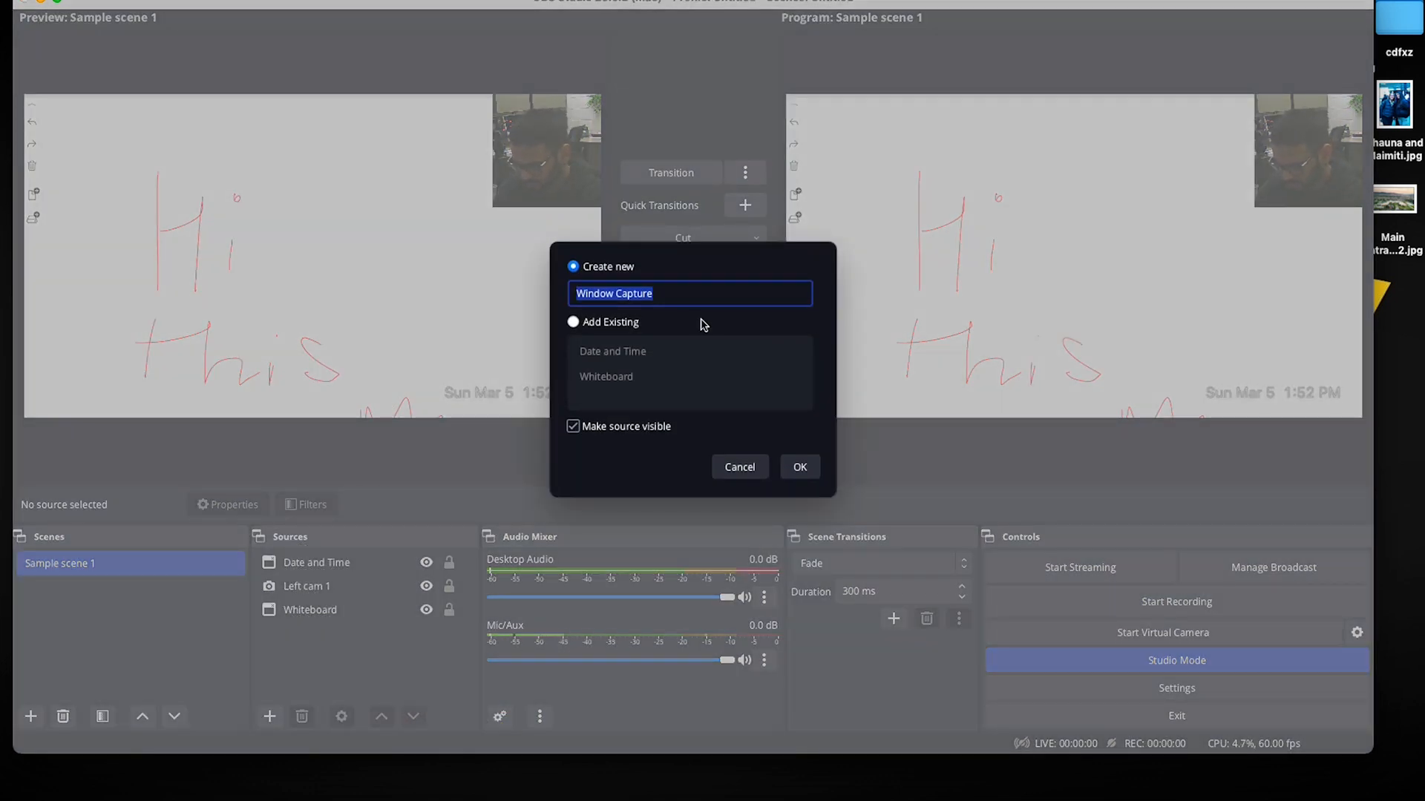
text(Chrome)
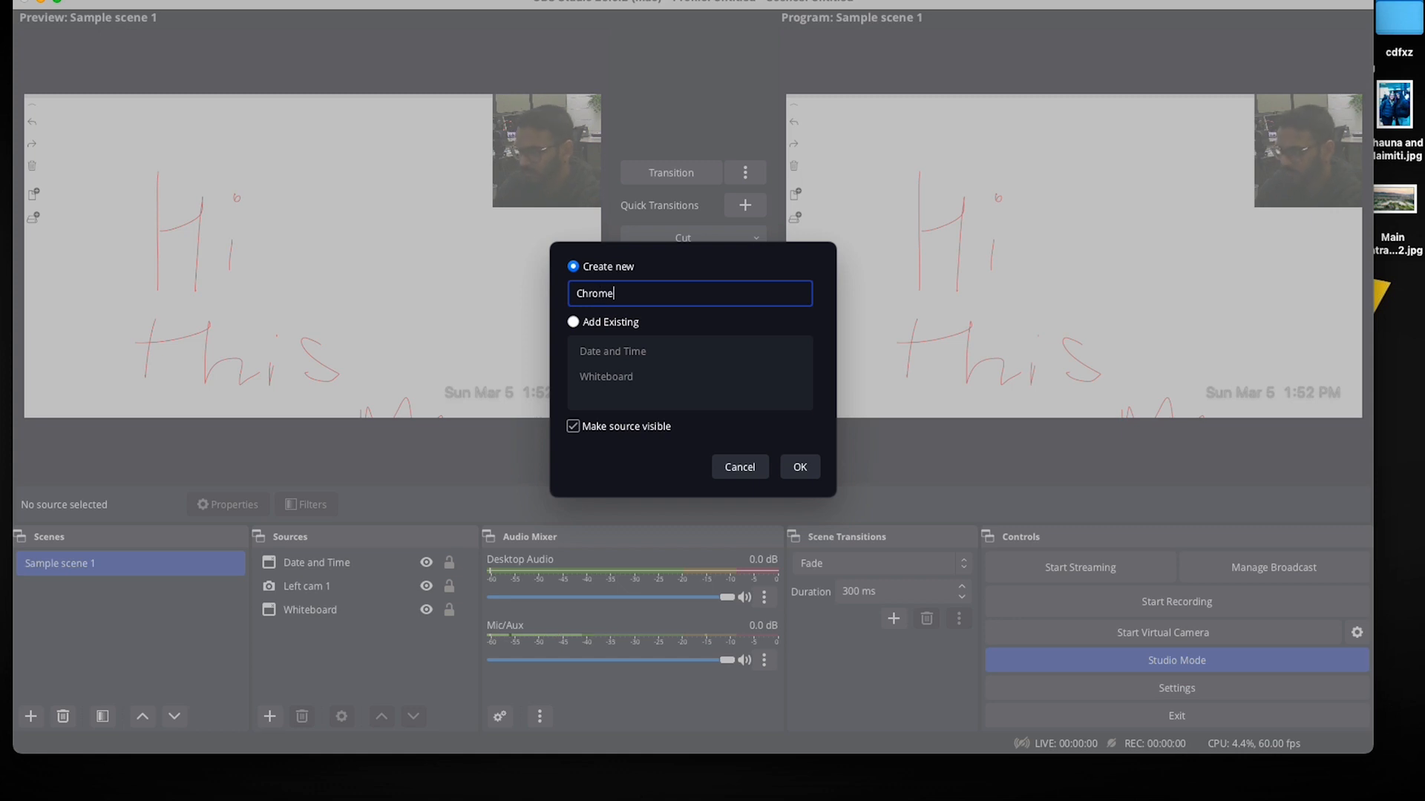
click(799, 467)
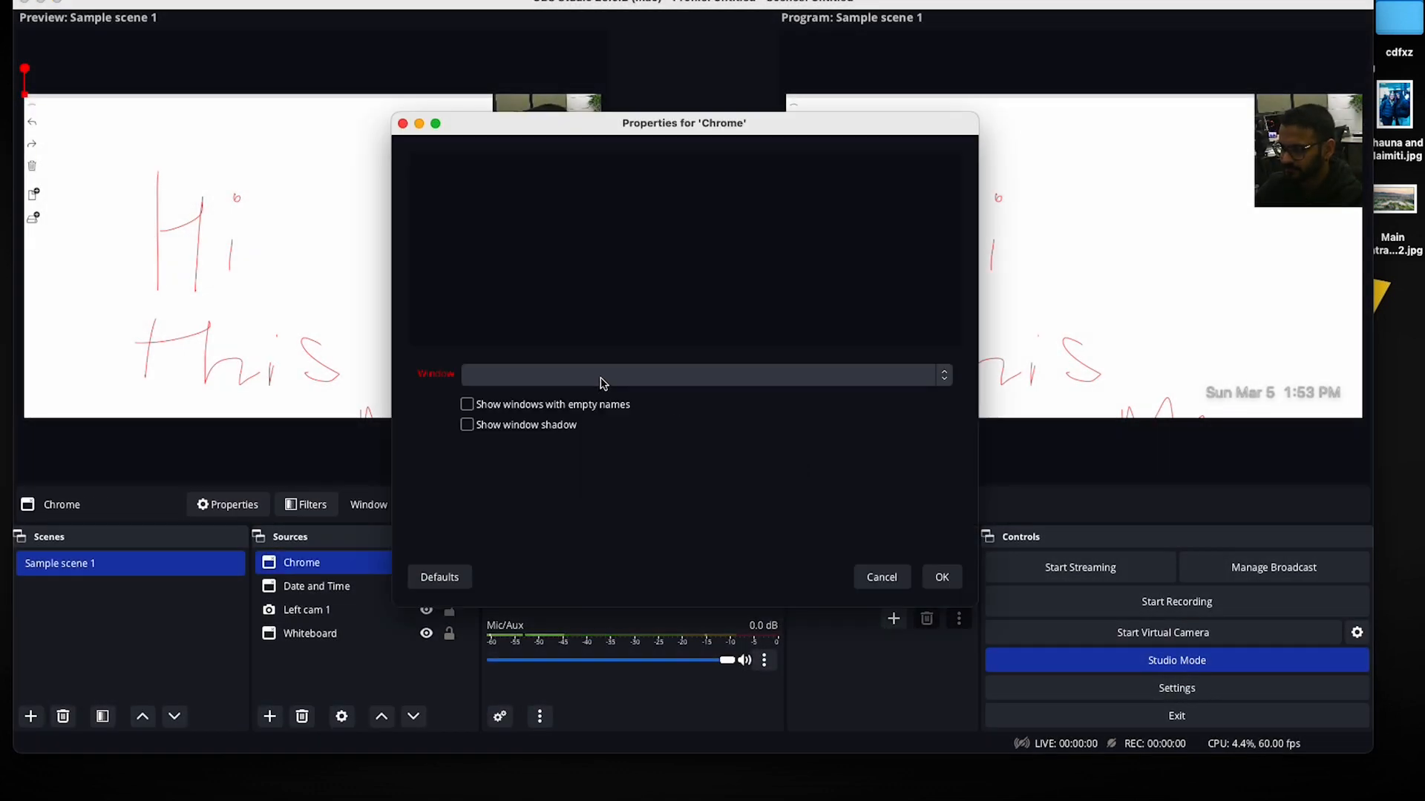
Set the Chrome source to the Brave Browser window of the JD Media Events Sheet and enlarge it to the canvas's full width
click(603, 384)
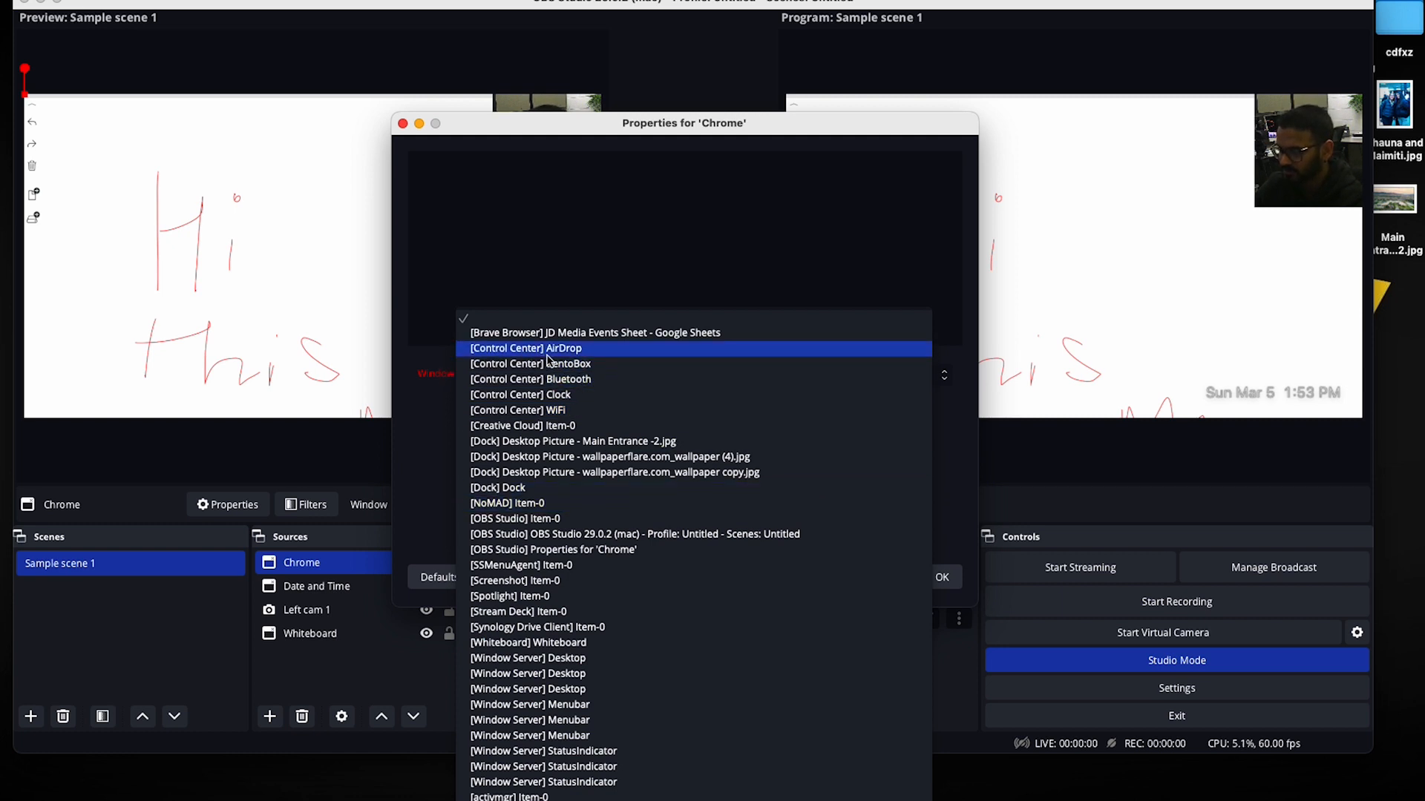
click(590, 335)
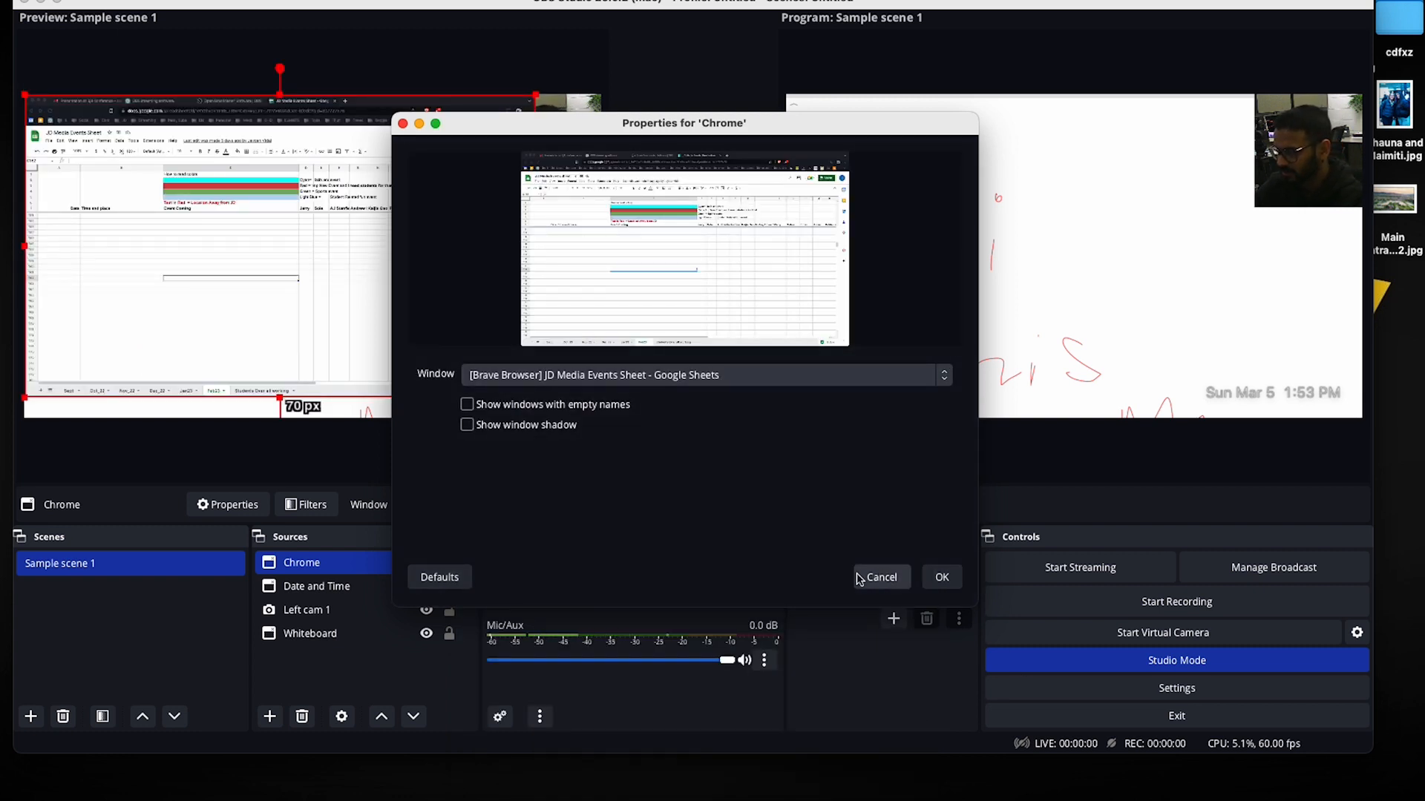
click(941, 577)
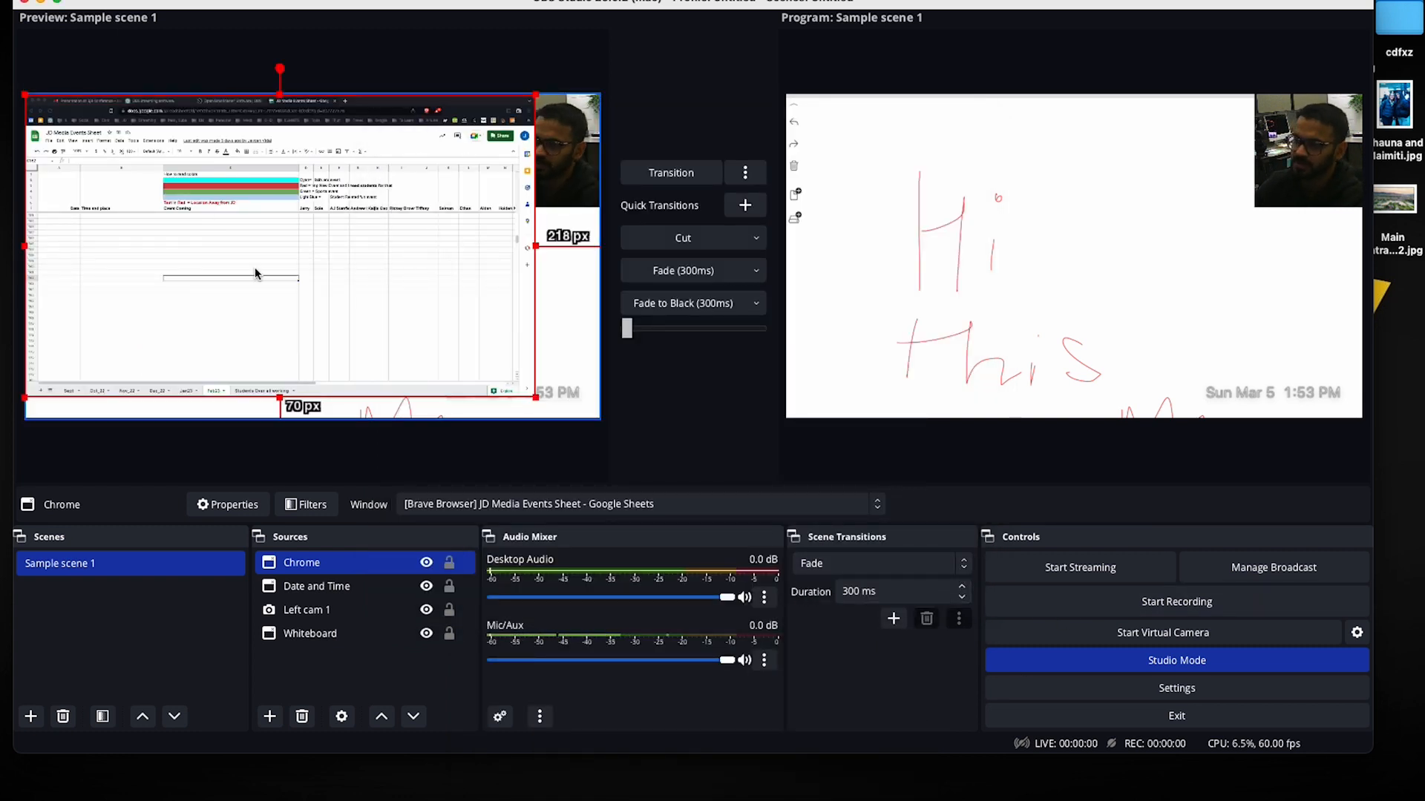
drag(531, 401, 595, 401)
Place the Chrome source between Left cam 1 and Whiteboard in the source order and transition the layout to the program output
drag(353, 610, 351, 622)
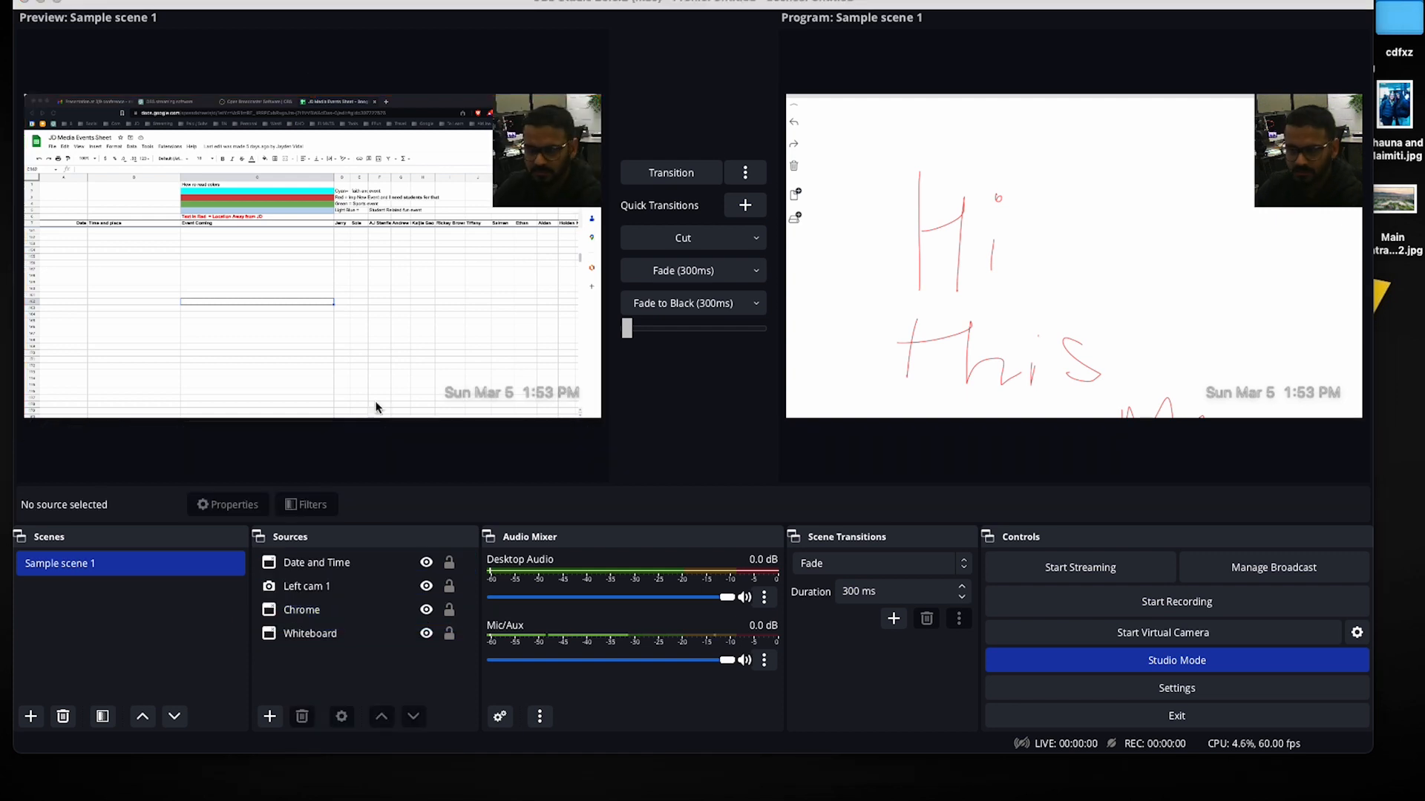
click(672, 176)
click(1021, 303)
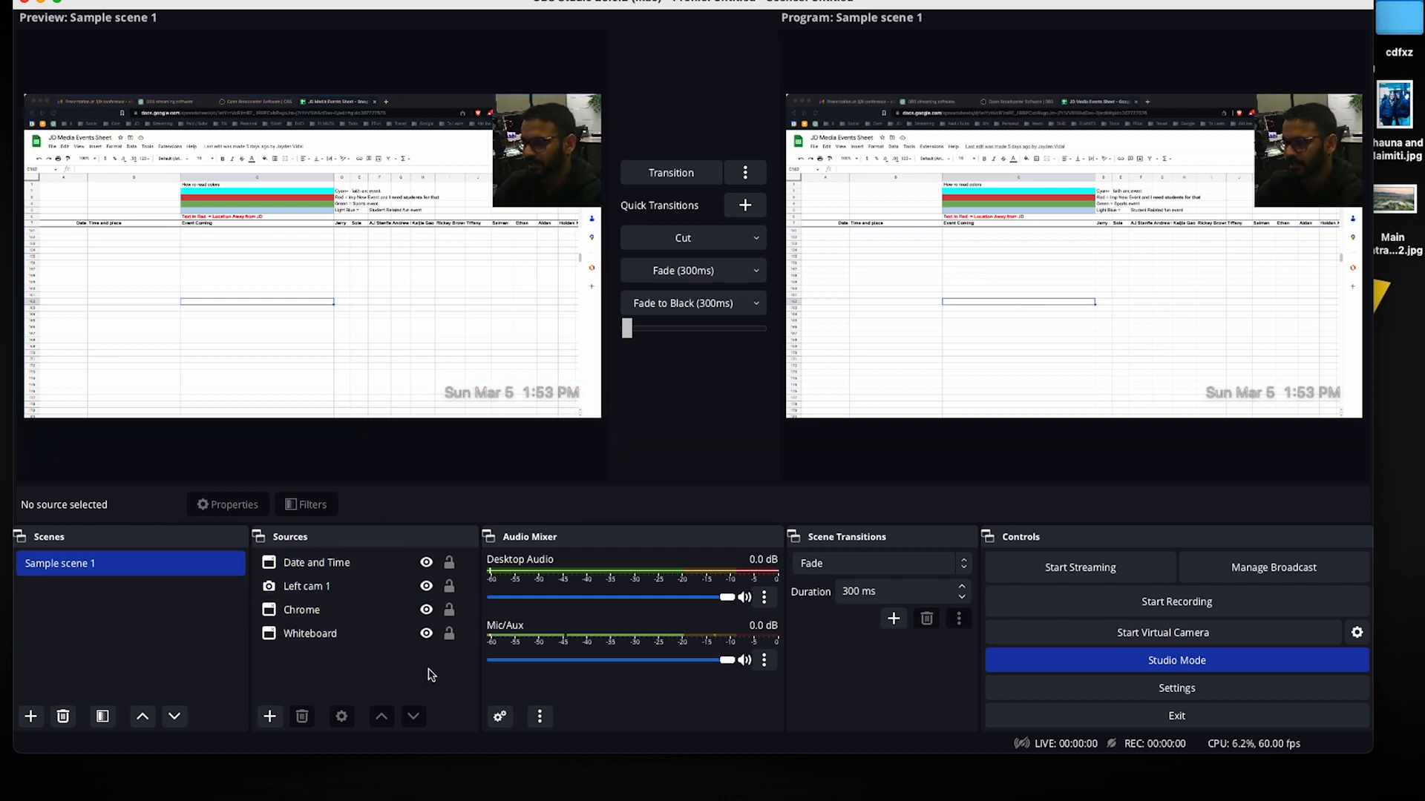
Hide the Chrome source in the preview to reveal the Whiteboard beneath it, and show it again
click(392, 641)
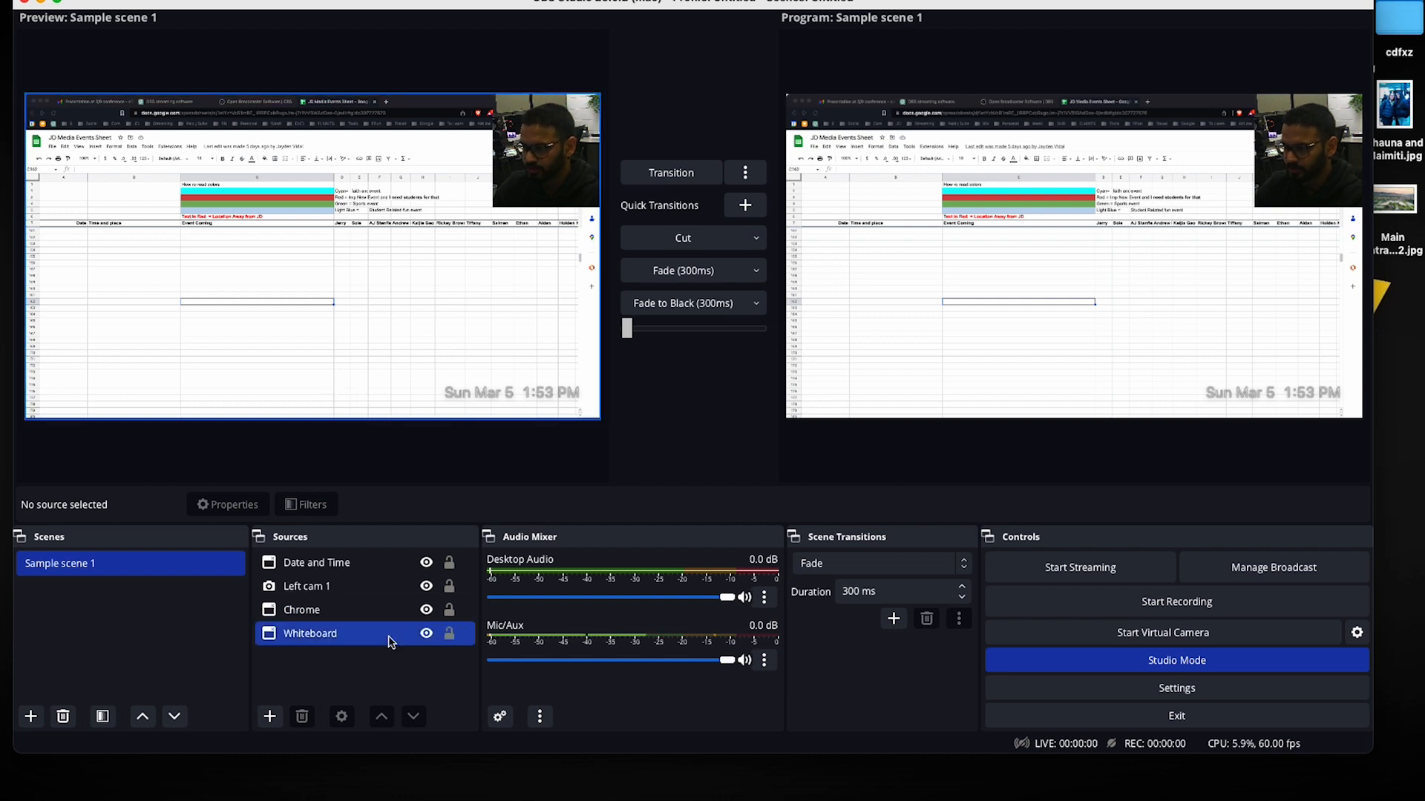
click(430, 619)
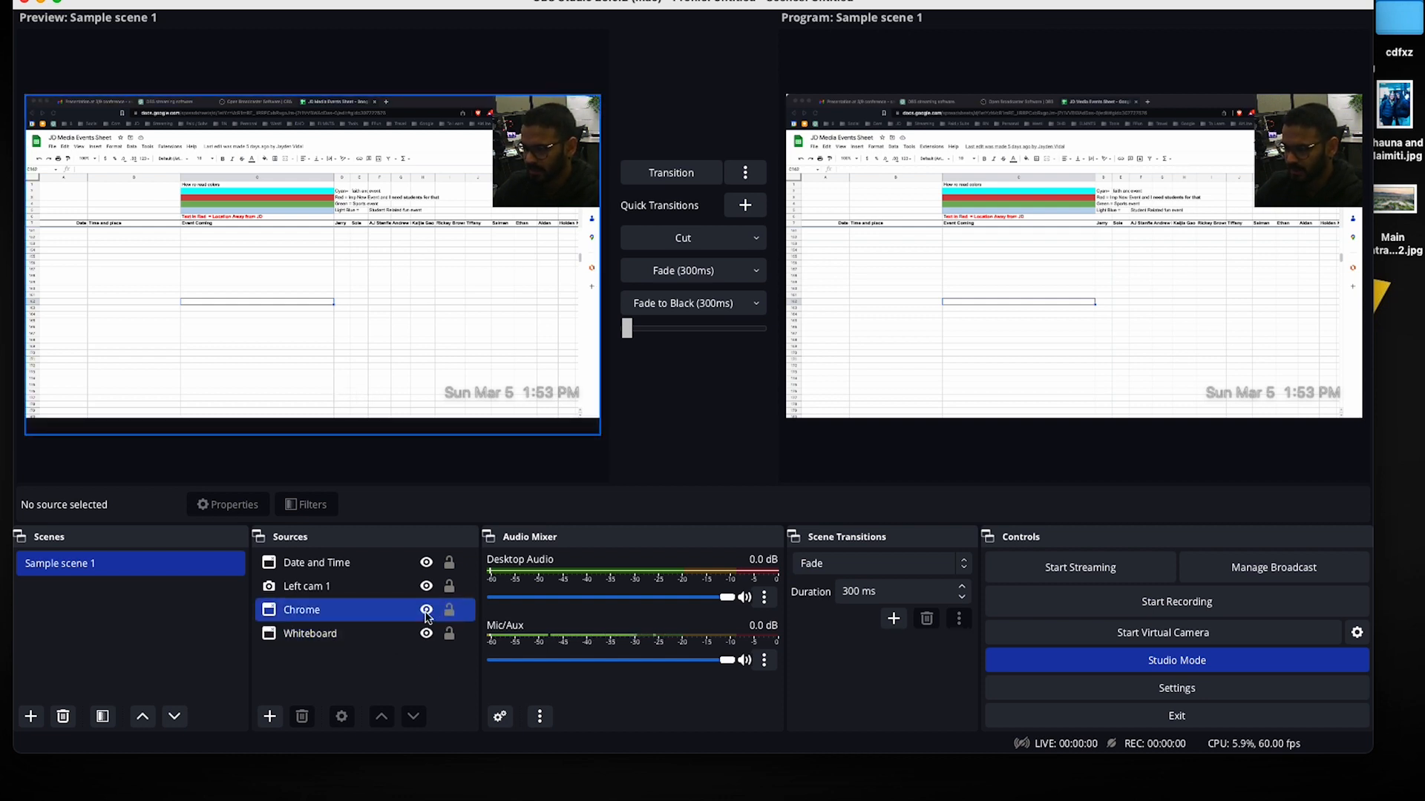
click(427, 611)
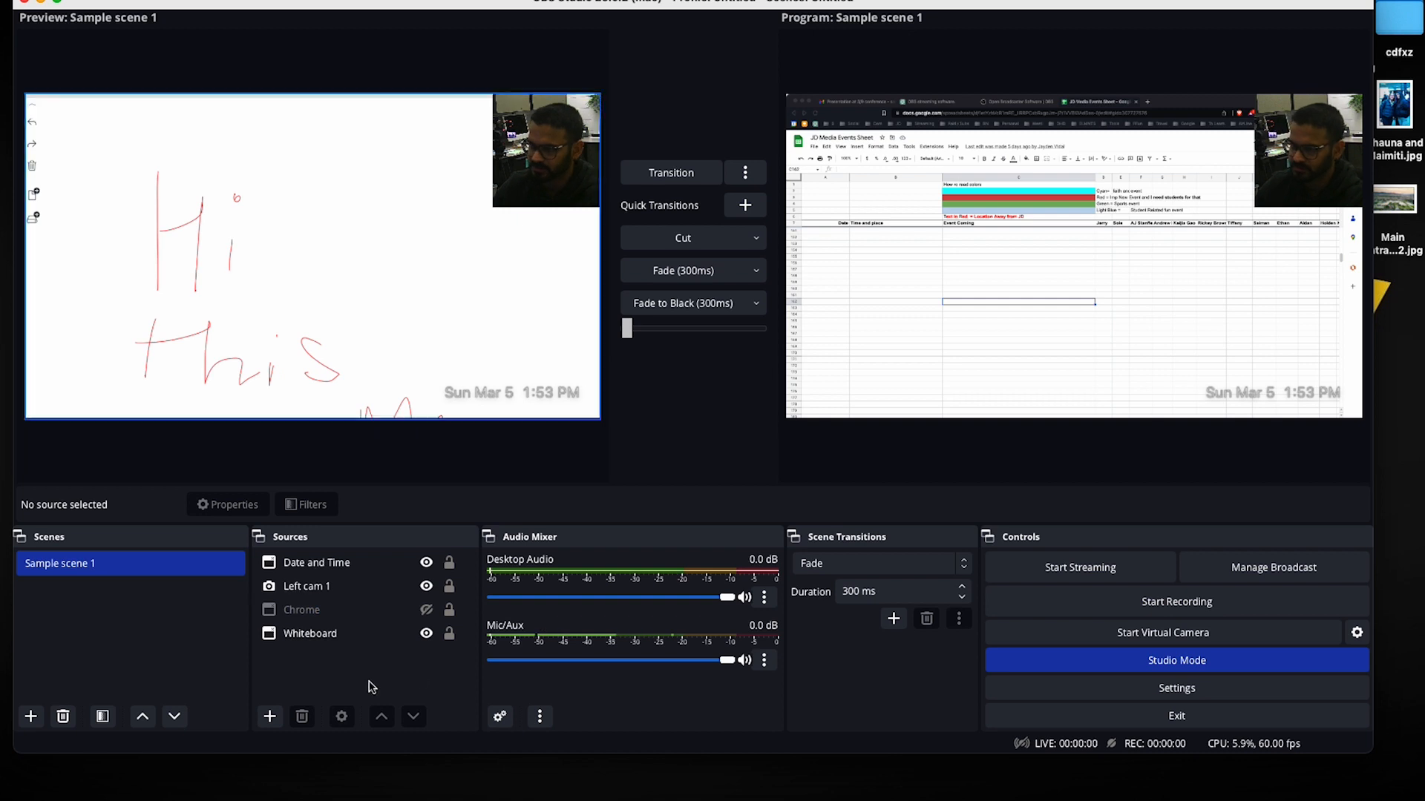
click(426, 610)
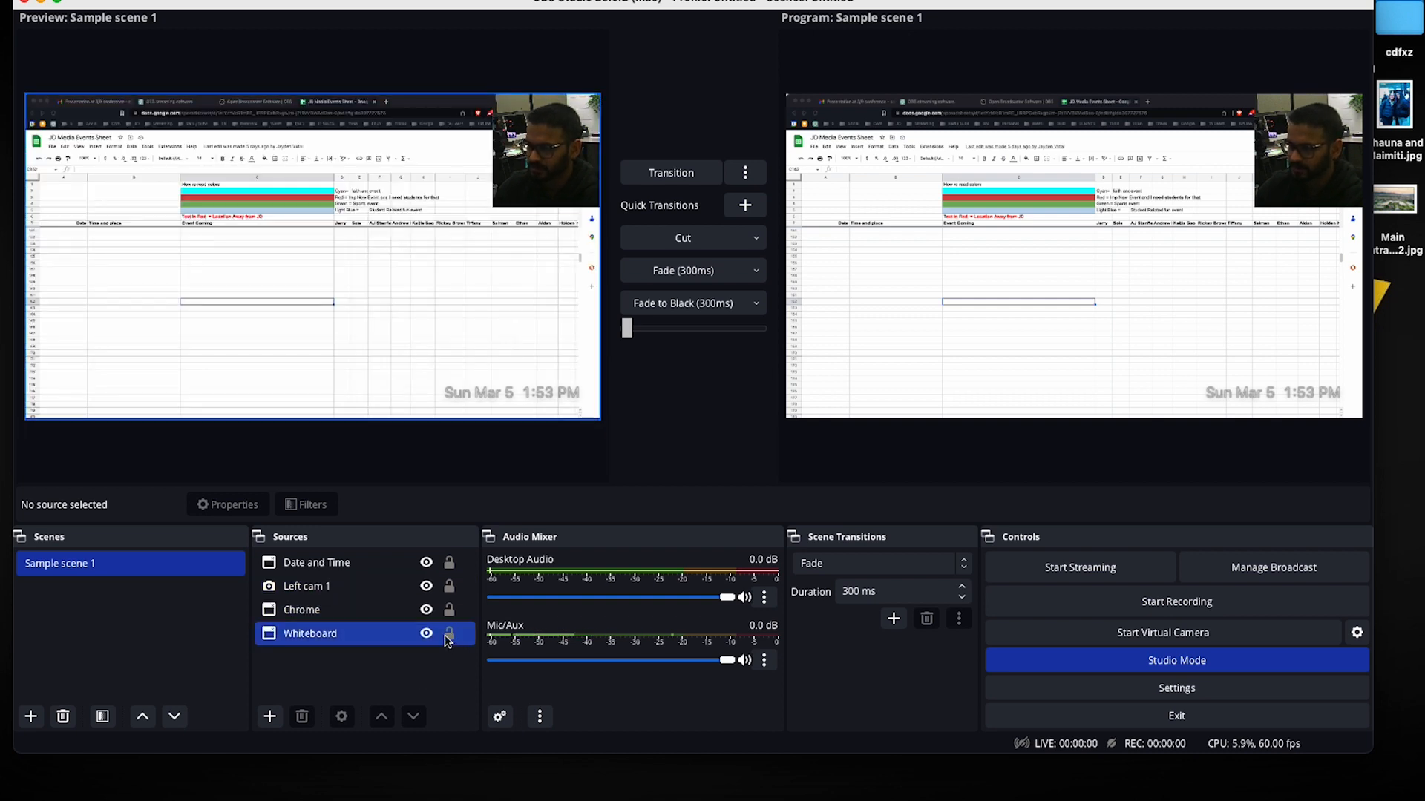
Enter a short greeting with the presenter's name in an empty Event Coming cell of the Feb23 sheet and return to OBS
click(256, 257)
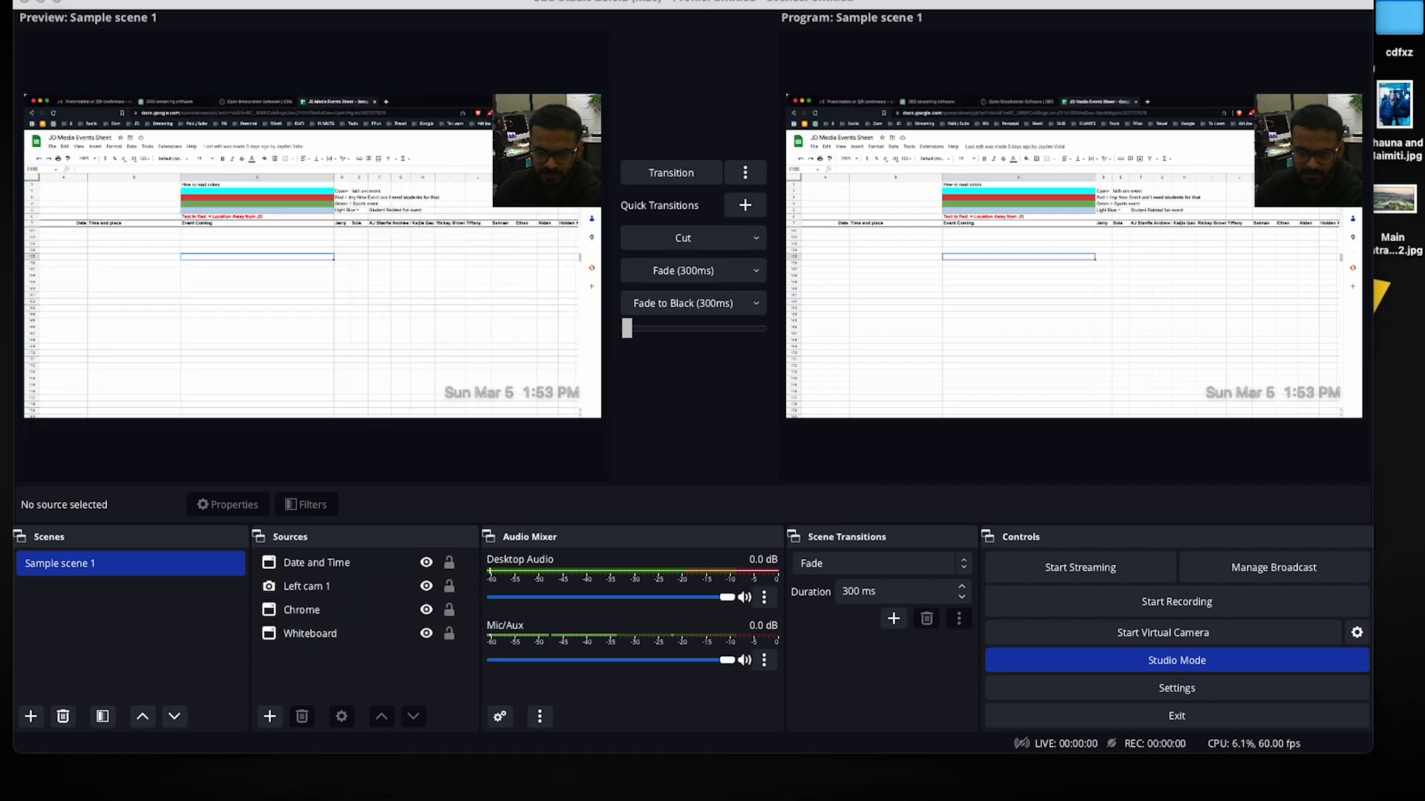
text(Hi this is Salman sayed)
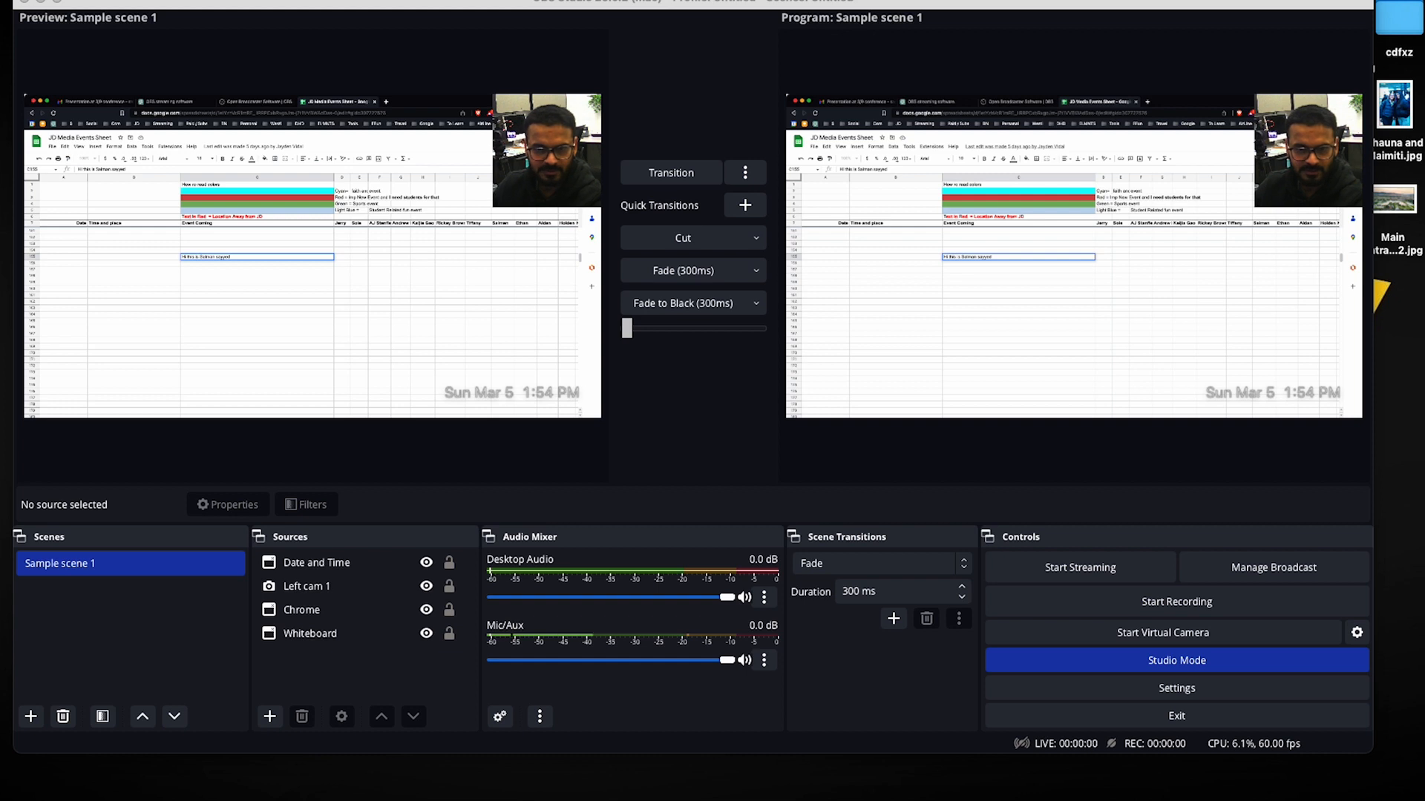
click(256, 283)
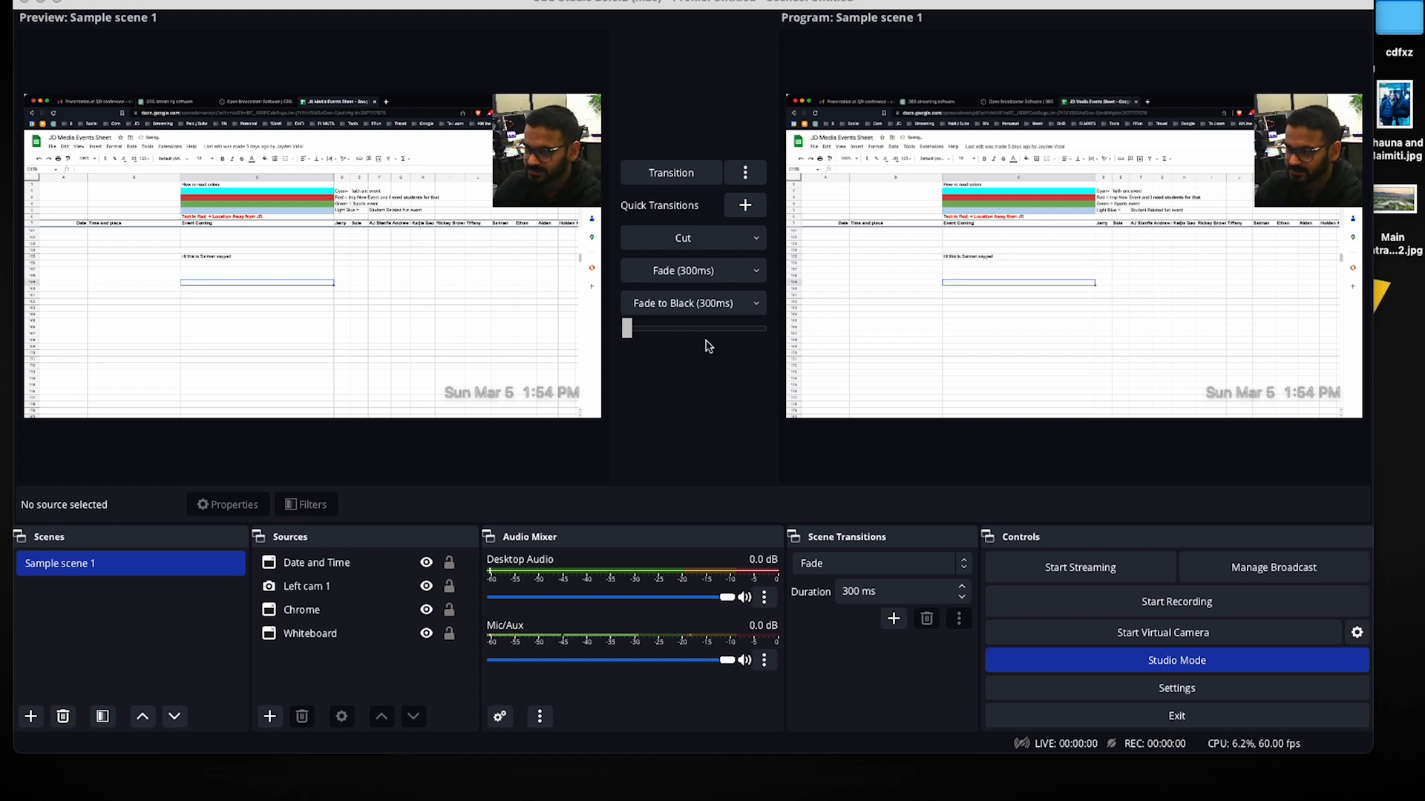
click(896, 280)
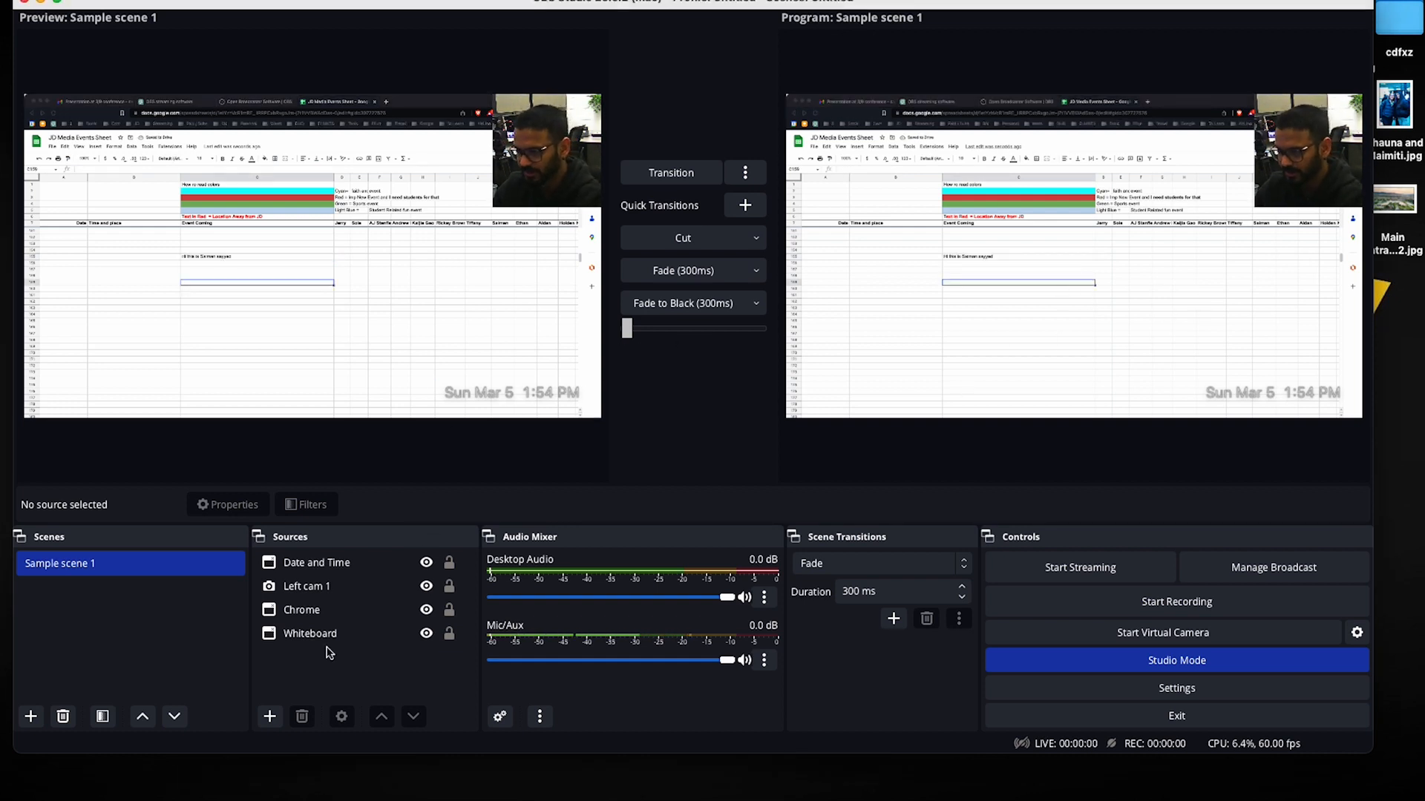
Hide the Chrome source in Sample scene 1 and transition the Whiteboard layout to the program output
click(349, 610)
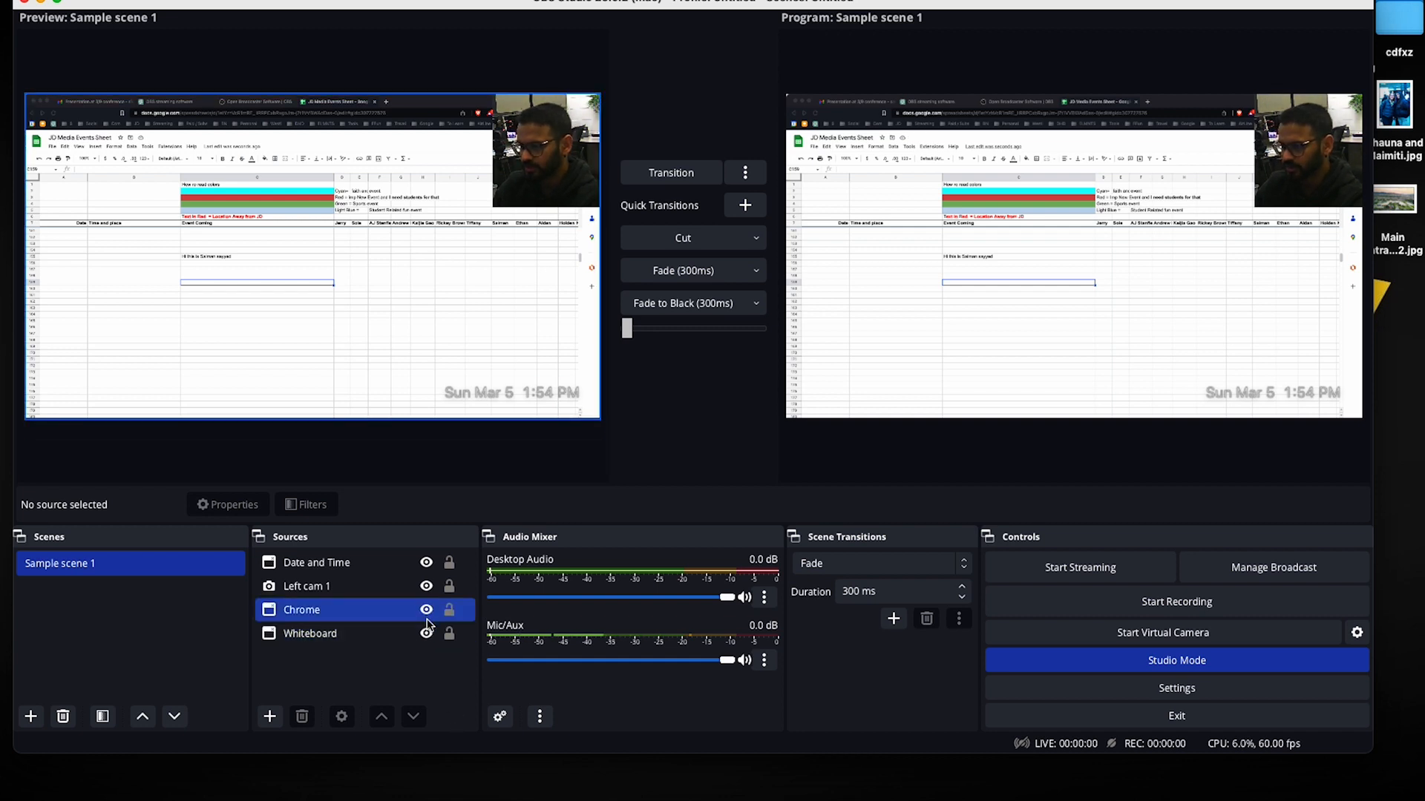
click(427, 610)
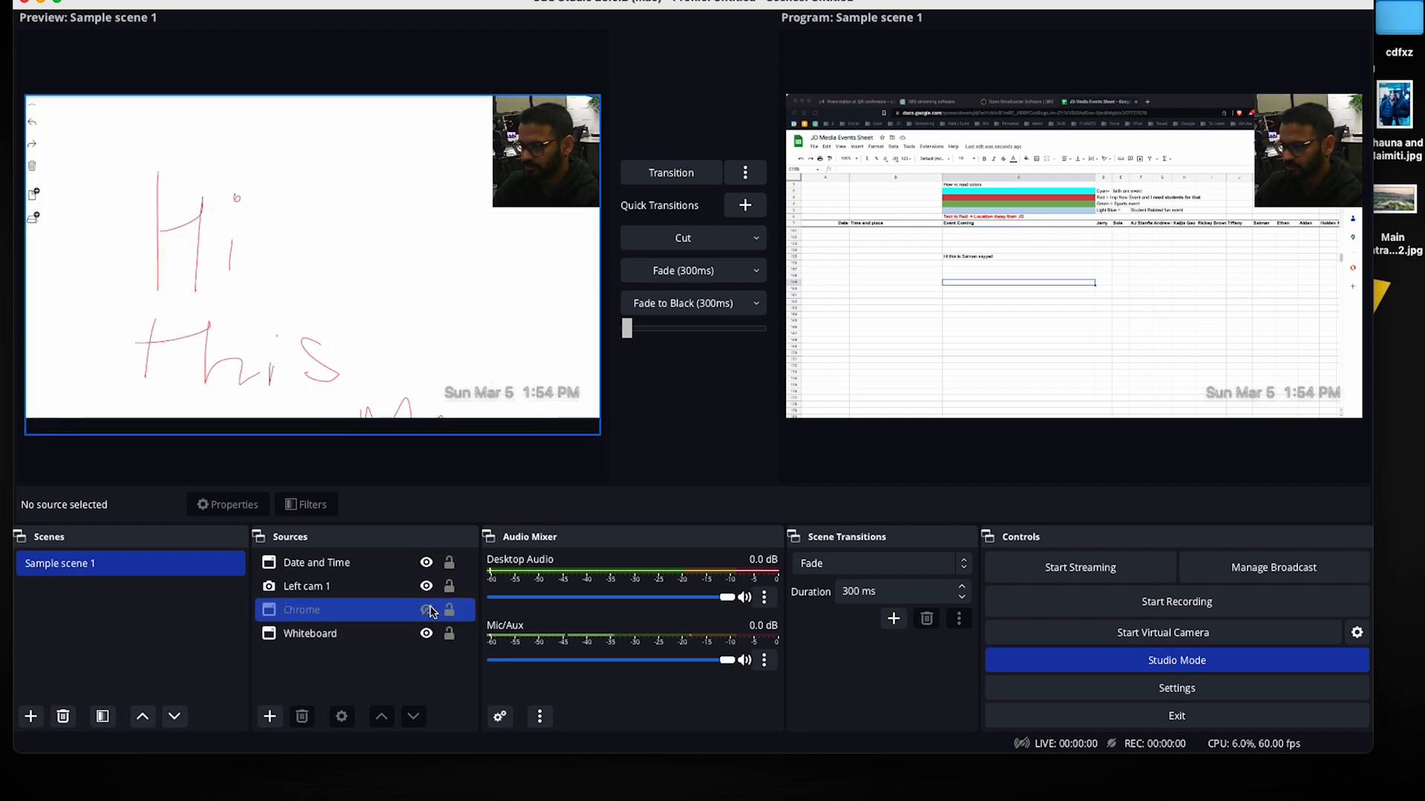
click(671, 172)
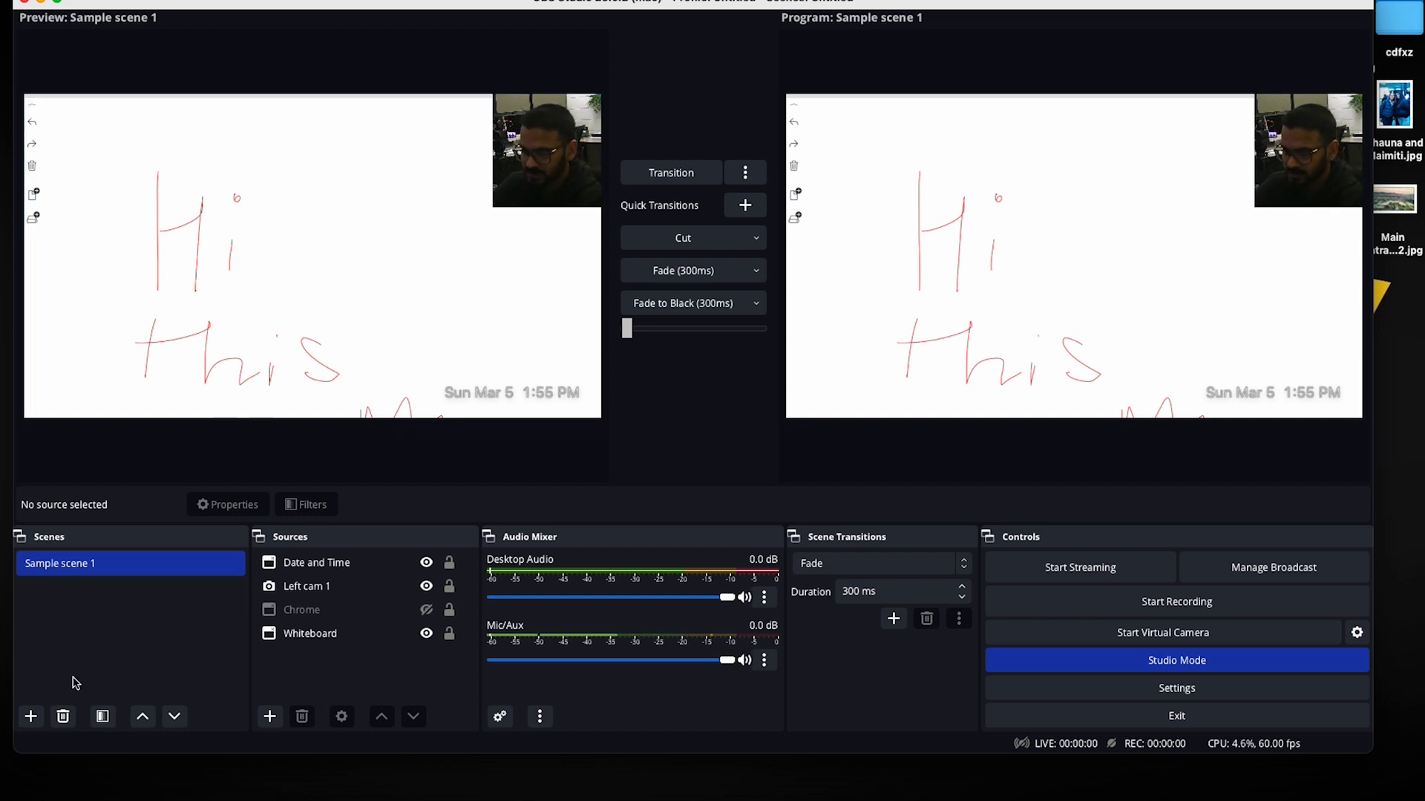
Create a new scene named Scene 2 With excell
click(31, 718)
key(Right)
text(With excell)
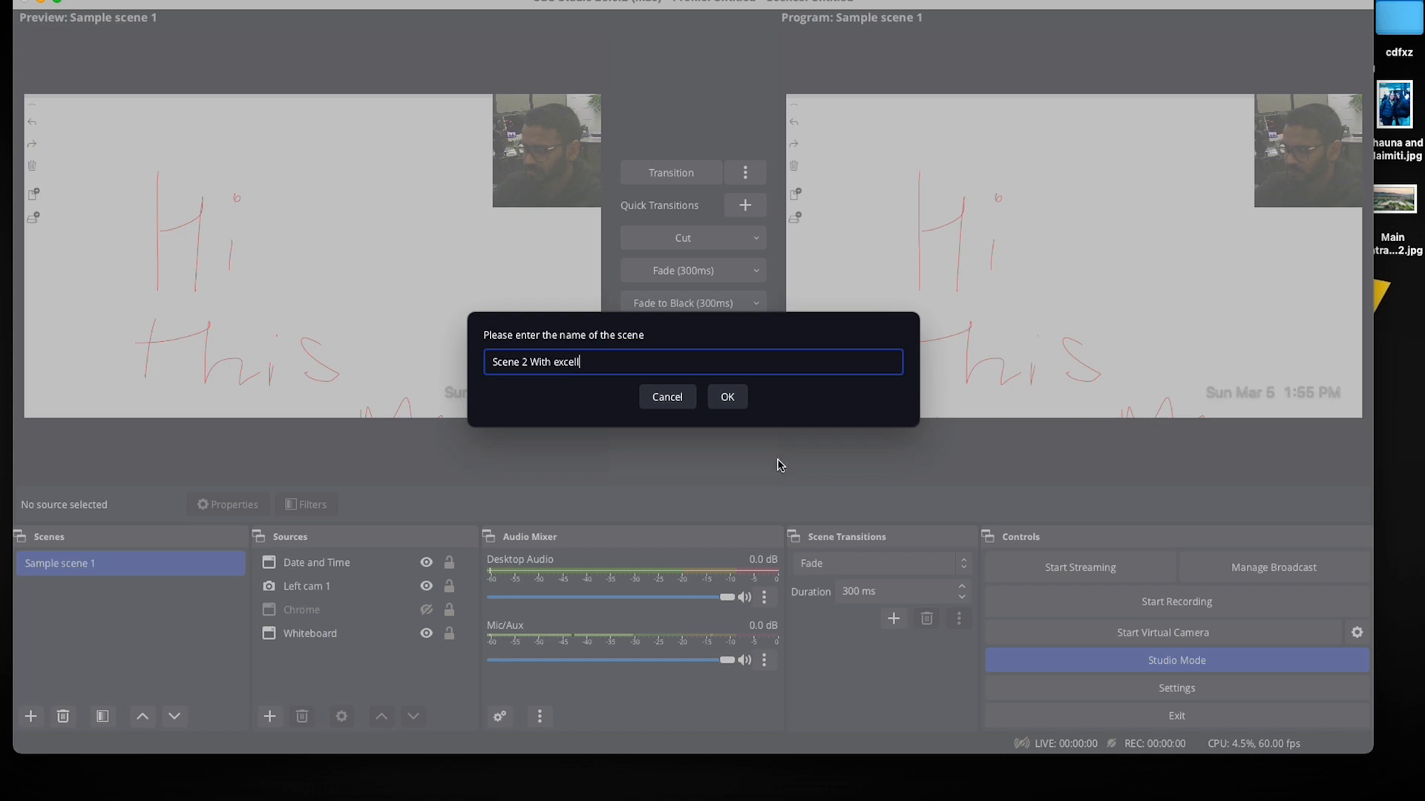
click(733, 395)
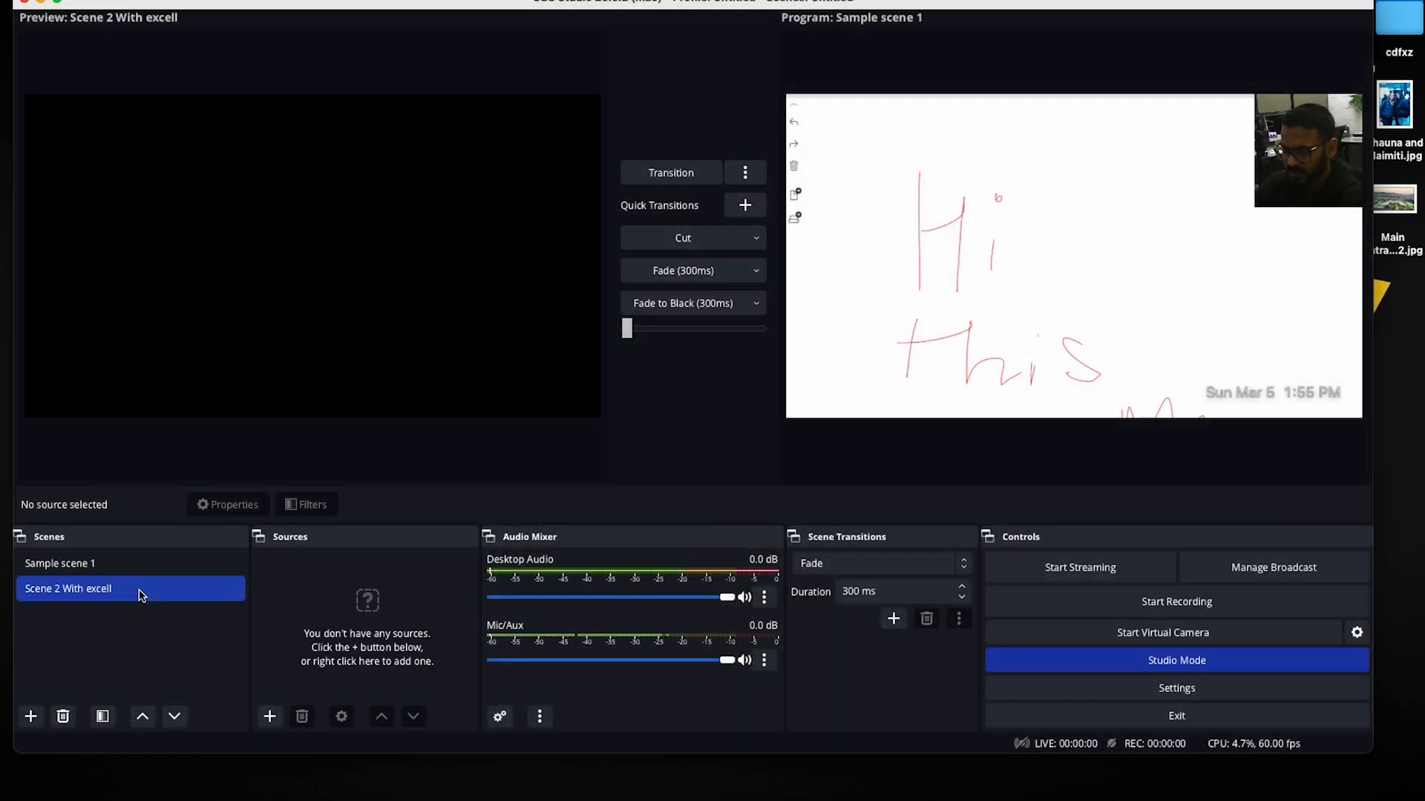
Add the existing Left cam 1 video capture device as a source in Scene 2 With excell
click(269, 717)
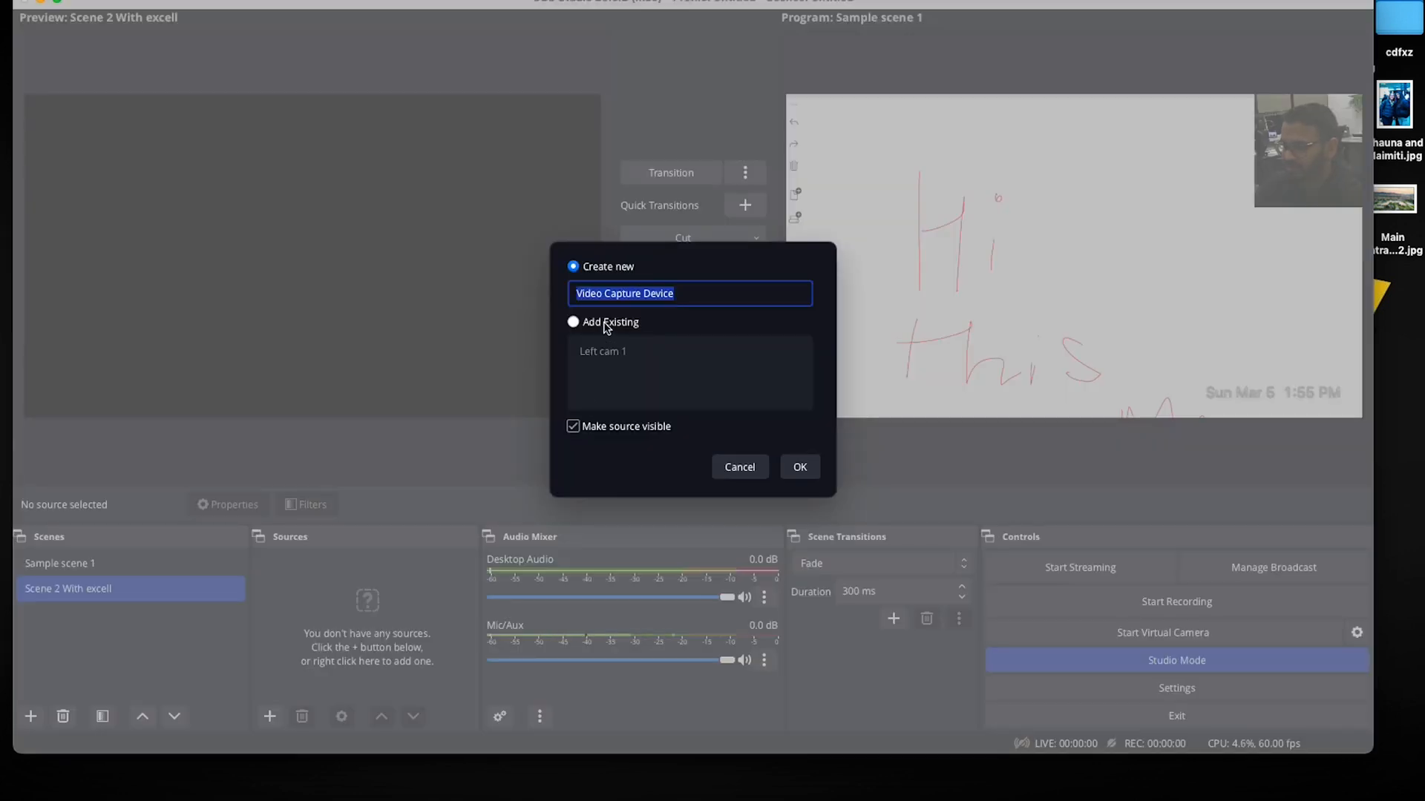
click(607, 324)
click(608, 351)
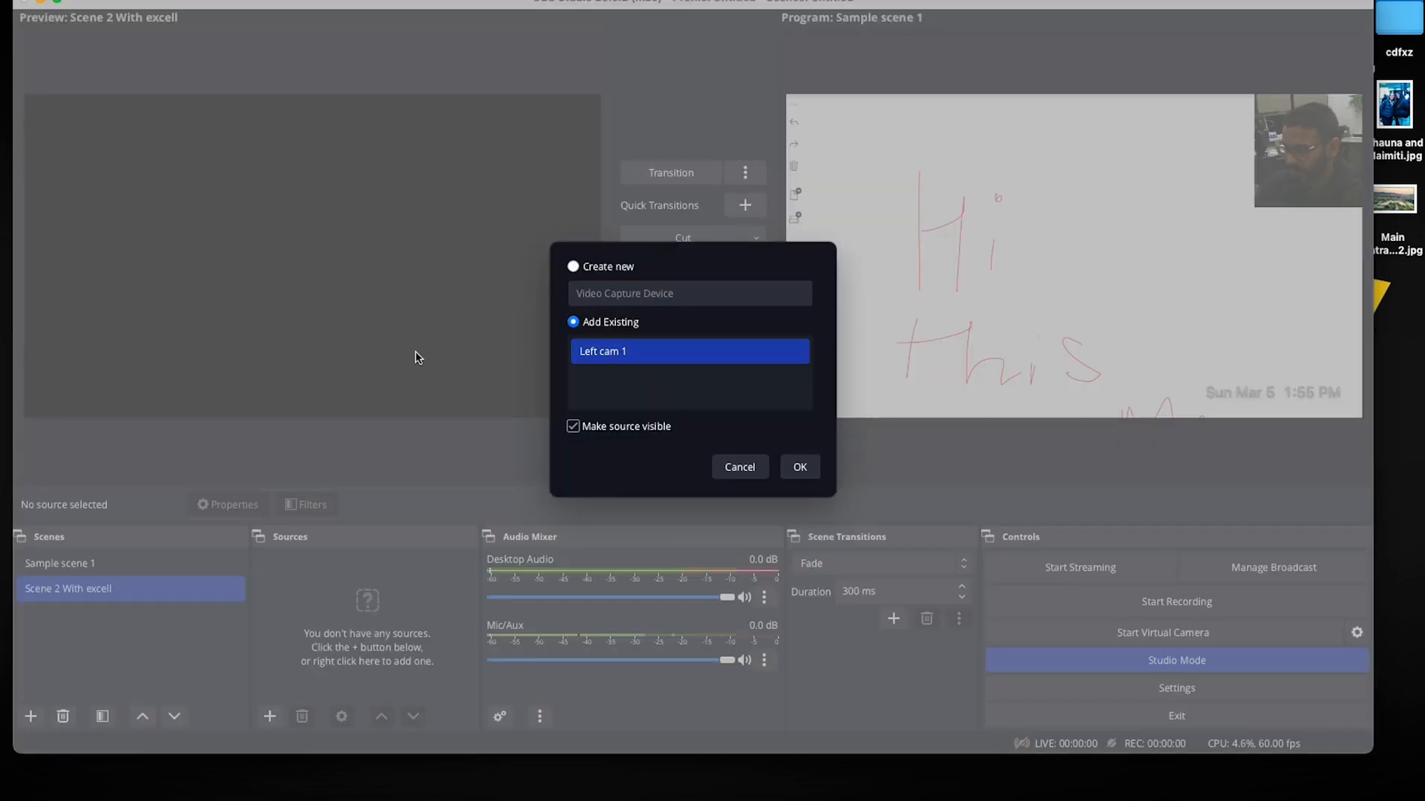
click(802, 468)
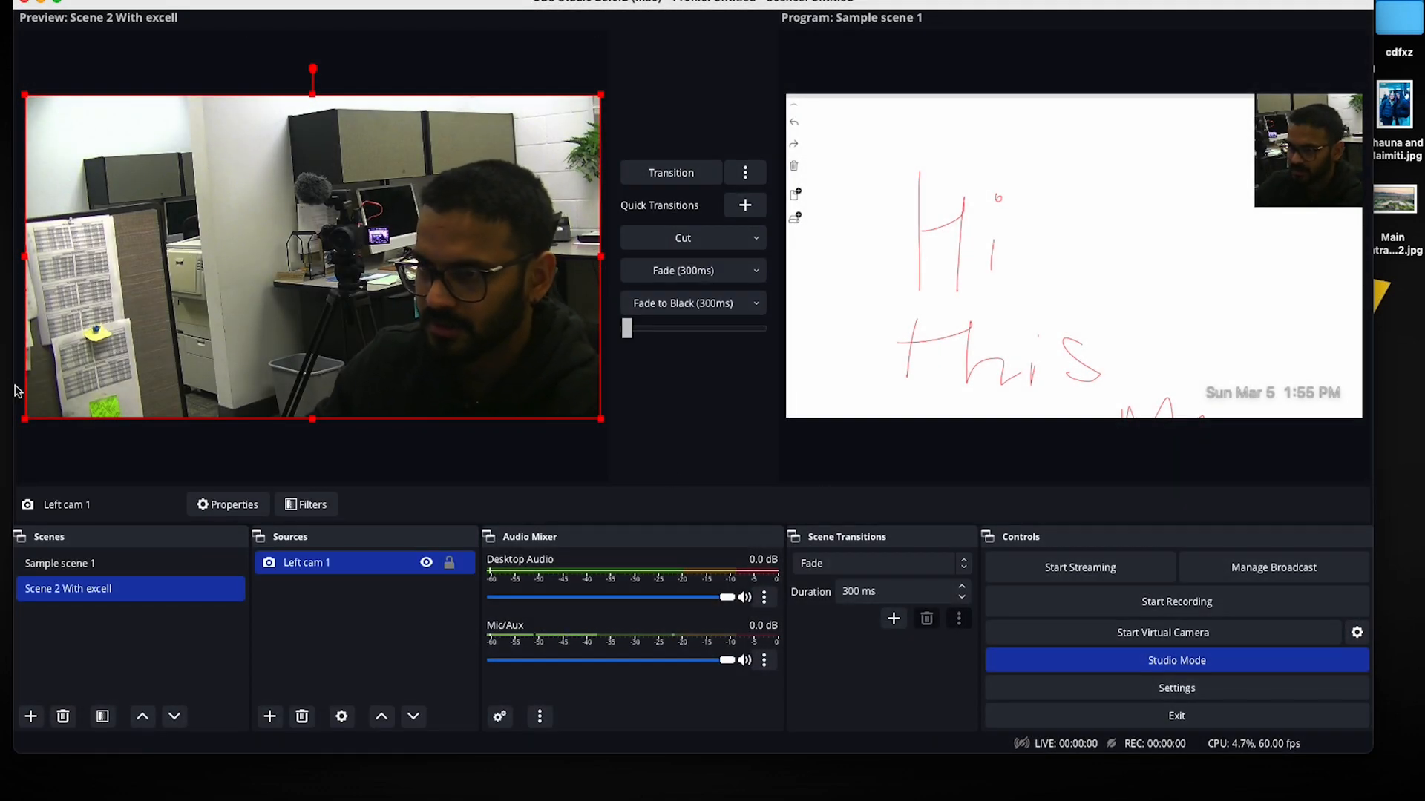
Shrink Left cam 1 into the canvas's top-right corner, about 774 px above the bottom, and crop its left side to about 1635 px from the left edge
drag(24, 420, 518, 145)
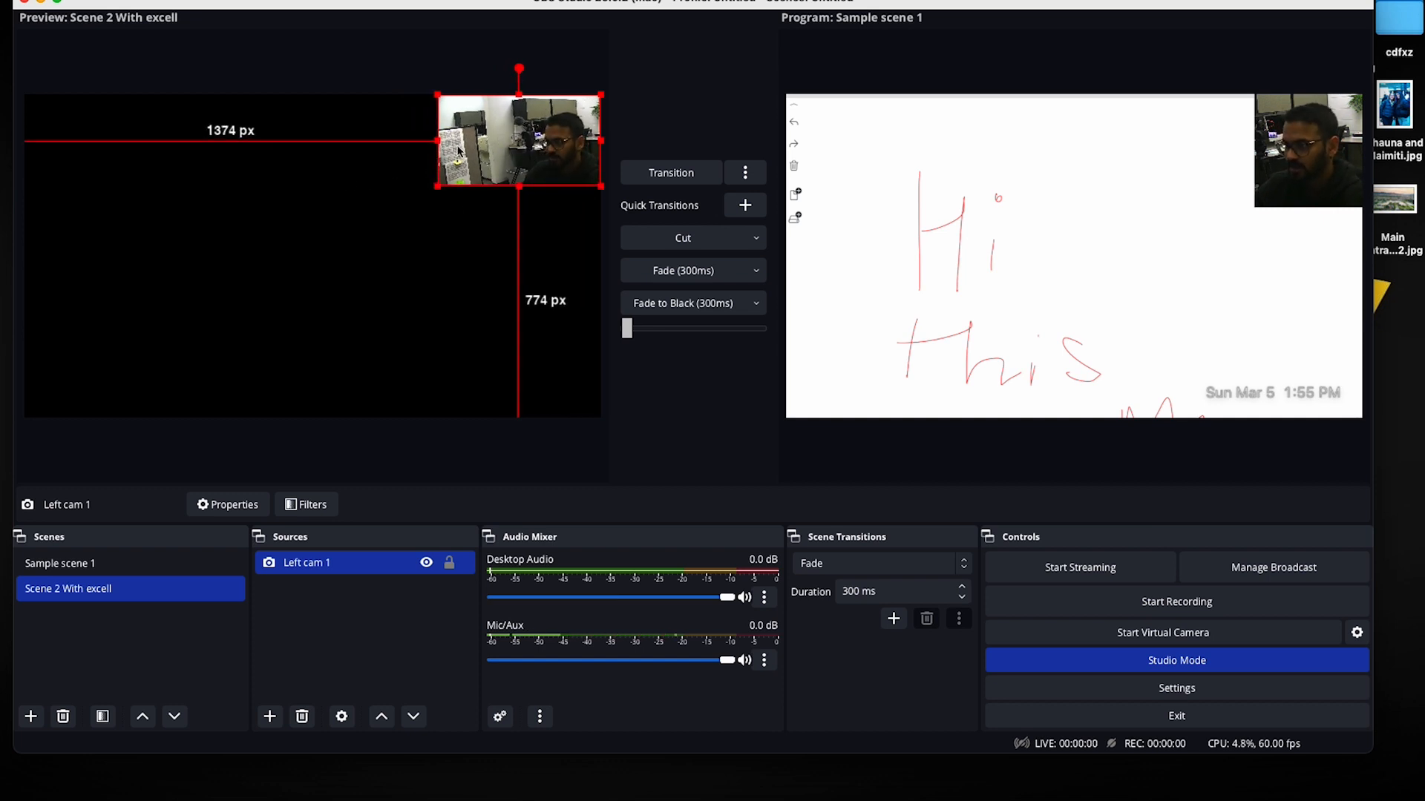
drag(435, 141, 517, 140)
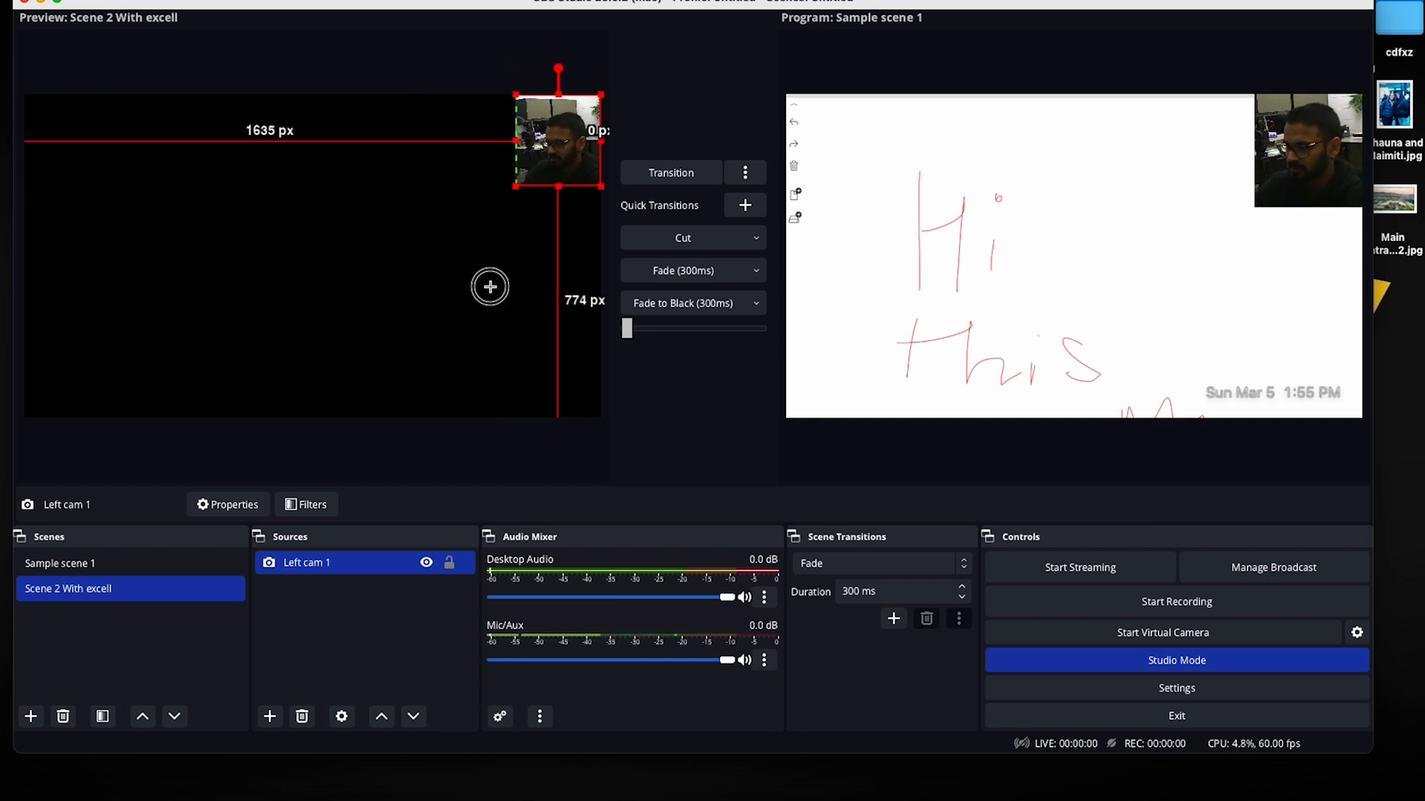
click(490, 287)
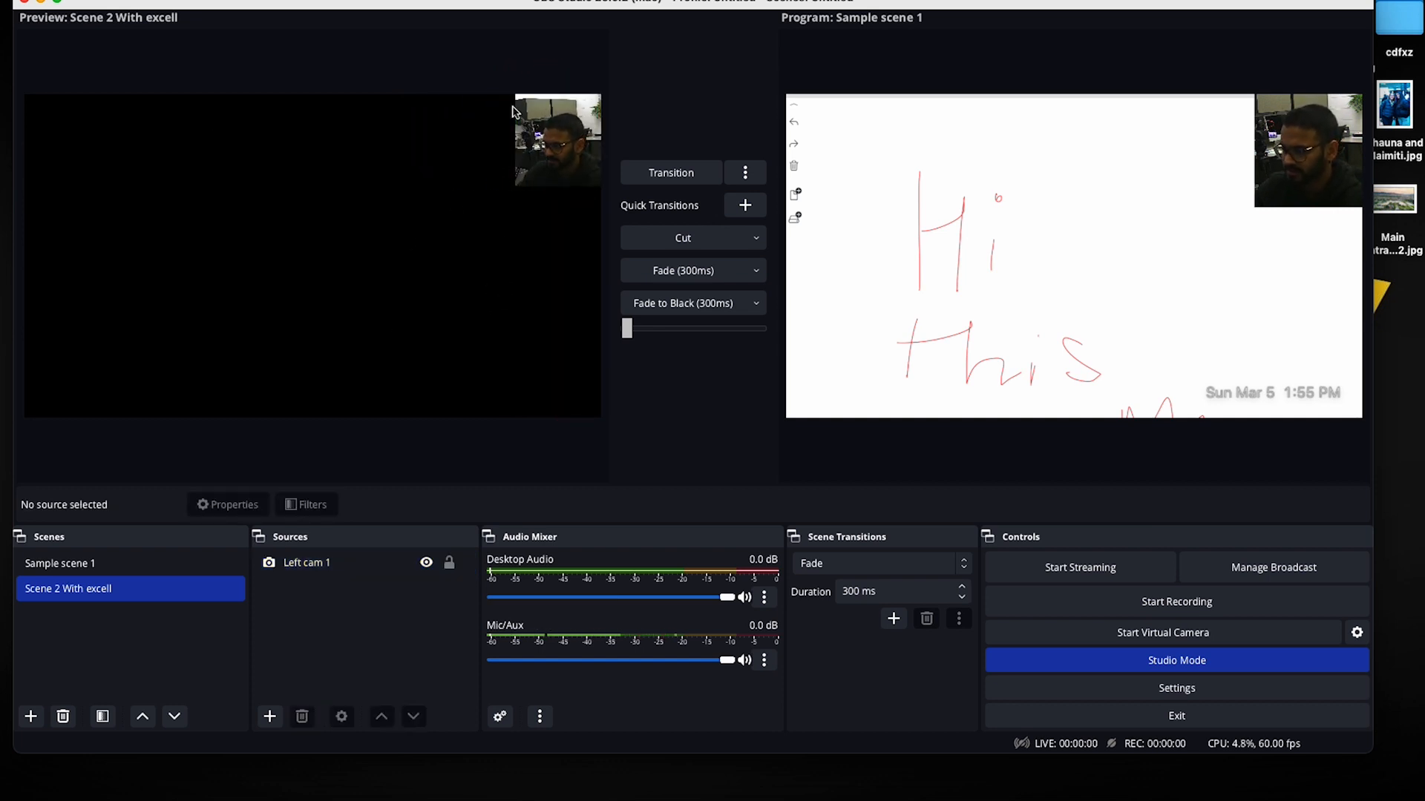
Add the existing Chrome window capture to Scene 2 With excell and enlarge it to the canvas's full width
click(272, 717)
mouse_move(367, 696)
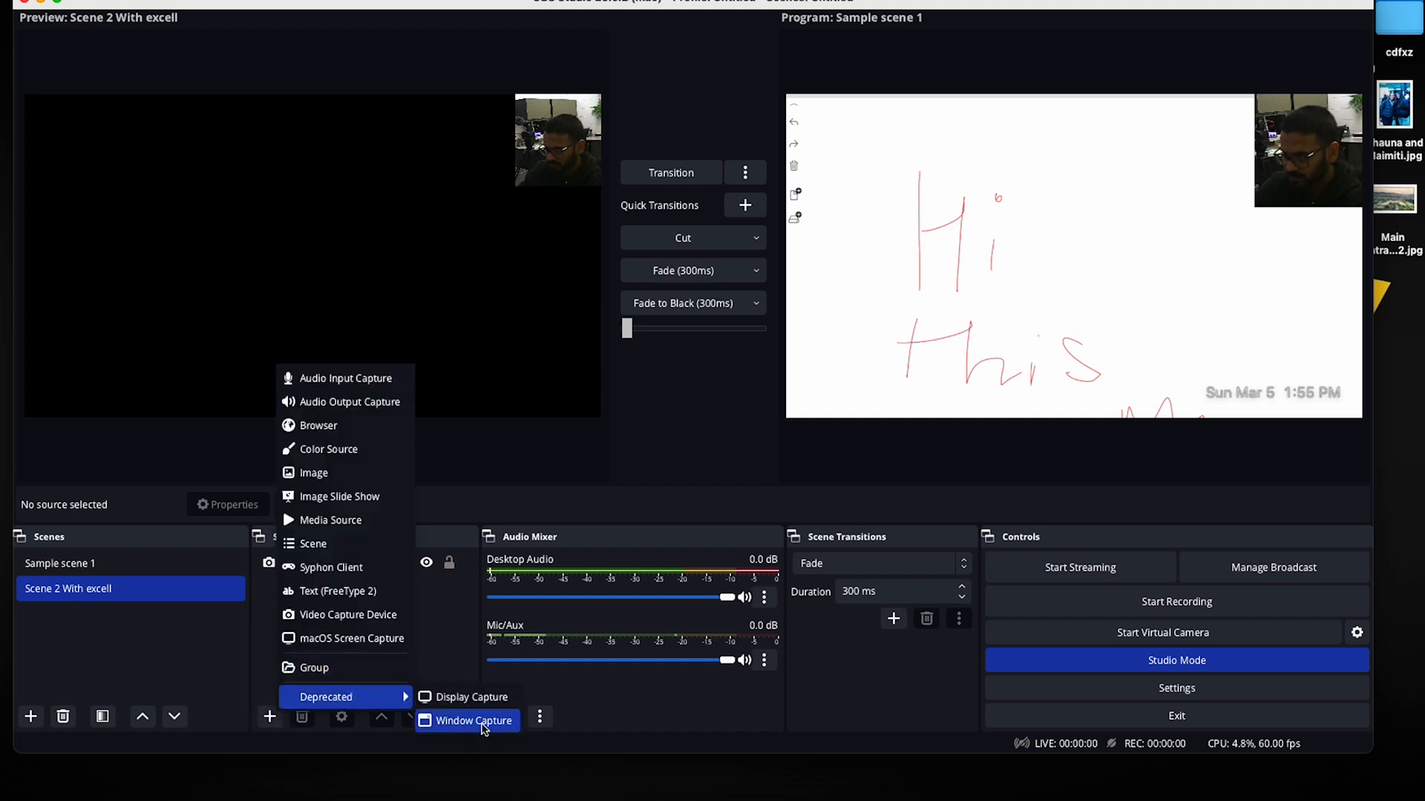
click(483, 724)
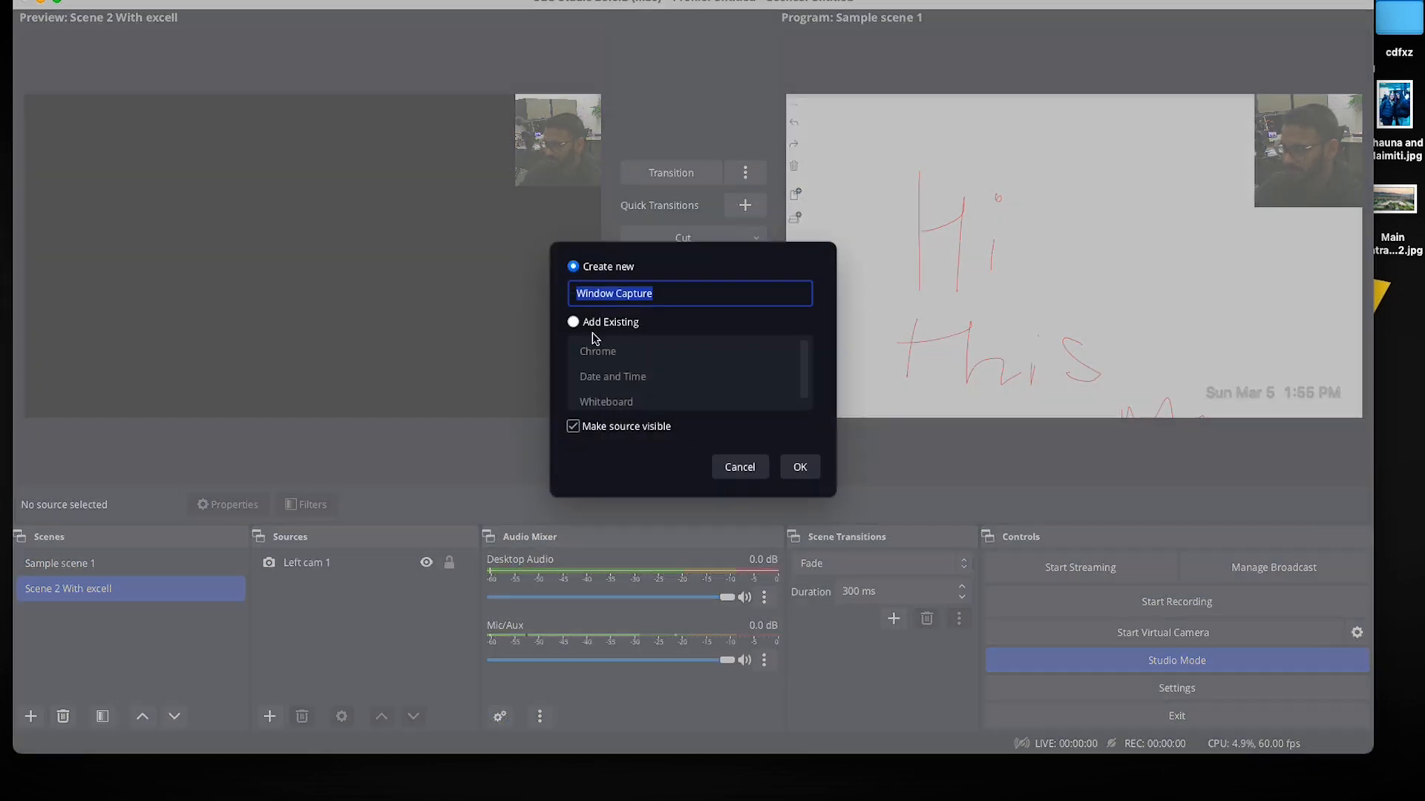
click(574, 323)
click(595, 348)
click(801, 465)
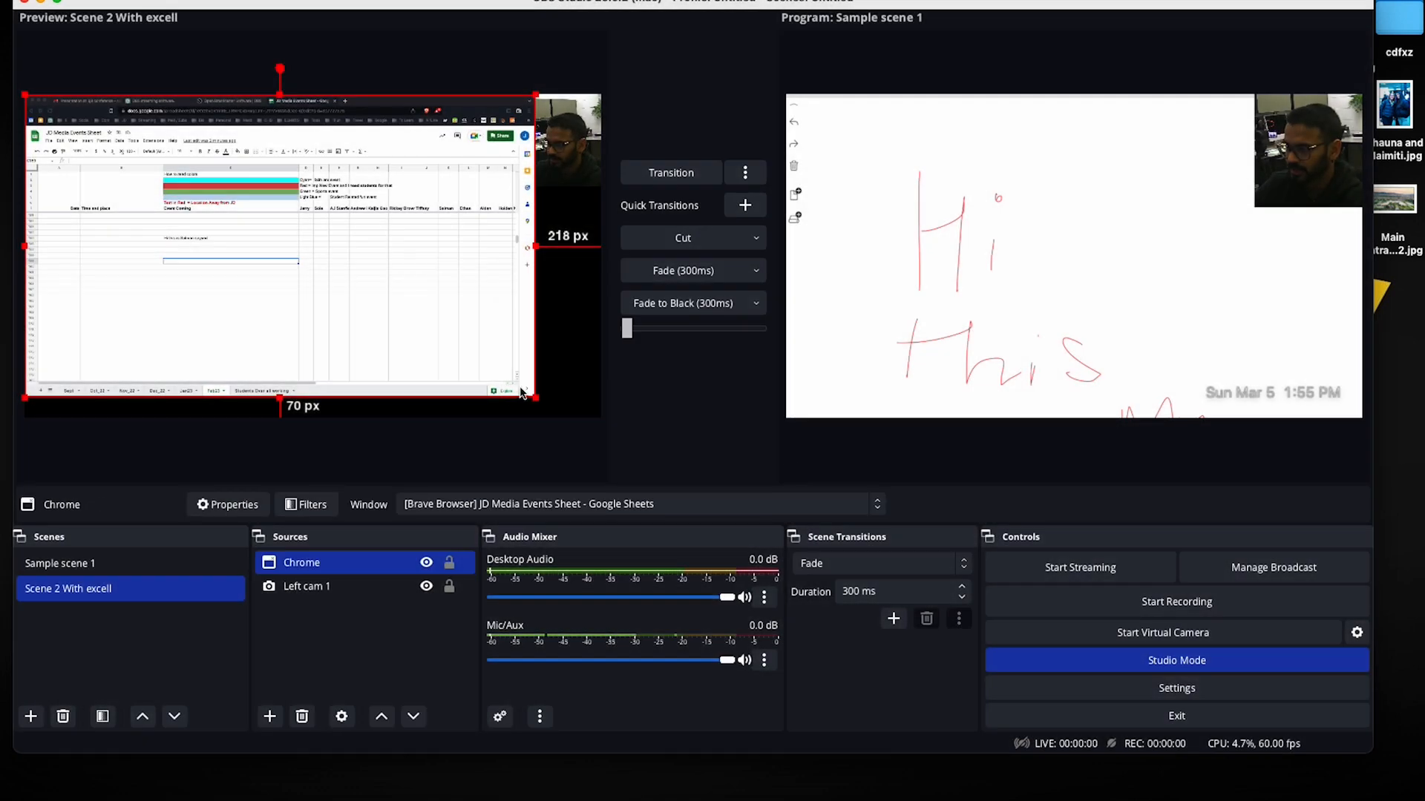
drag(539, 401, 602, 413)
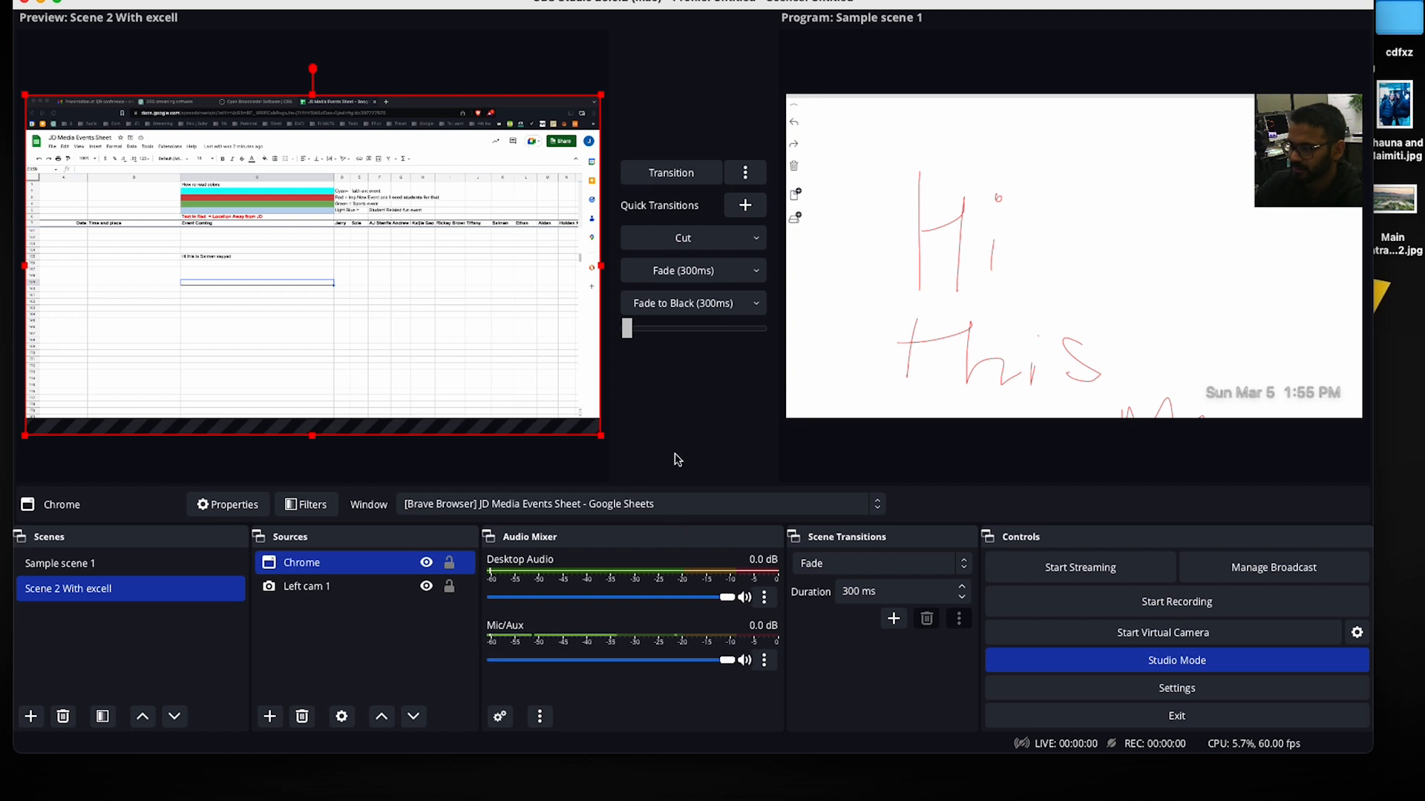
Move the Chrome source below Left cam 1 in Scene 2 With excell so the camera sits on top
drag(327, 562, 345, 598)
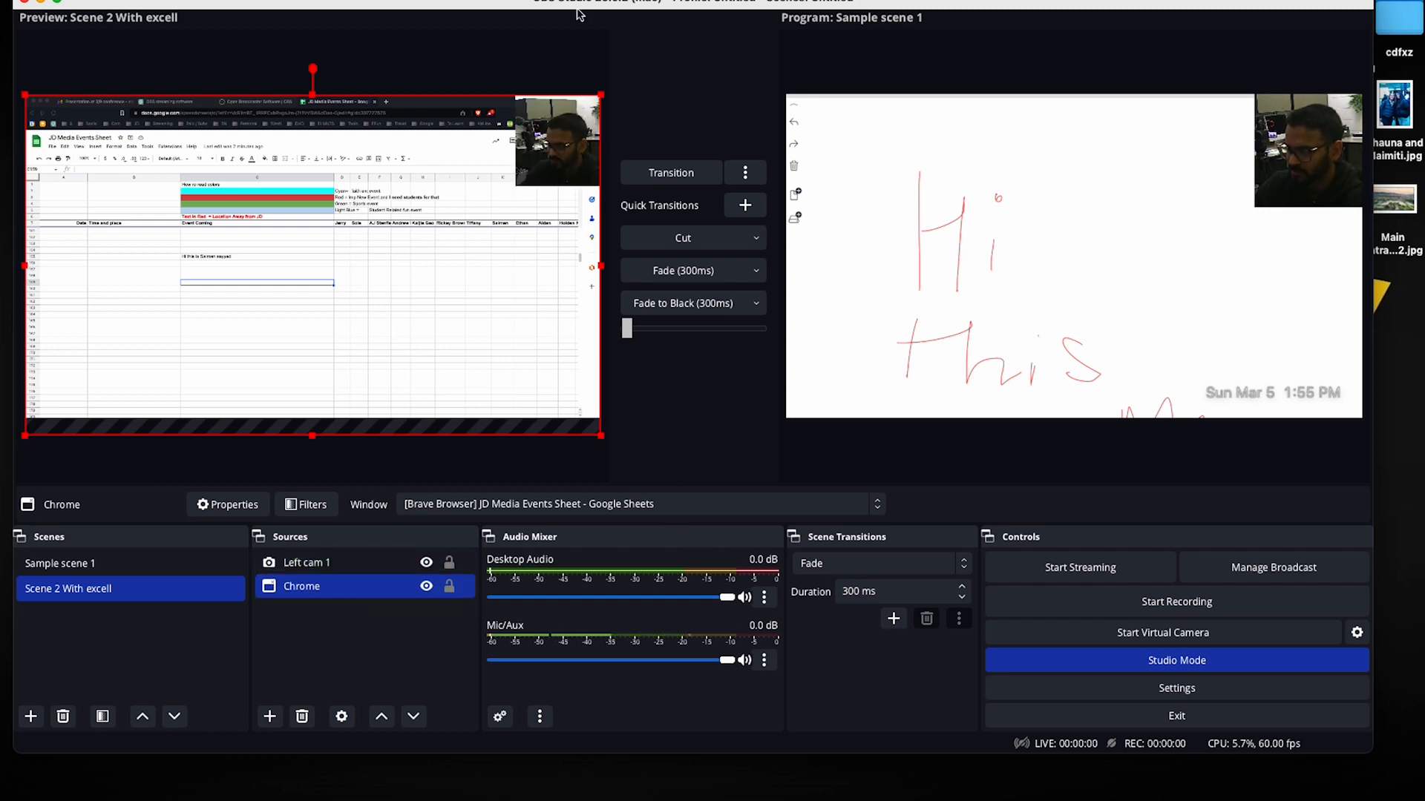
click(350, 629)
Add the existing Date and Time window capture to Scene 2 With excell and enlarge it in the canvas's bottom-left corner, about 28 px above the bottom
click(268, 717)
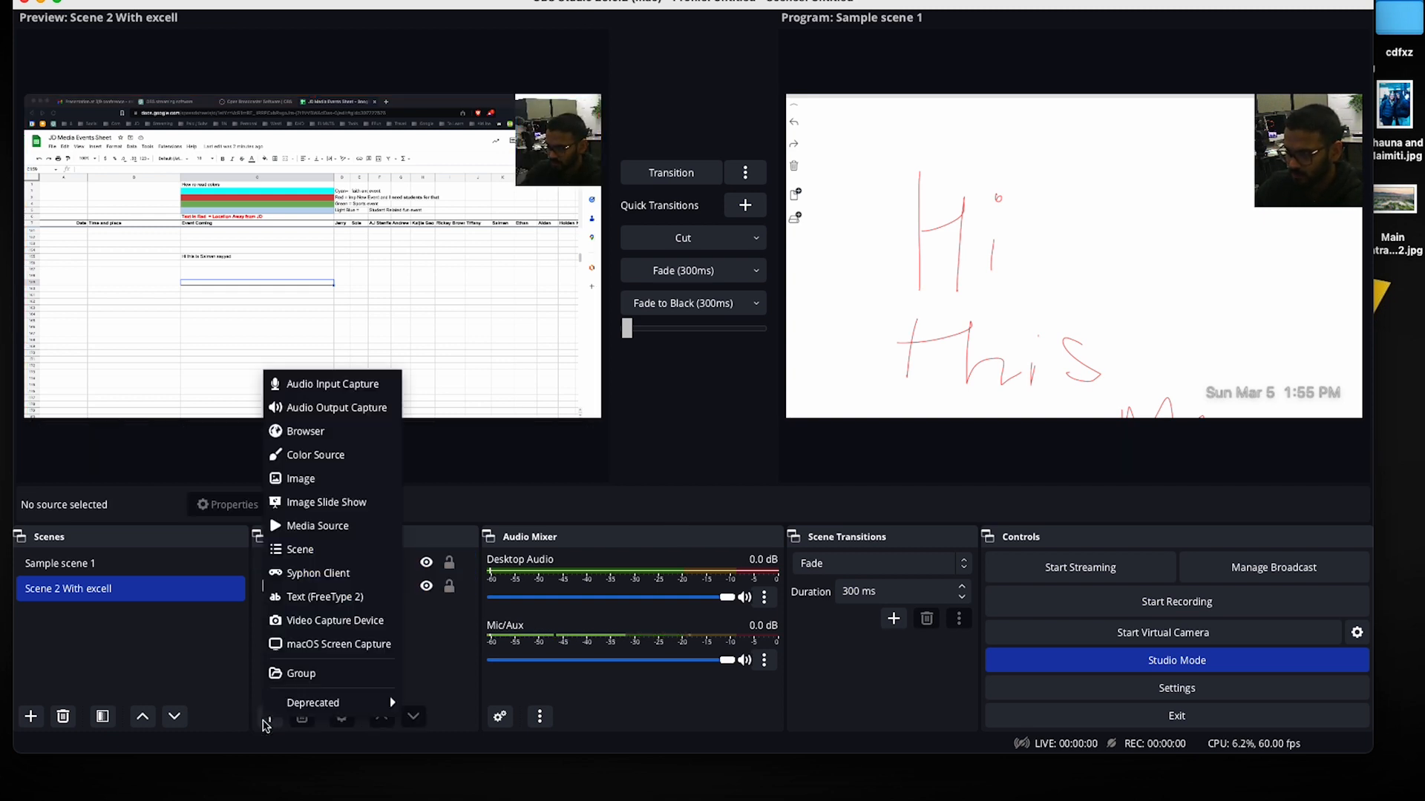
mouse_move(338, 702)
click(464, 731)
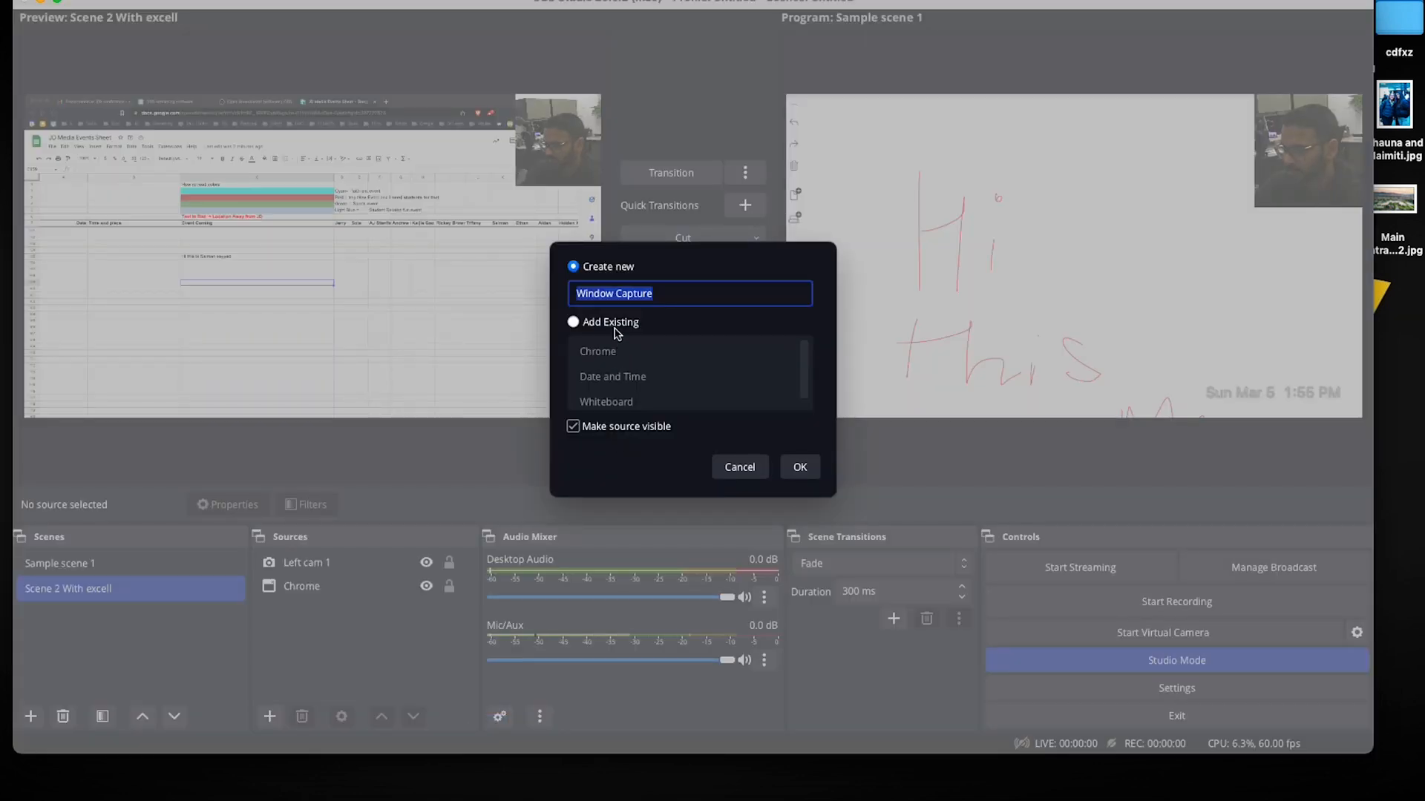
click(614, 324)
click(607, 399)
click(611, 369)
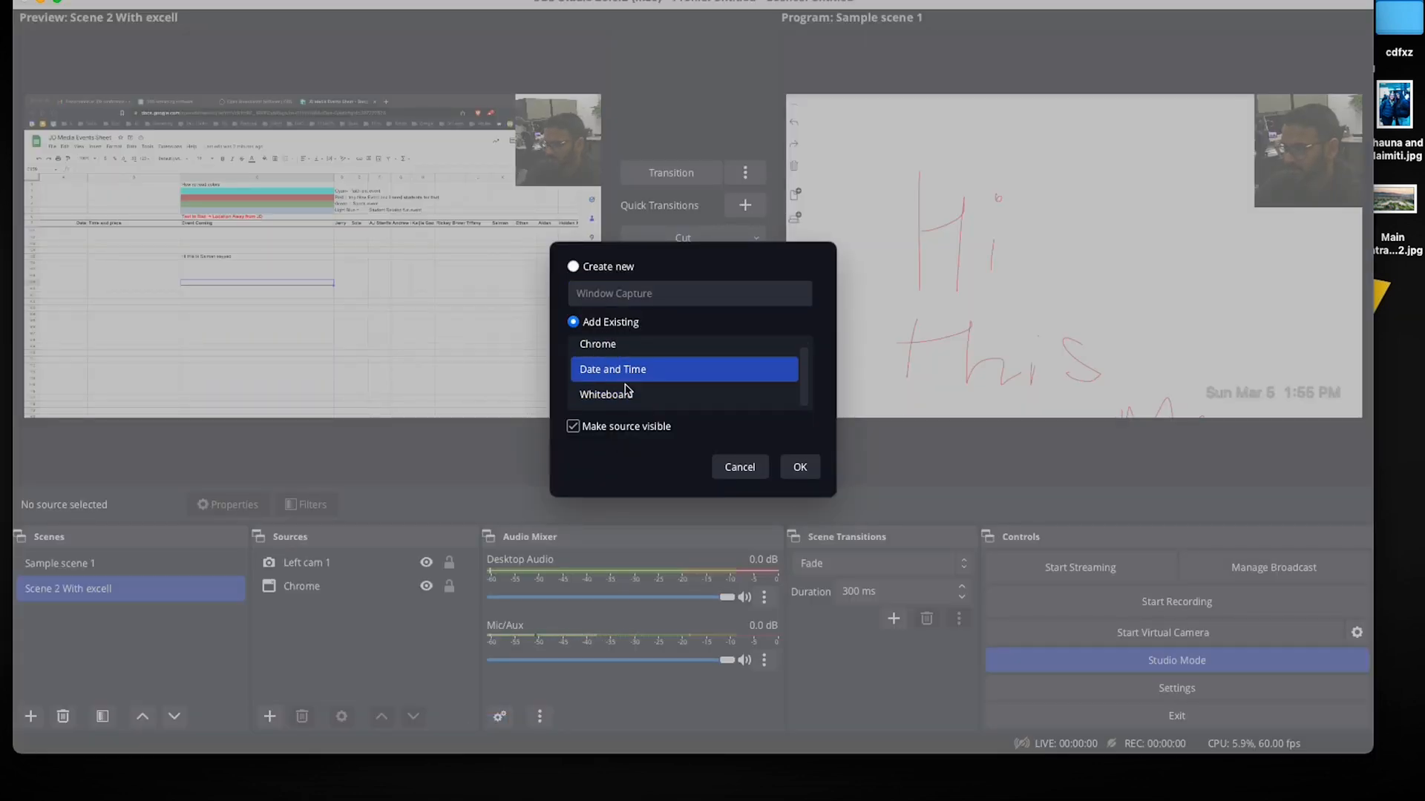
click(800, 468)
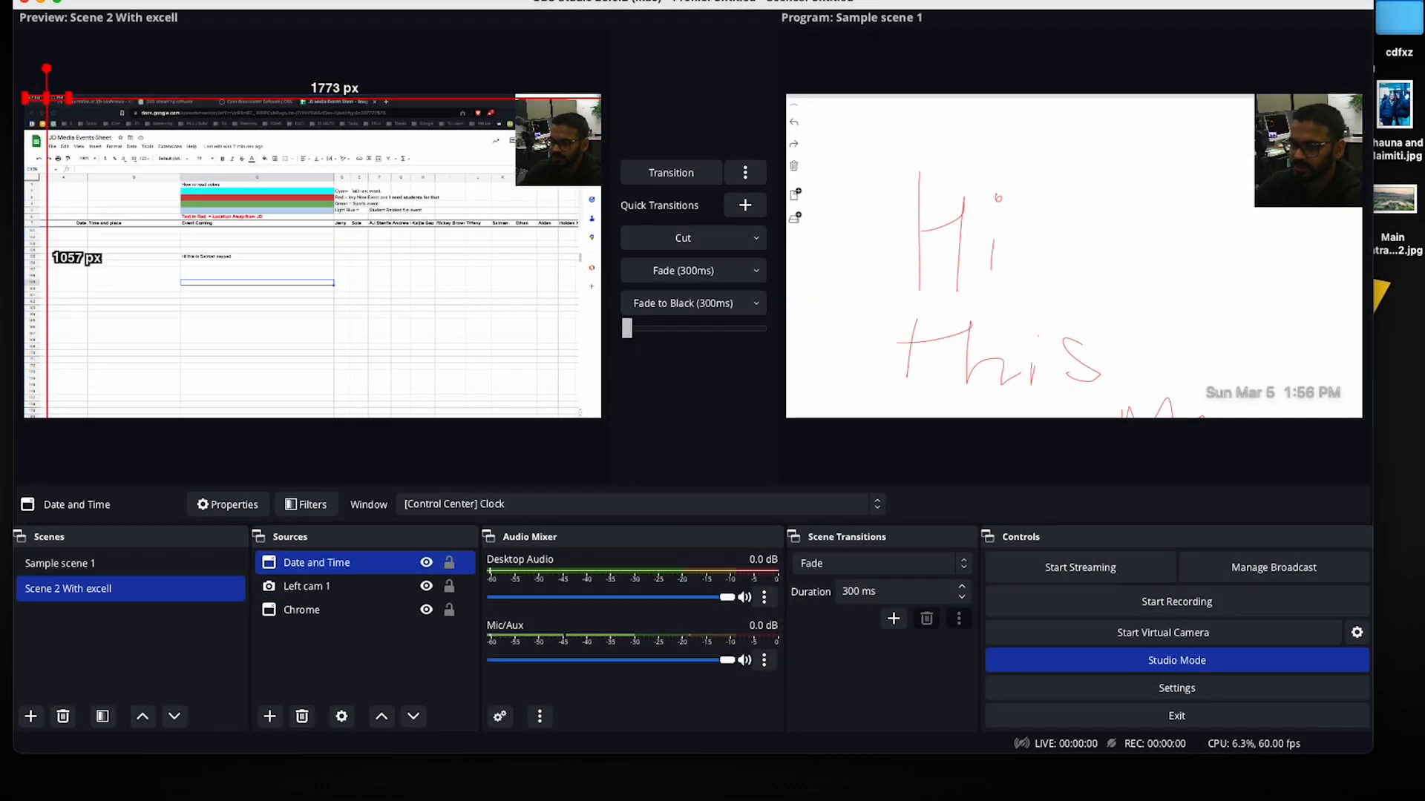
drag(71, 102, 151, 398)
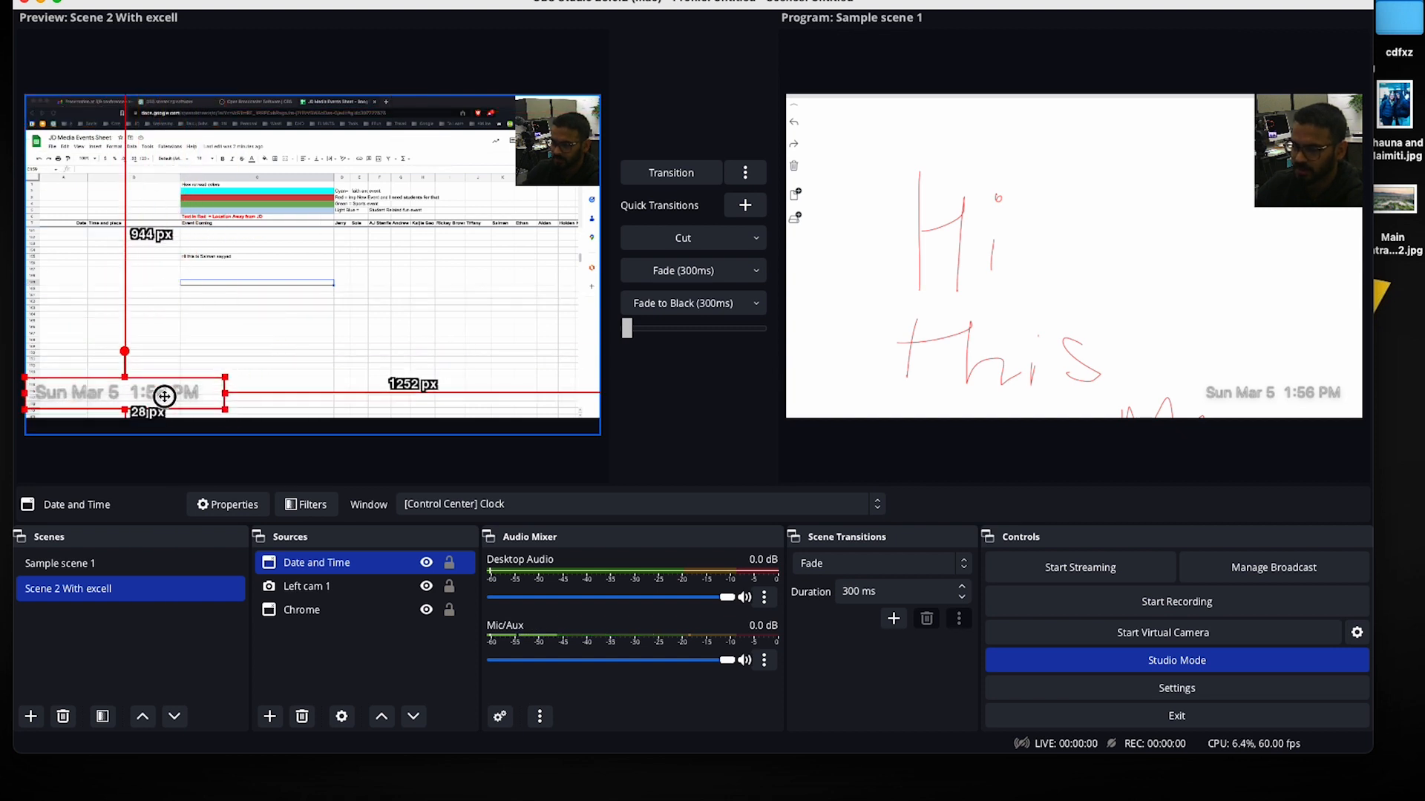
click(313, 655)
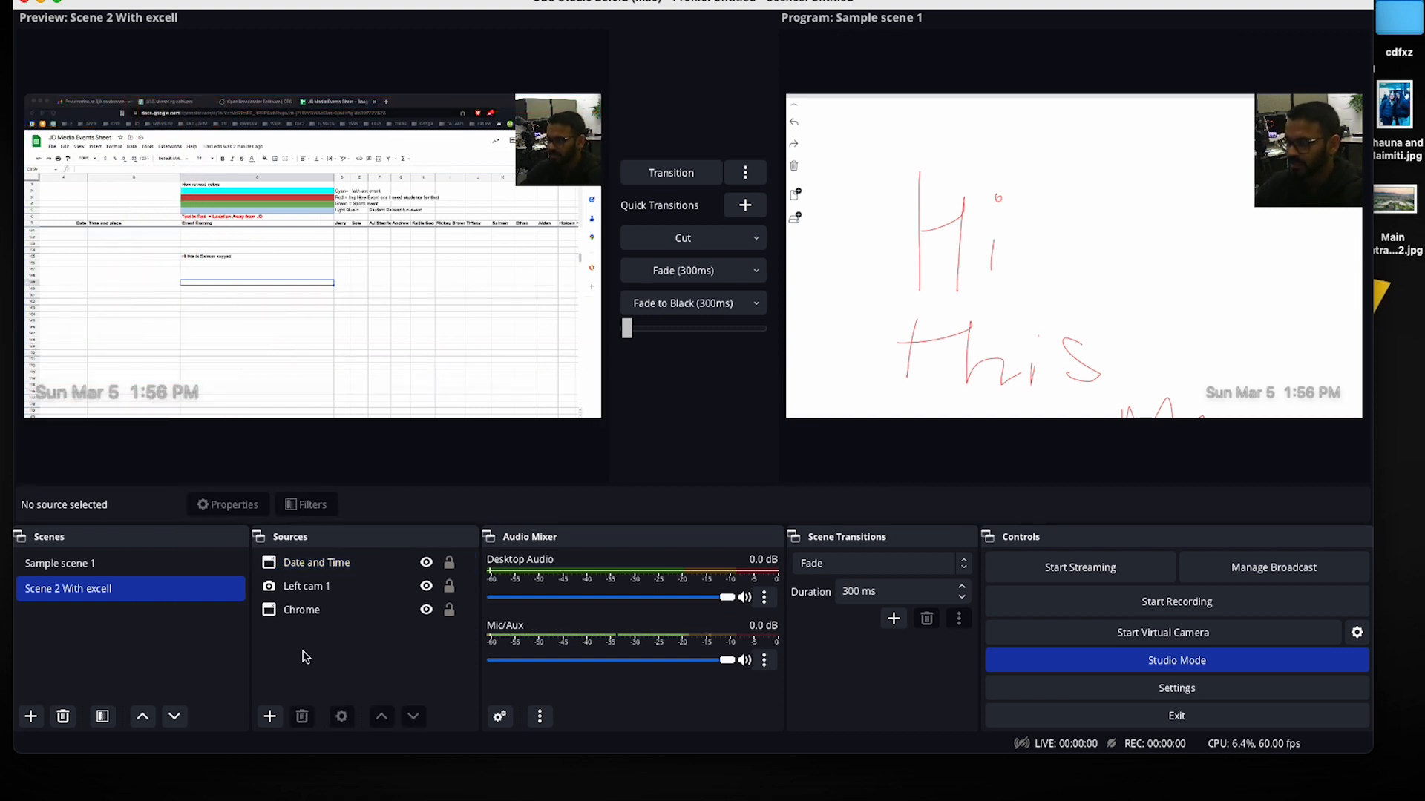
Switch the preview between Sample scene 1 and Scene 2 With excell to compare their sources
click(100, 565)
click(144, 568)
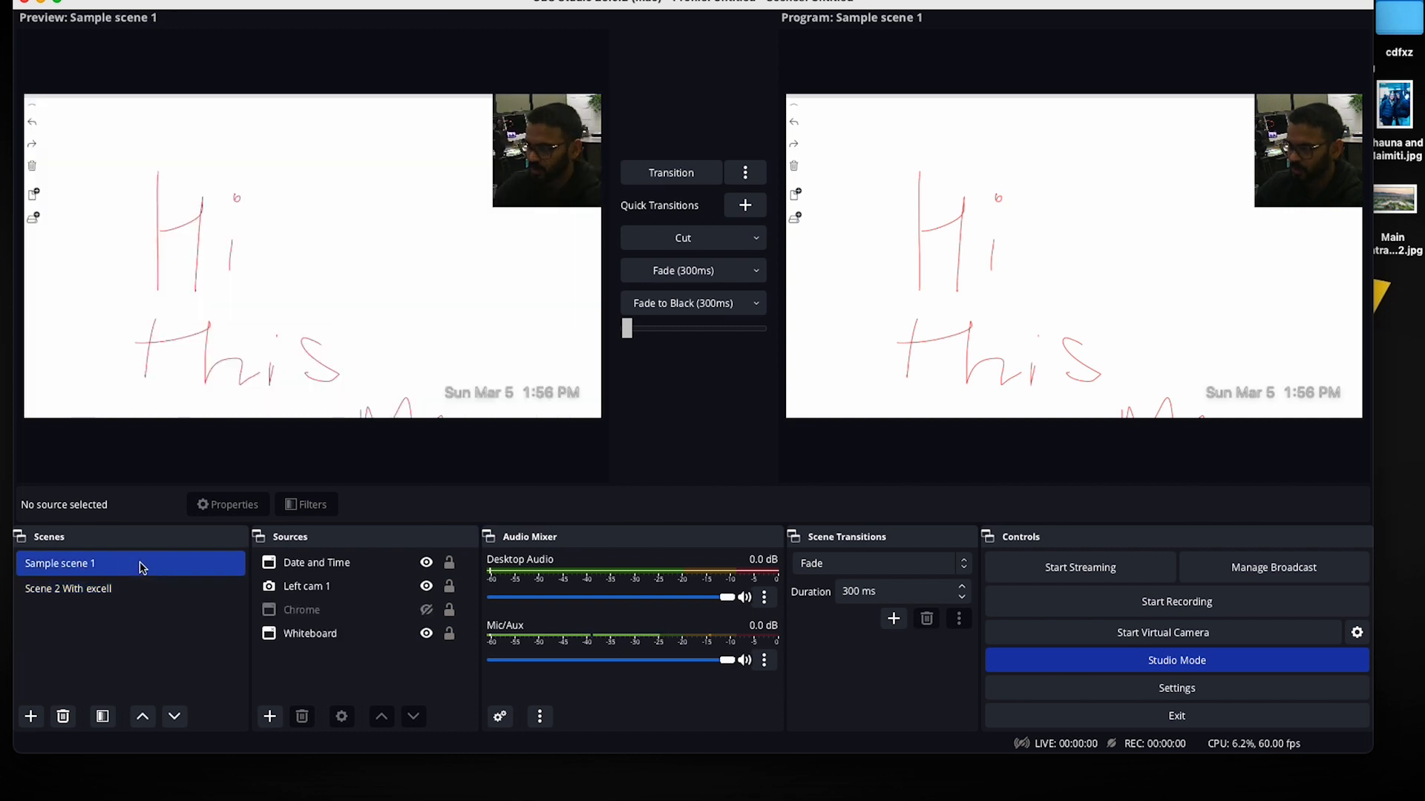
click(133, 589)
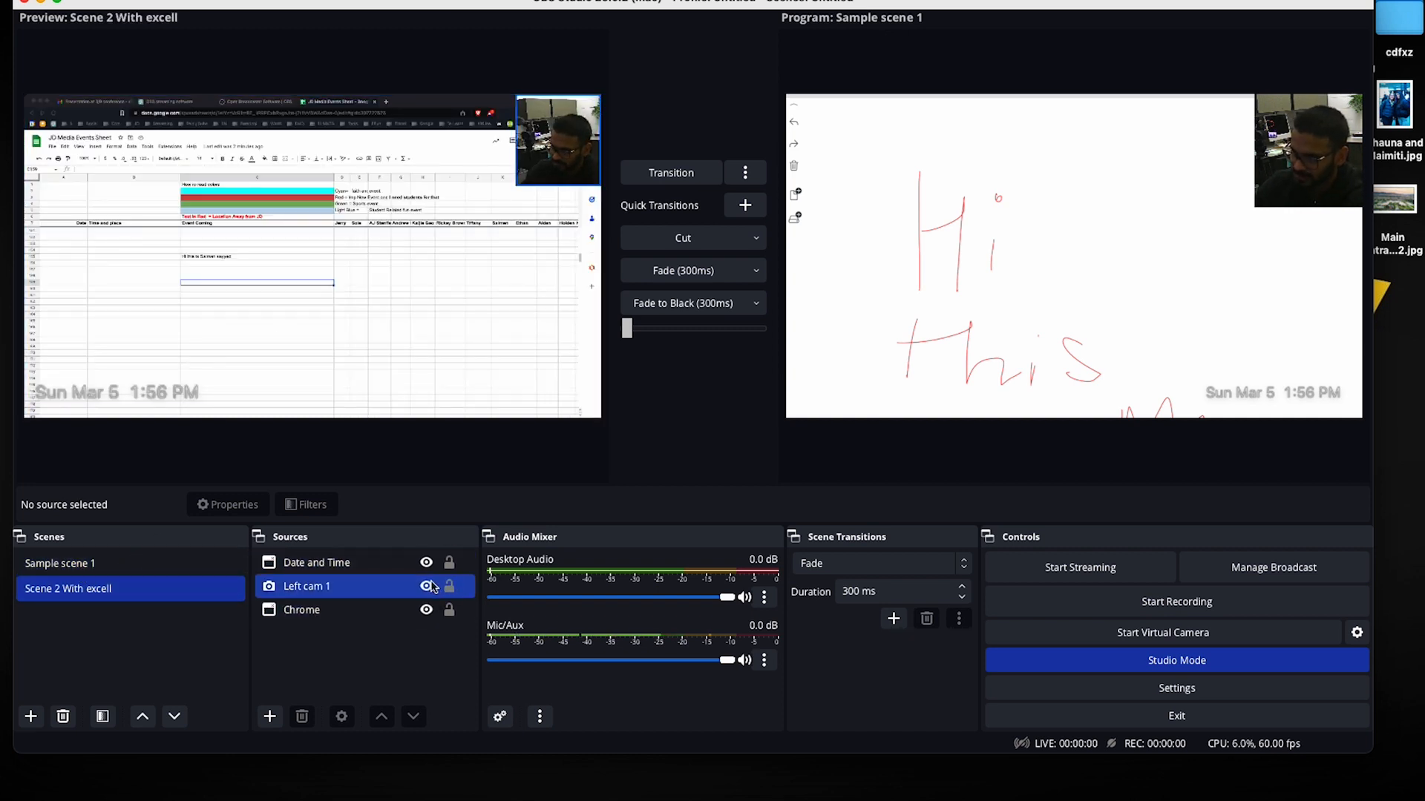
click(178, 564)
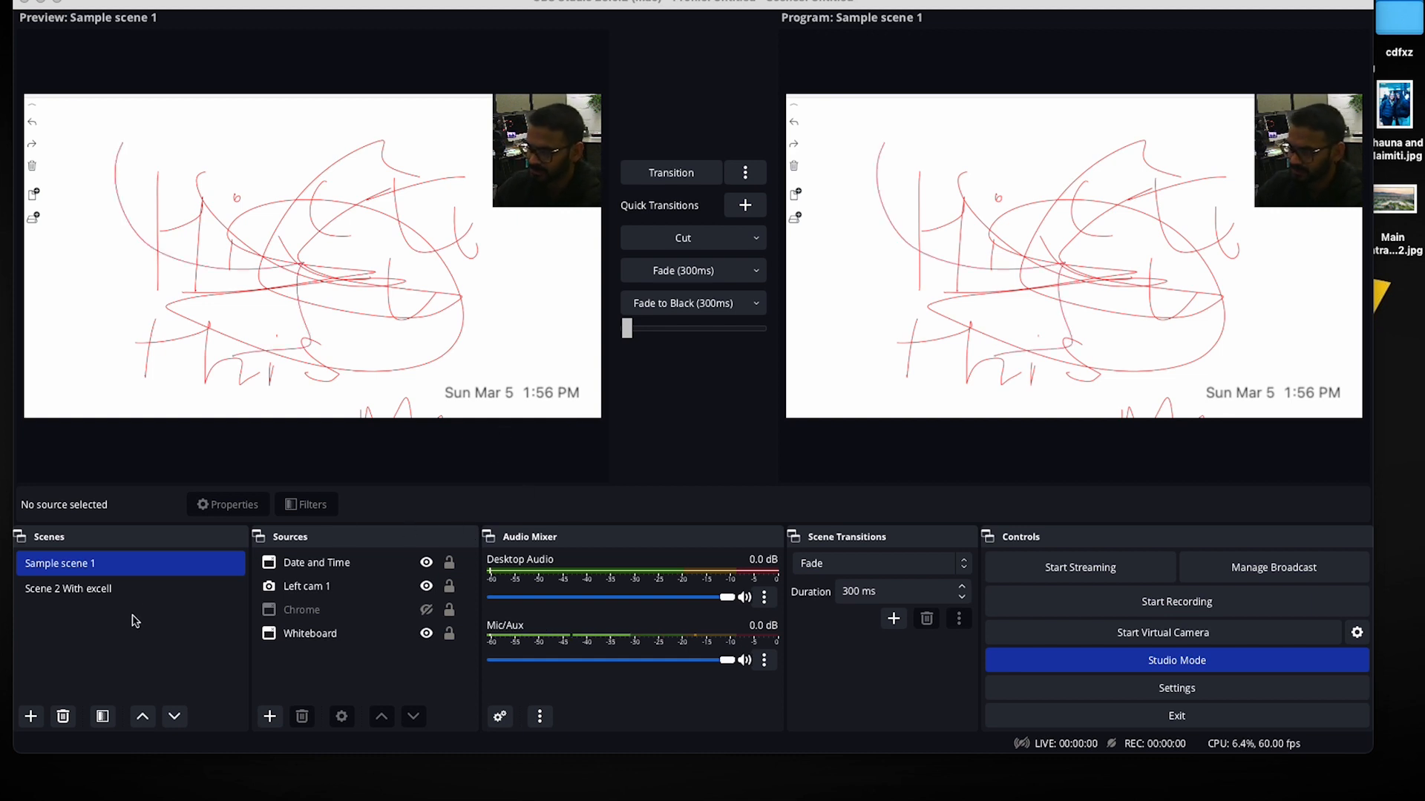
Transition Scene 2 With excell to program output and enter sample text in a cell of the captured spreadsheet
click(134, 590)
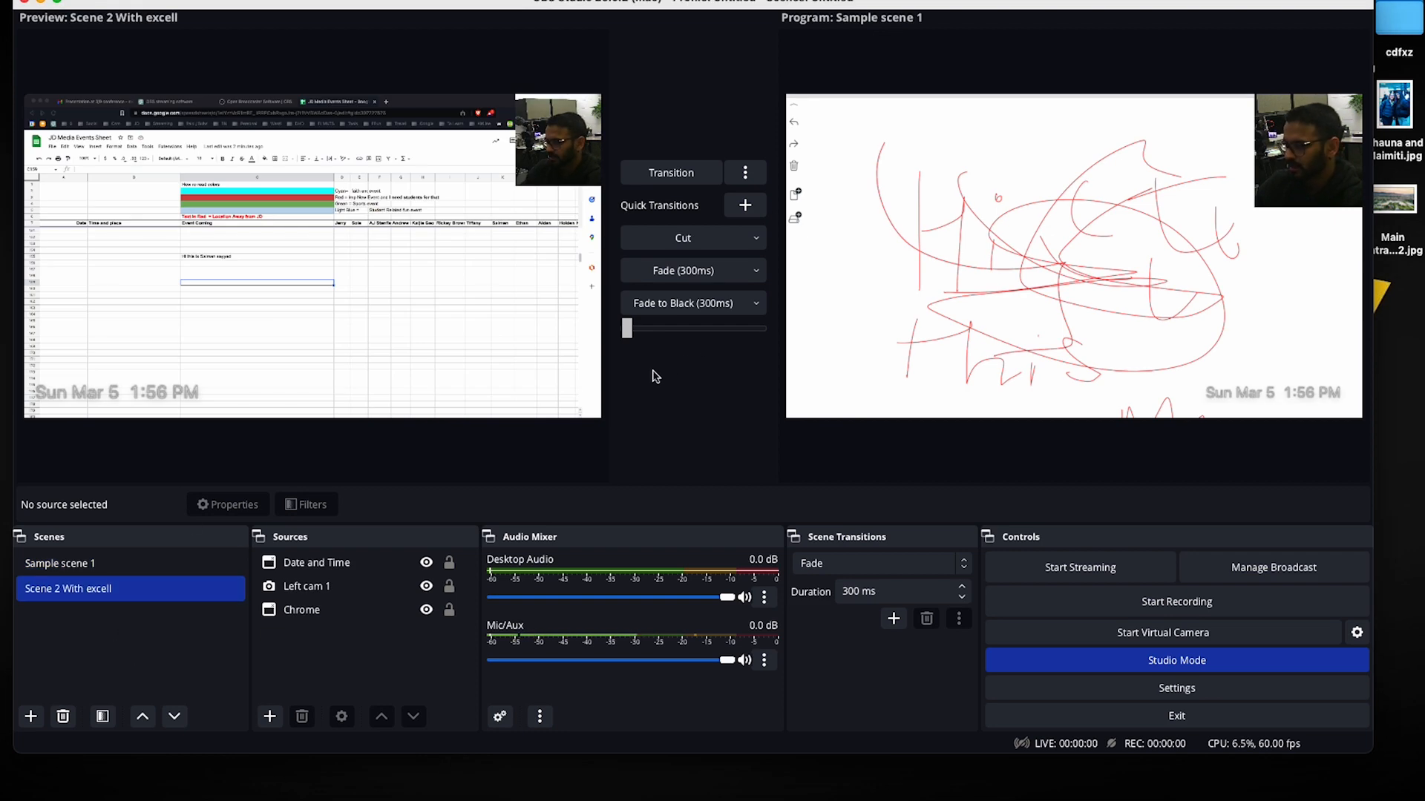
click(659, 178)
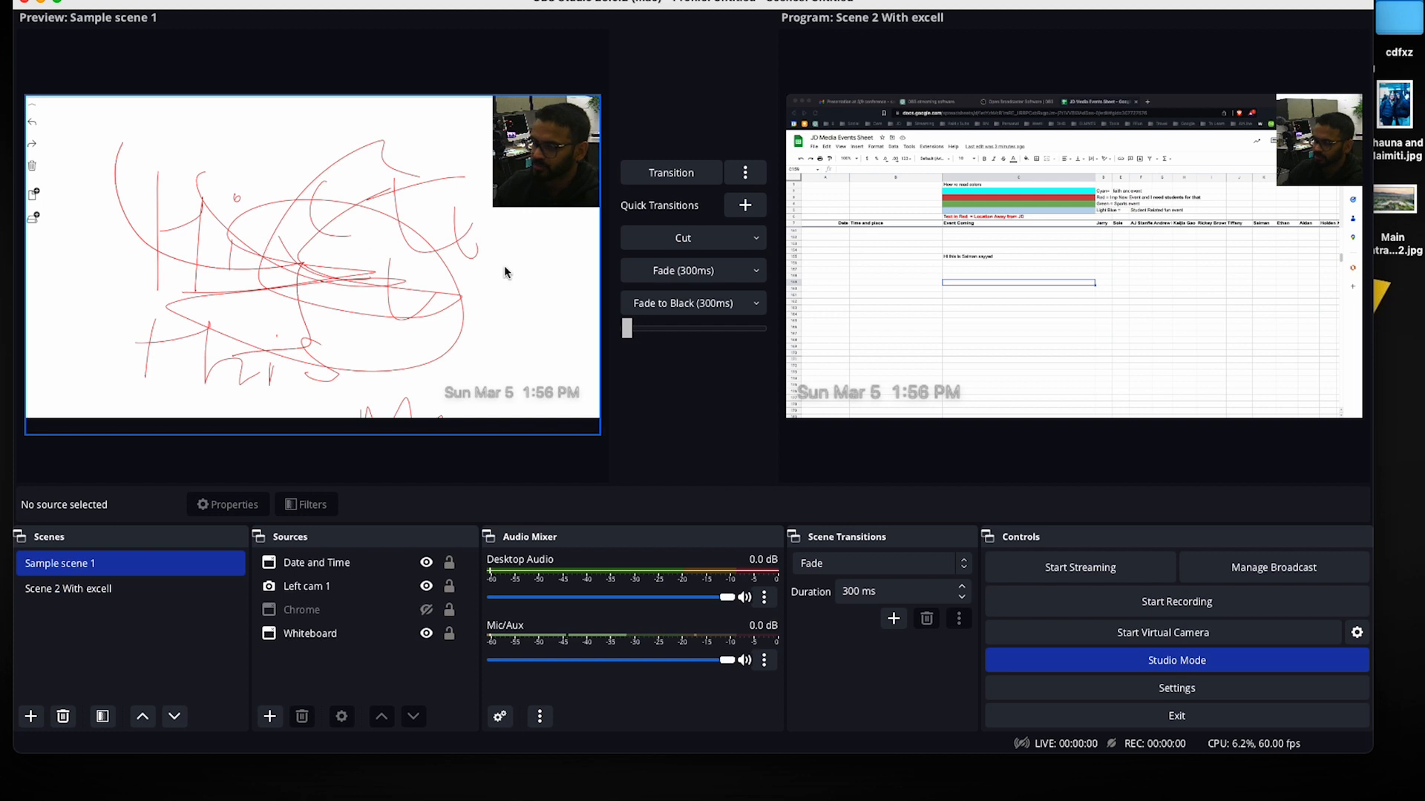
click(1140, 269)
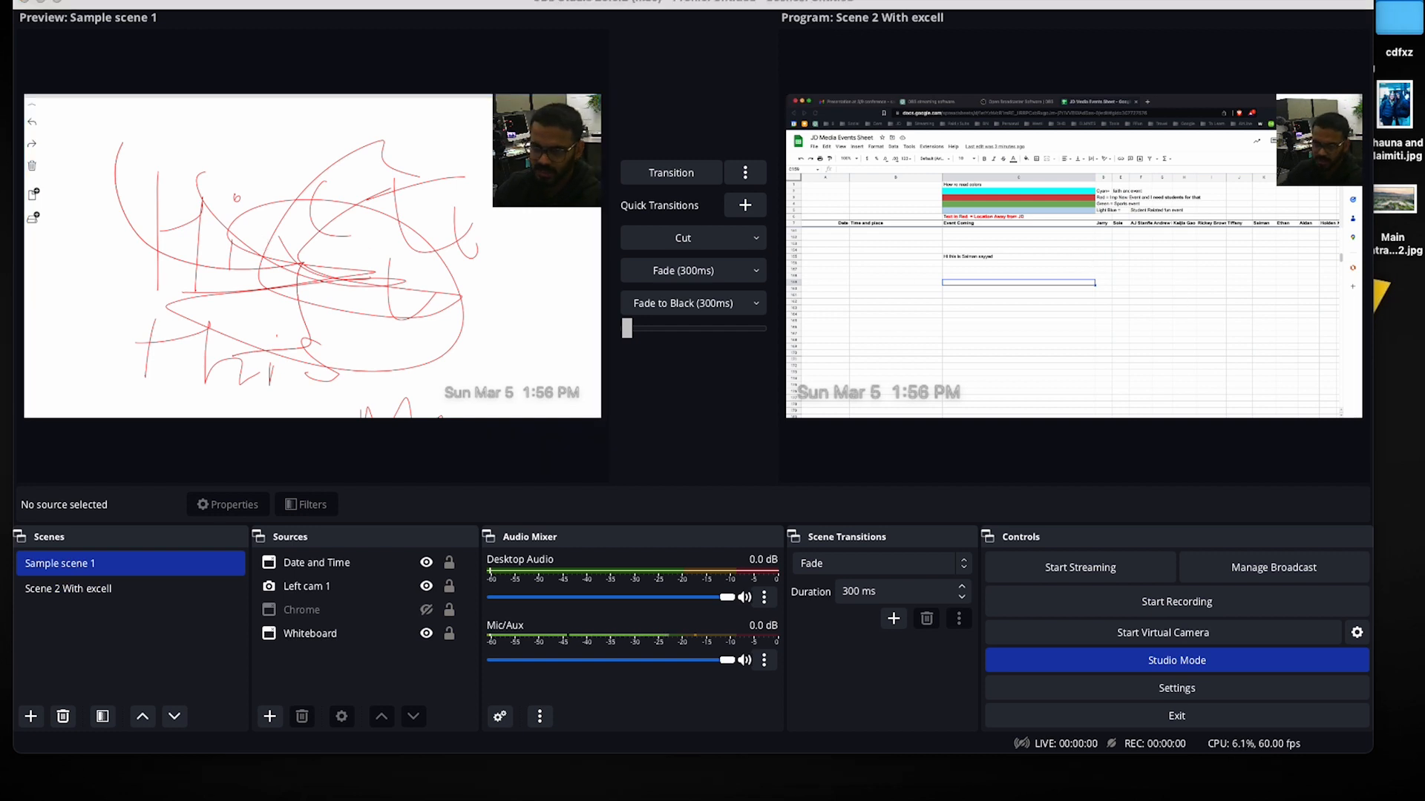
click(1141, 270)
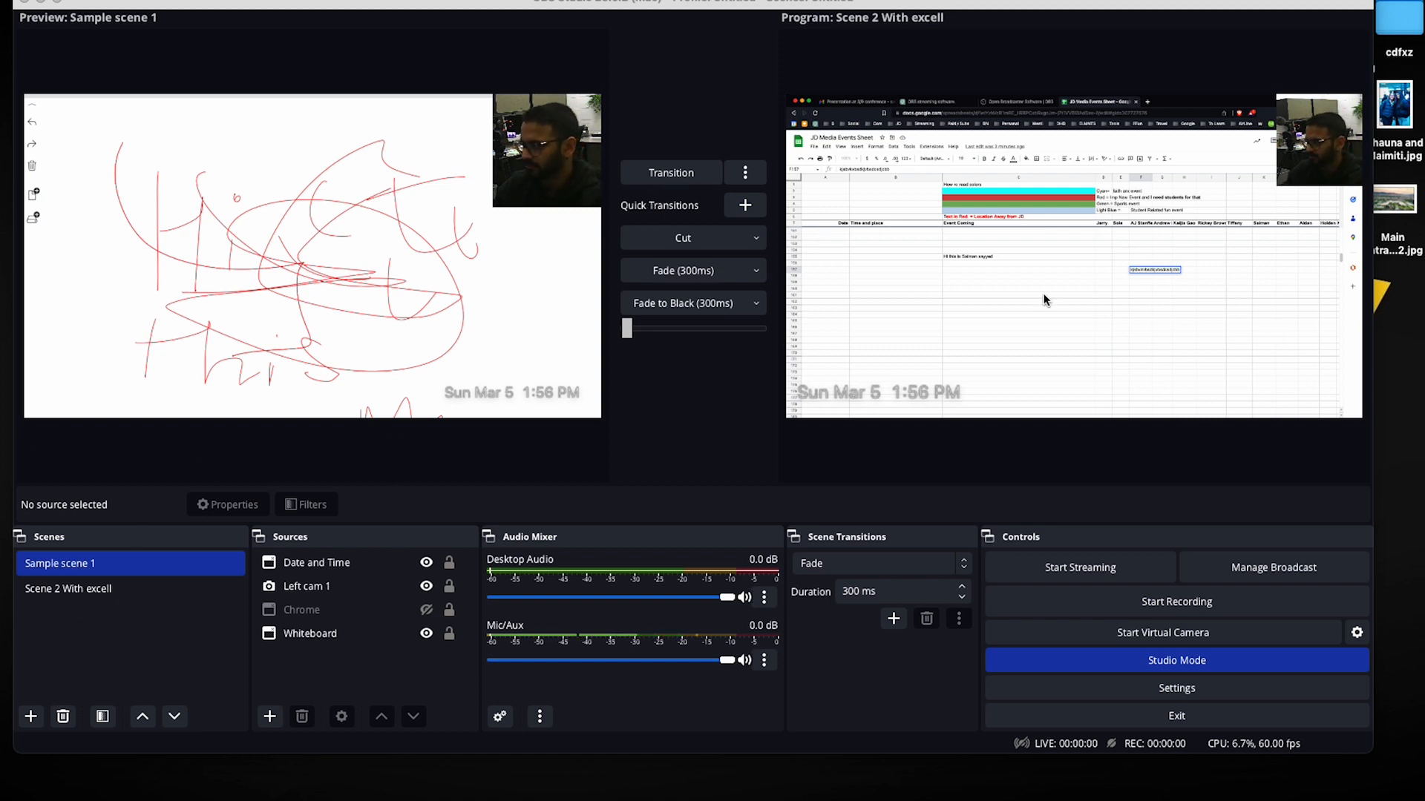
Transition the program output back and forth between Sample scene 1 and Scene 2 With excell
click(686, 177)
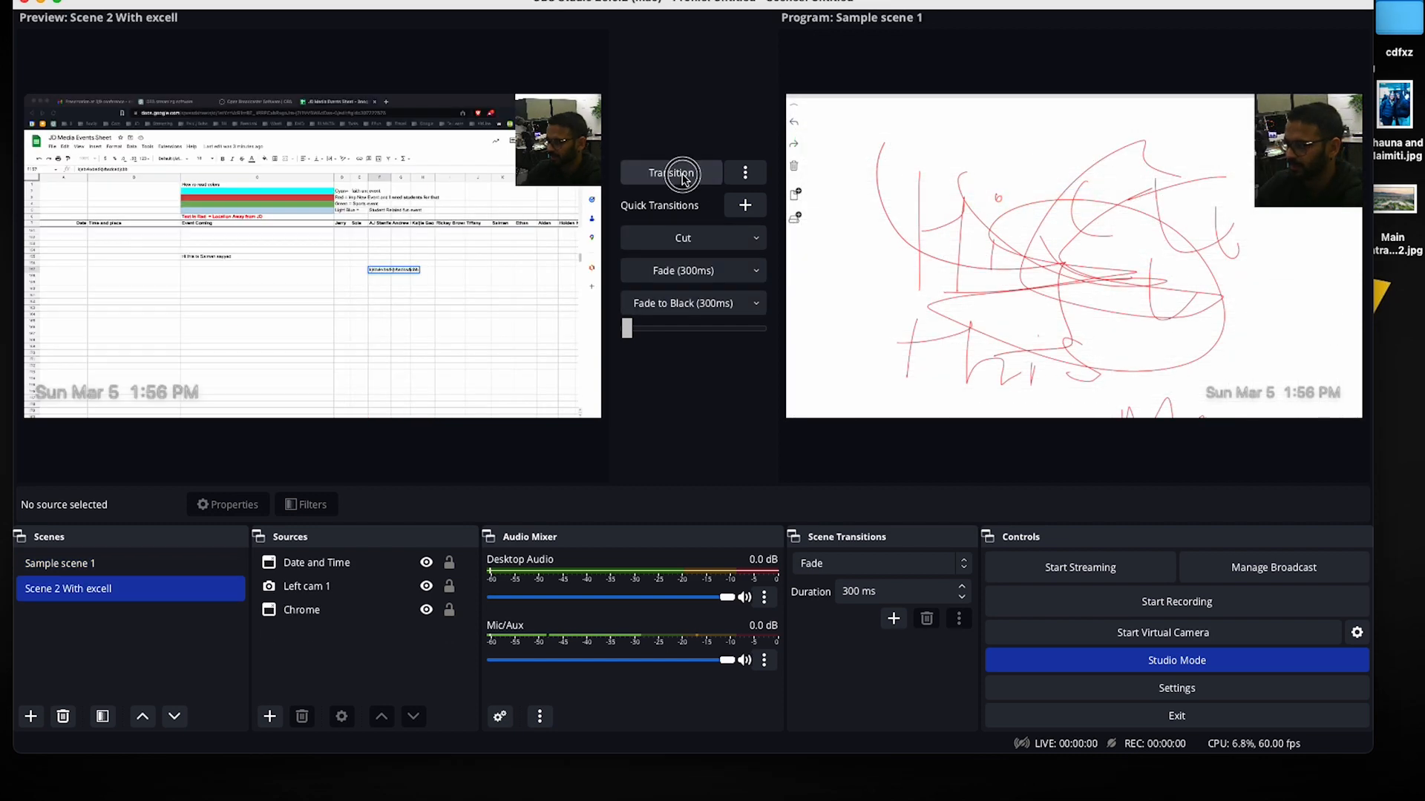
click(683, 178)
click(684, 178)
click(684, 178)
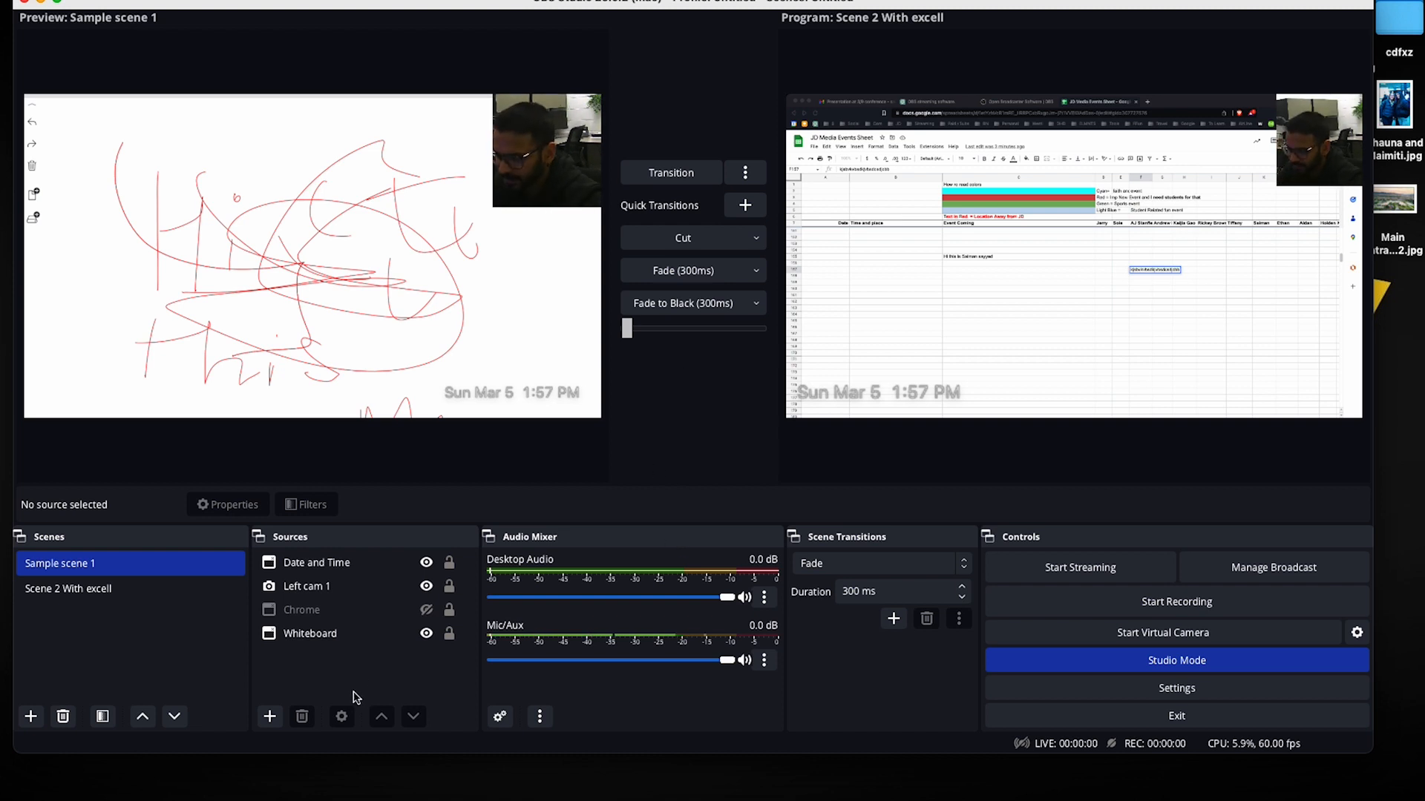
Create a new Browser source named Online in Sample scene 1
click(272, 716)
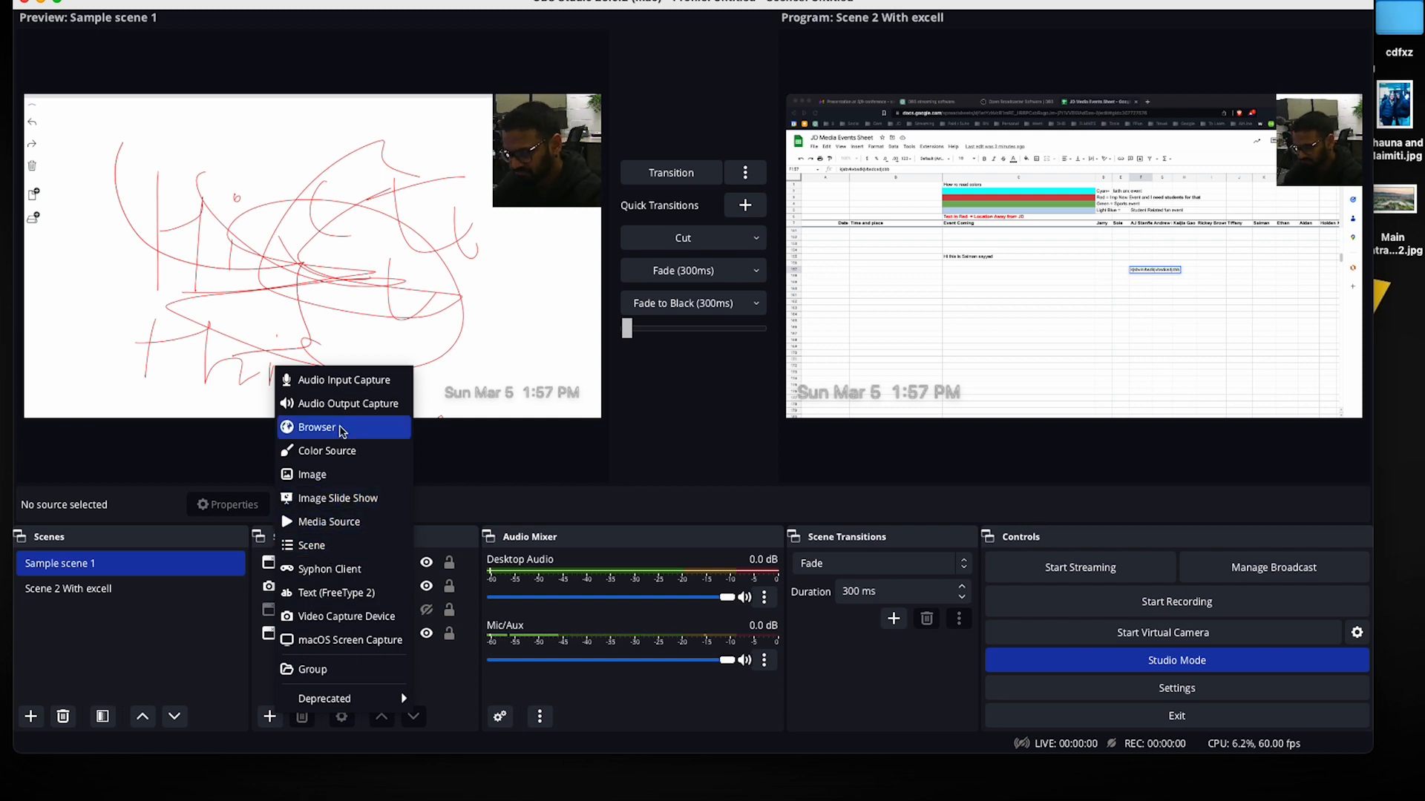
click(318, 428)
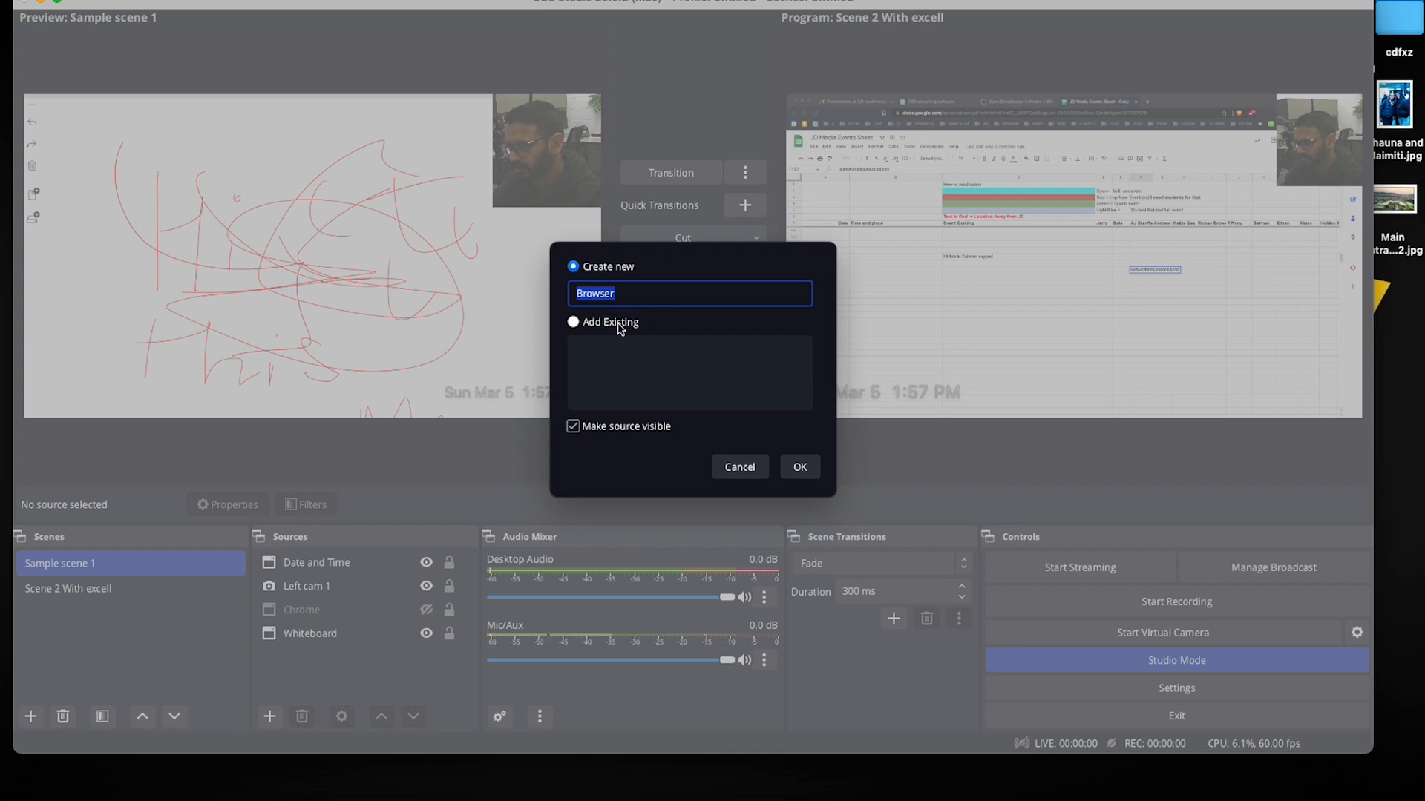
text(Online)
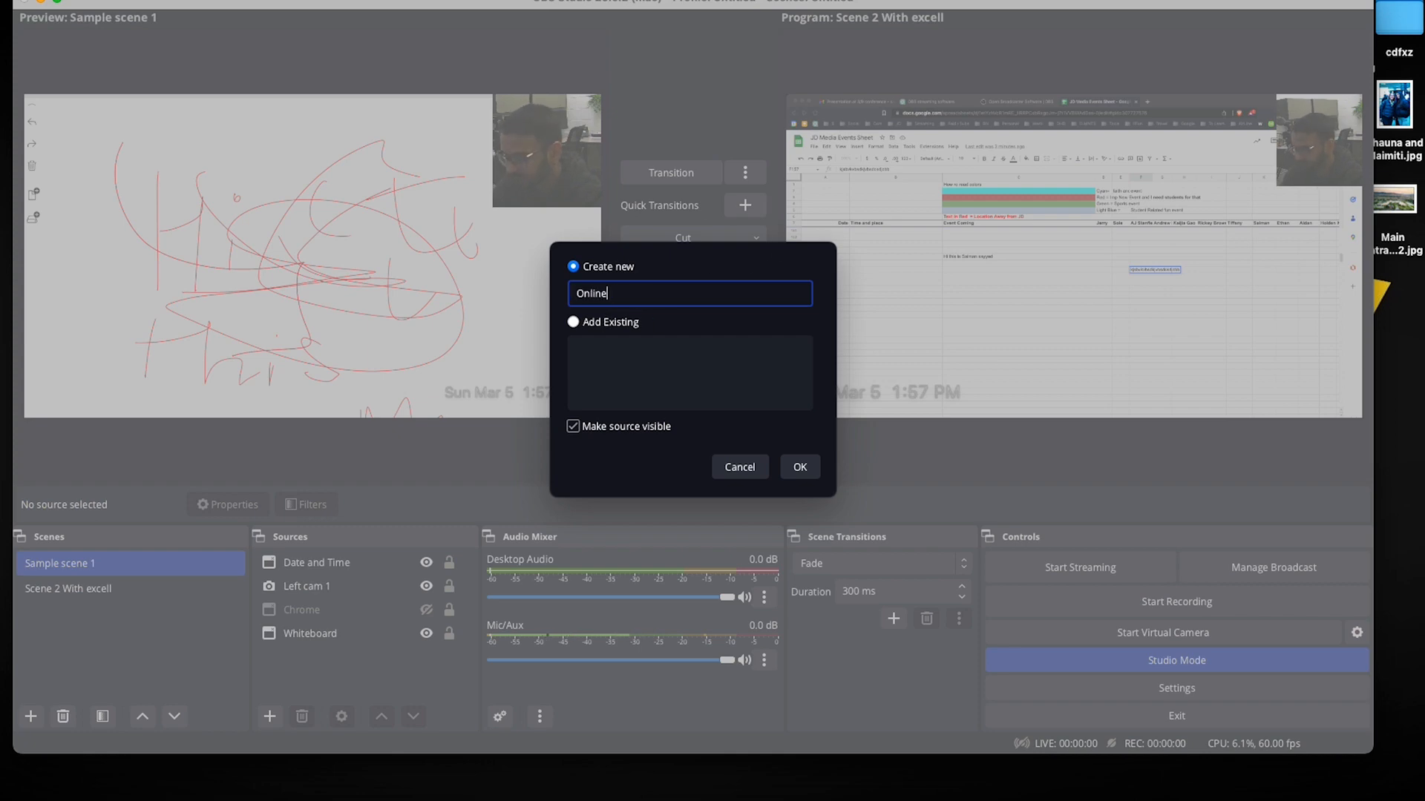
click(798, 464)
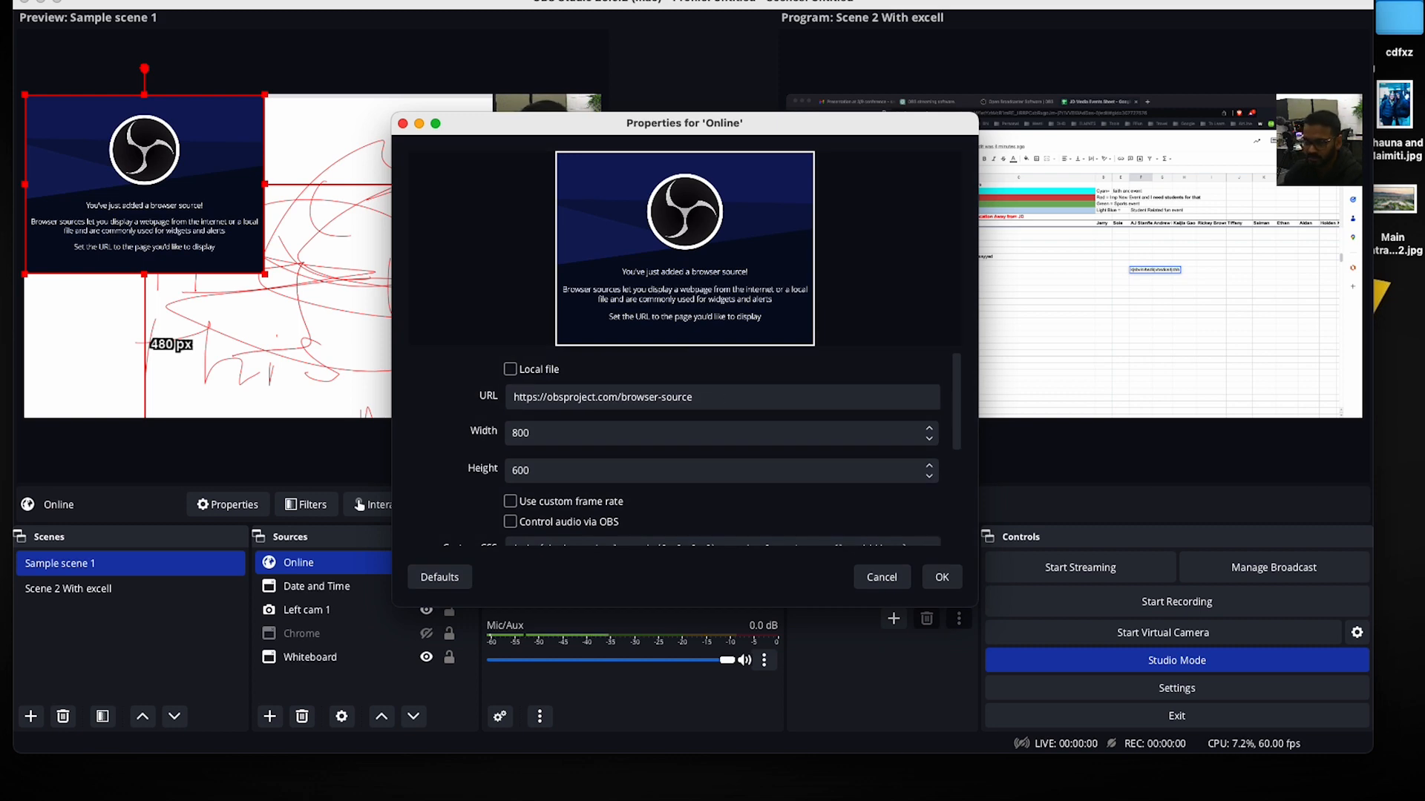
Switch to the web browser and open the YouTube video How Nvidia Grew From Gaming To A.I. Giant, Now Powering ChatGPT for its URL
click(701, 800)
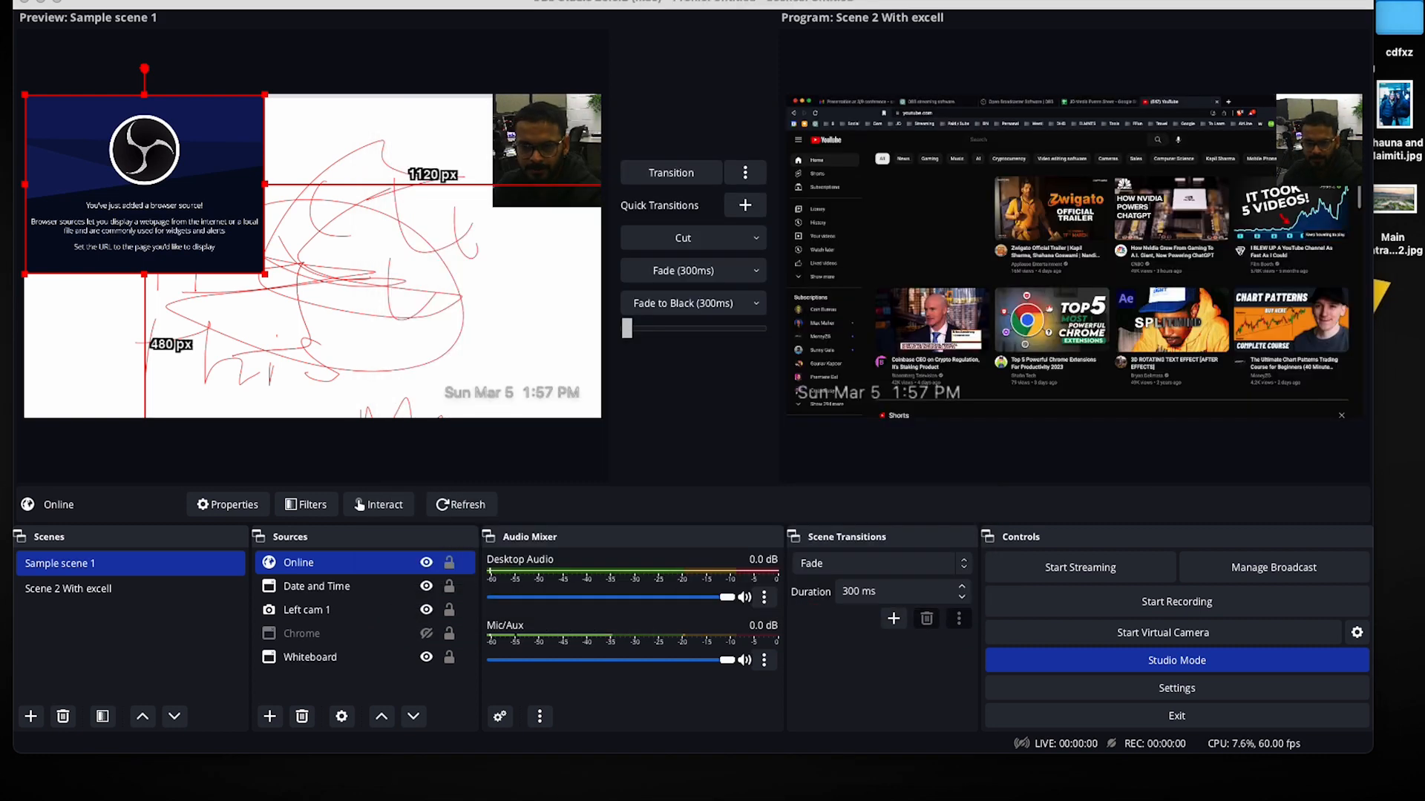
scroll(1172, 312, down, 5)
scroll(1172, 312, up, 5)
click(1171, 200)
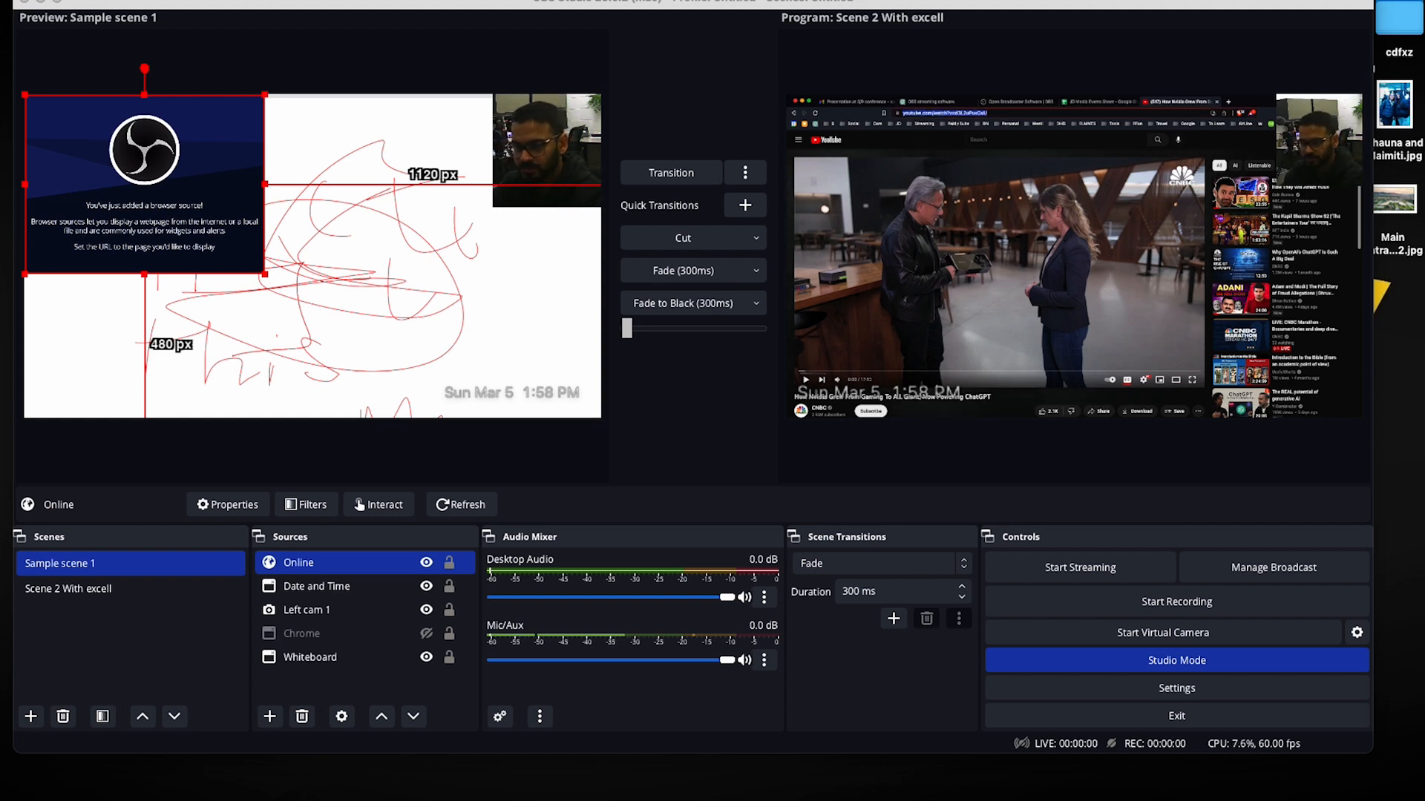
click(331, 586)
click(332, 562)
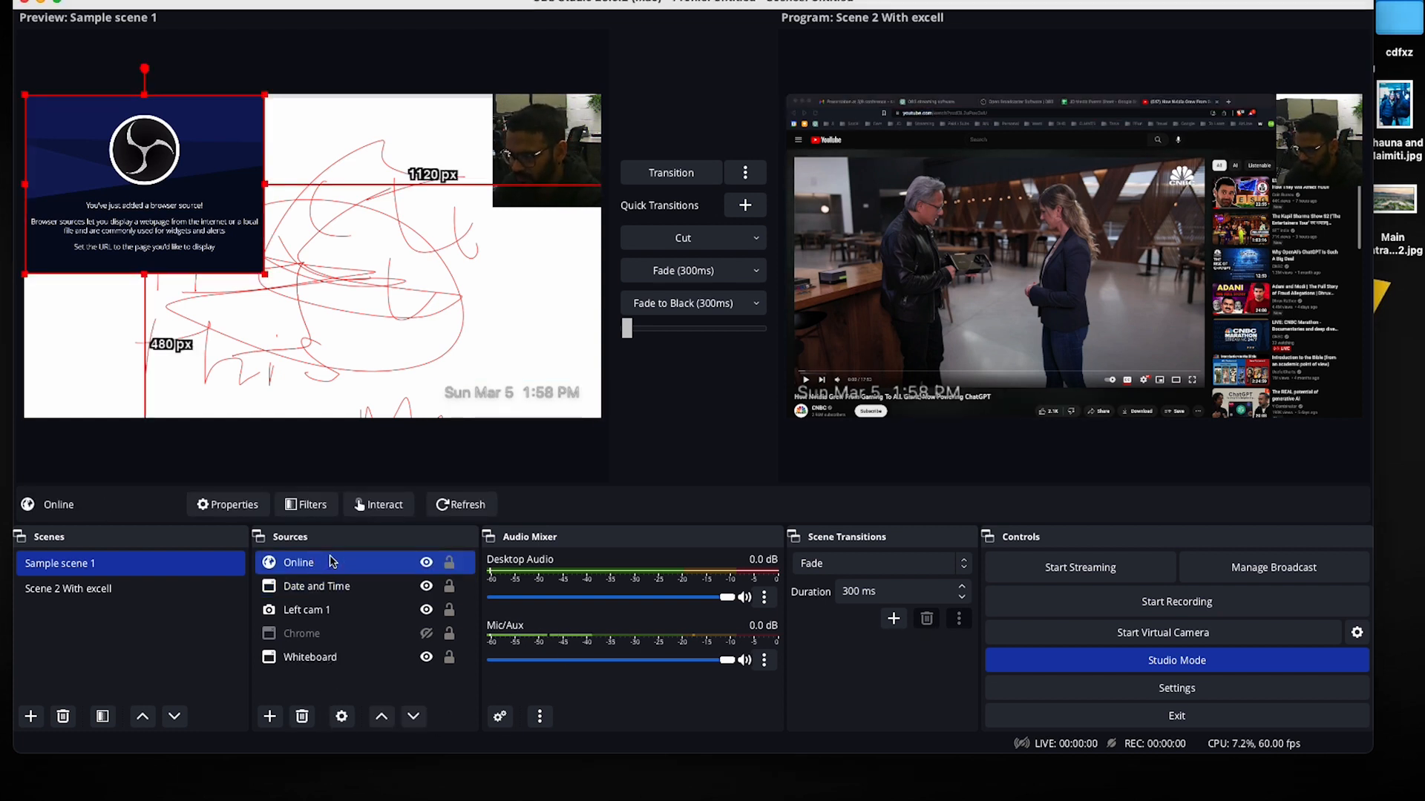
right_click(332, 561)
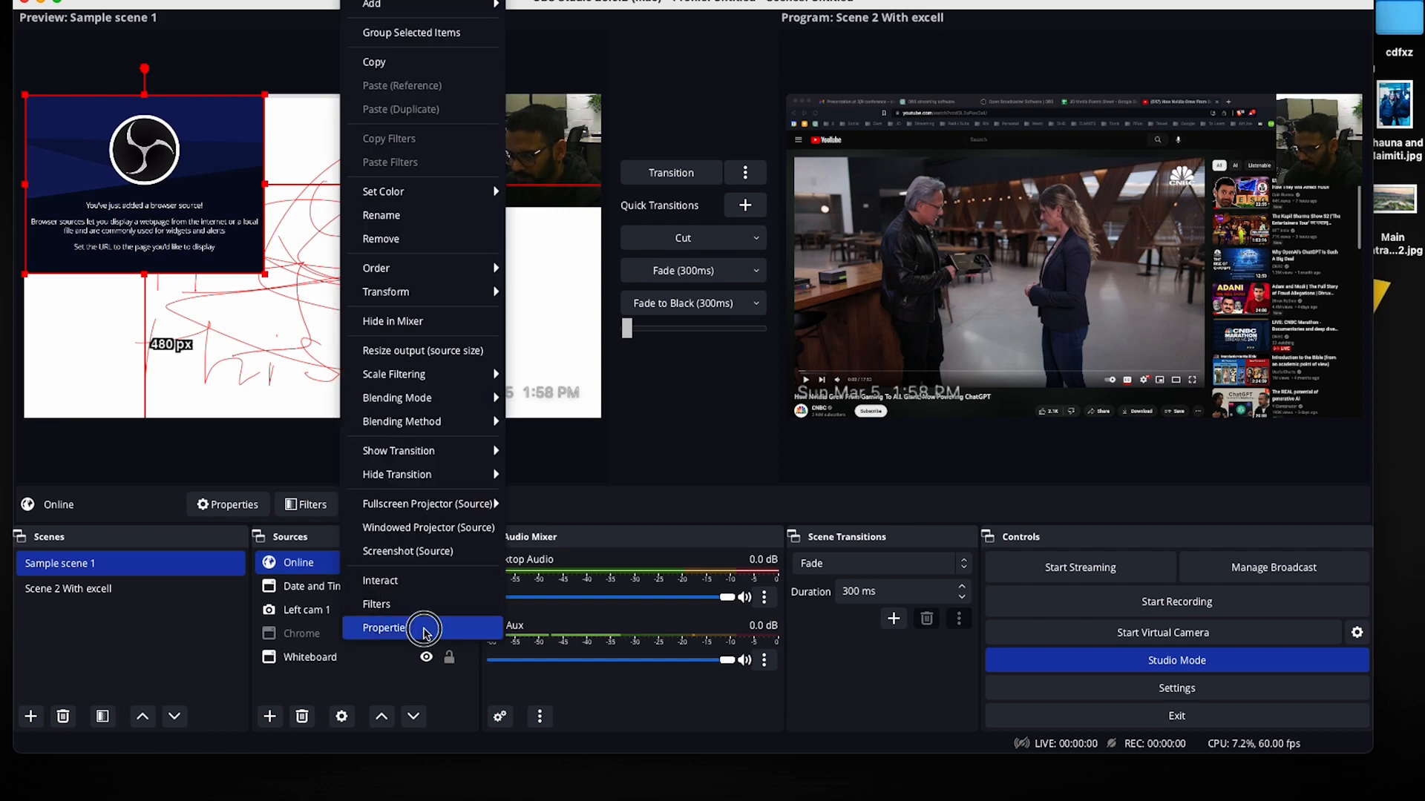
click(417, 626)
drag(725, 394, 458, 386)
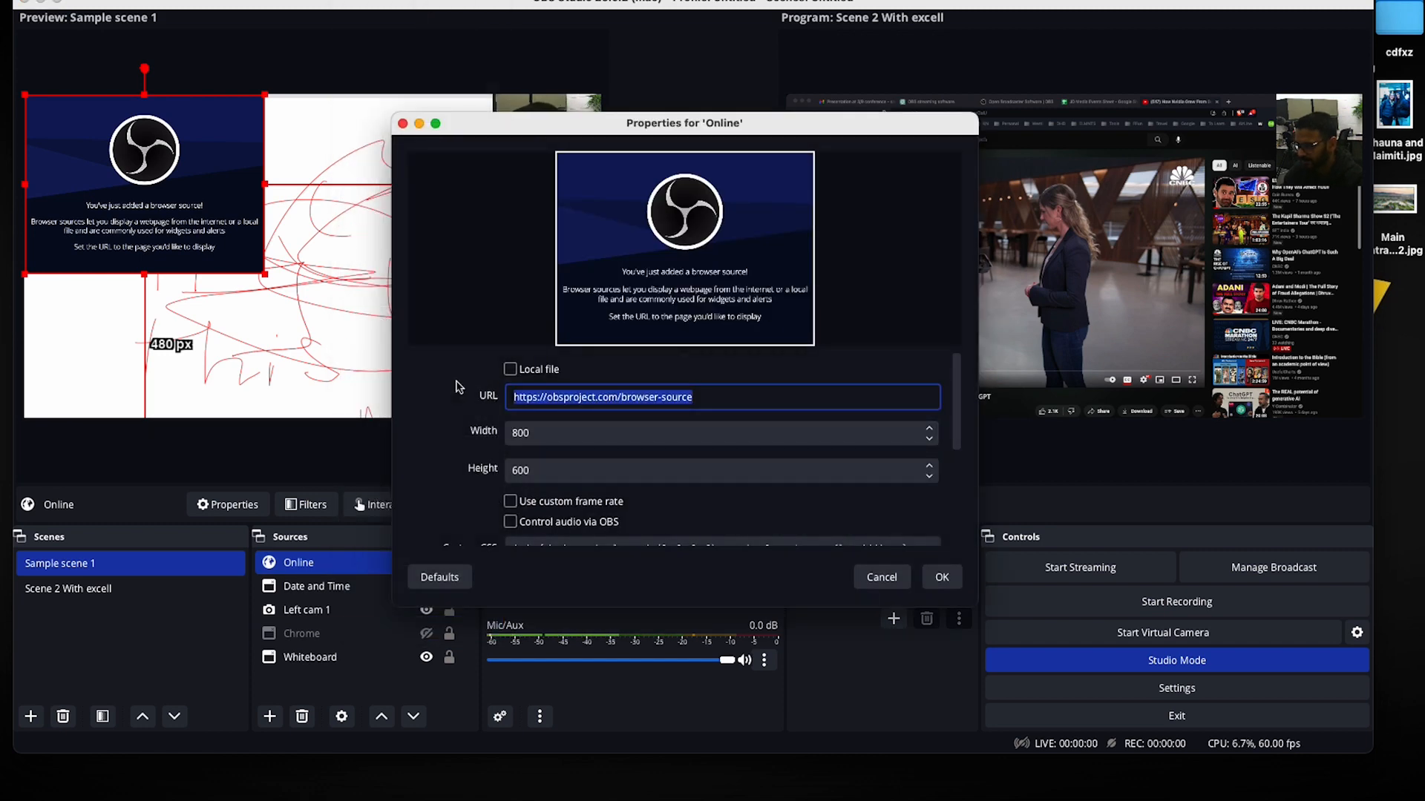
text(https://www.youtube.com/watch?v=d3L2uPuxOxU)
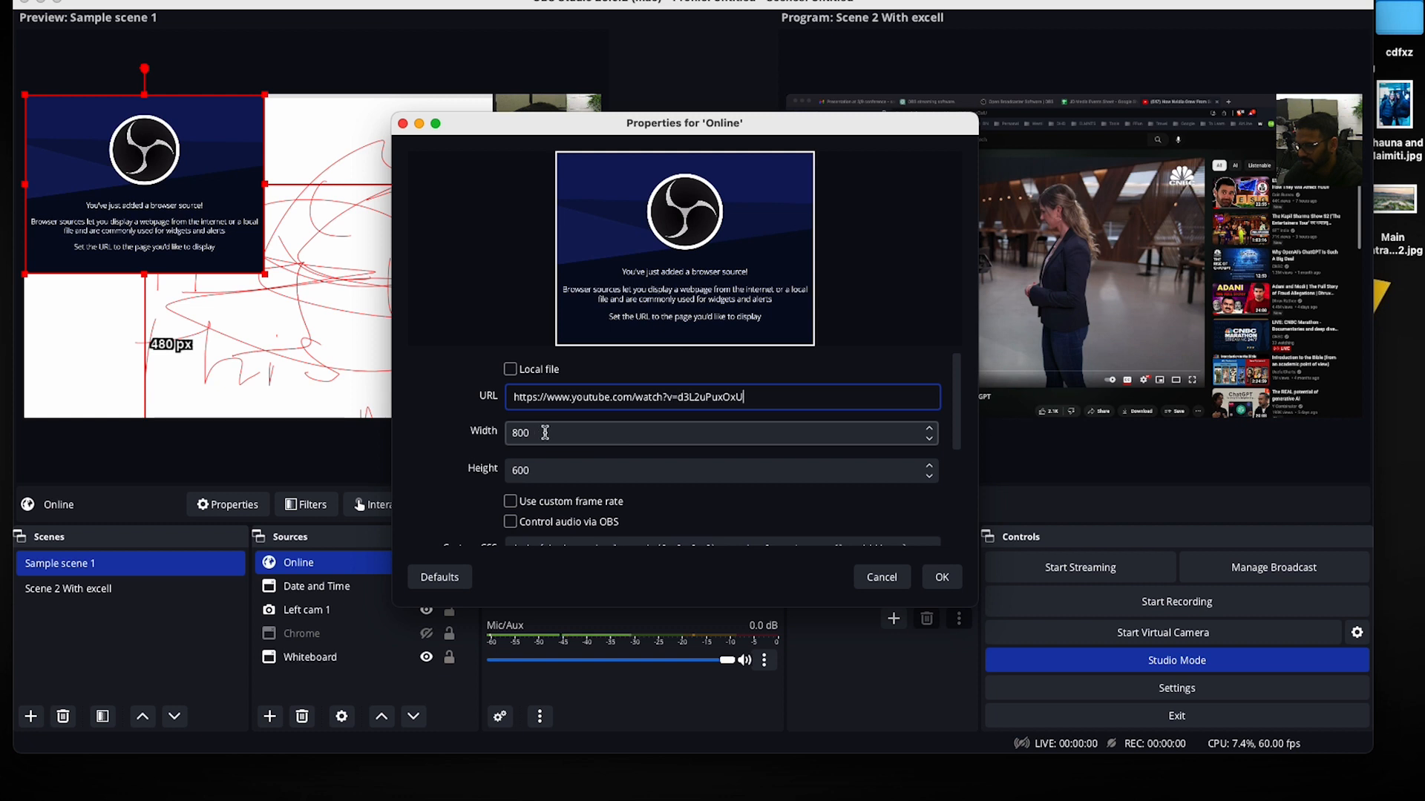
key(Tab)
text(1920)
key(Tab)
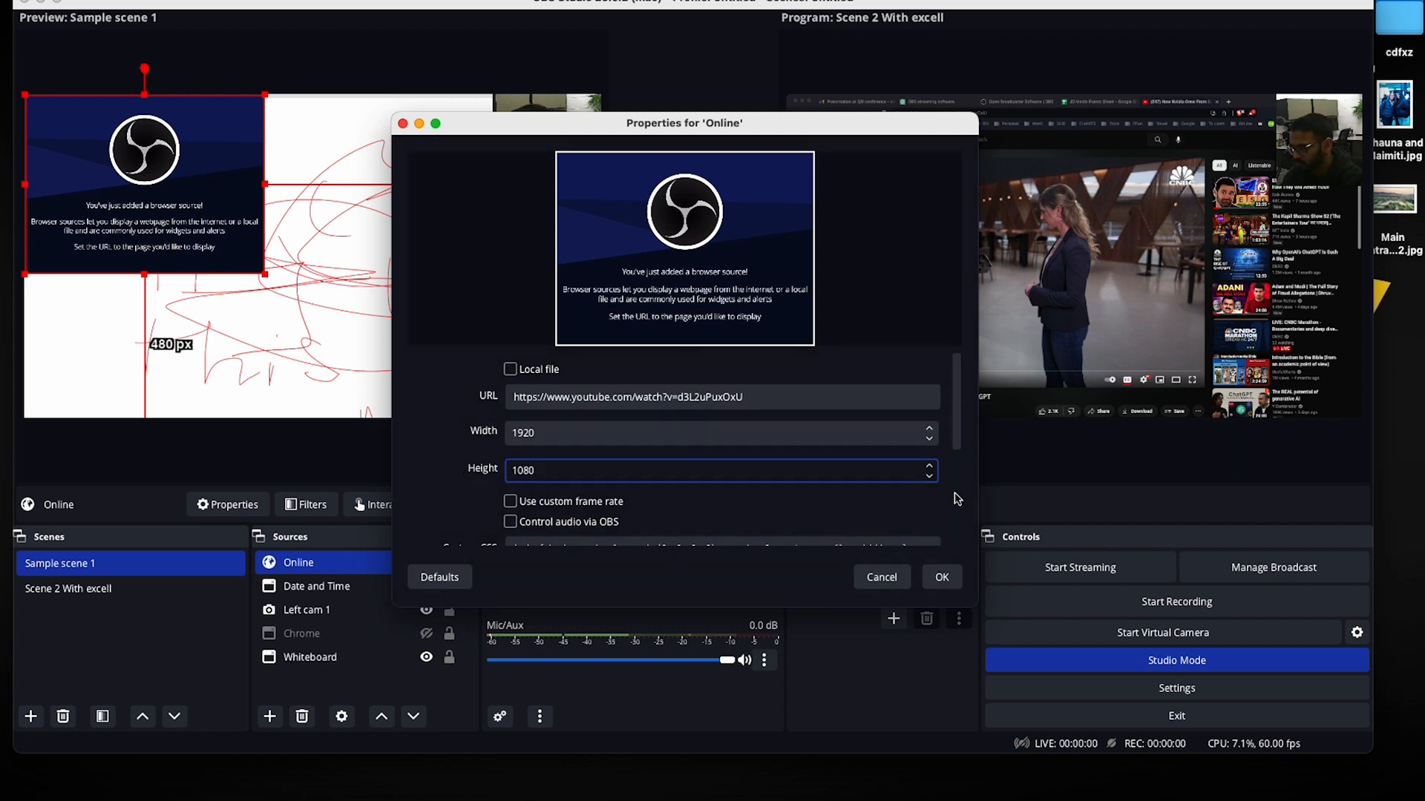
click(942, 577)
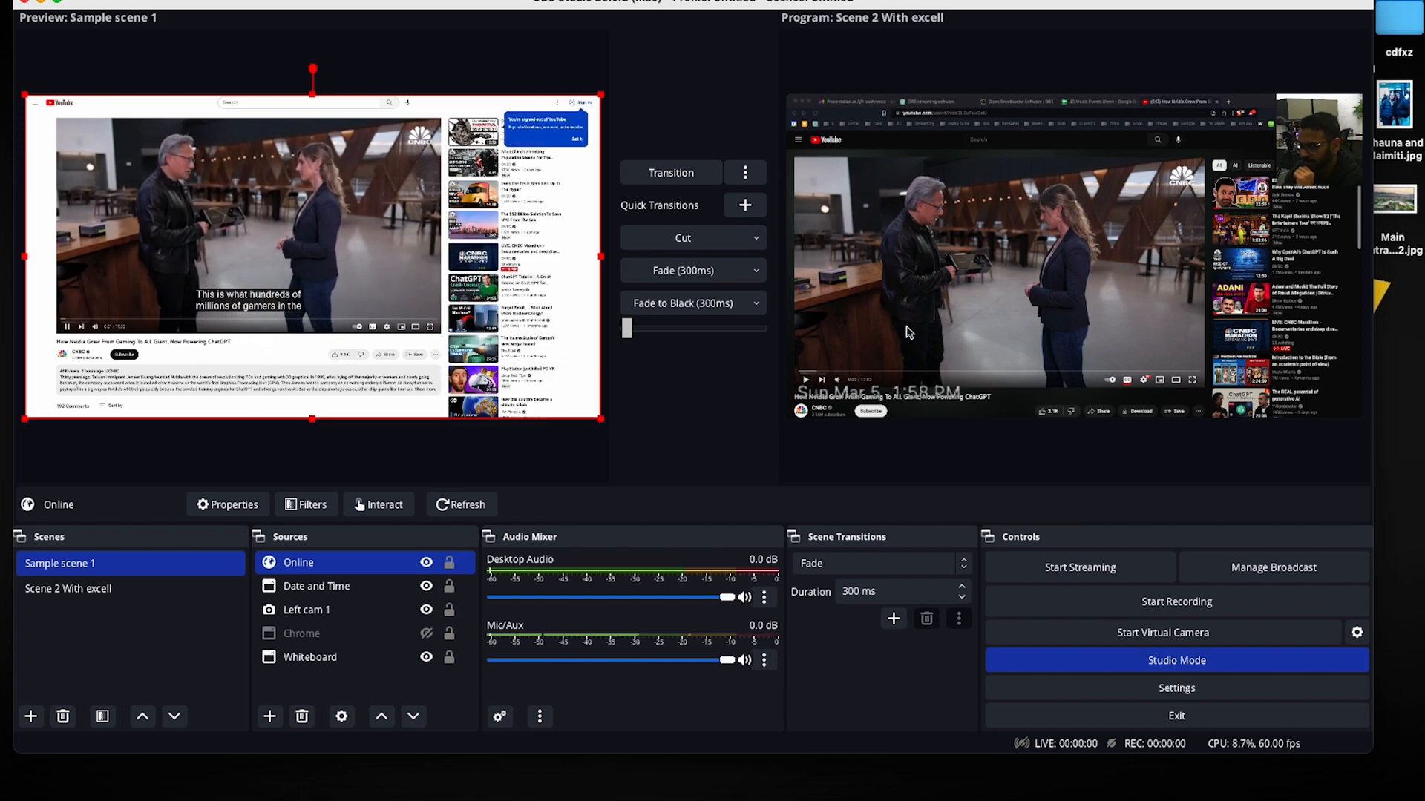
Transition Sample scene 1 to program output, and update the output with its Online source hidden
click(675, 175)
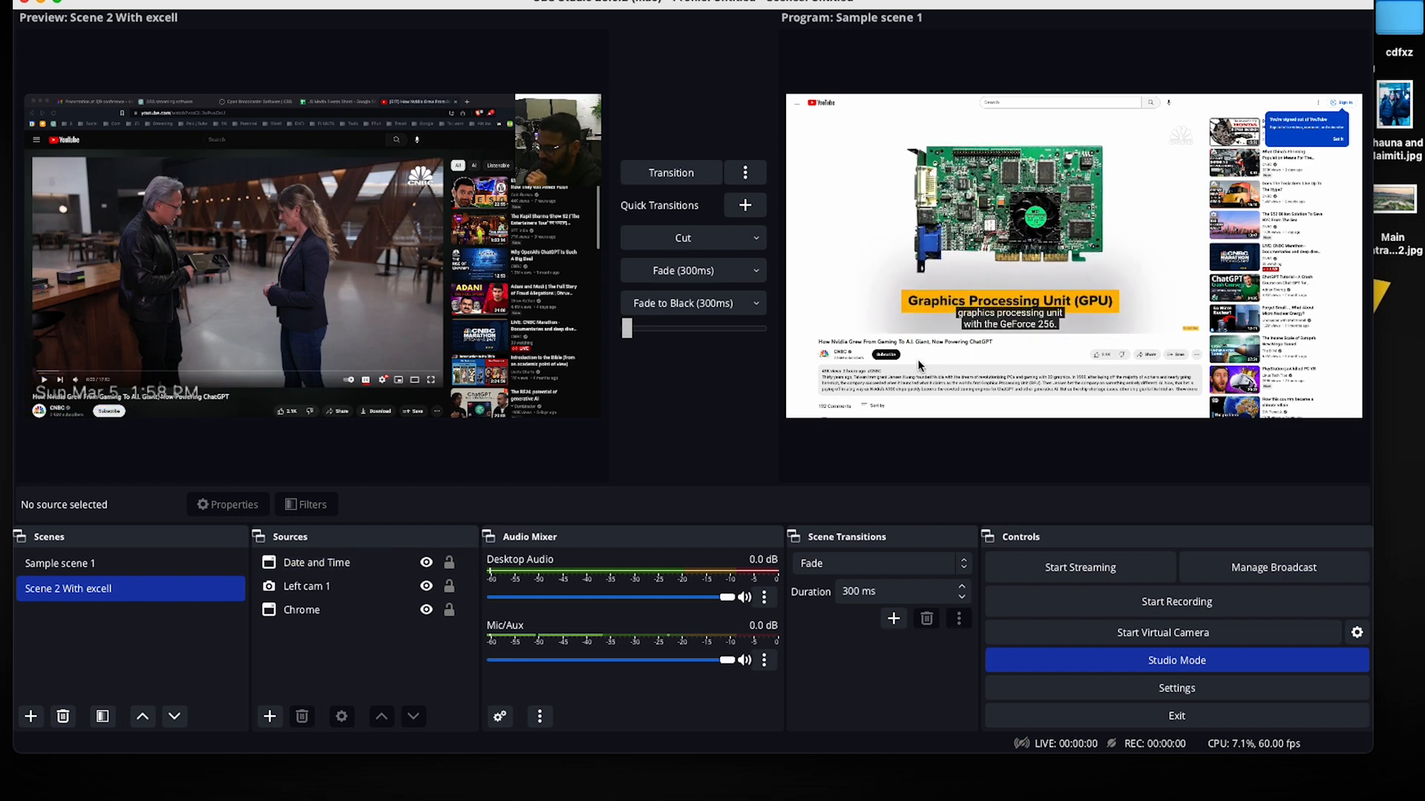
click(146, 566)
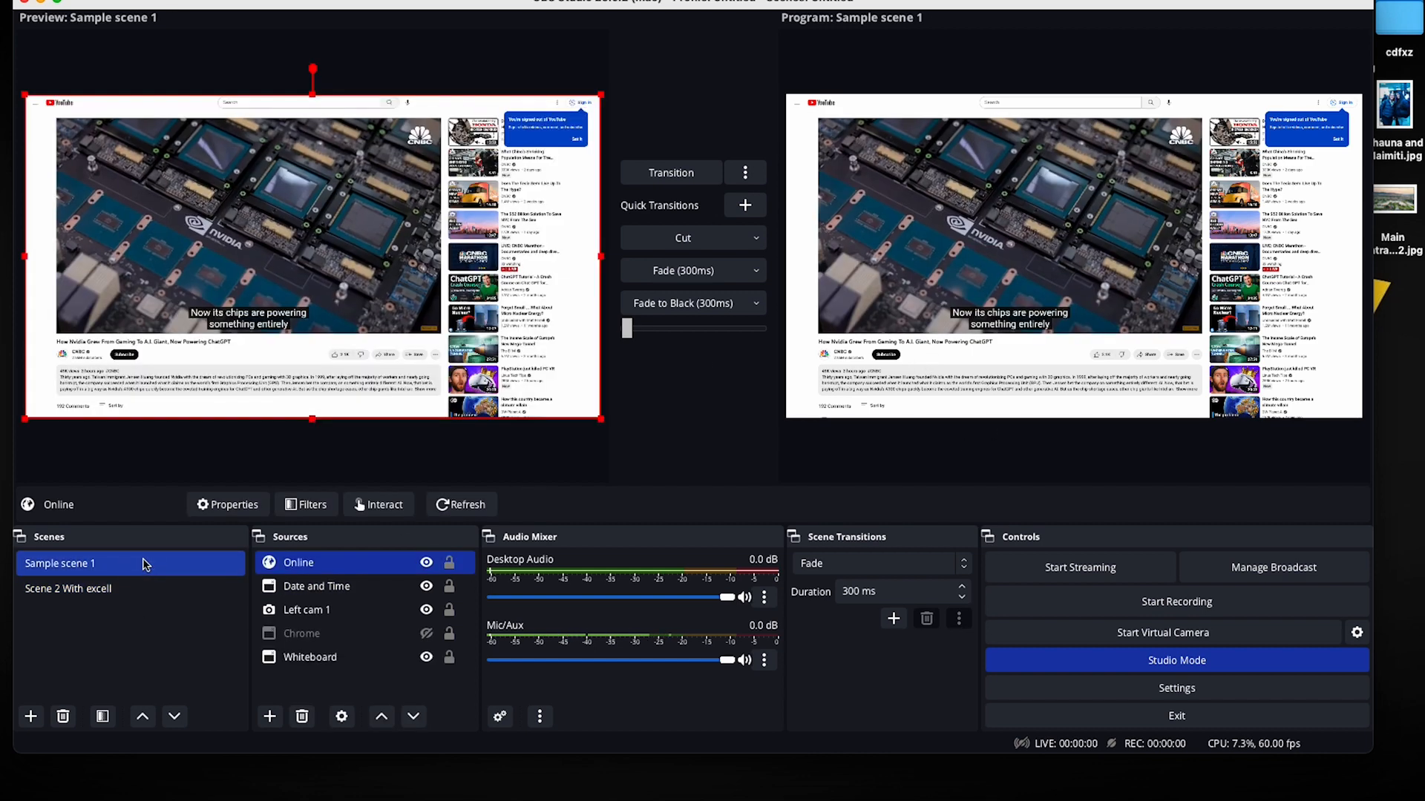
click(426, 562)
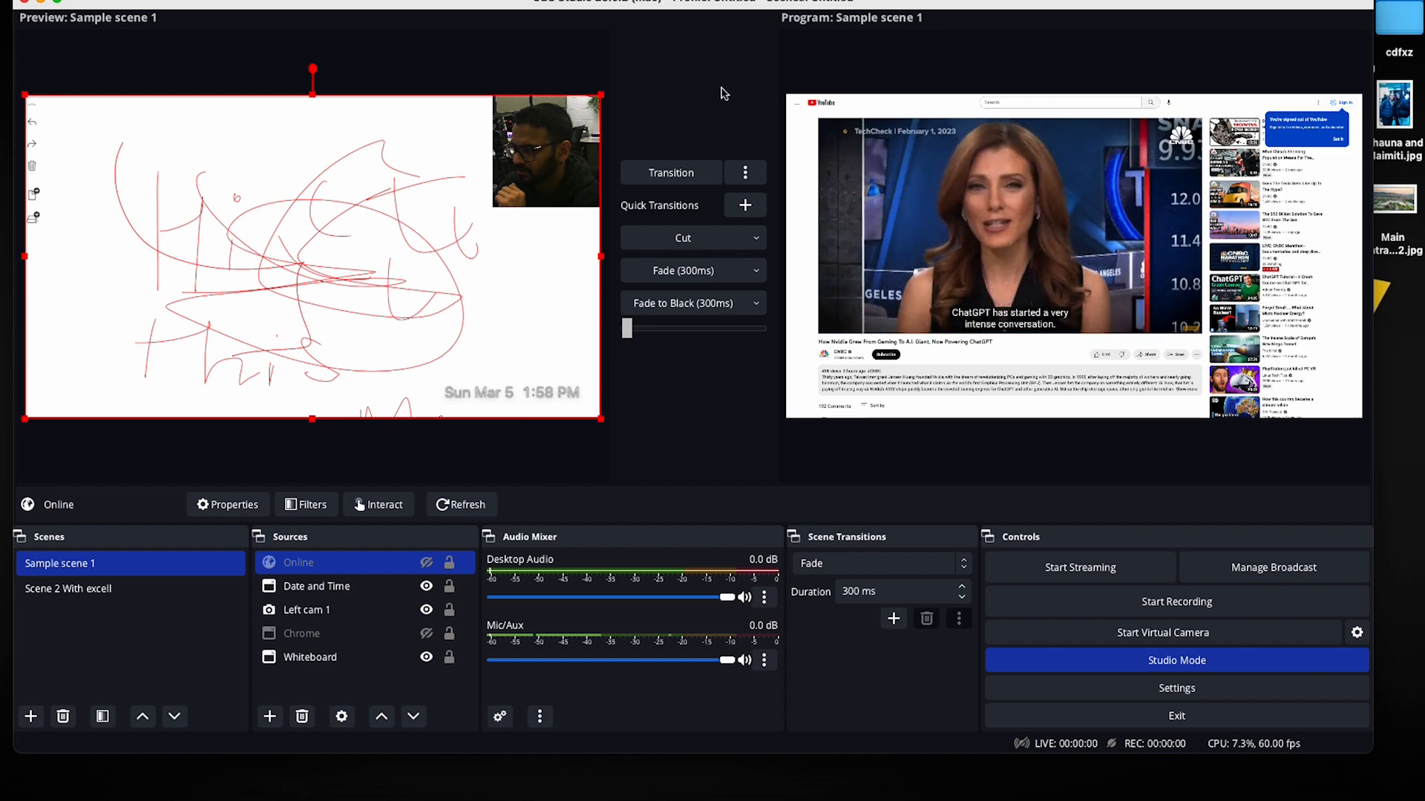
click(671, 172)
Alternate the previewed scene between the two scenes, finishing on Scene 2 With excell
click(148, 586)
click(147, 564)
click(151, 589)
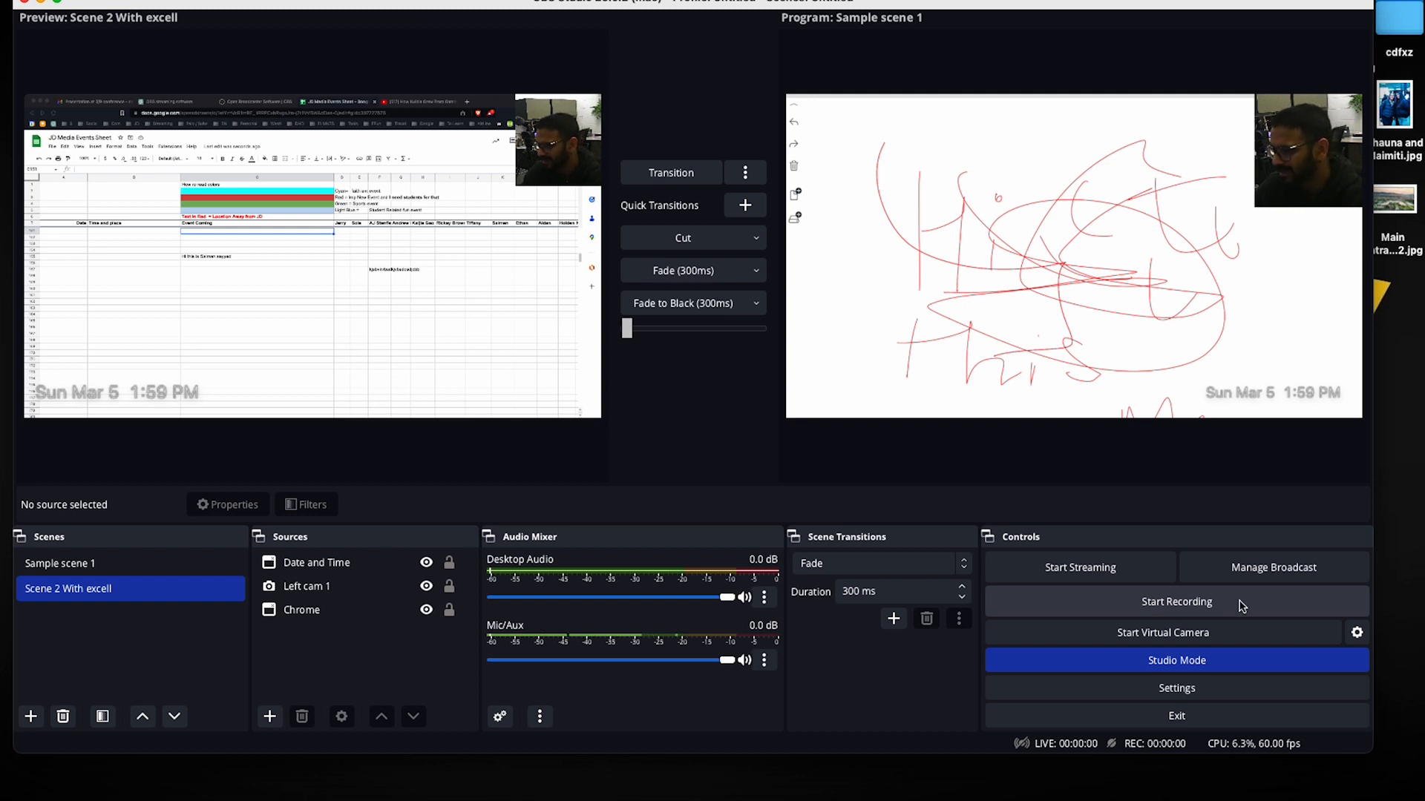
Create a Desktop folder named OBS Sample Video and set it as the recording path in the output settings
click(1183, 691)
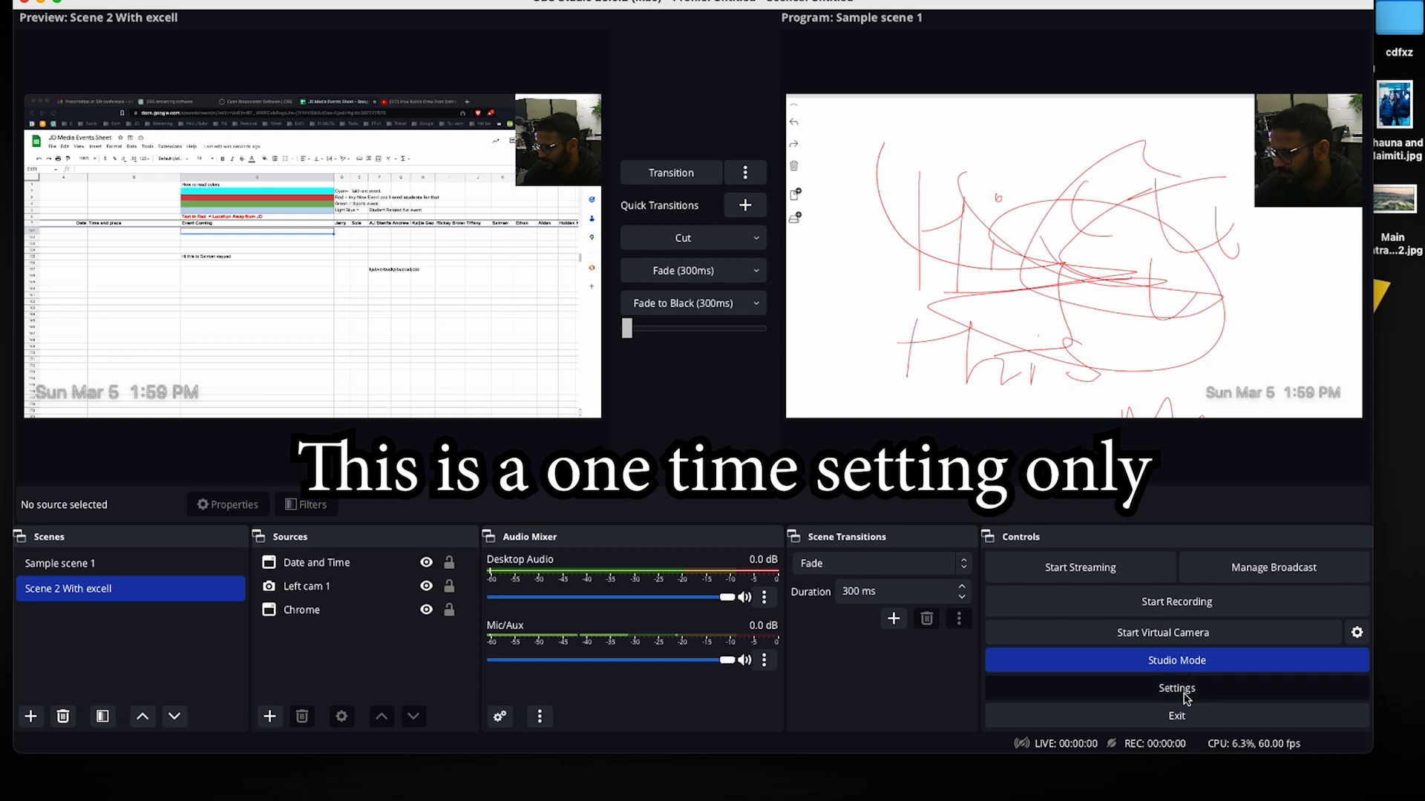
click(364, 164)
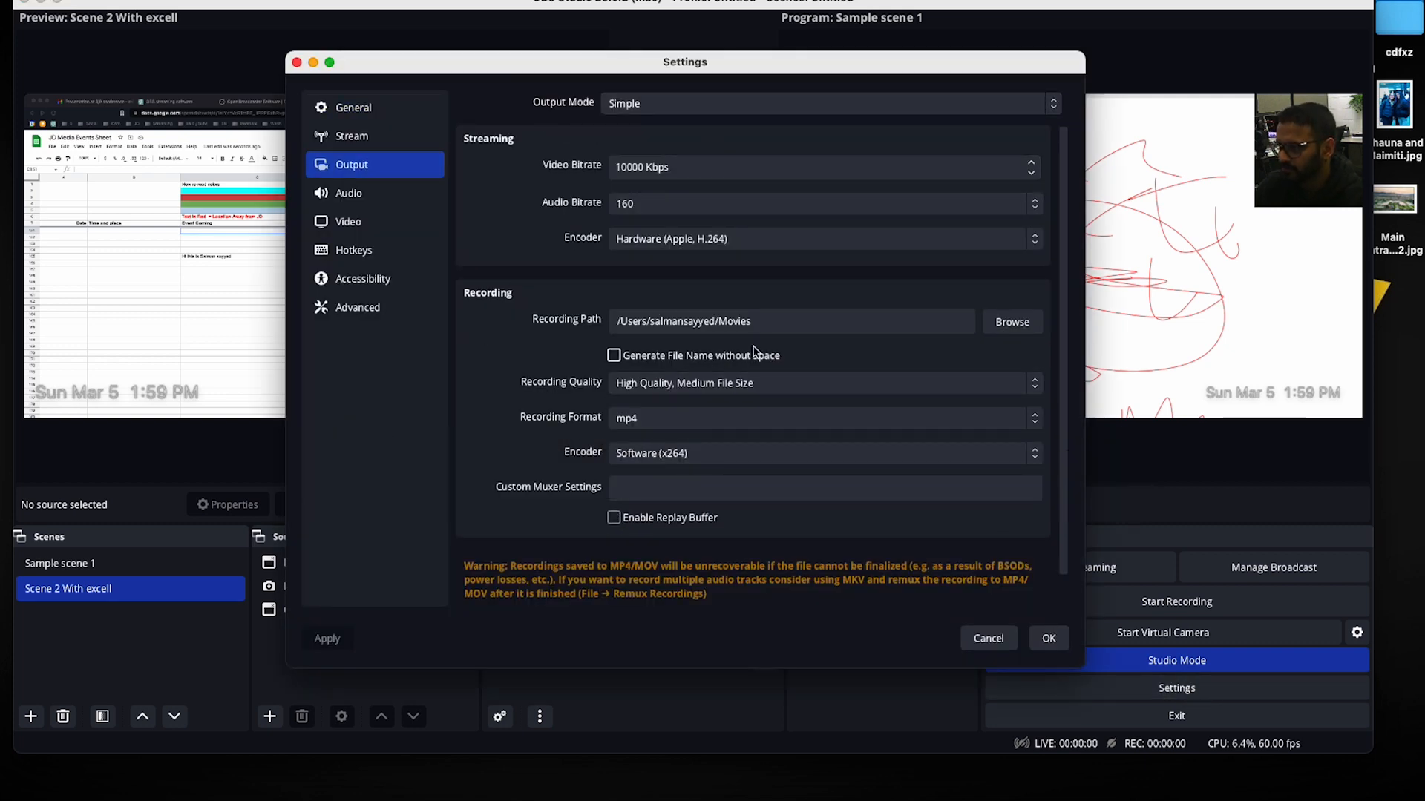
drag(791, 323, 591, 324)
click(799, 320)
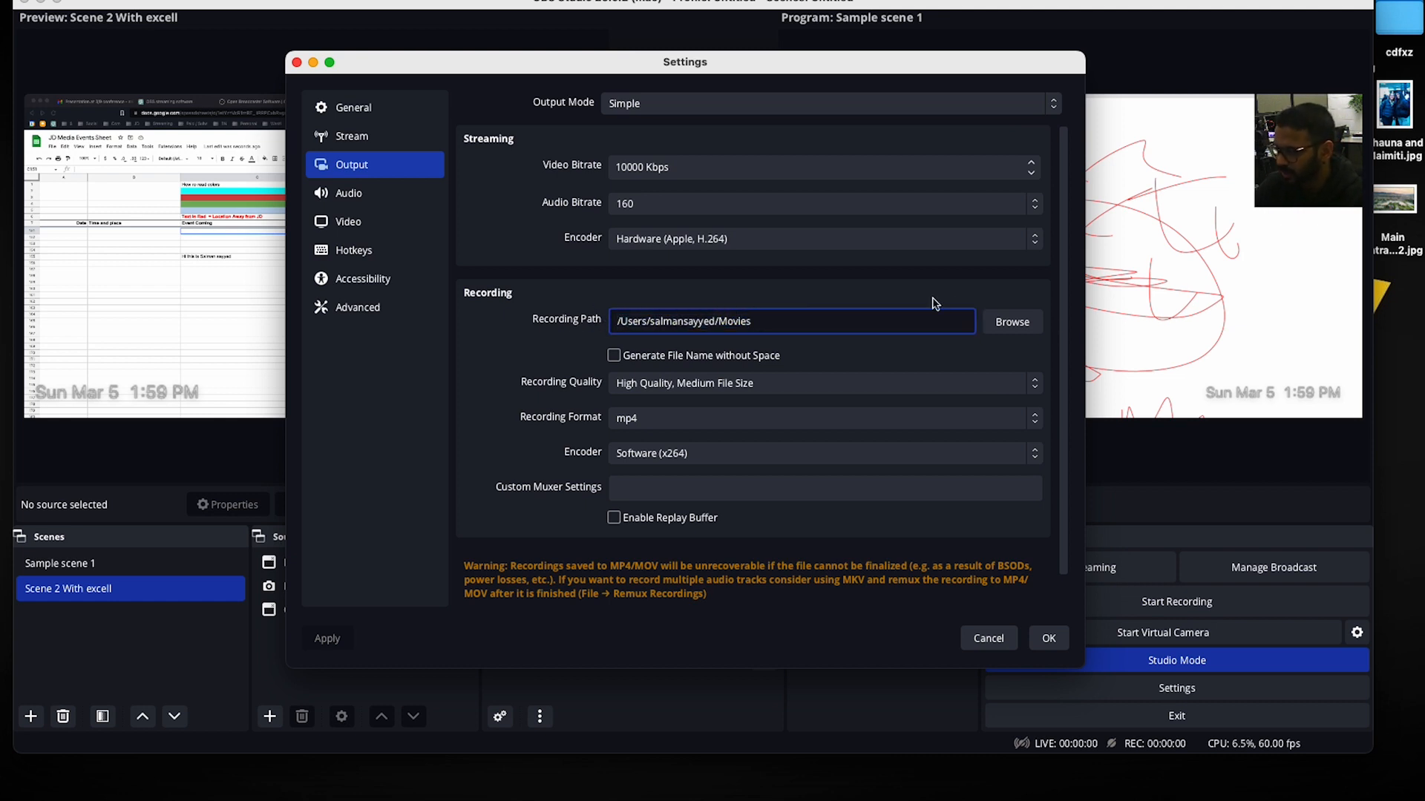
click(1012, 321)
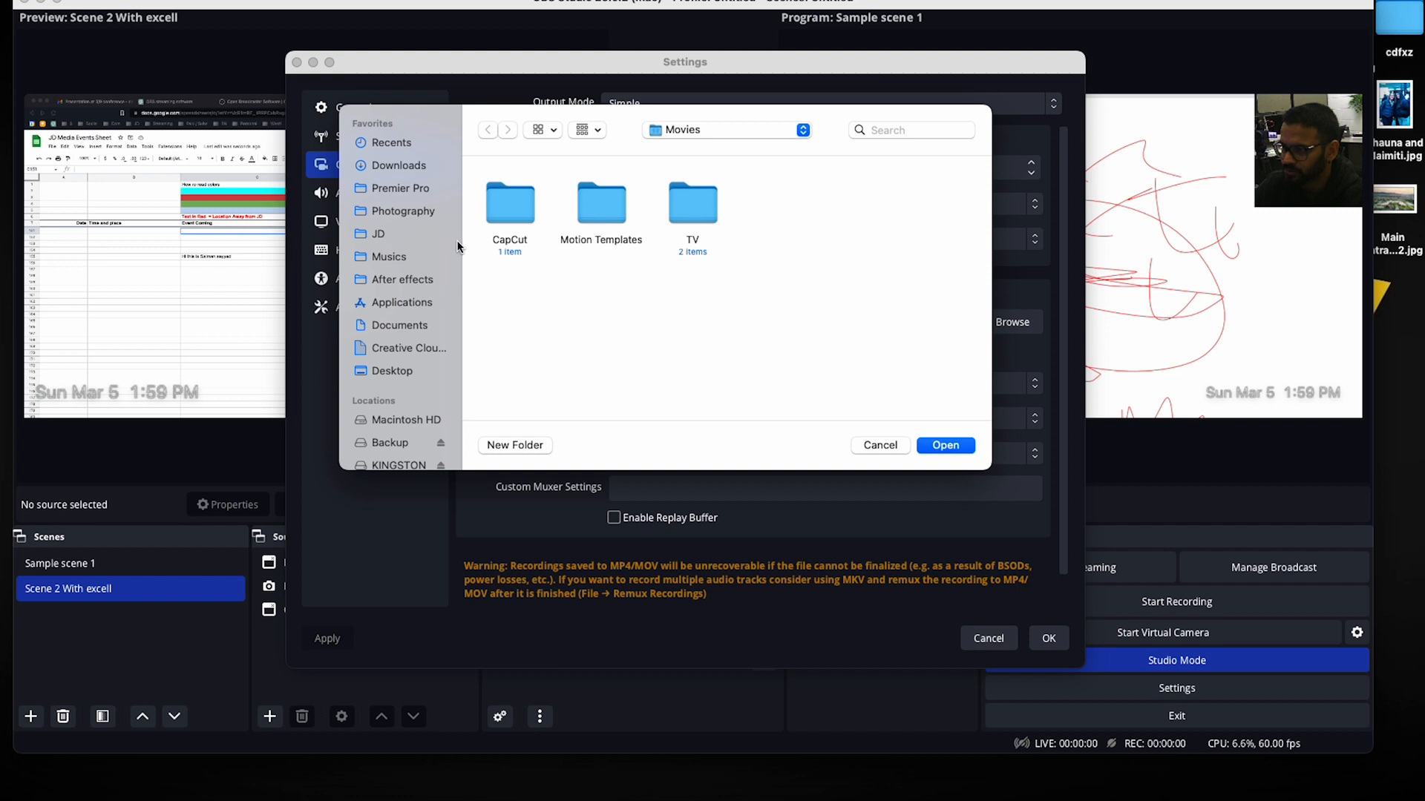
click(390, 369)
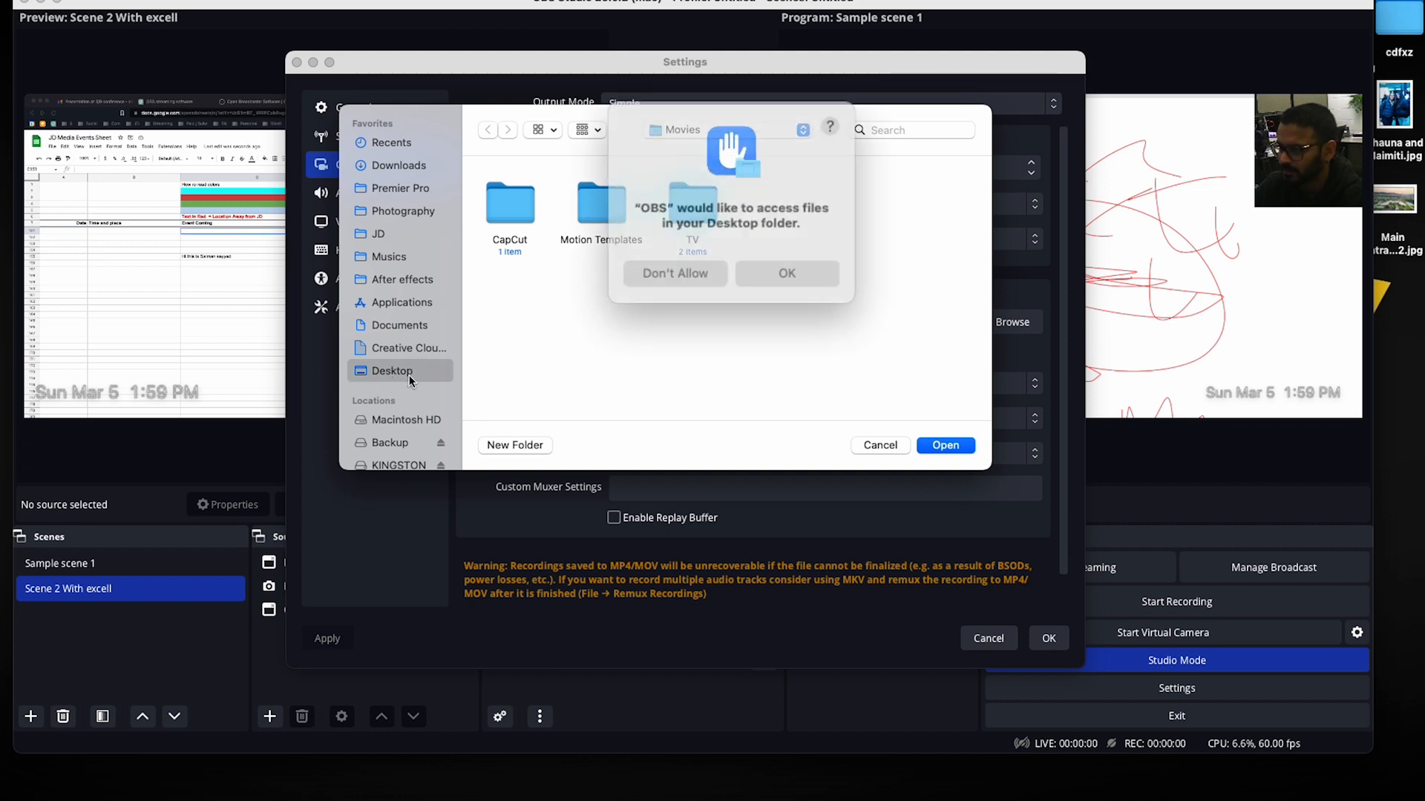
click(777, 267)
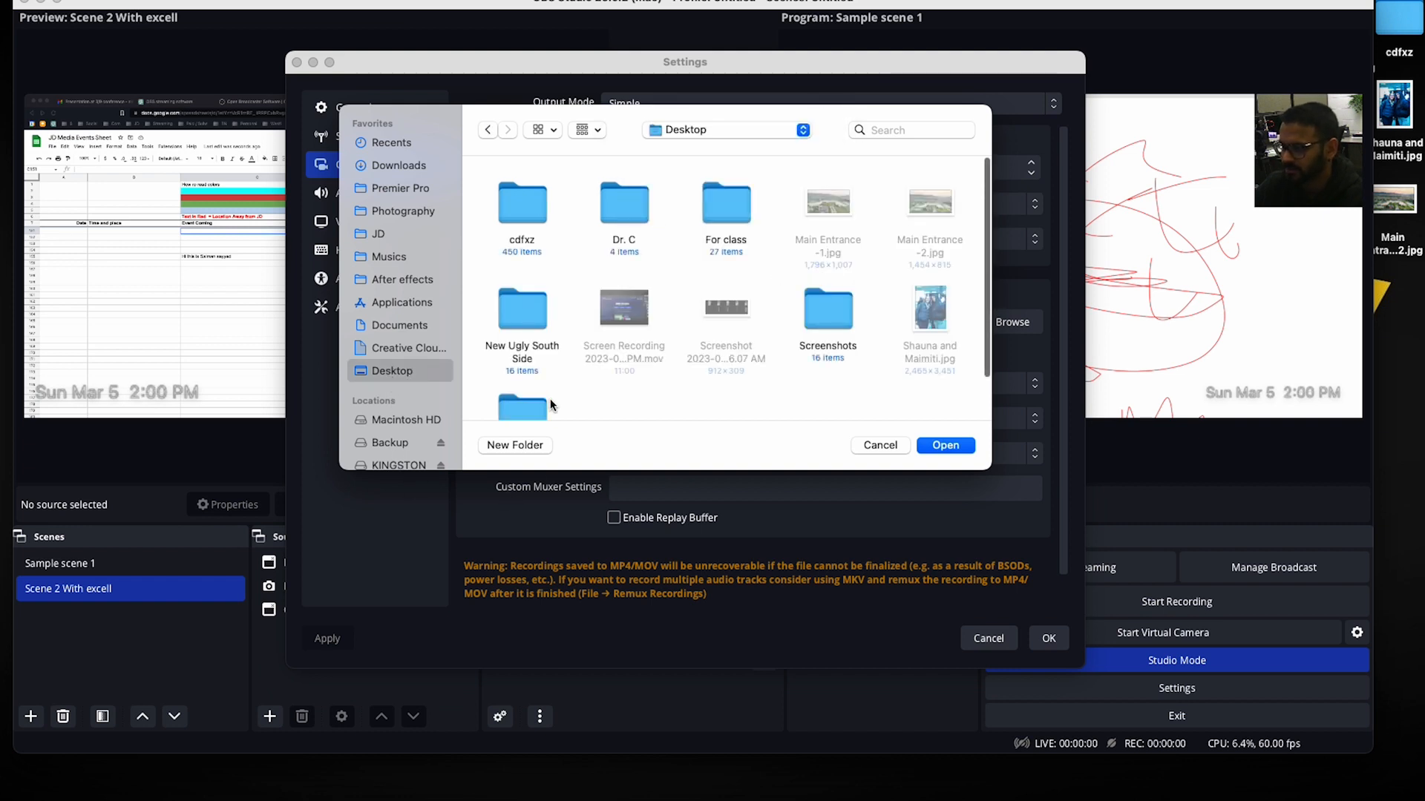
click(525, 445)
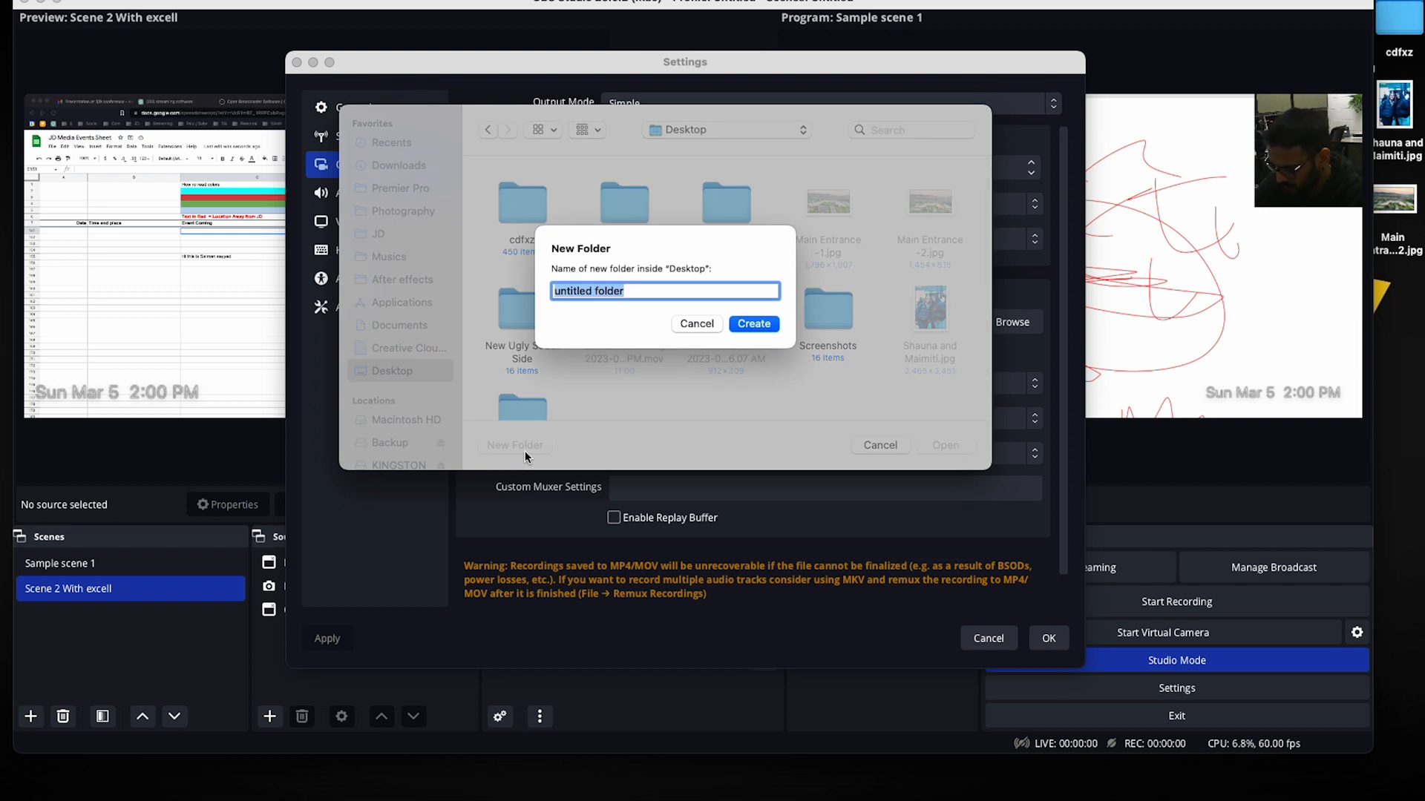
text(OBS S)
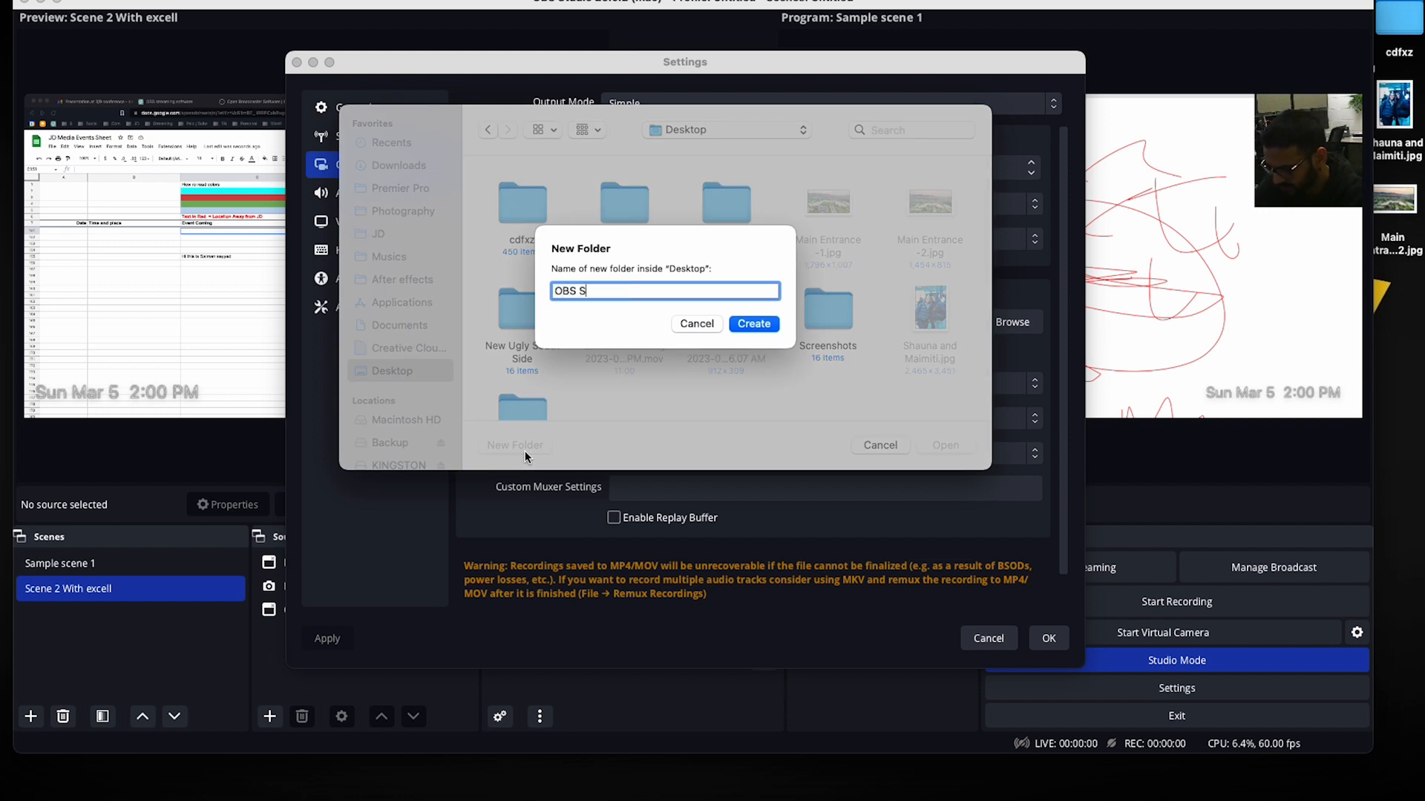
text(ample Video)
click(755, 324)
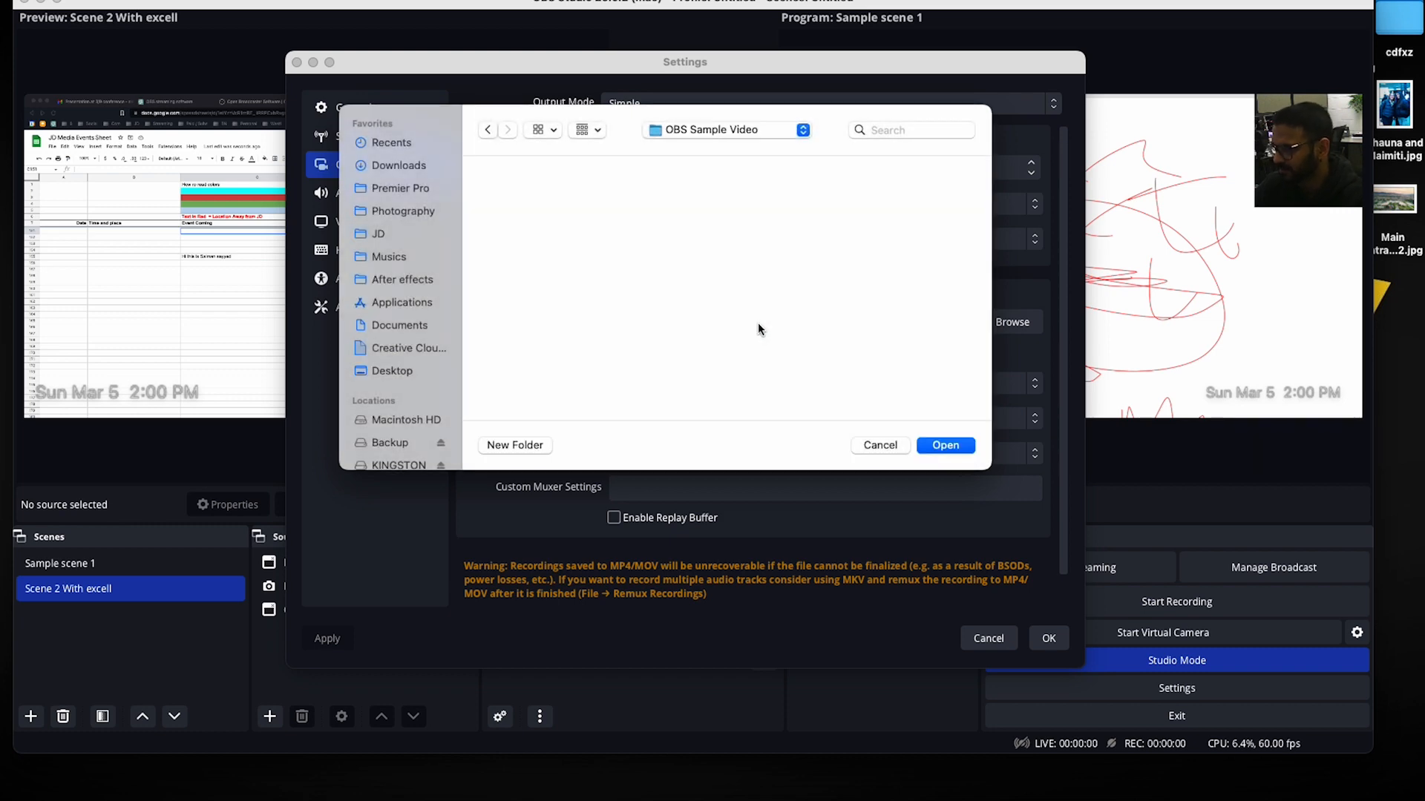
click(945, 446)
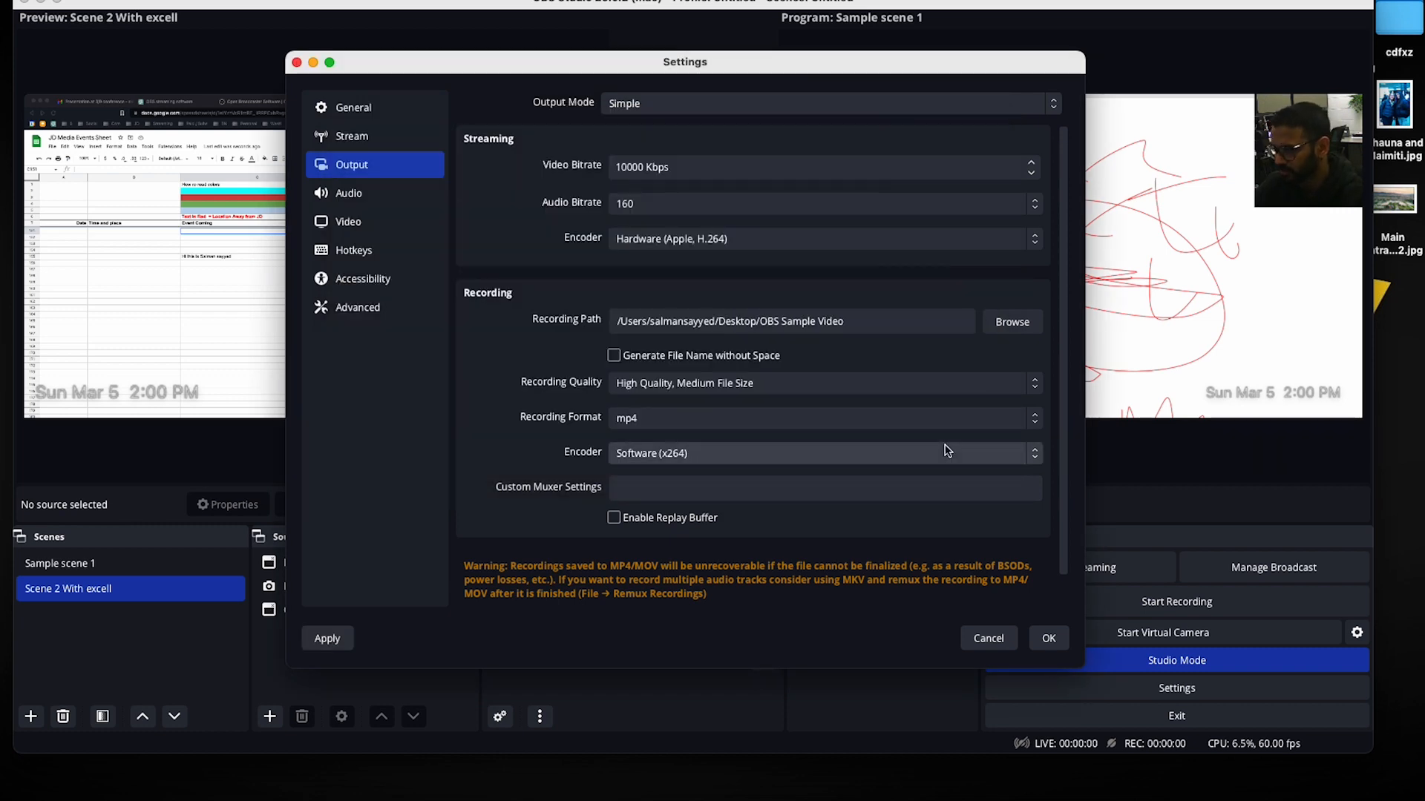
Choose High Quality, Medium File Size as recording quality and mp4 as recording format, and save the settings
click(777, 384)
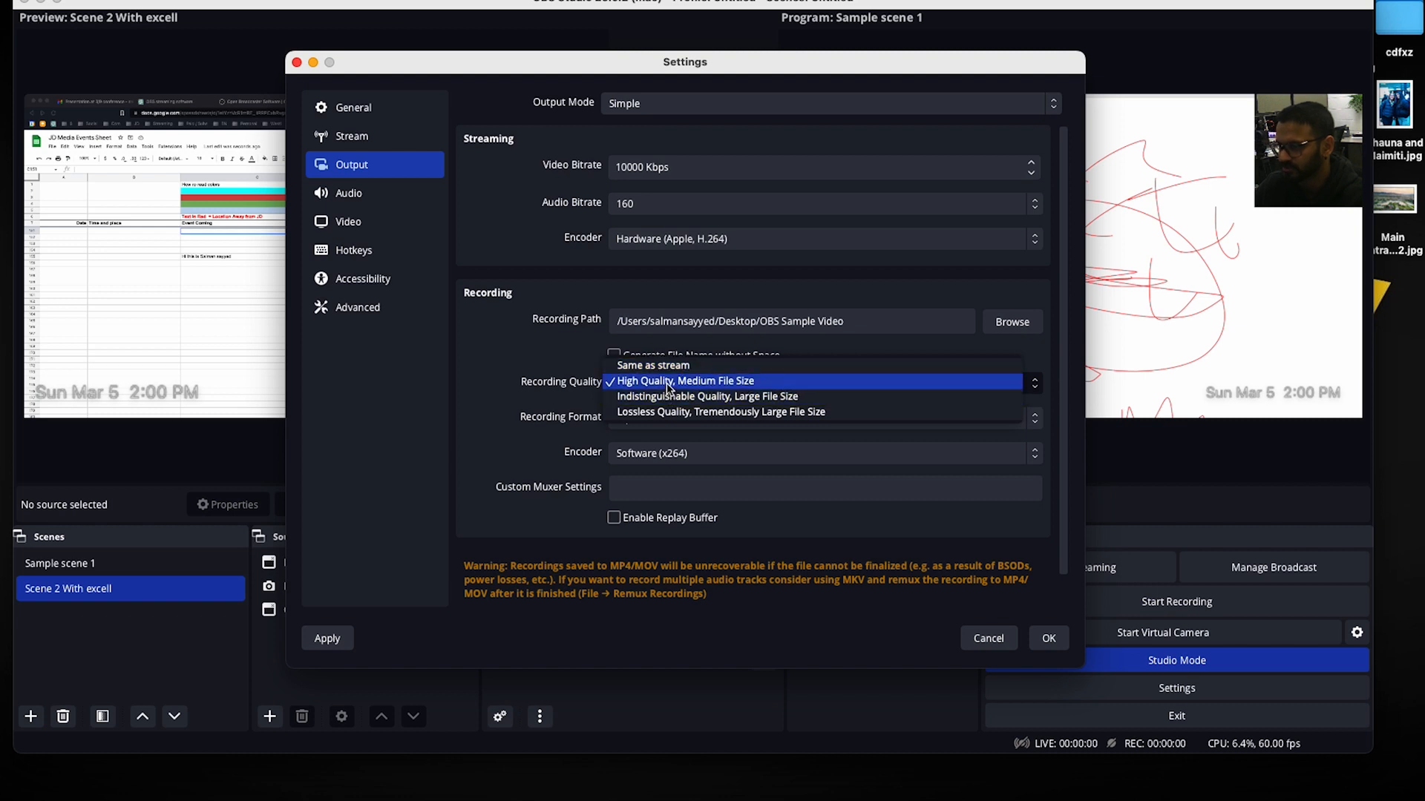
click(808, 381)
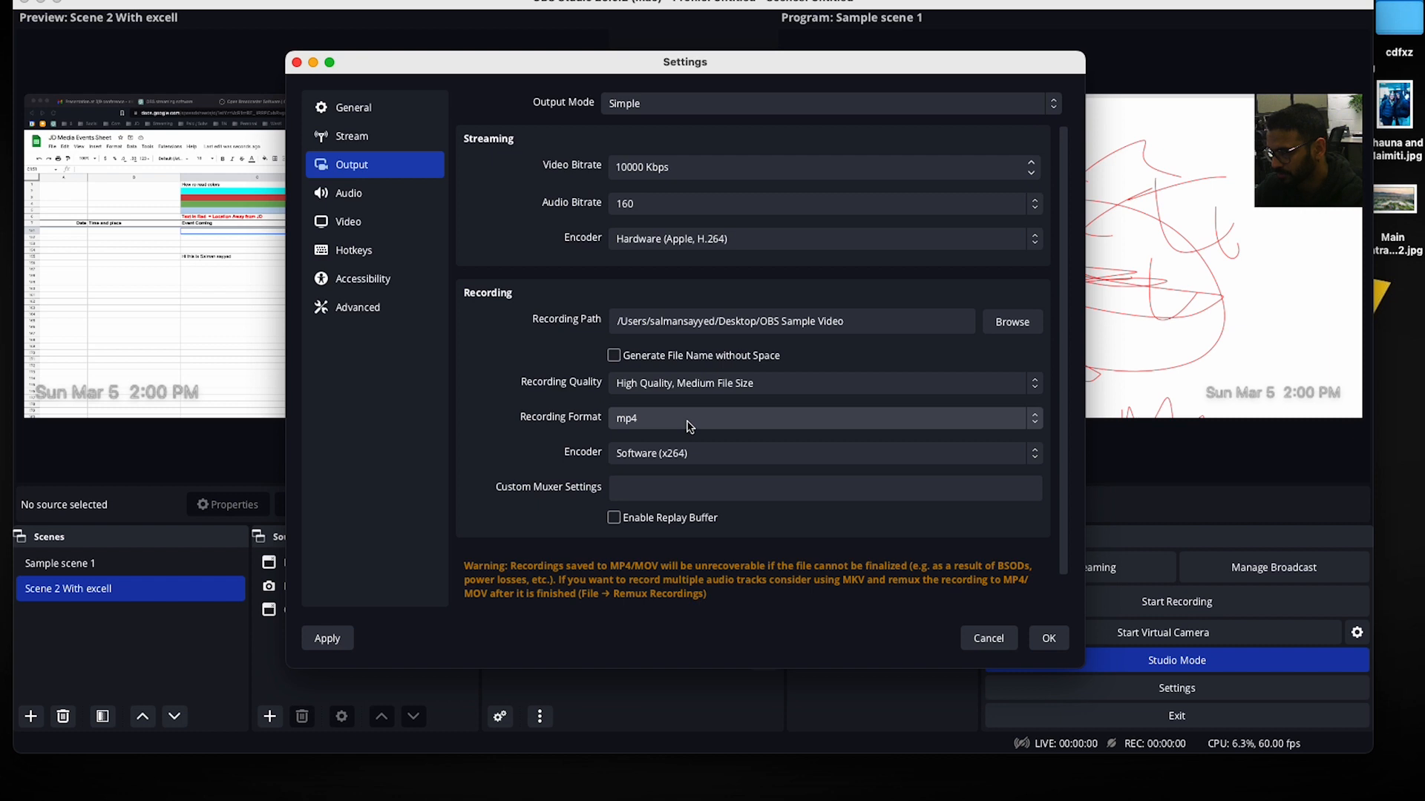
click(894, 425)
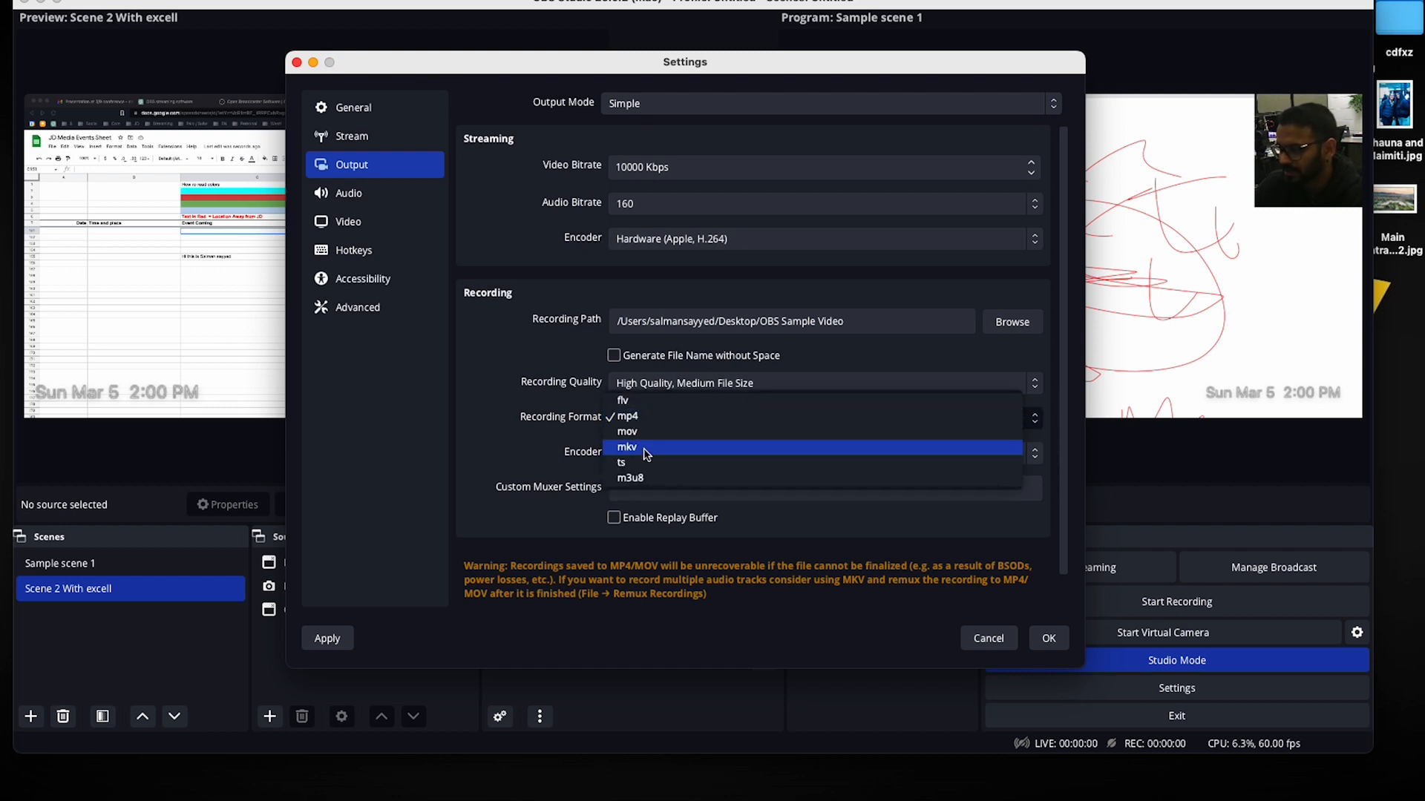
click(637, 416)
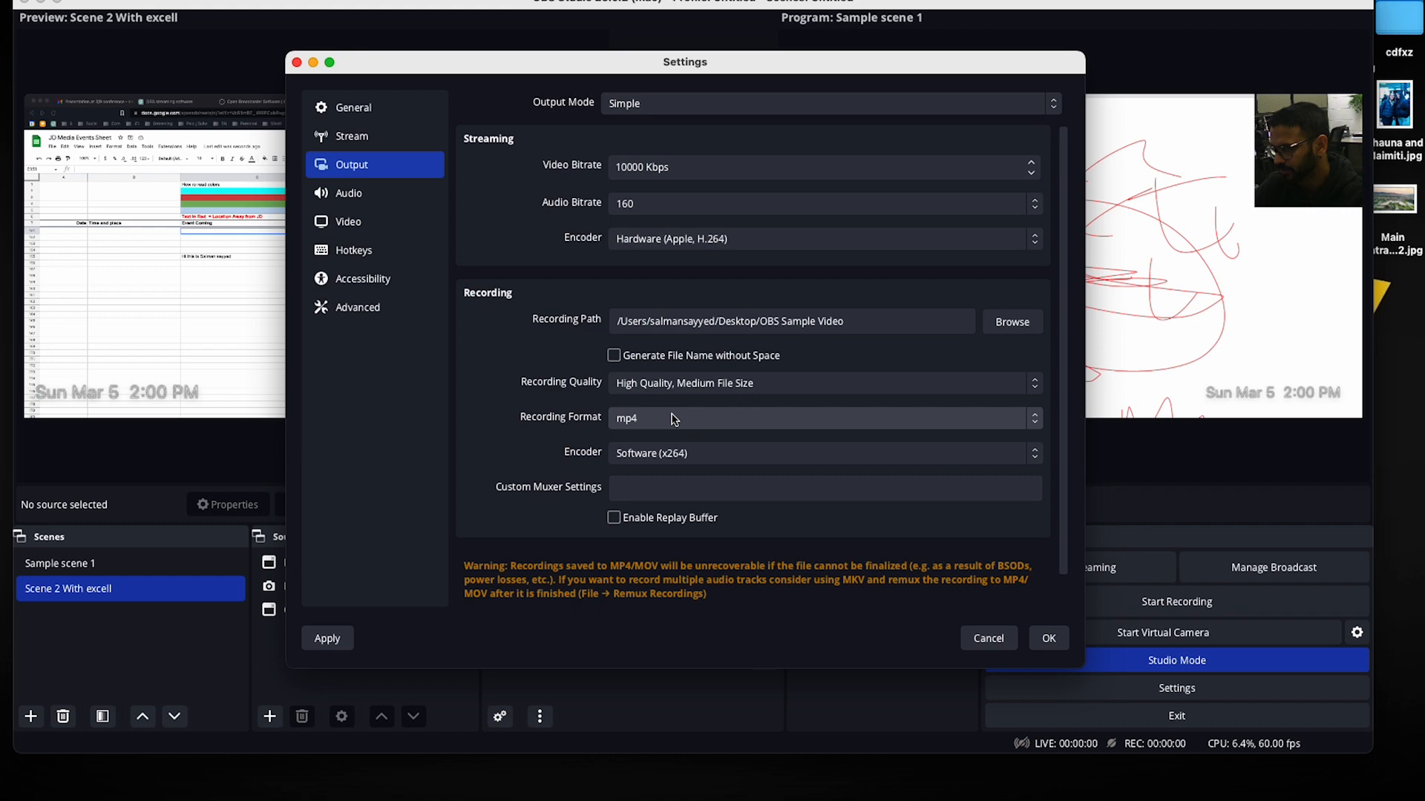
click(1047, 638)
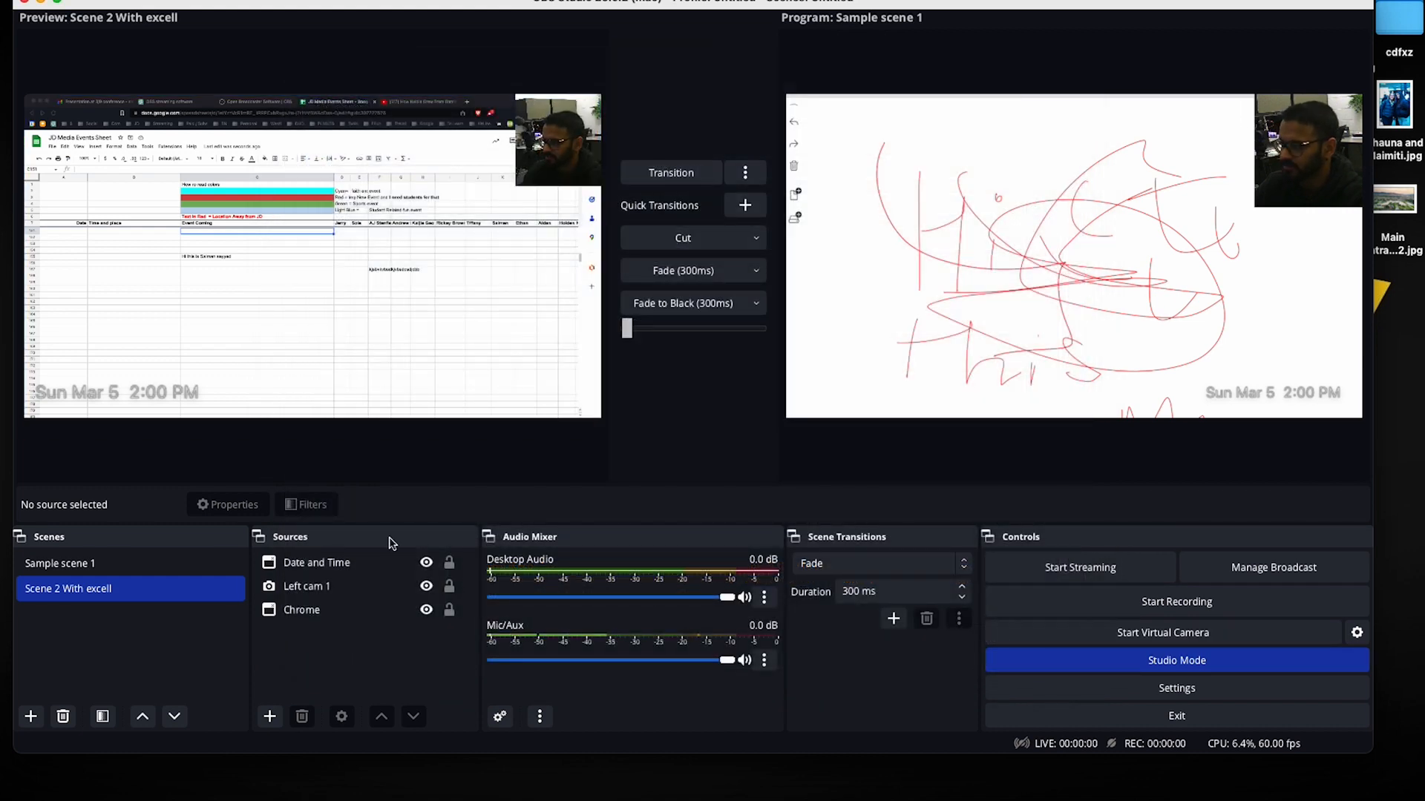
Start recording and transition Scene 2 With excell to program output
click(1167, 598)
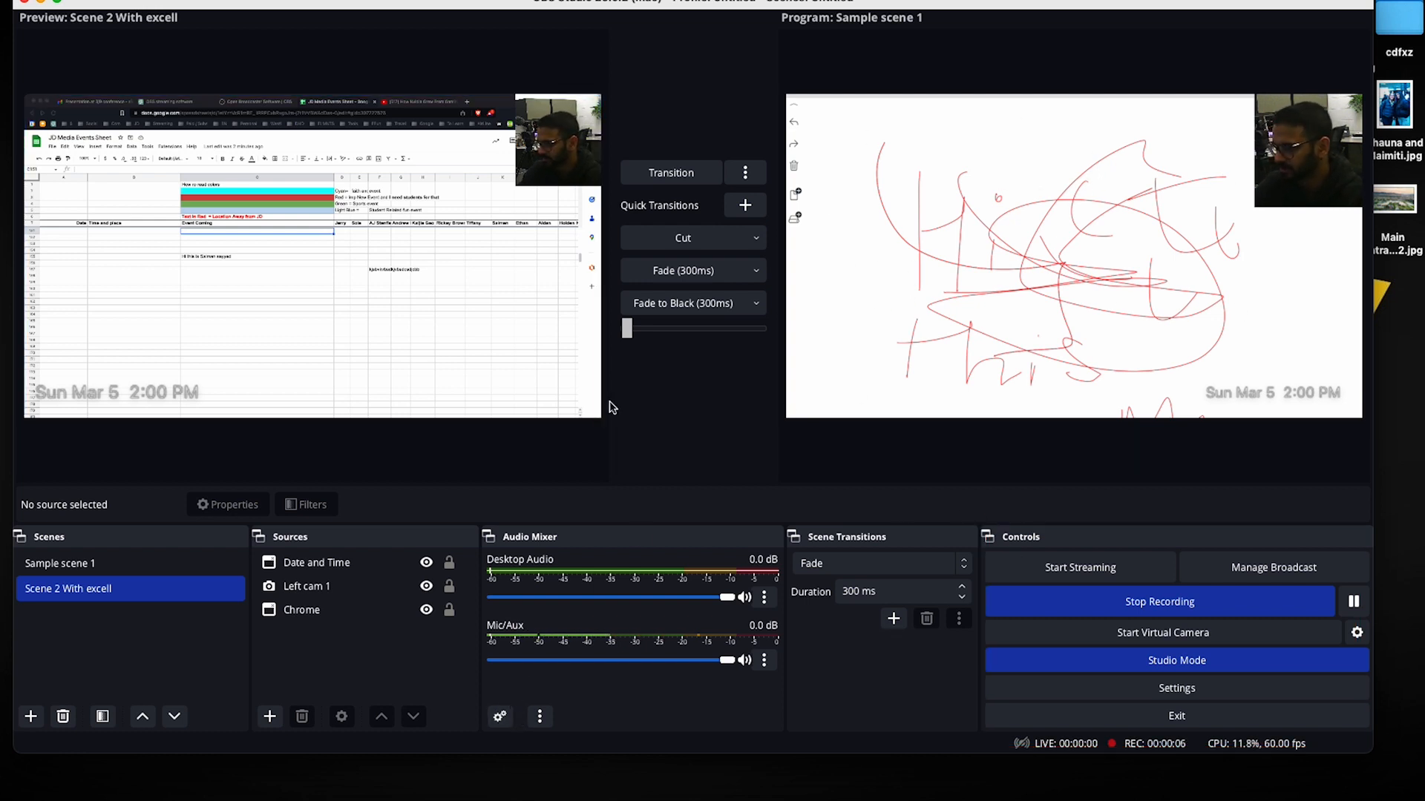
click(671, 172)
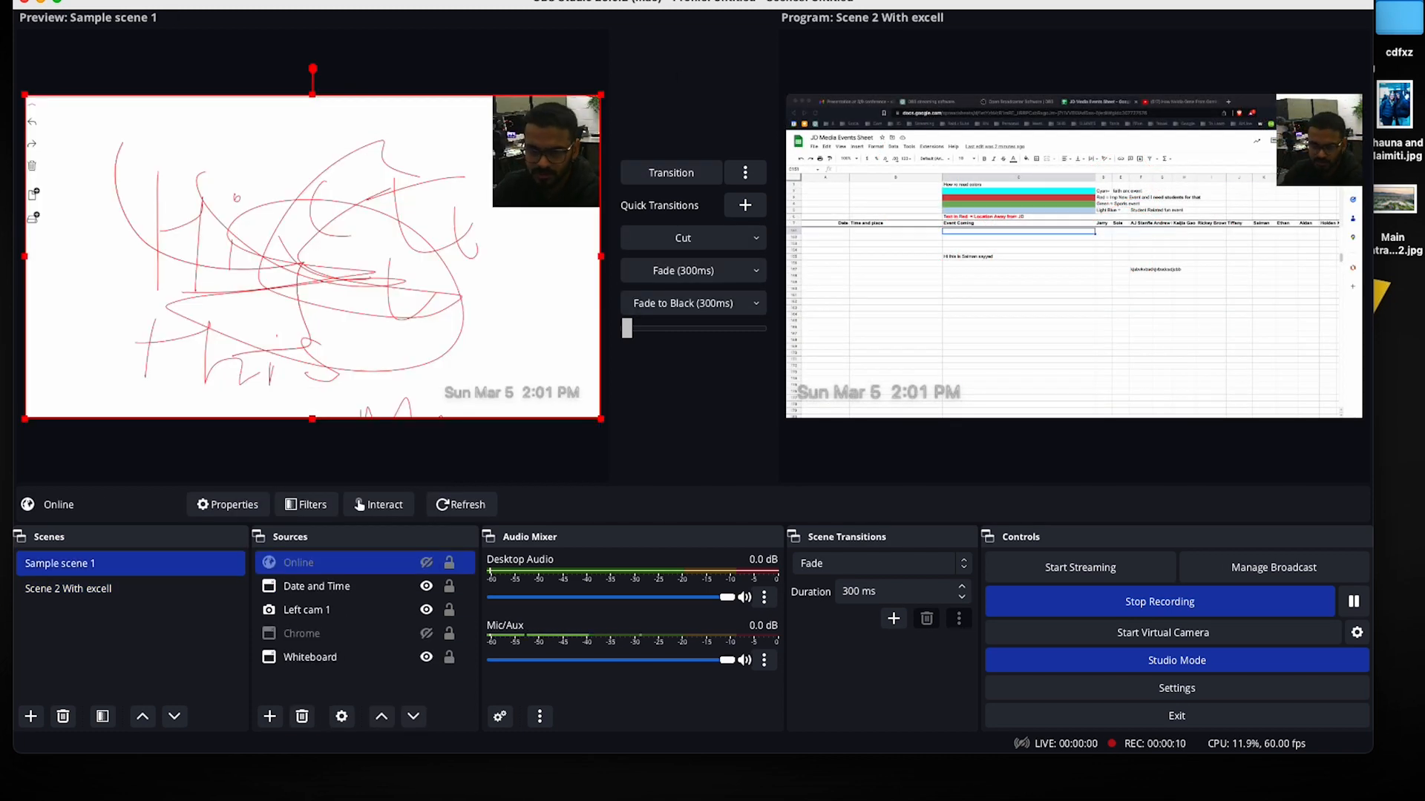
Enter filler text in an empty Event Coming cell of the JD Media Events Sheet while it is being recorded
click(1103, 295)
click(1018, 283)
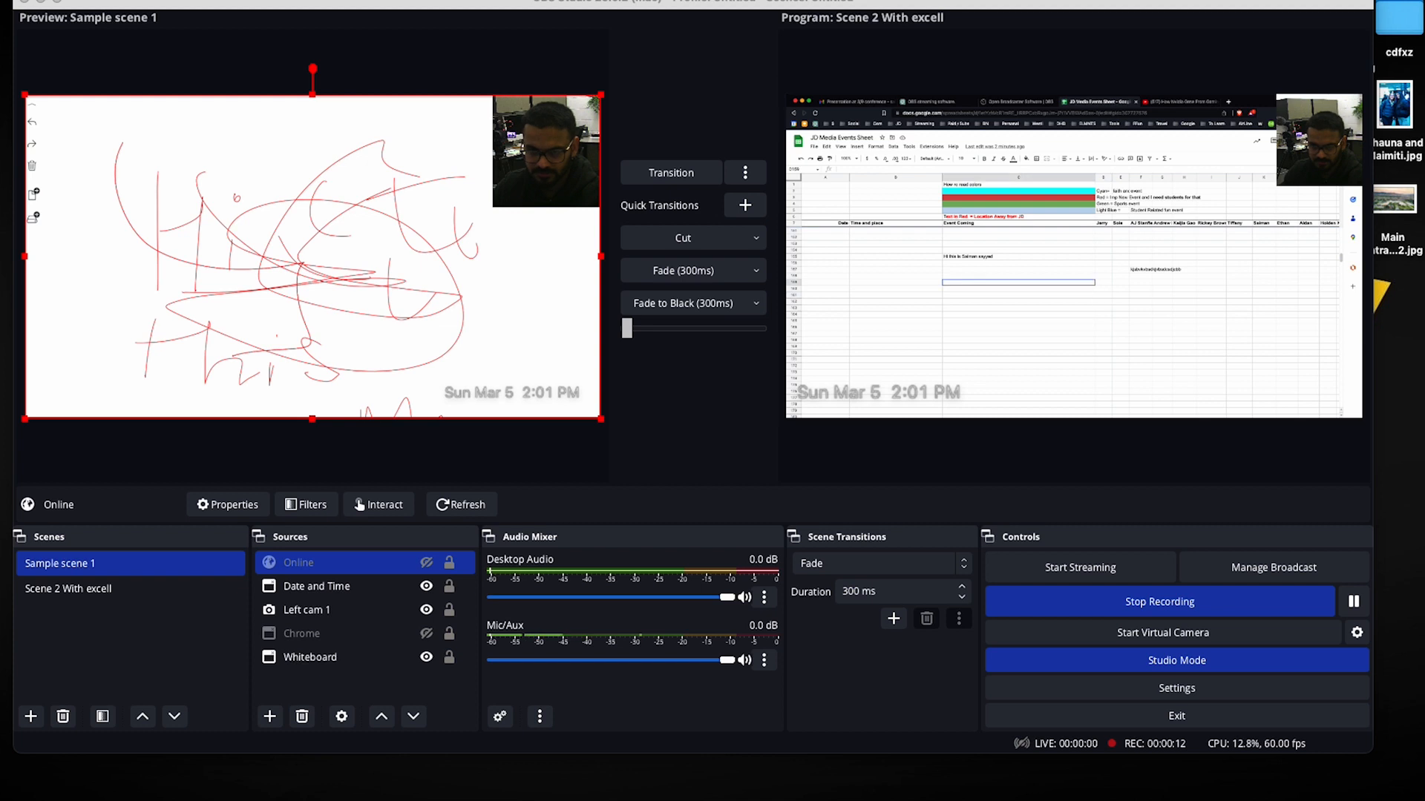
text(cwckjc dk d cdd)
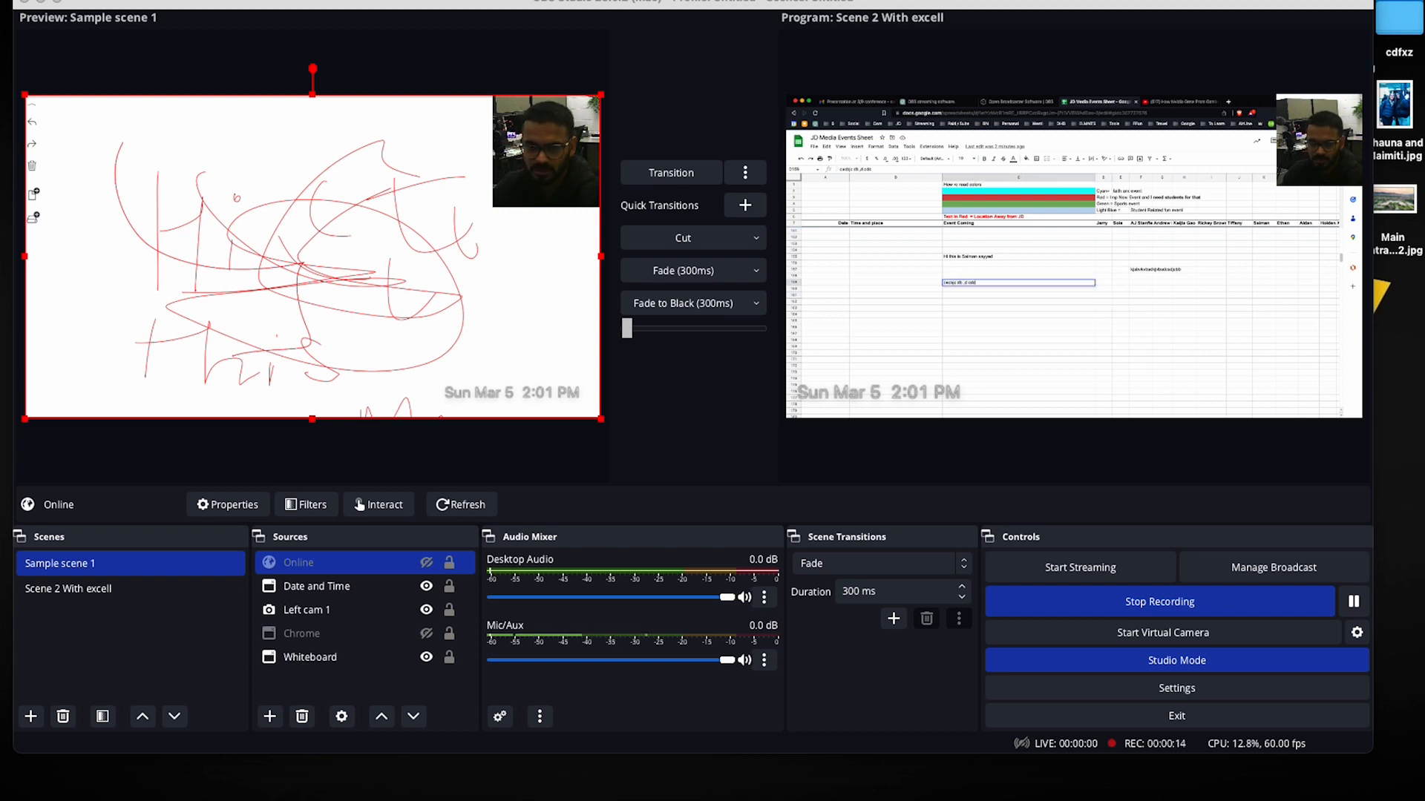
click(1019, 314)
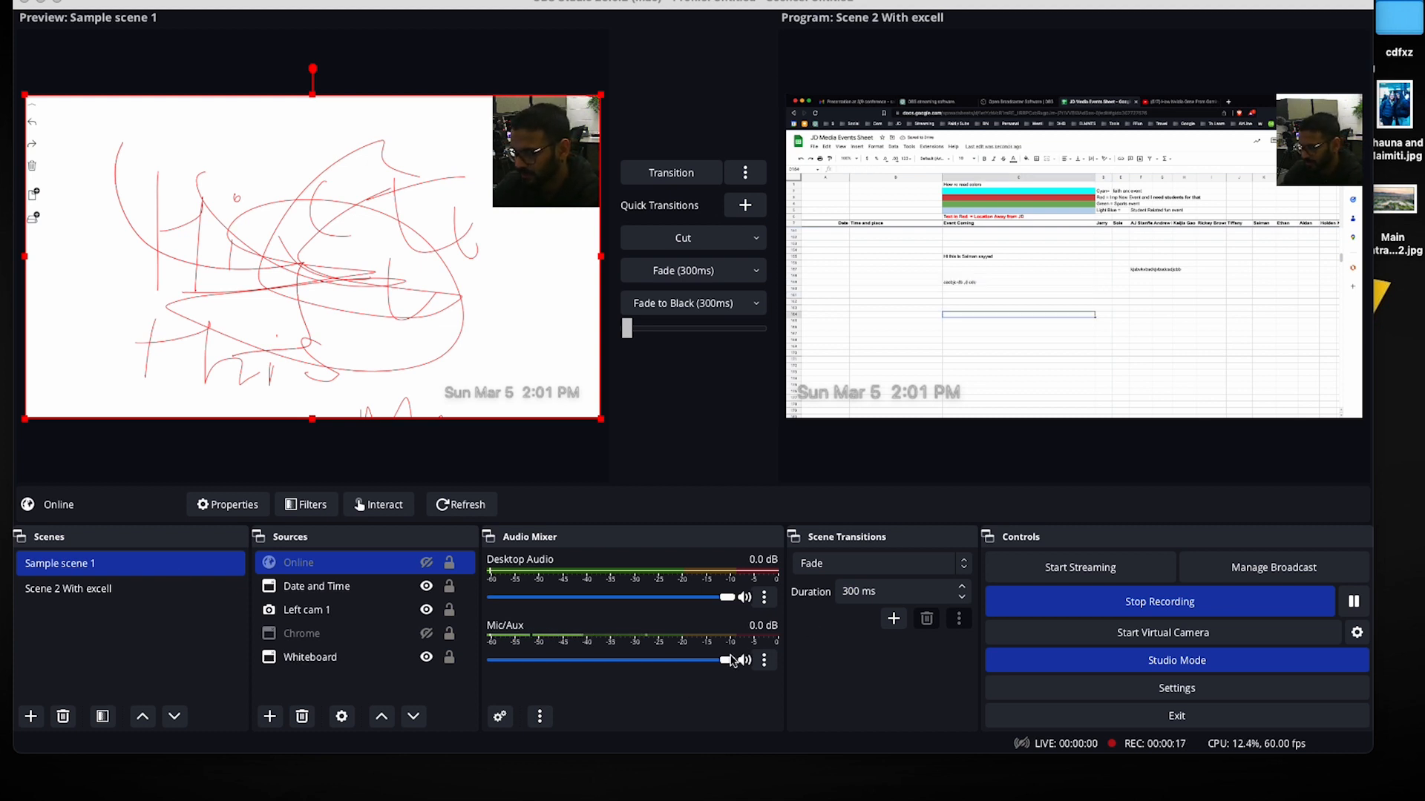
Lower the Mic/Aux and Desktop Audio levels to -inf dB
drag(732, 661, 357, 658)
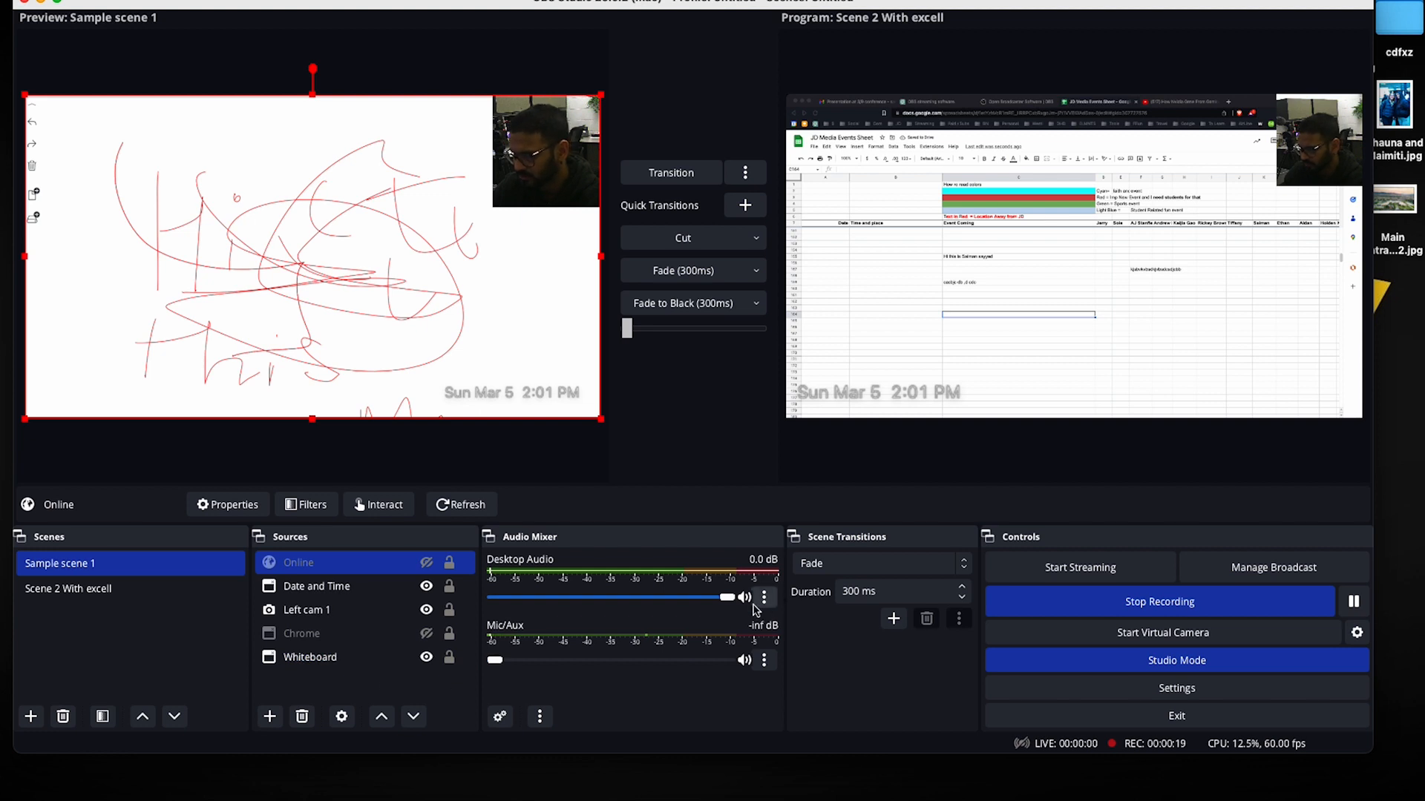
drag(729, 597, 414, 595)
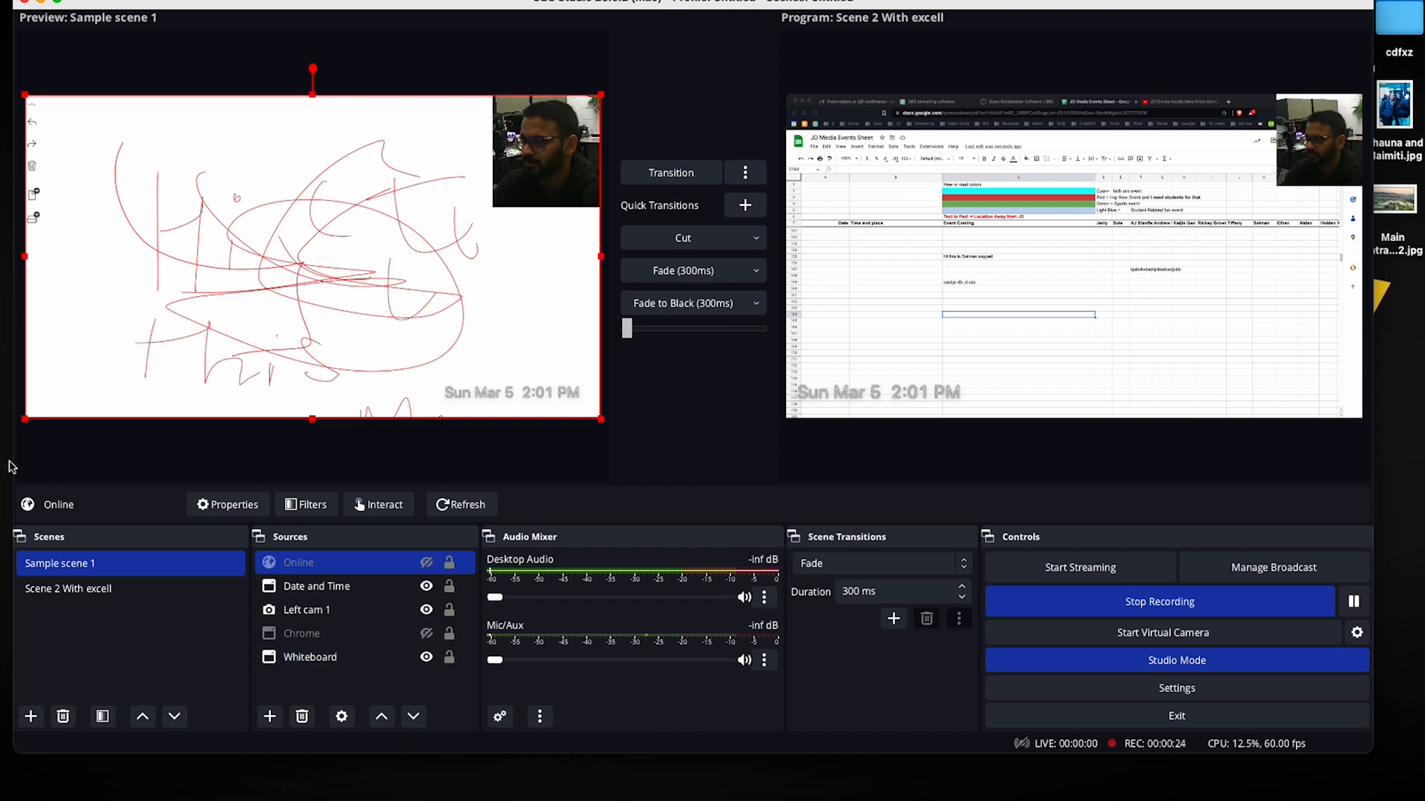
Switch the previewed scene to Scene 2 With excell and back to Sample scene 1, and stop the recording
click(118, 590)
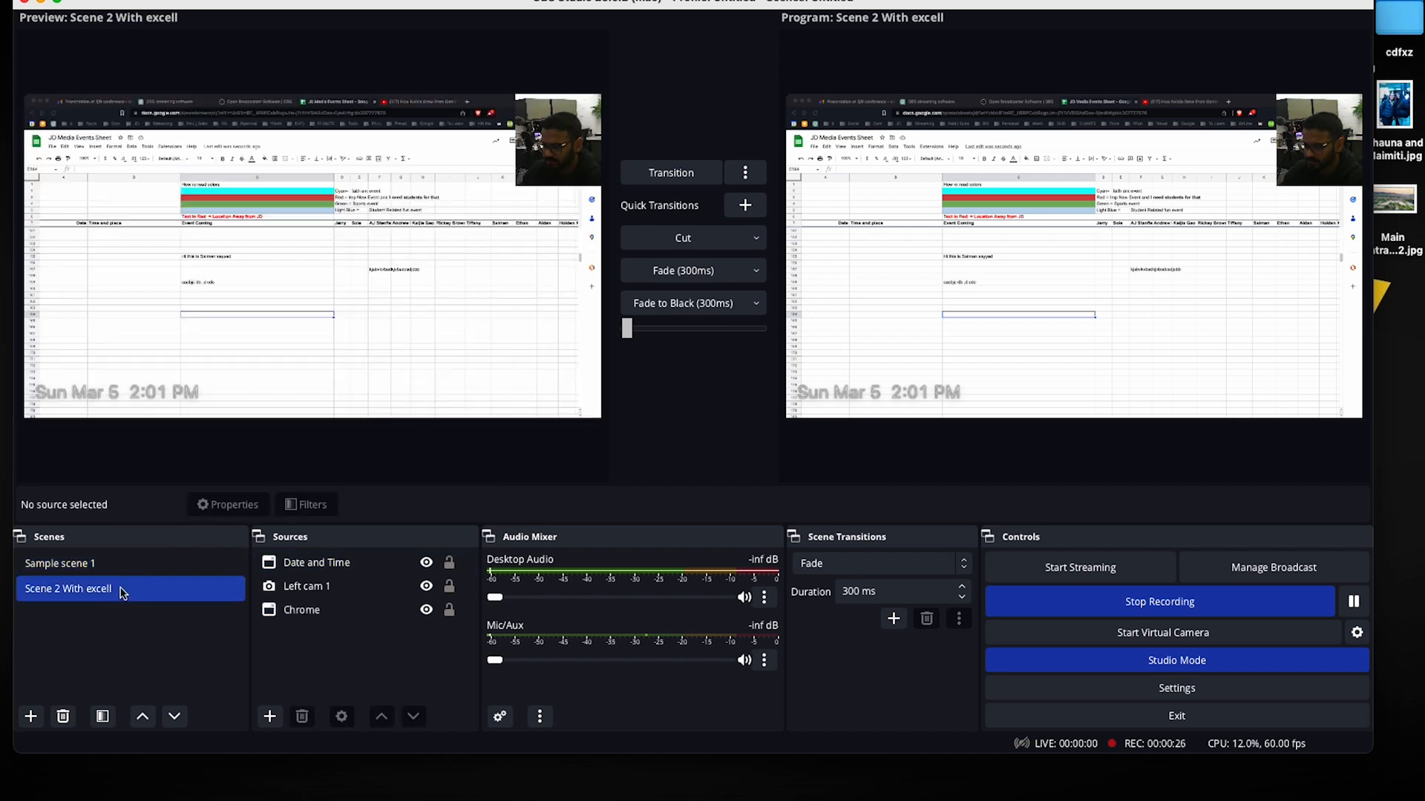
click(687, 174)
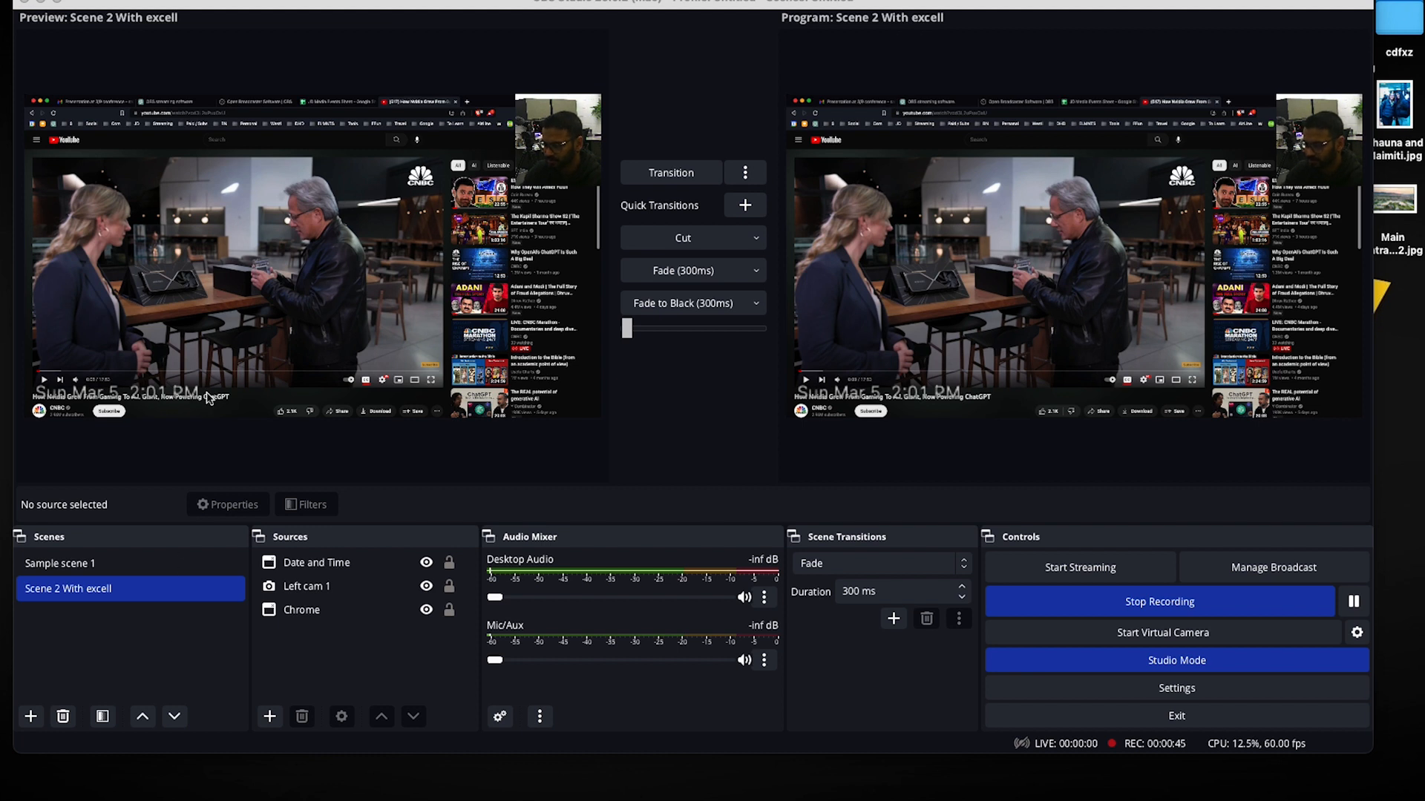
click(133, 561)
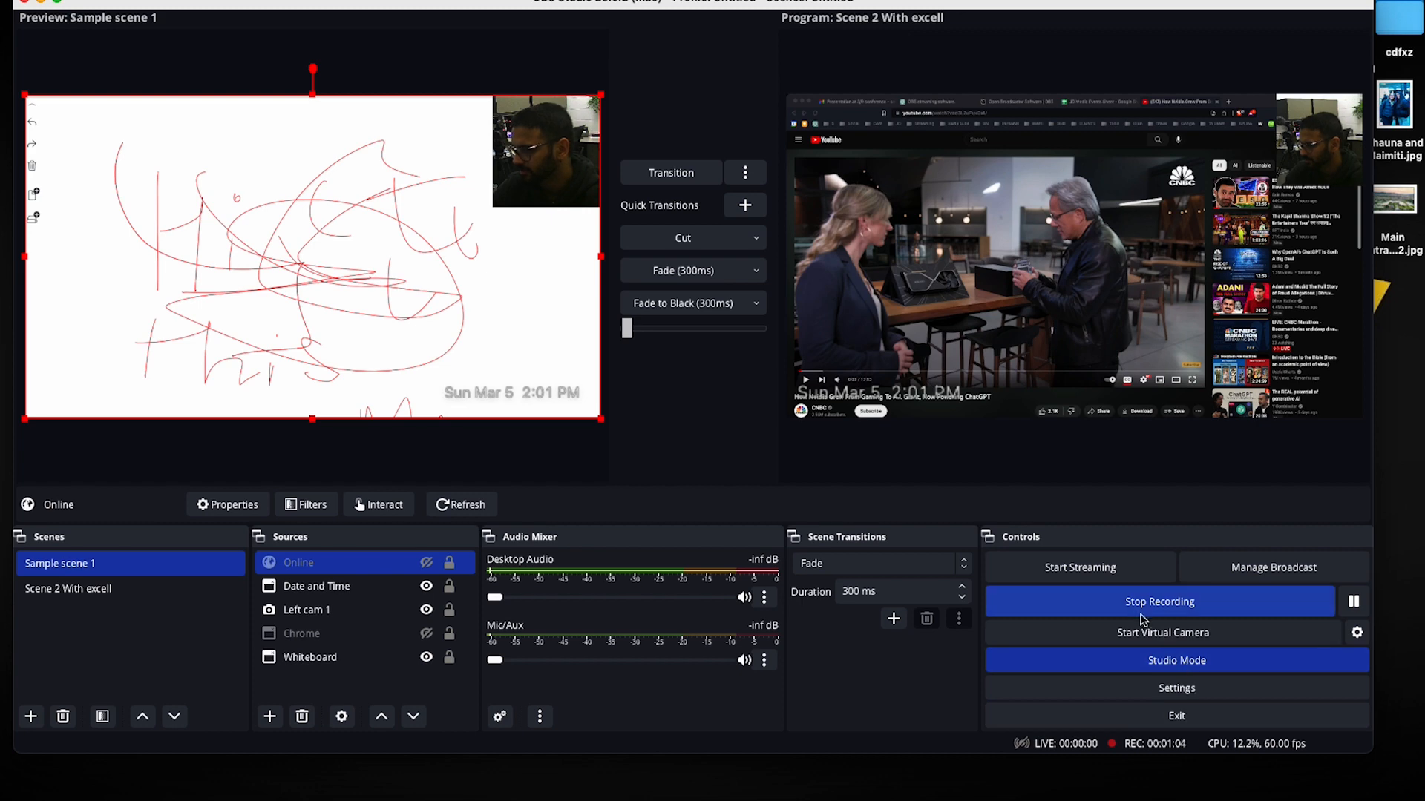
click(1141, 619)
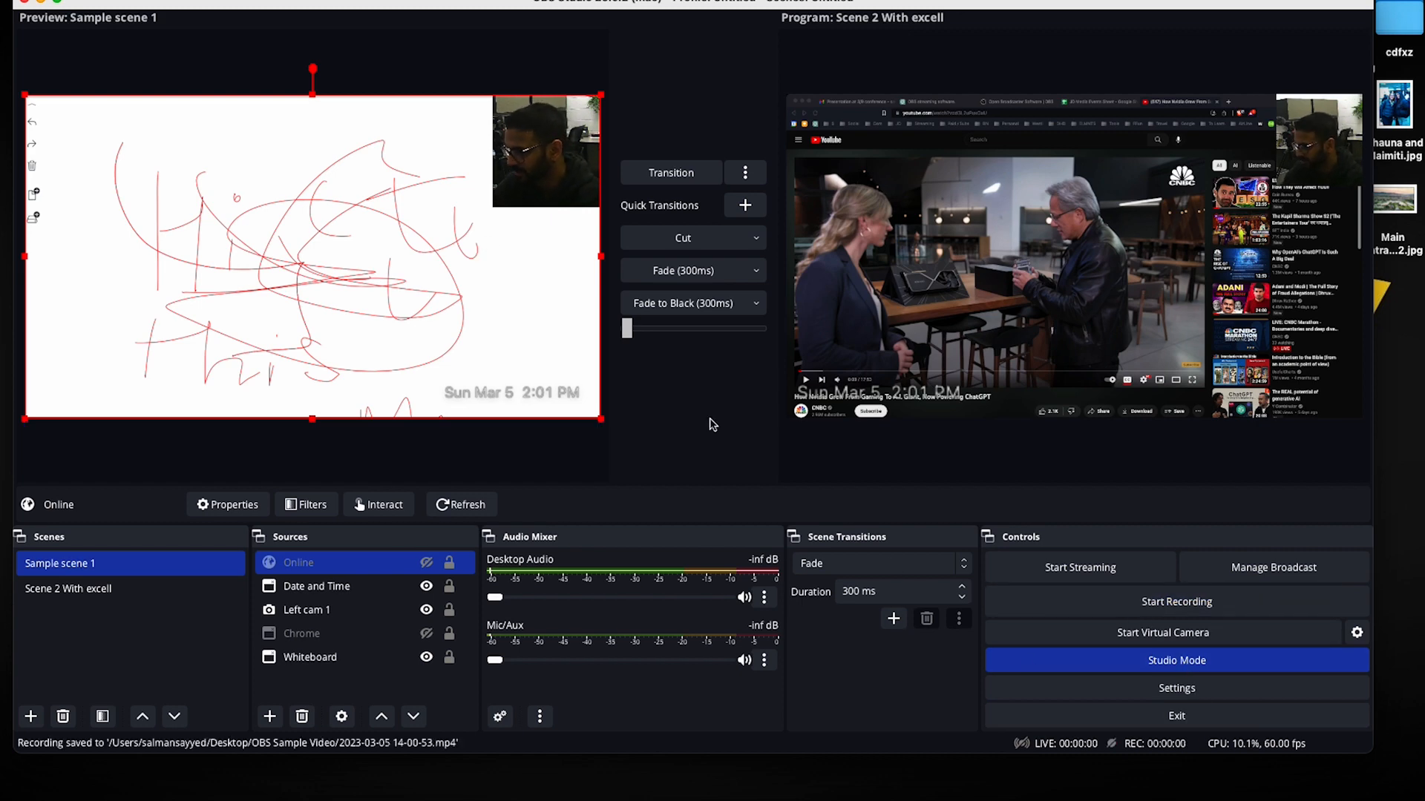
click(42, 4)
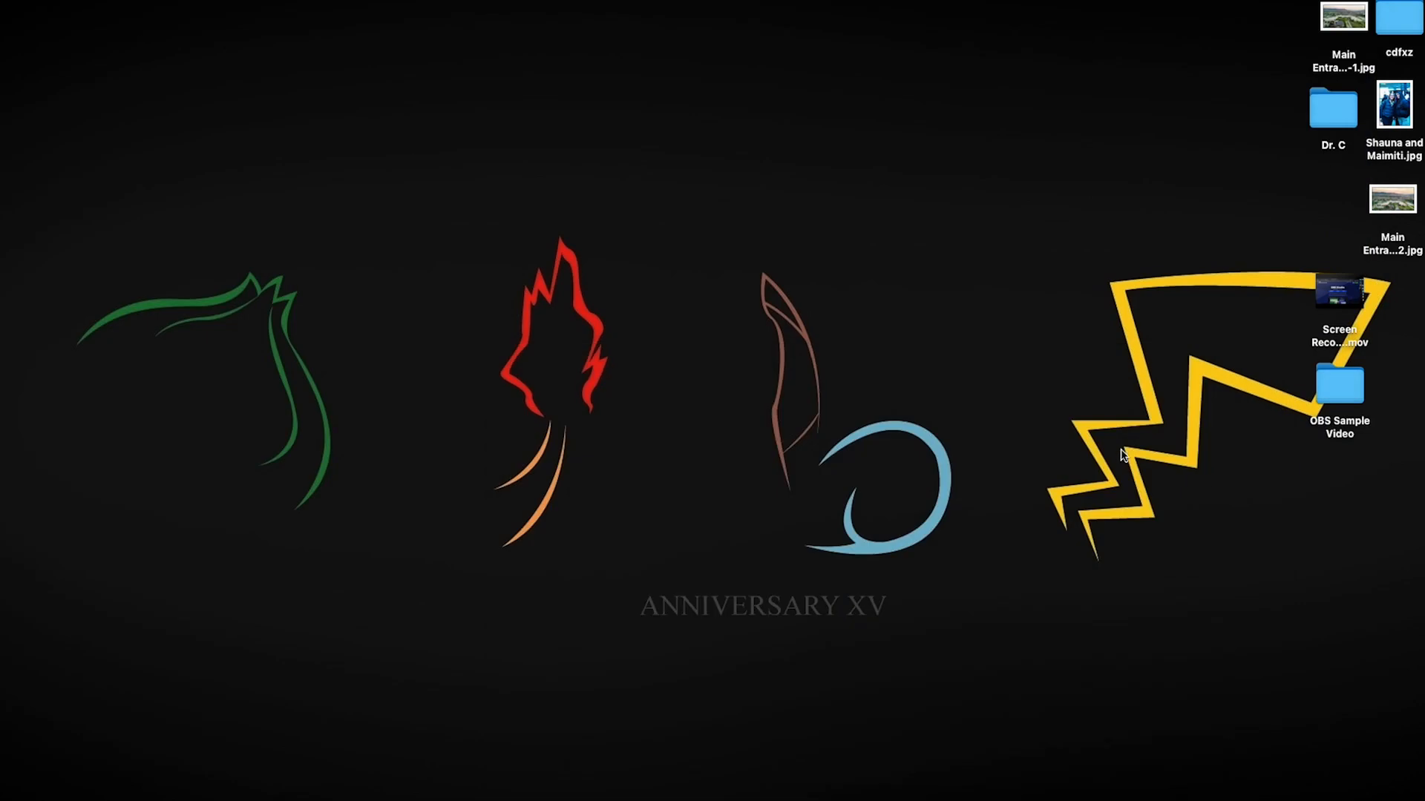
double_click(1340, 386)
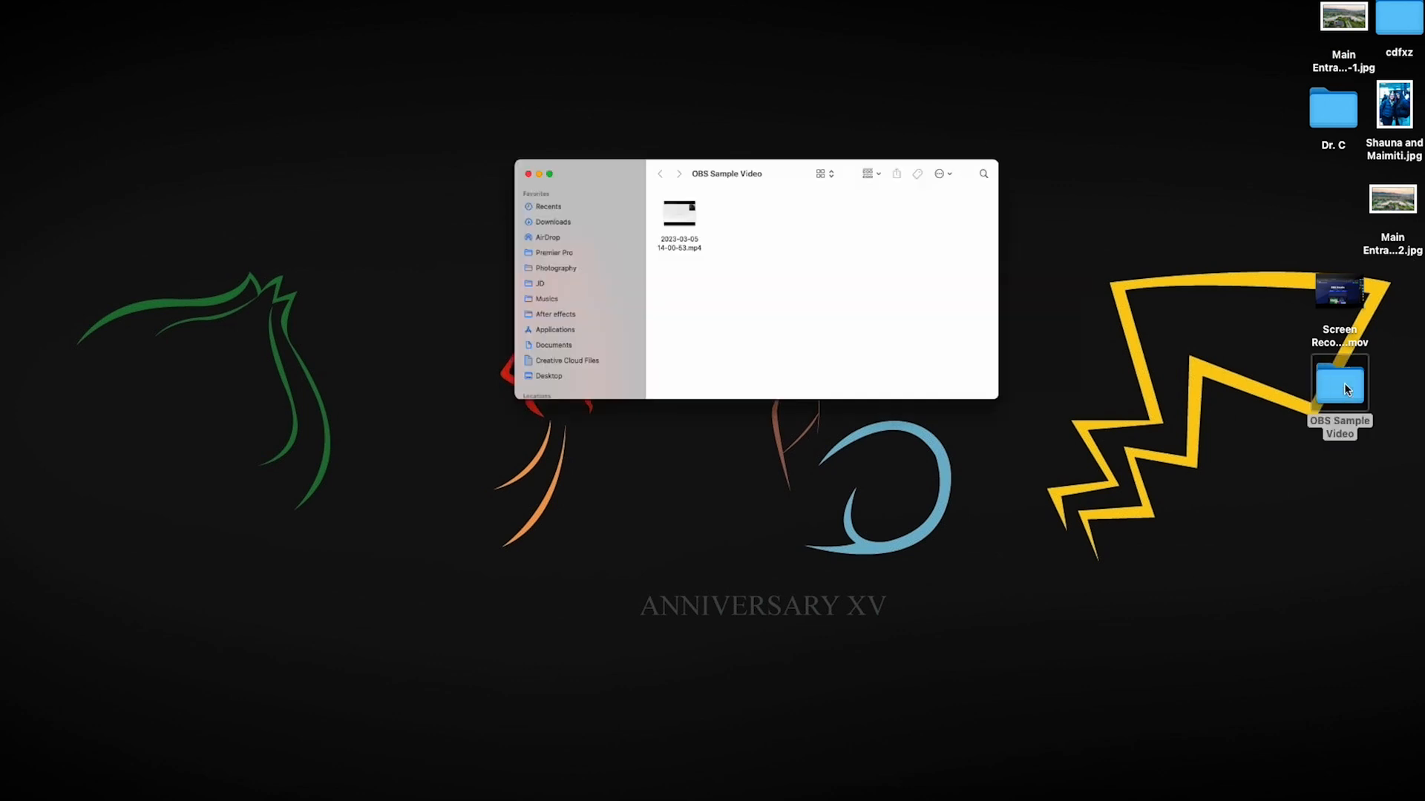
drag(769, 407, 1223, 712)
click(300, 115)
key(space)
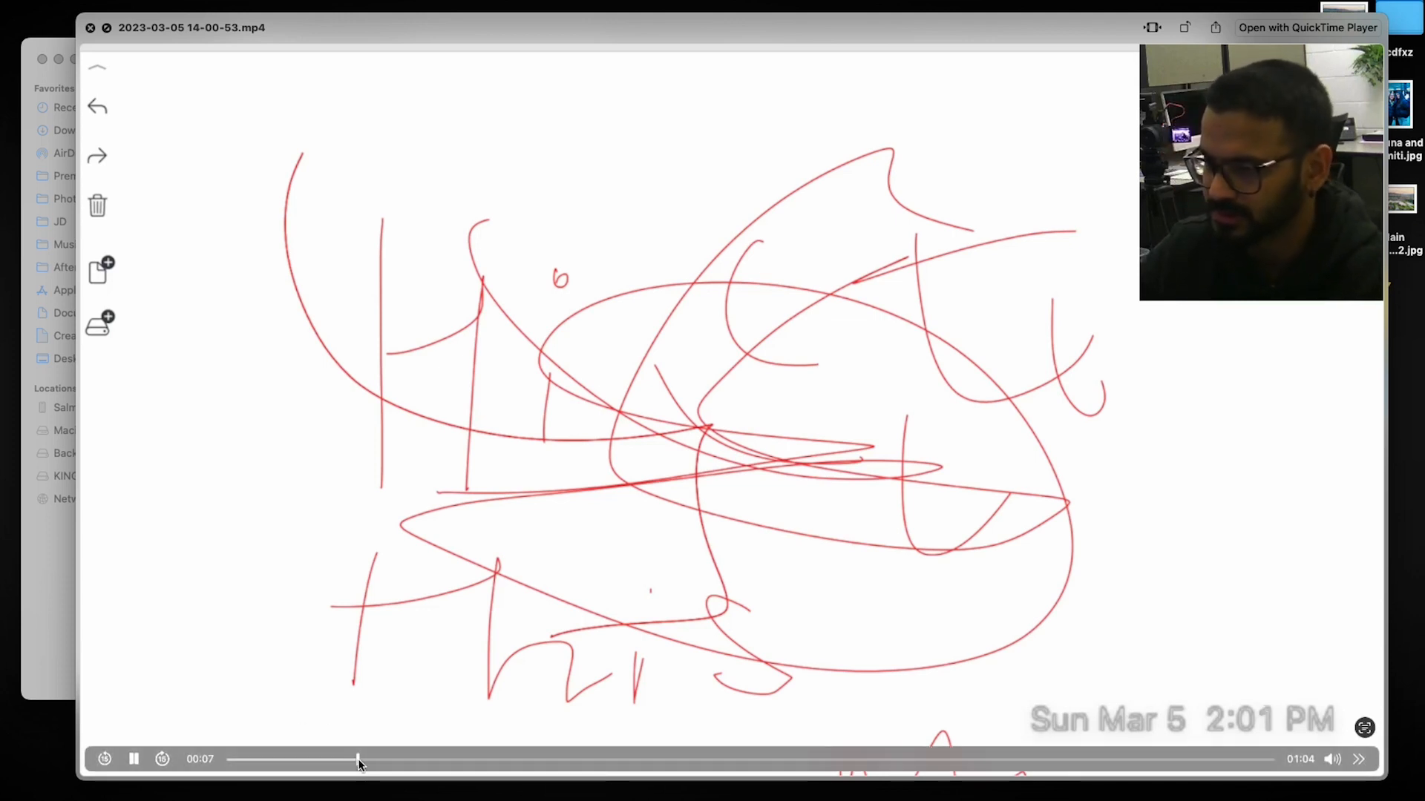
Skim through the recording to check its whiteboard and YouTube portions, and close the preview and the folder window
drag(368, 759, 821, 762)
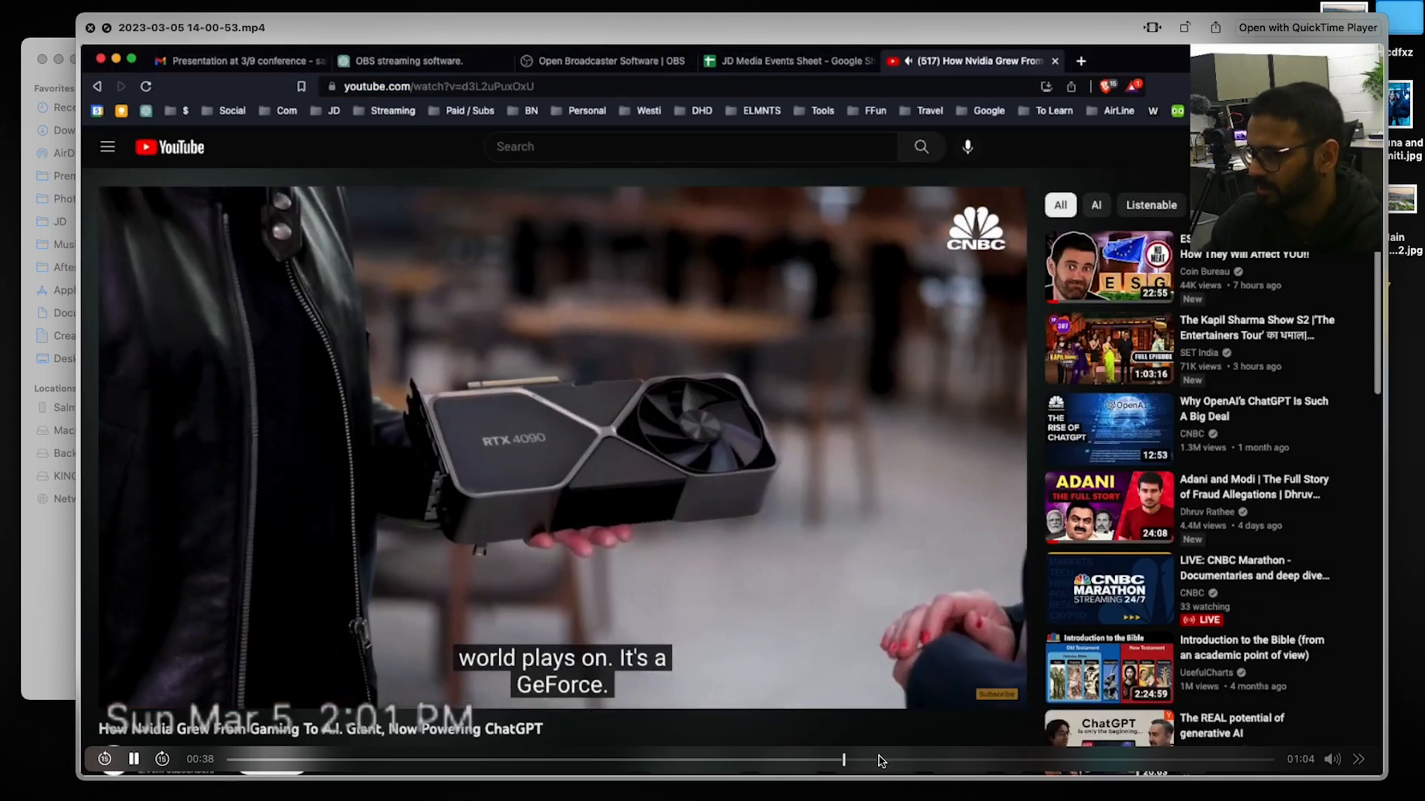
drag(855, 760, 1067, 760)
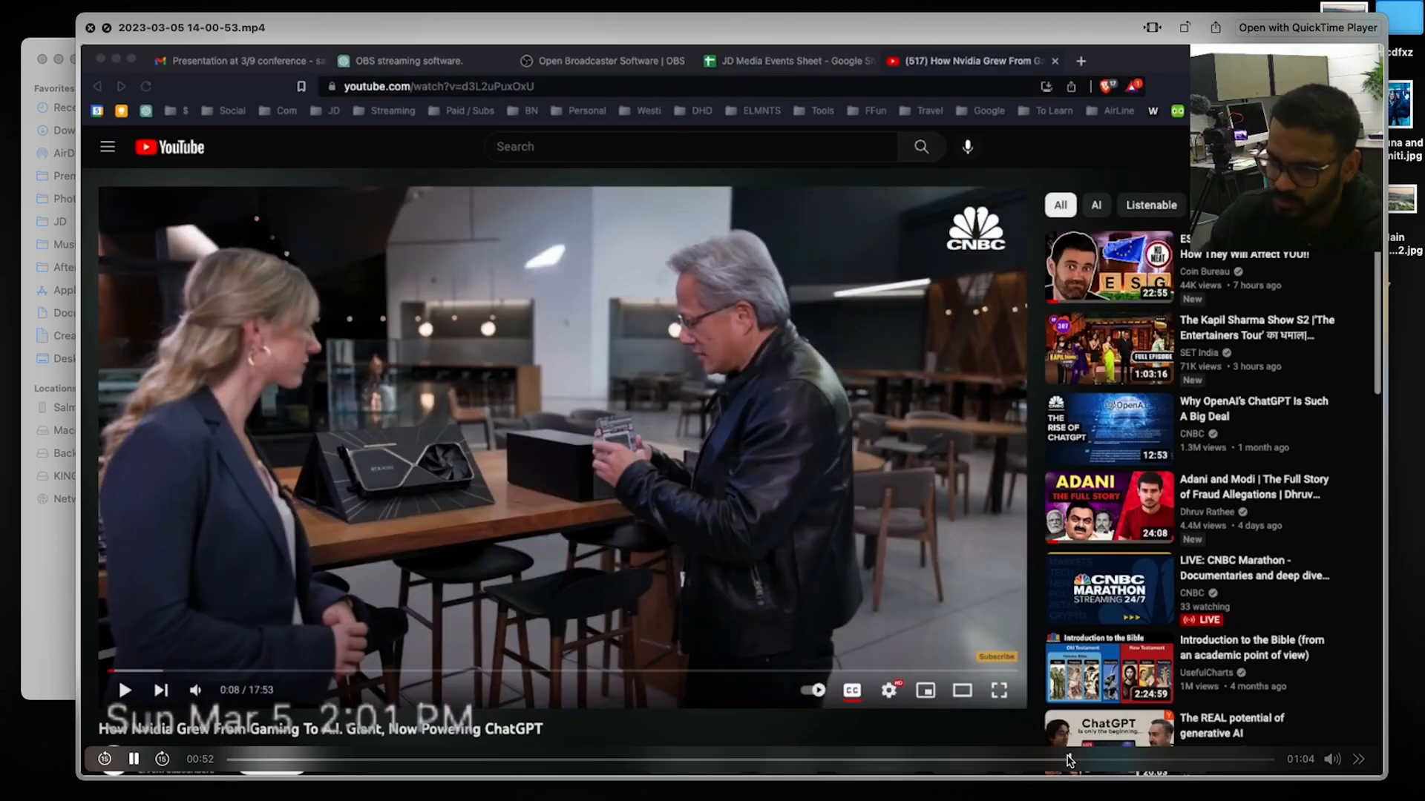
click(90, 28)
click(410, 299)
click(58, 60)
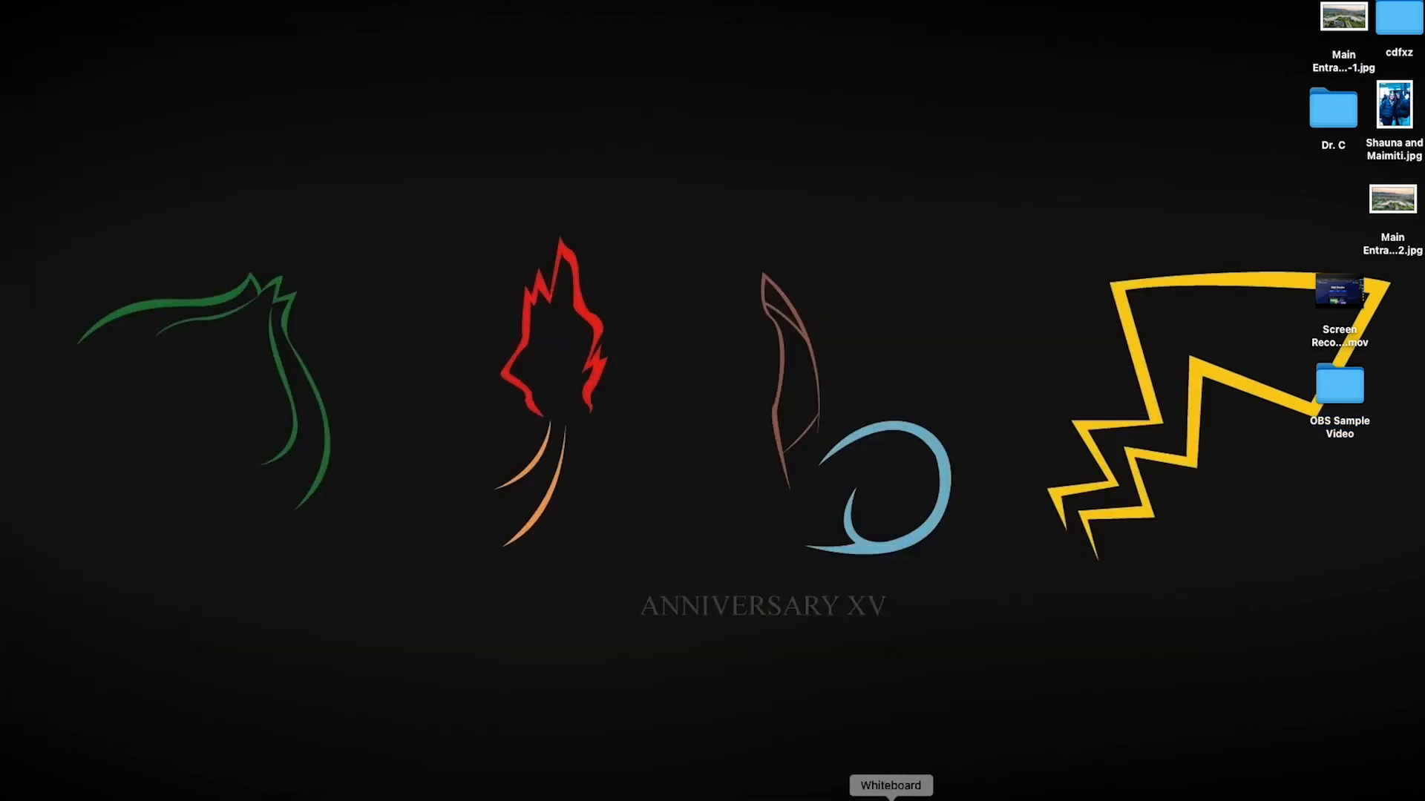
Bring back the OBS window and move the Left cam 1 source above Date and Time in Scene 2 With excell
click(875, 797)
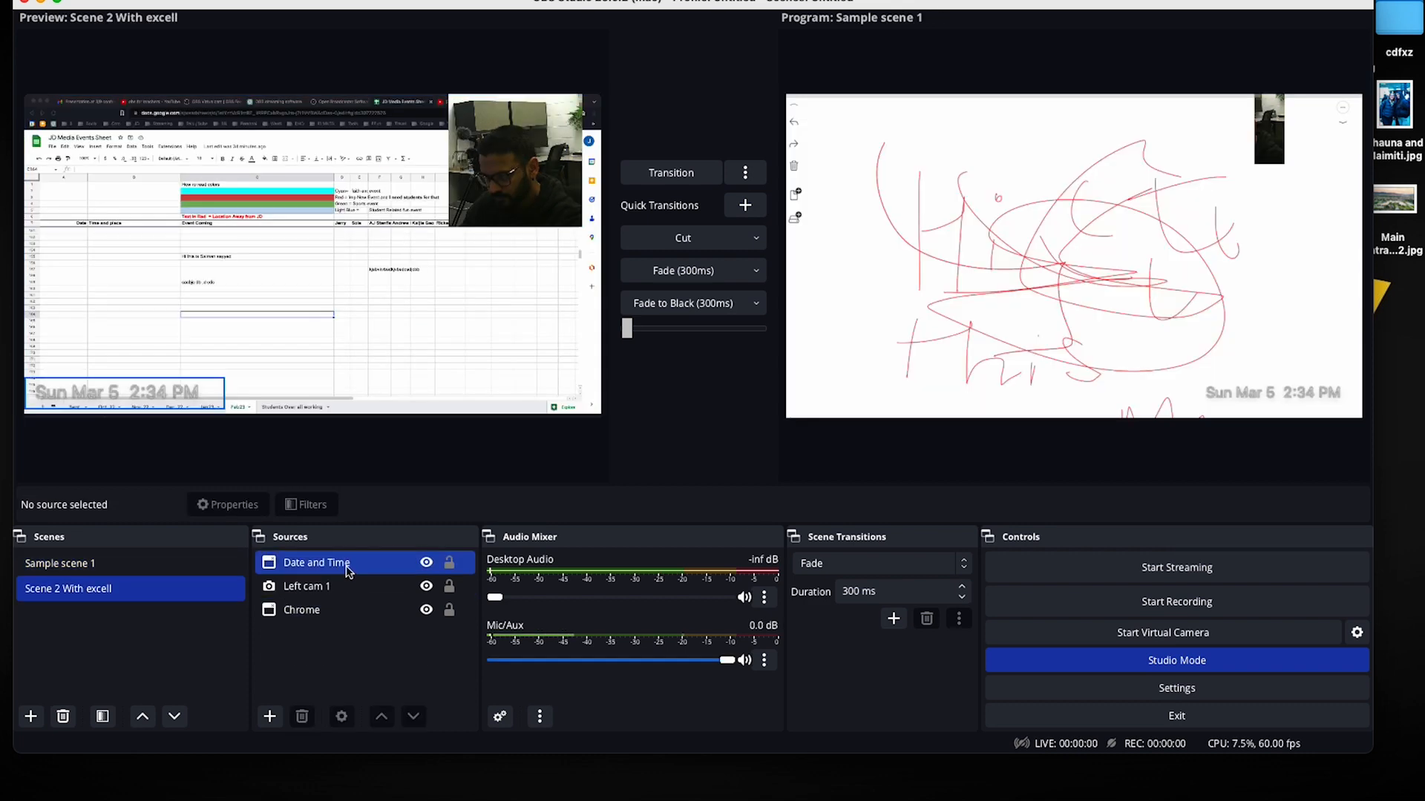
click(327, 563)
click(357, 647)
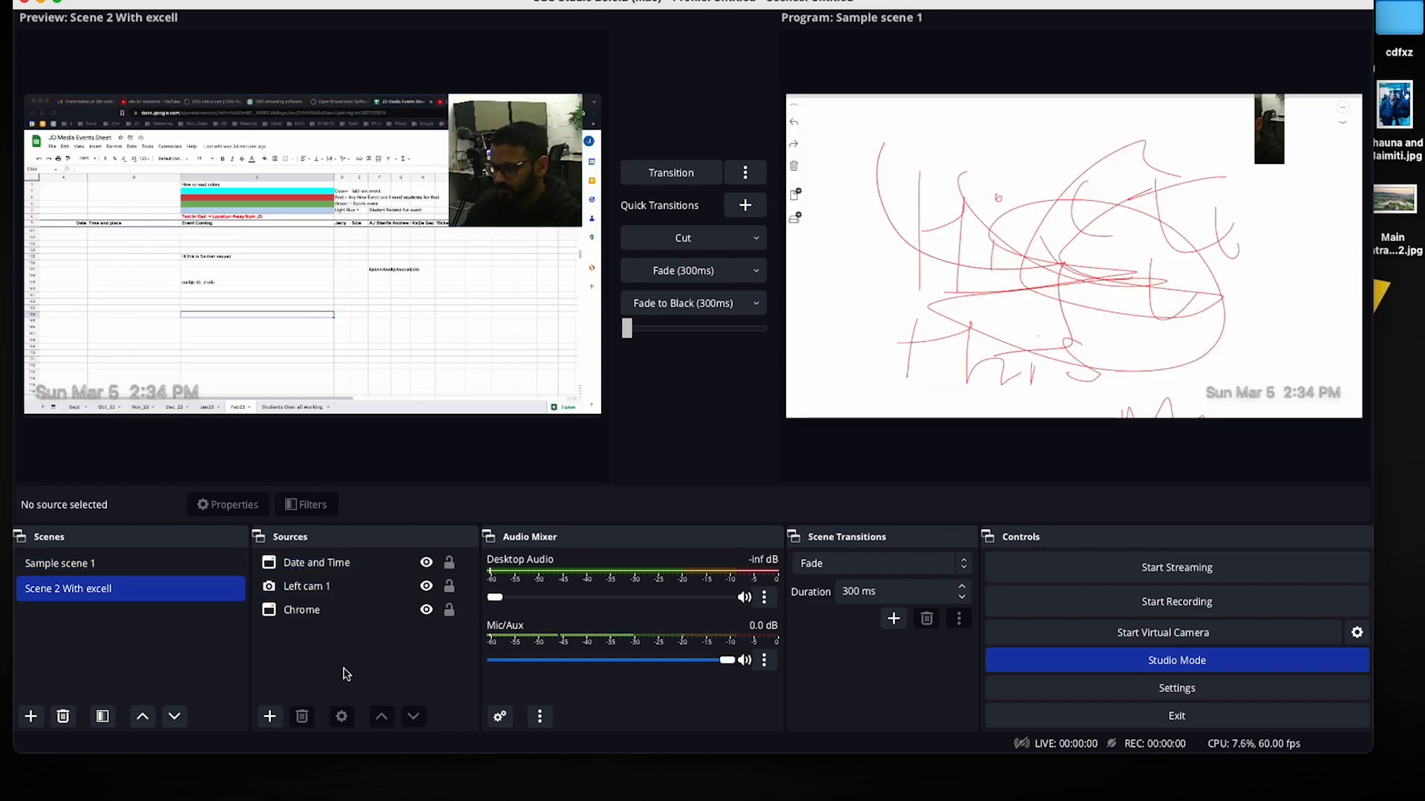
click(338, 569)
click(340, 588)
click(347, 586)
click(343, 564)
click(342, 580)
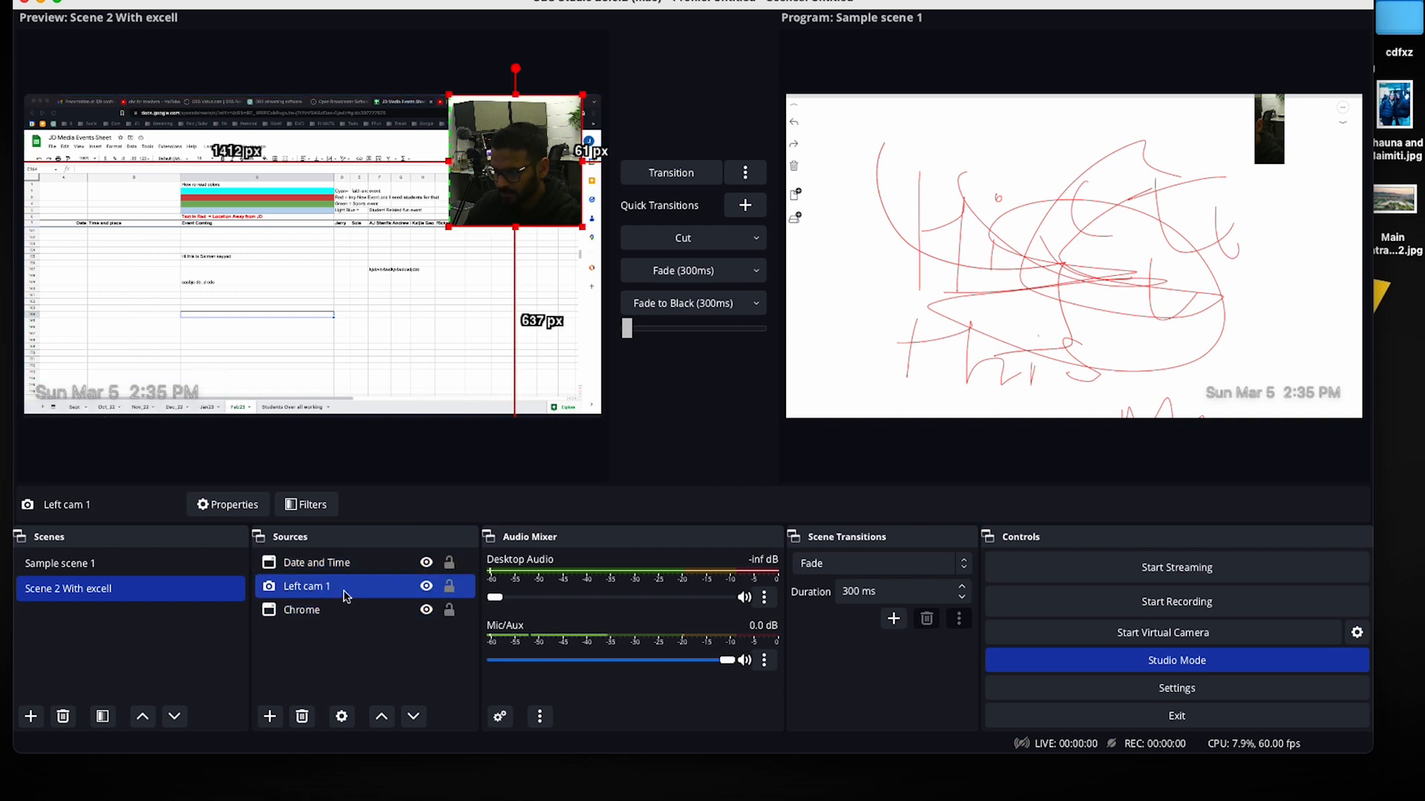
drag(346, 591, 343, 562)
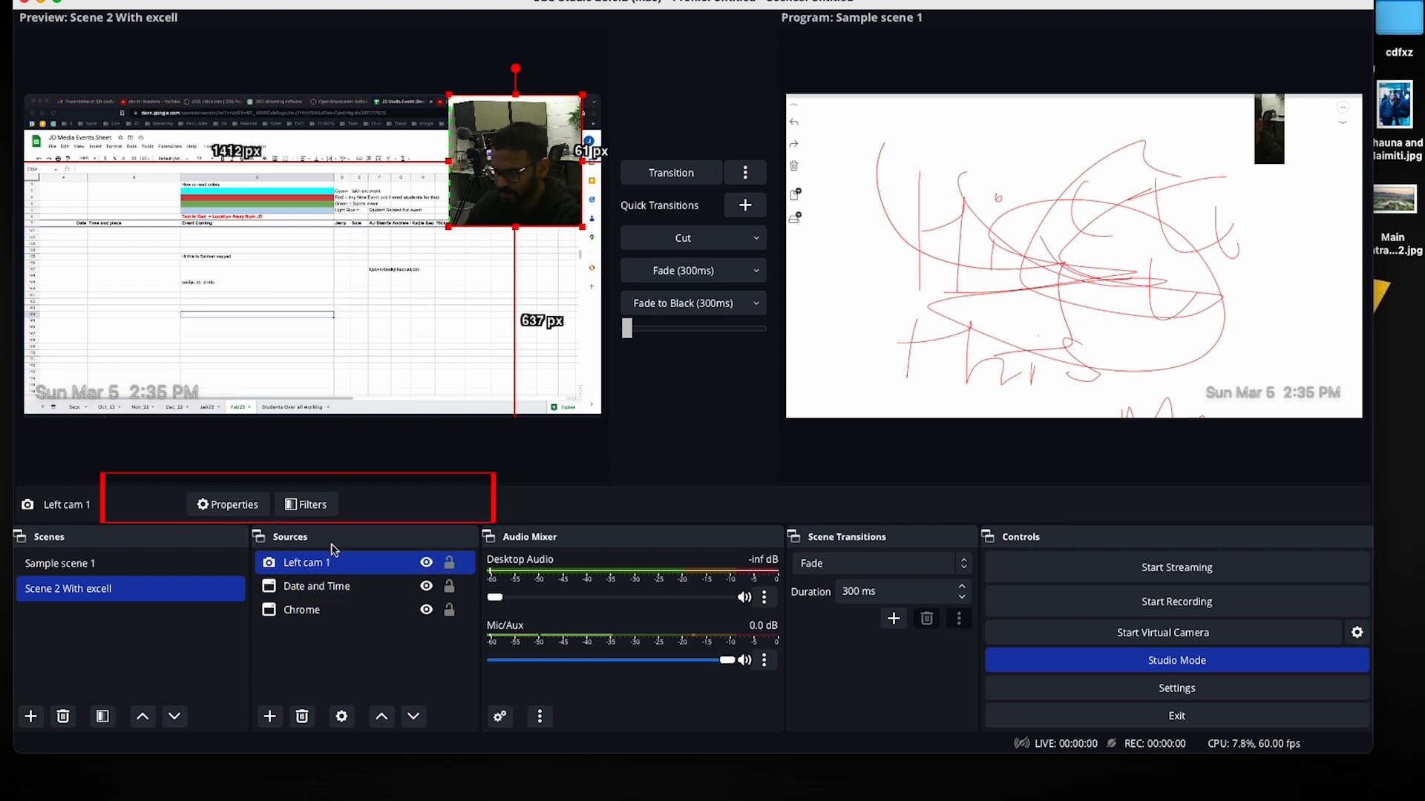
Add a Color Correction effect filter with its default name to the Left cam 1 source
click(307, 505)
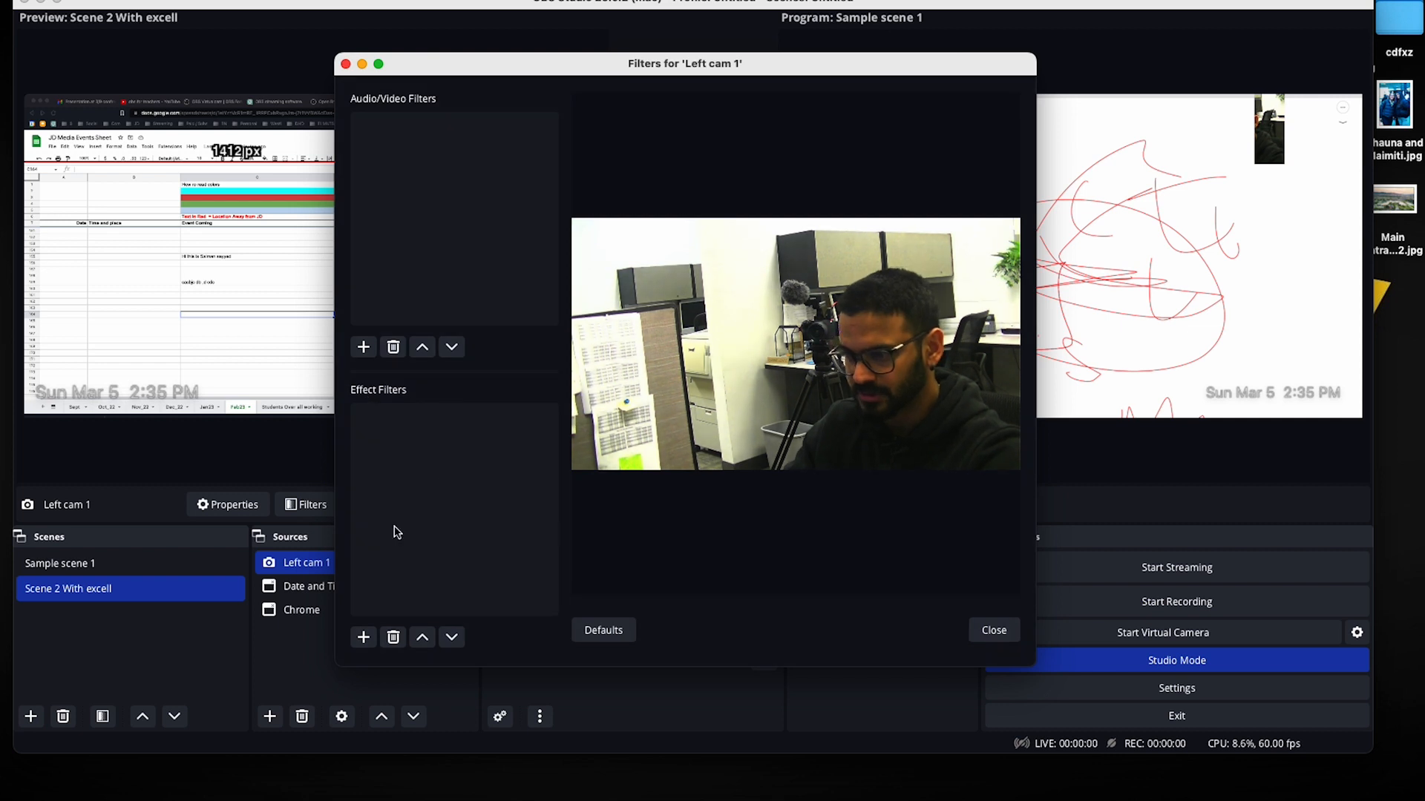
click(363, 637)
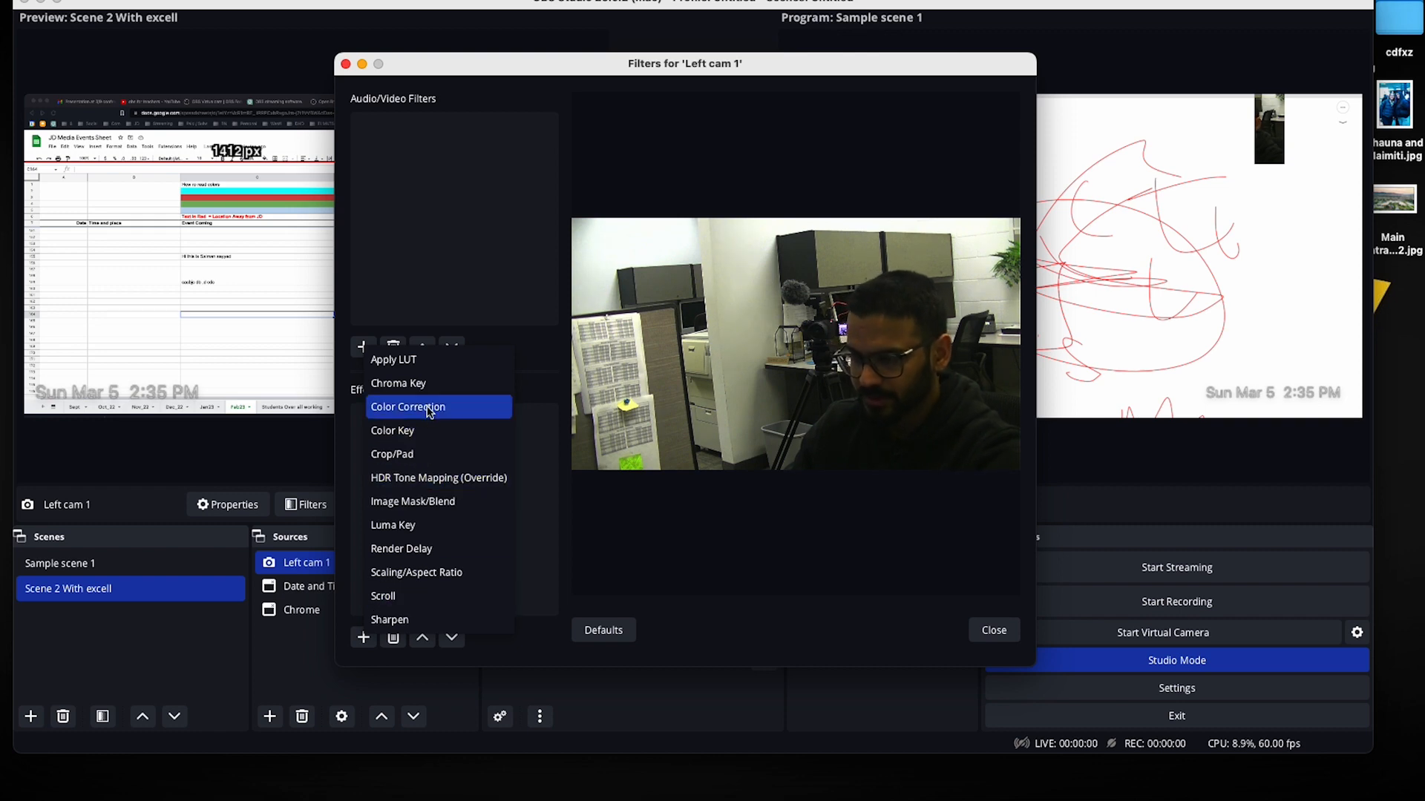
click(434, 409)
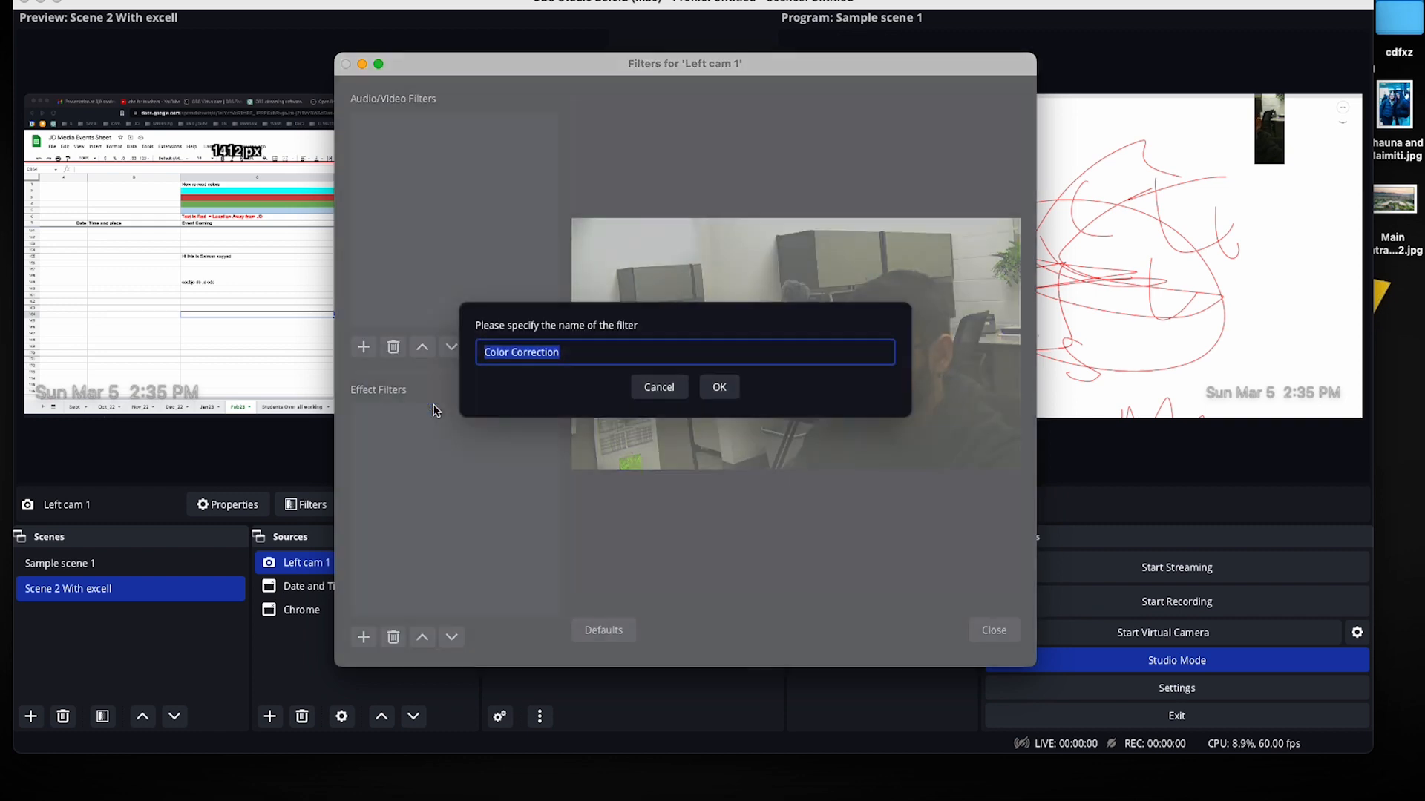
click(721, 387)
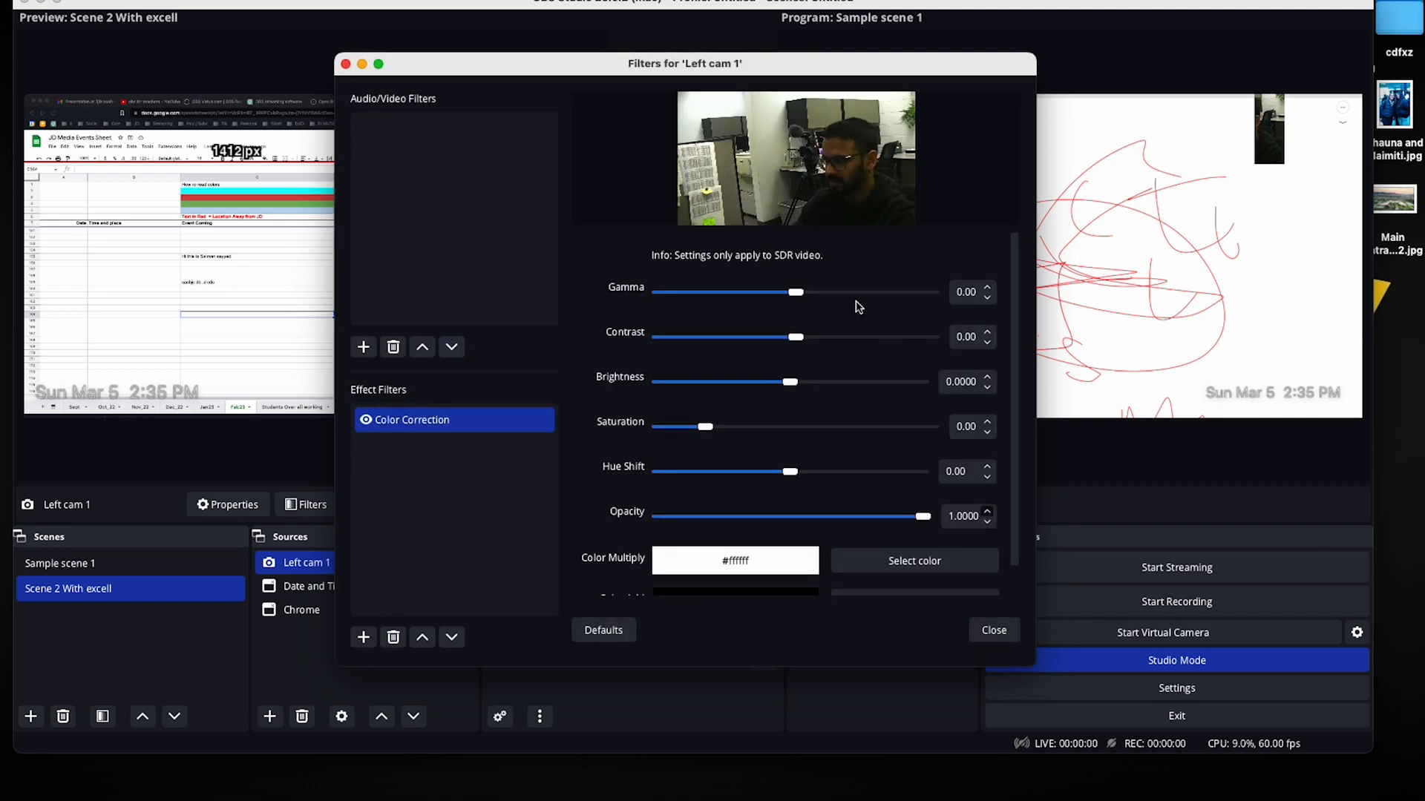
Set gamma 0.60, contrast 0.76, brightness -0.0562, saturation 0.06, hue shift -3.37 and opacity 0.9989 in the Color Correction filter, and close the filters
drag(803, 297, 783, 381)
drag(705, 427, 711, 426)
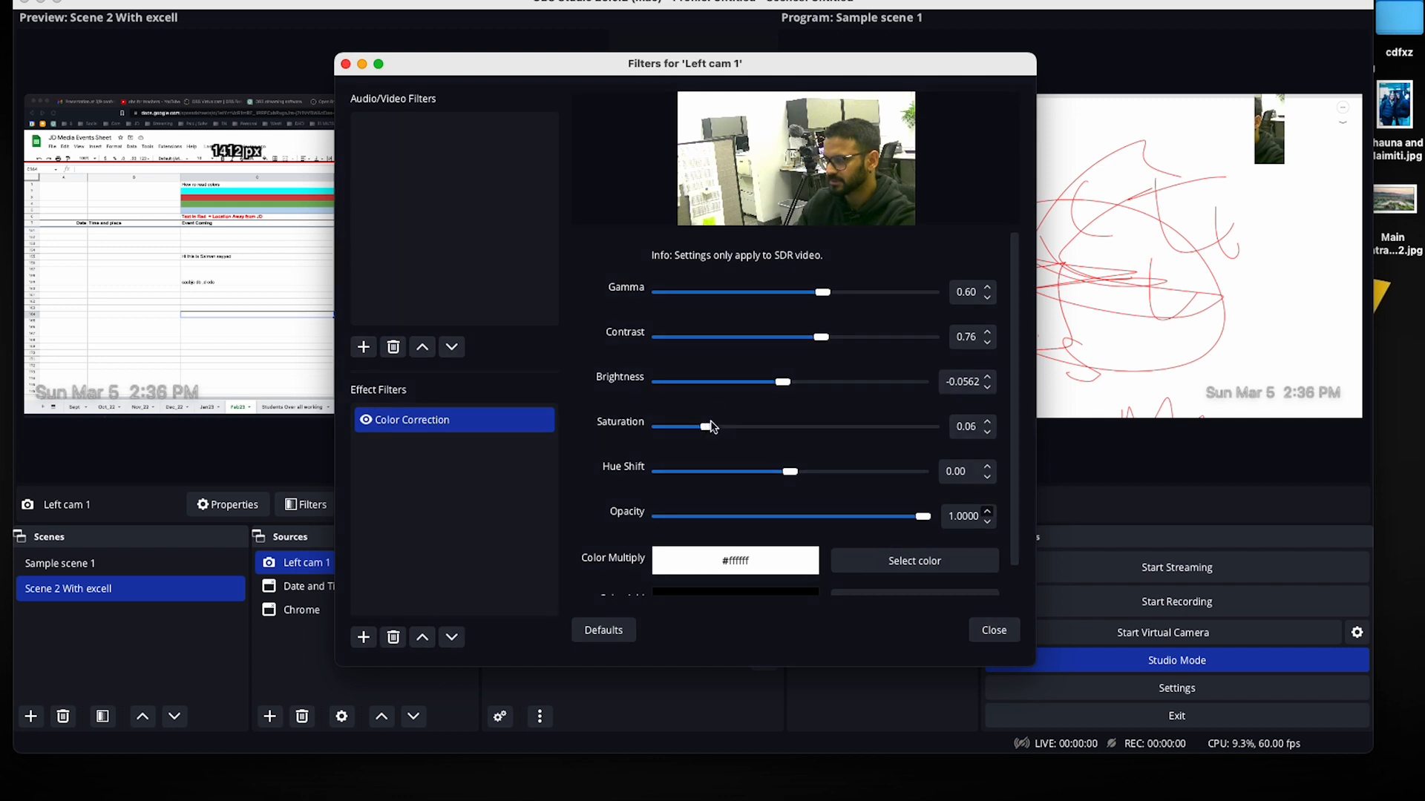
mouse_move(789, 475)
mouse_down()
mouse_move(803, 470)
mouse_move(776, 469)
mouse_move(788, 472)
mouse_up()
mouse_move(922, 519)
mouse_down()
mouse_move(807, 517)
mouse_move(923, 517)
mouse_up()
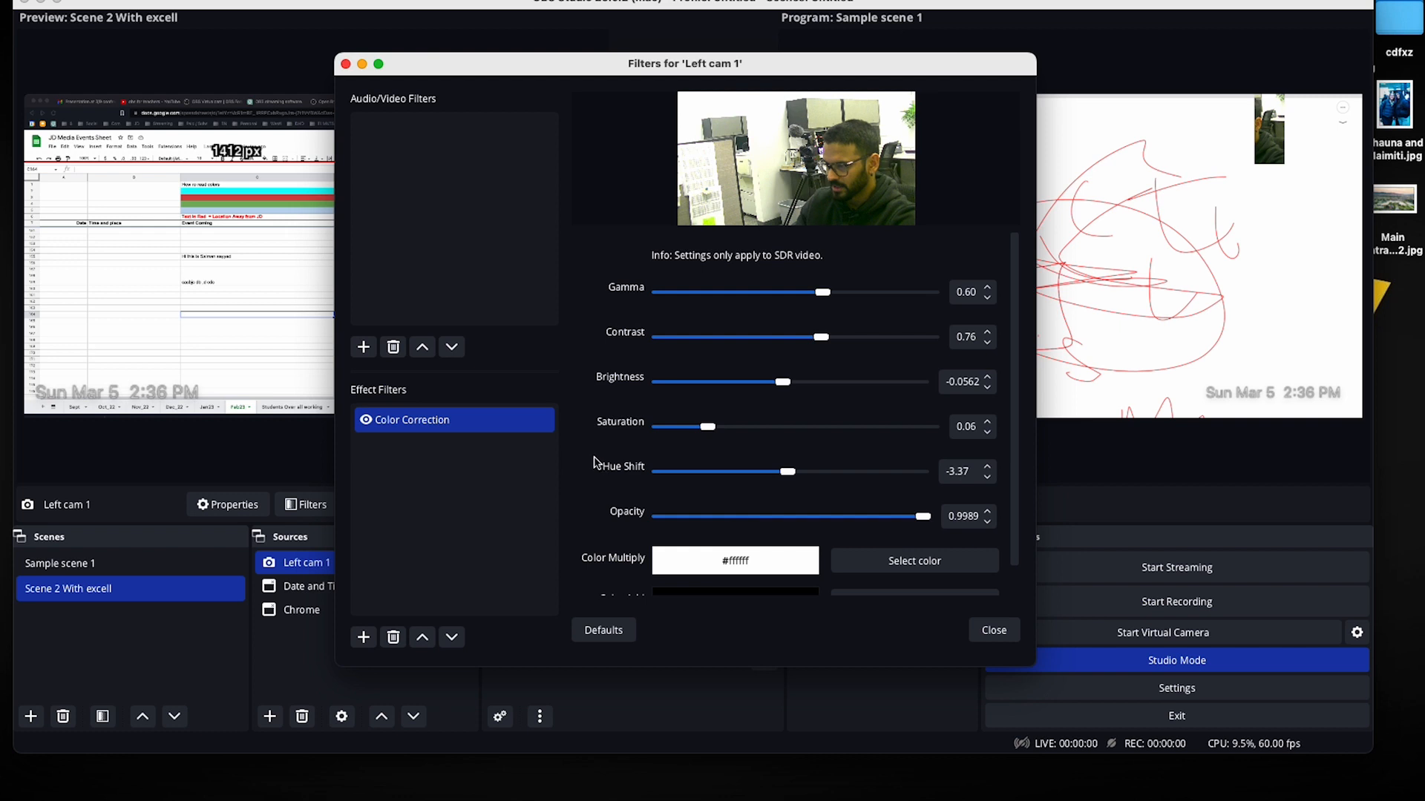
scroll(578, 481, down, 2)
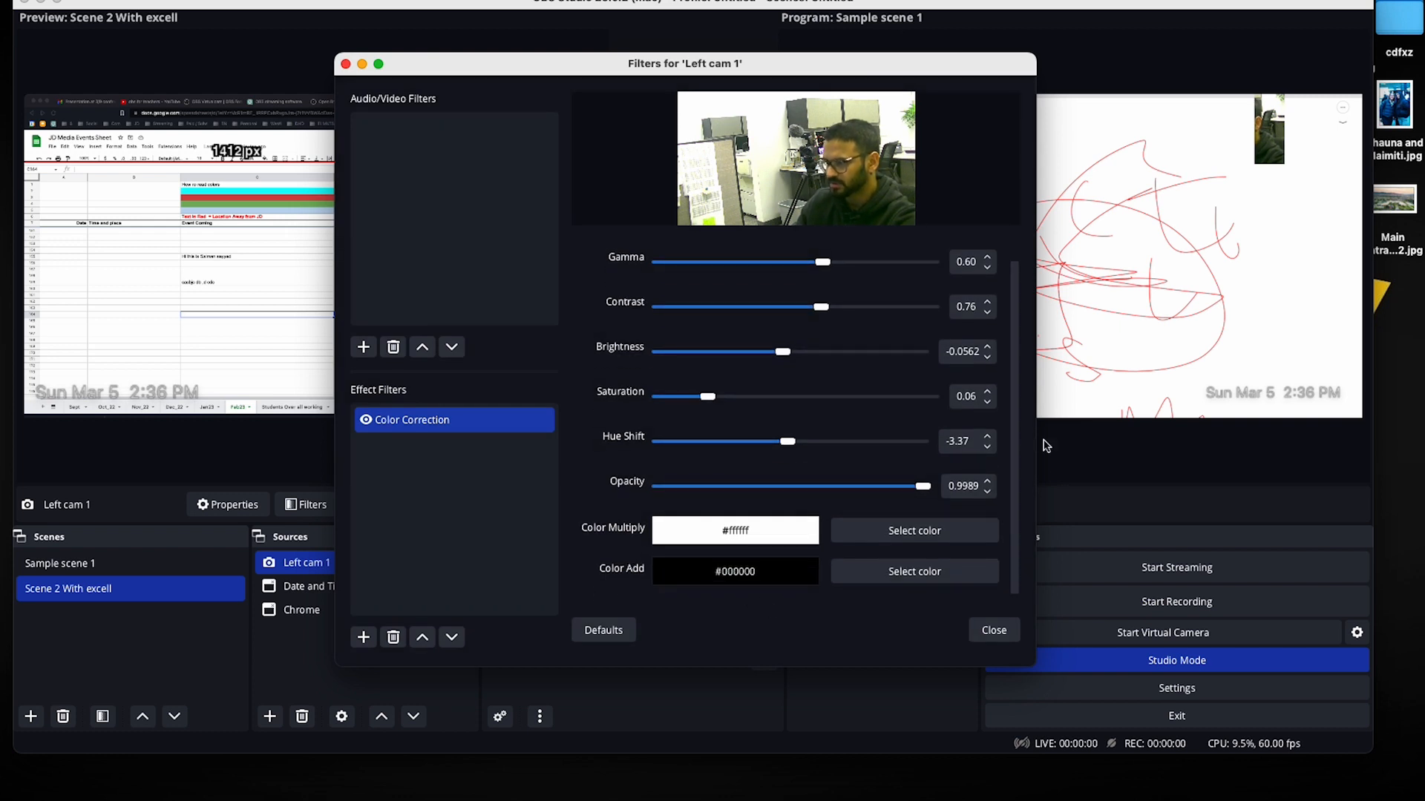
click(993, 632)
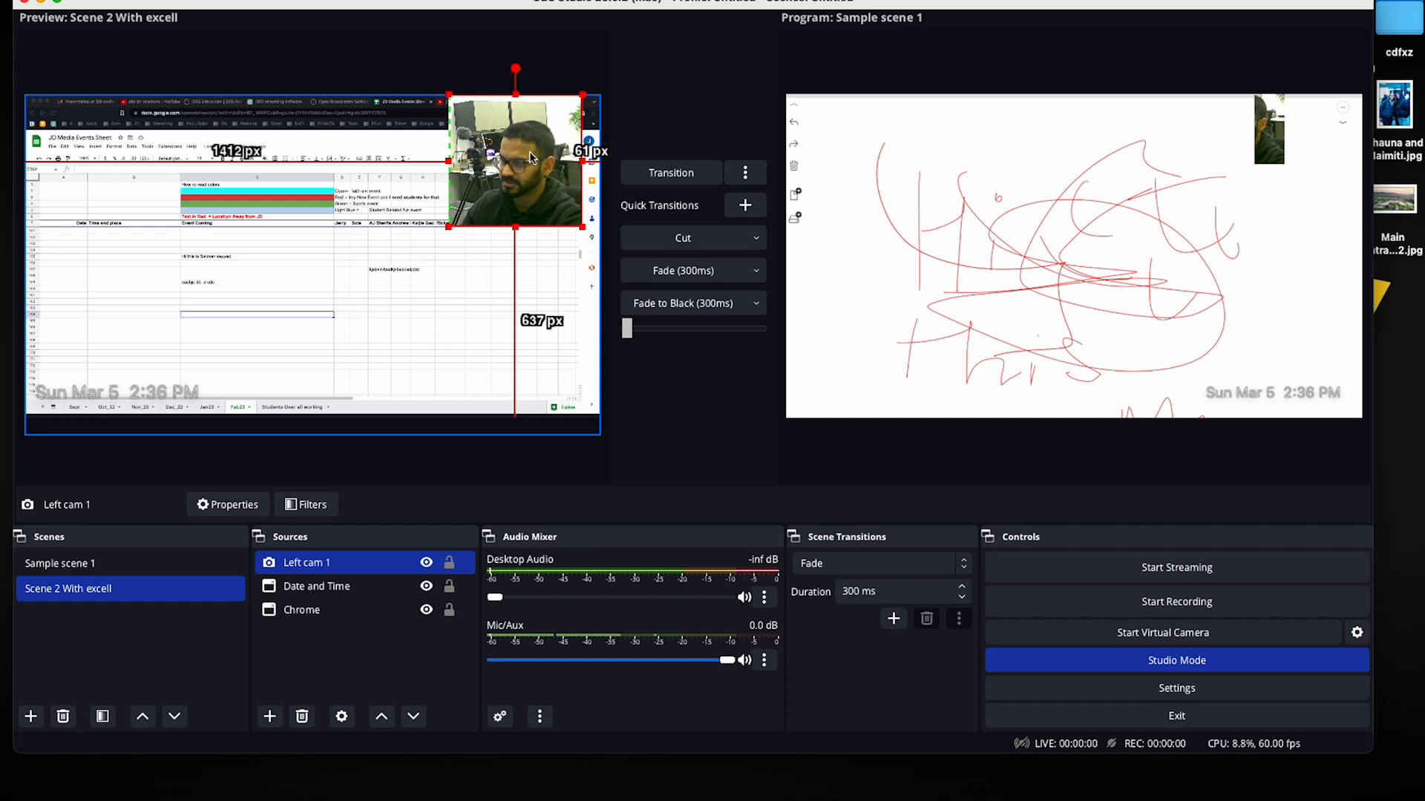
Add an Apply LUT effect filter to the Left cam 1 source and load black_and_white.png as its LUT
click(304, 505)
click(363, 637)
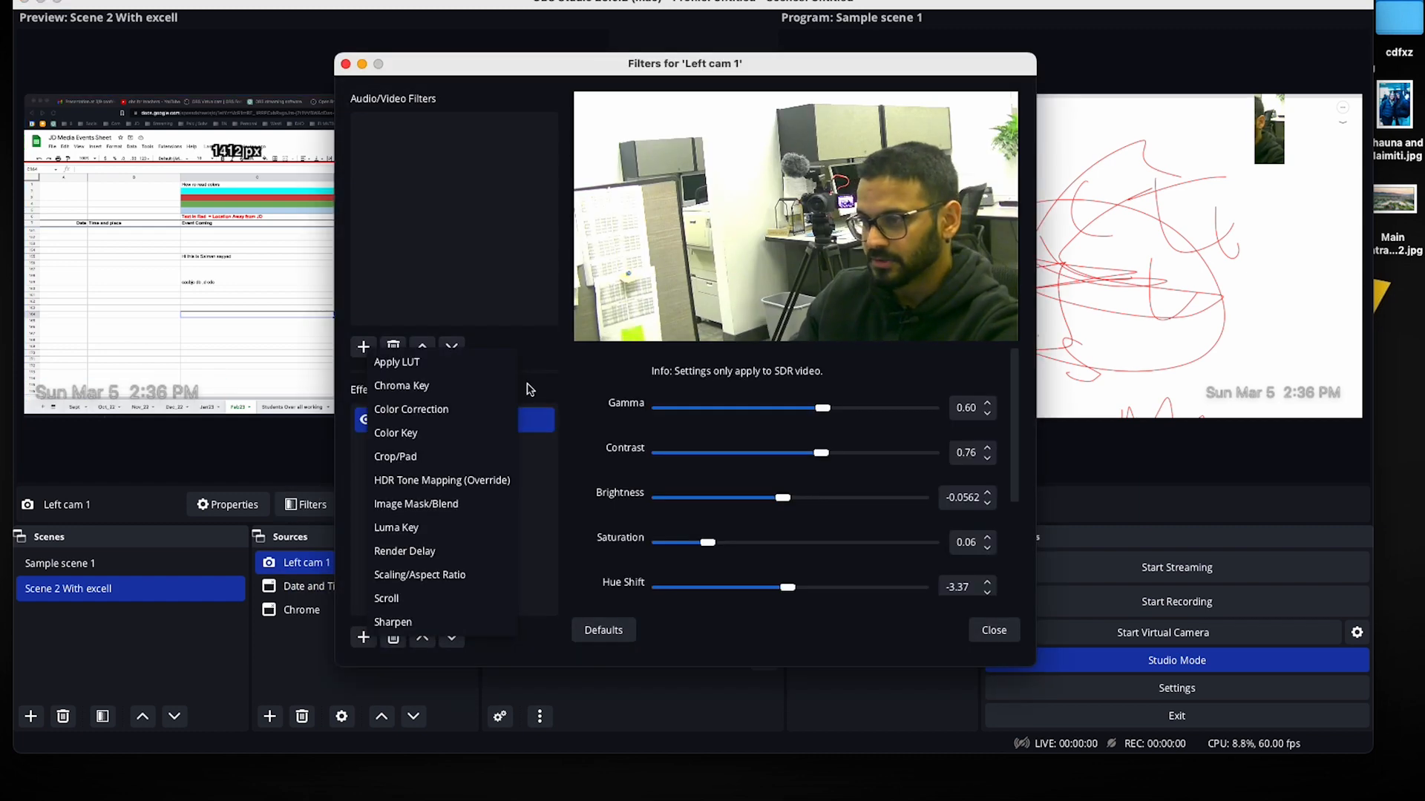
click(441, 363)
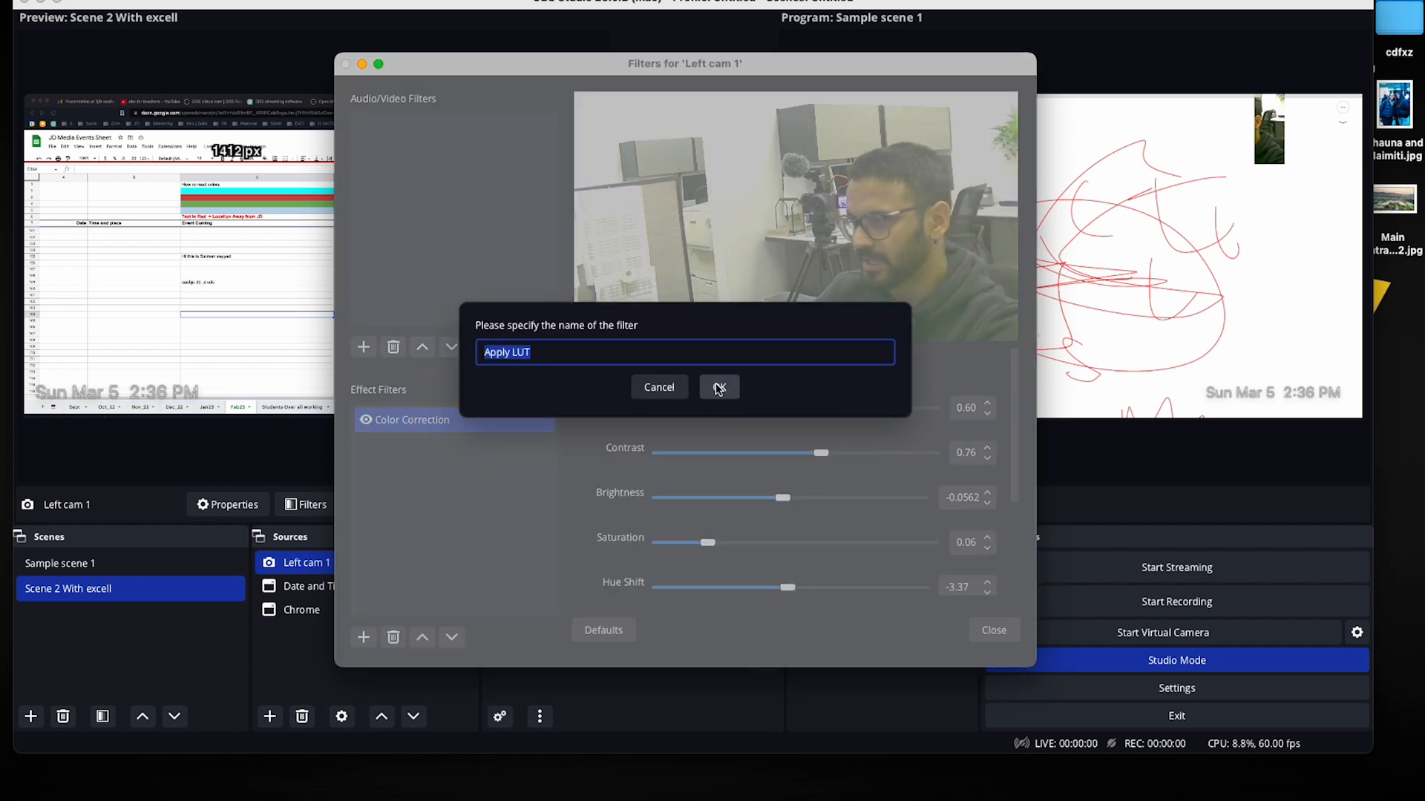
click(716, 382)
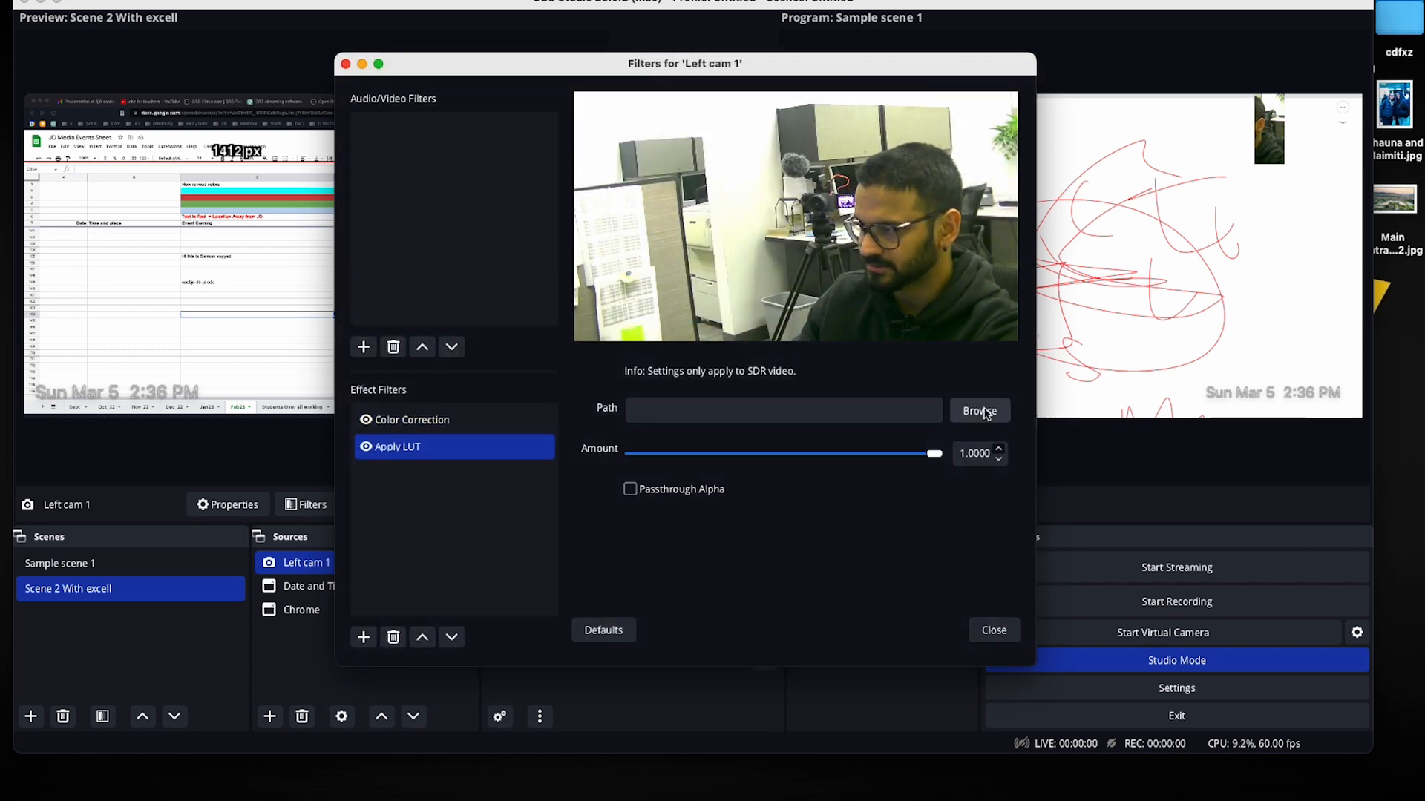
click(981, 407)
click(583, 205)
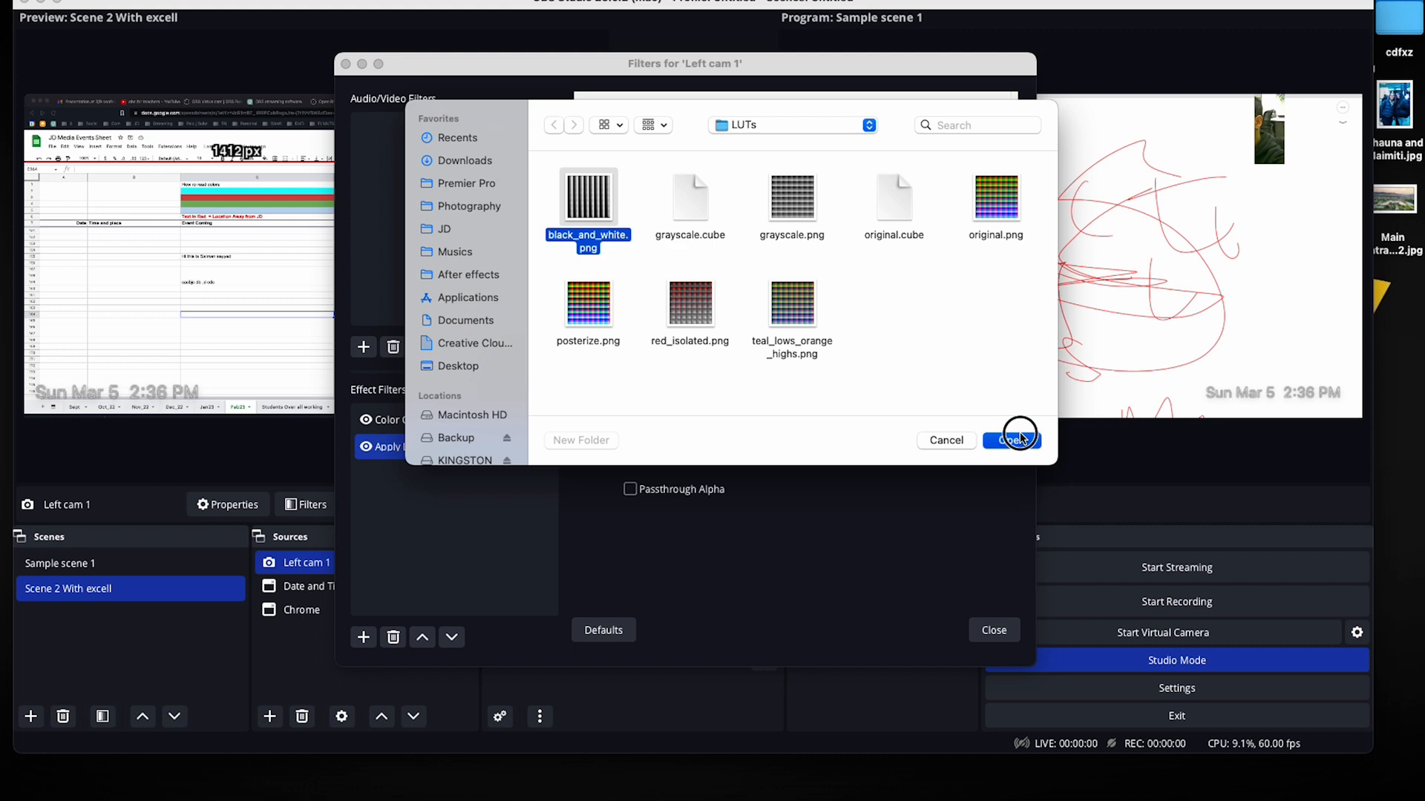
click(1012, 440)
Try the posterize.png LUT and the grayscale.png LUT in the Apply LUT filter
click(980, 411)
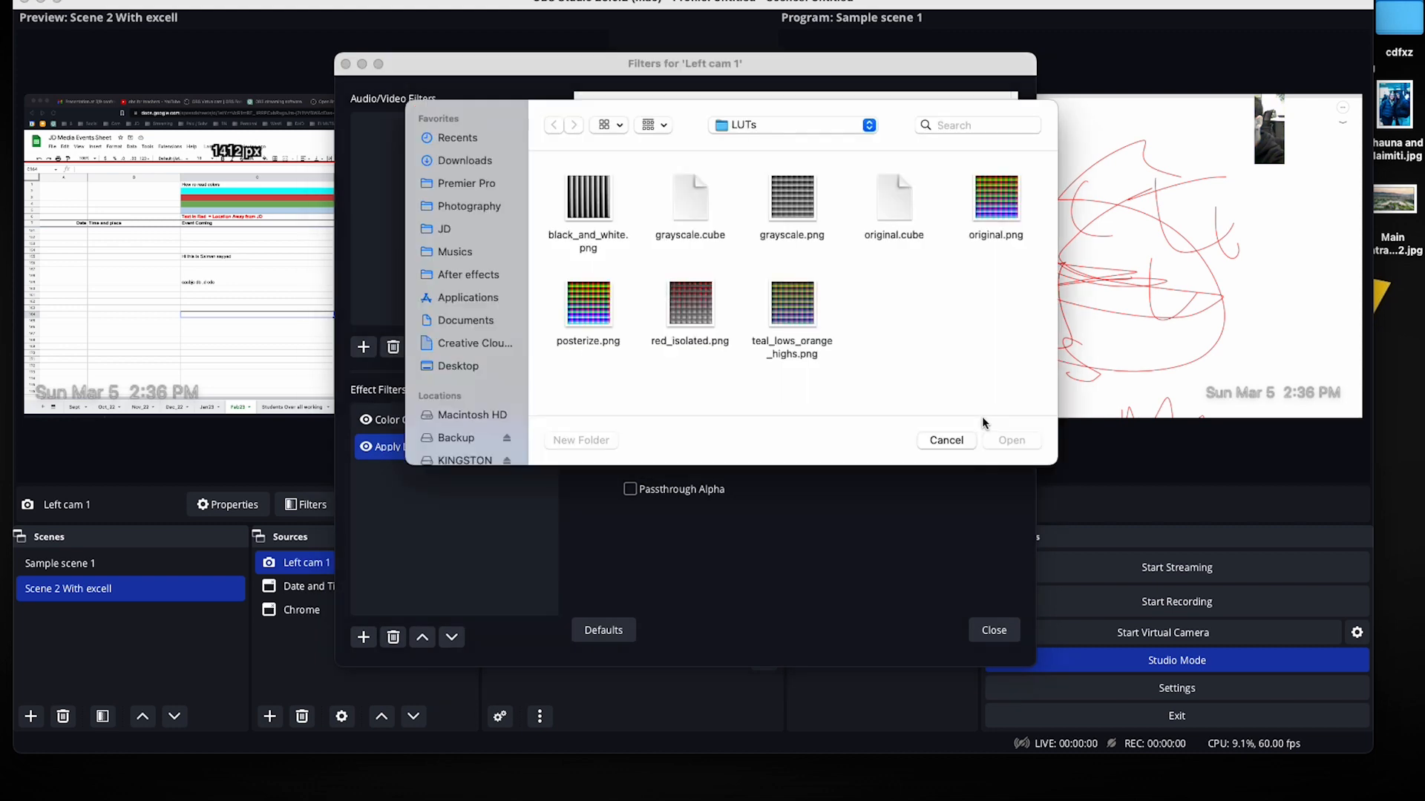
click(587, 321)
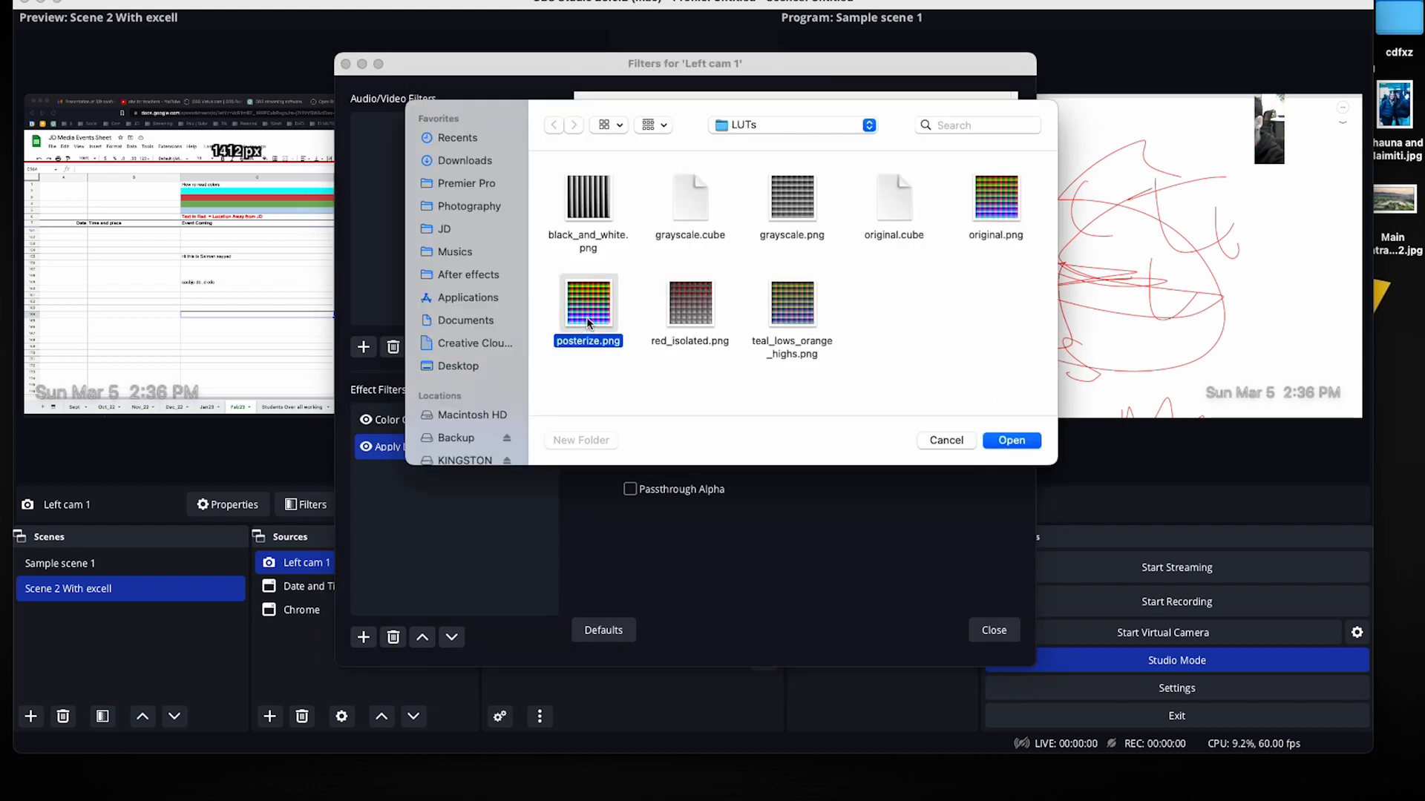
click(1032, 444)
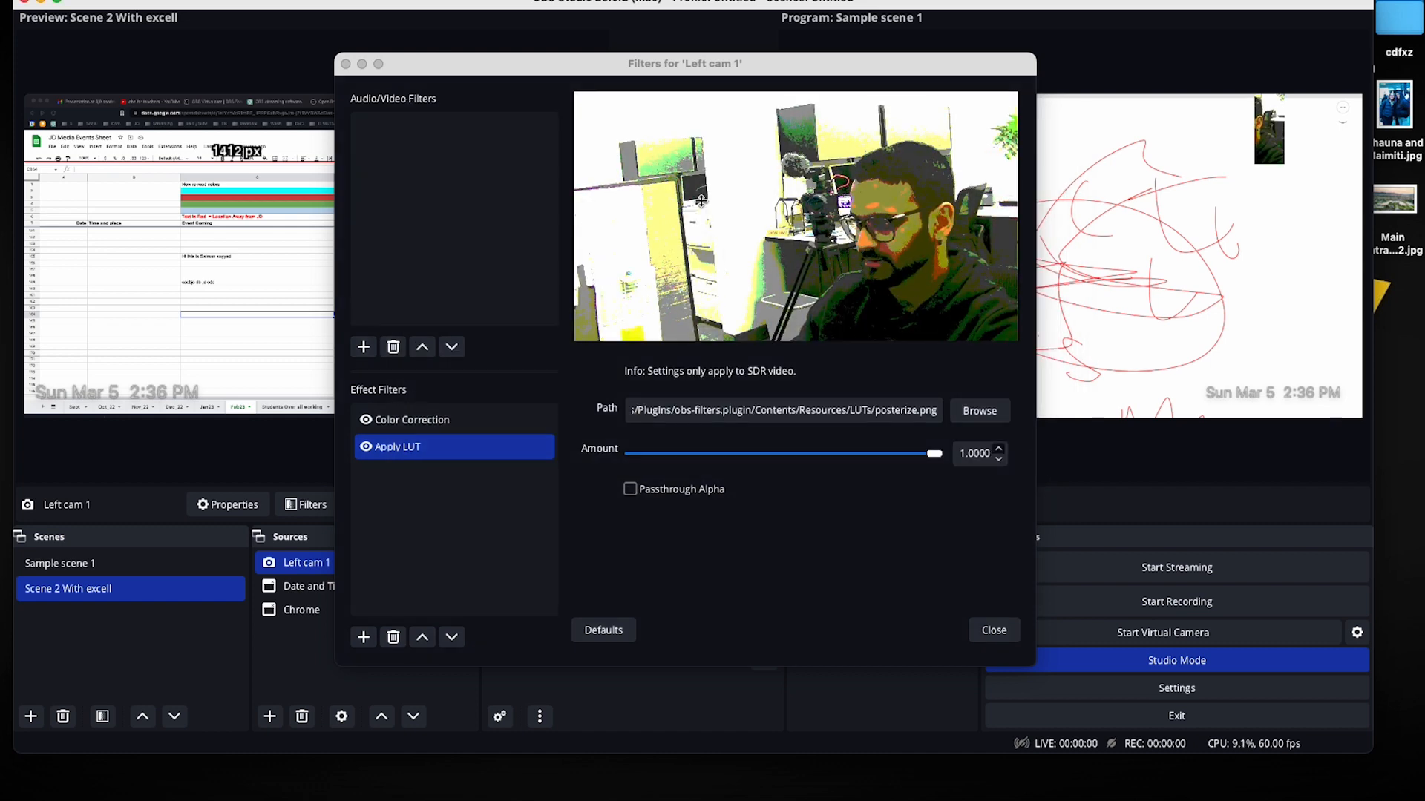
click(979, 410)
click(789, 195)
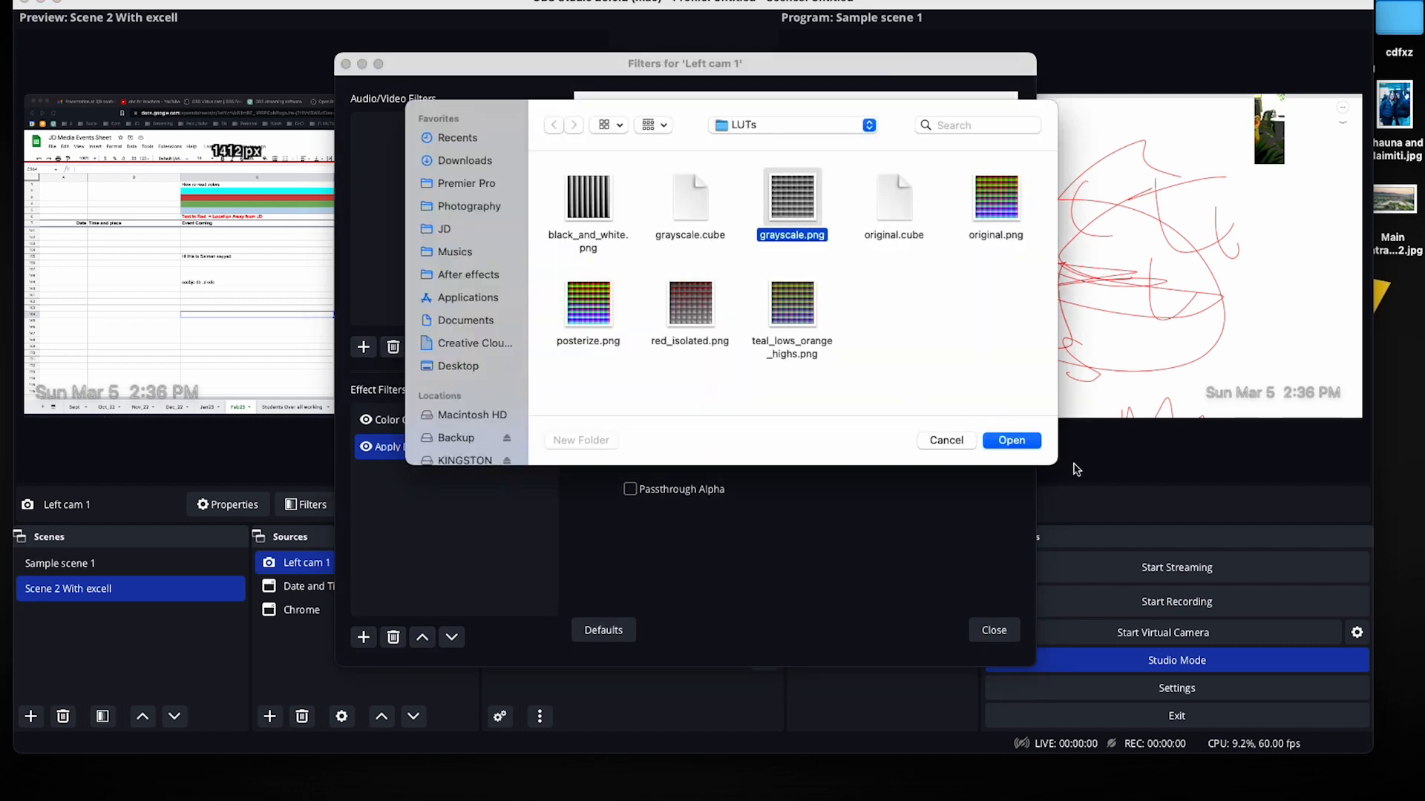
click(1012, 441)
Disable the Apply LUT filter, remove it from Left cam 1 and close the filters window
click(389, 533)
click(444, 450)
click(366, 447)
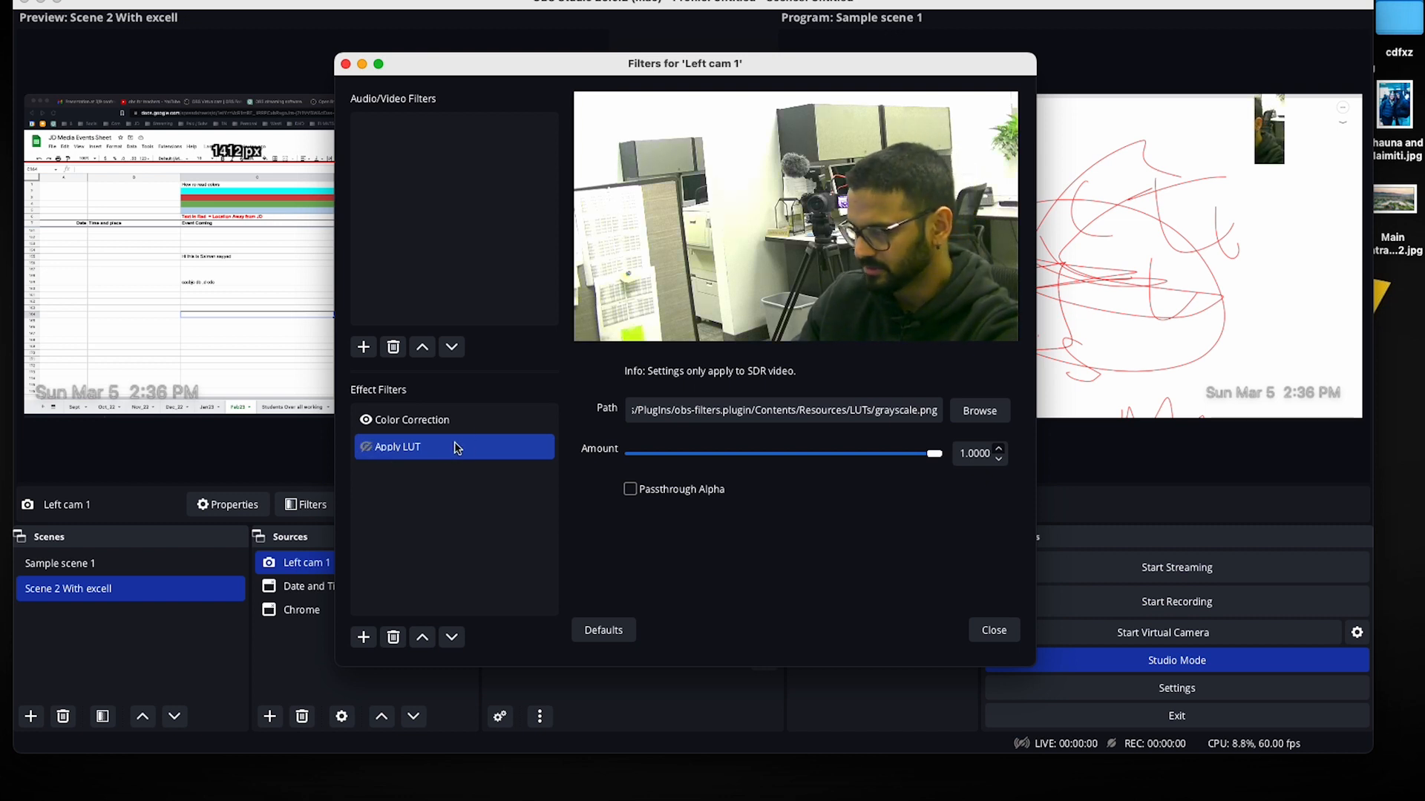
click(394, 638)
click(799, 386)
click(380, 642)
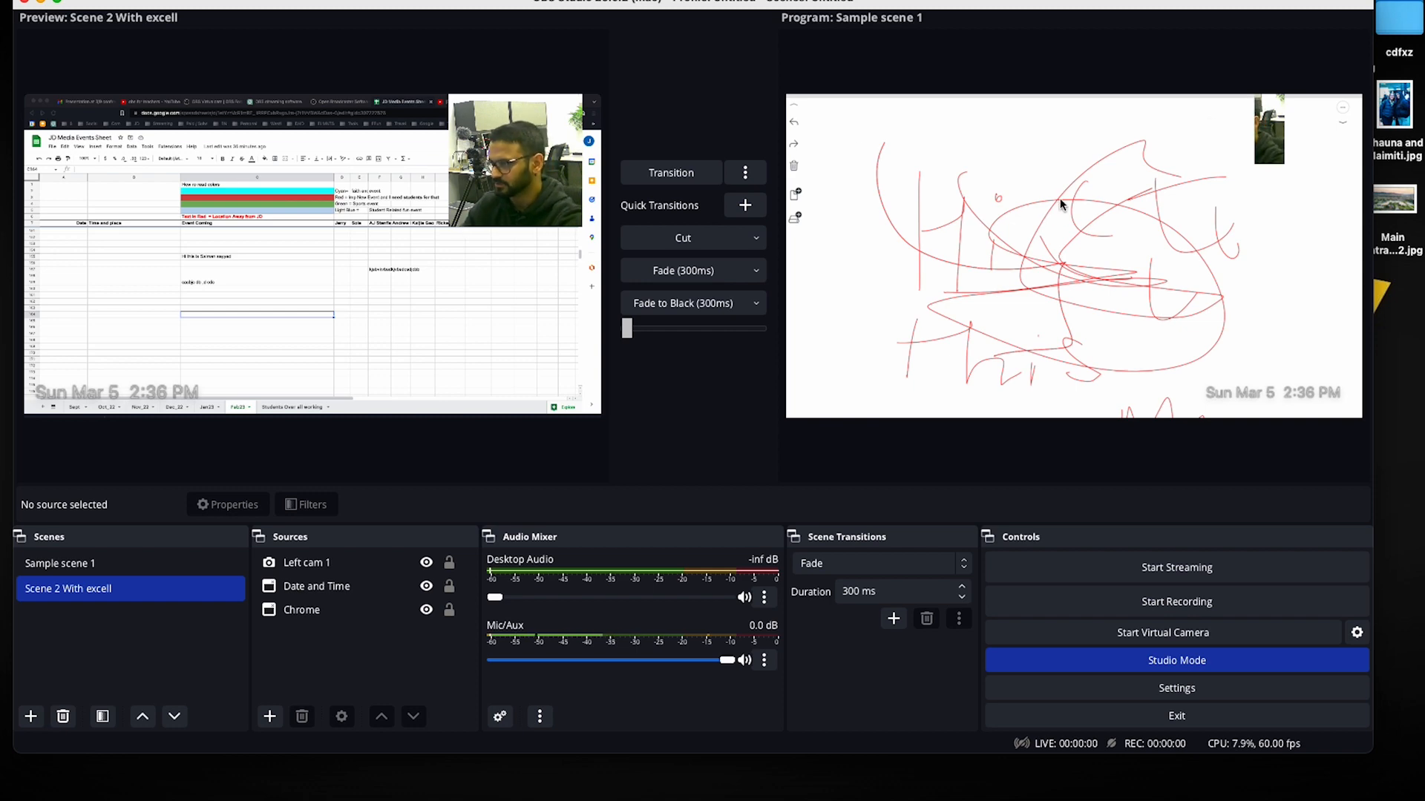
Transition Scene 2 With excell from the preview to the program output
click(679, 172)
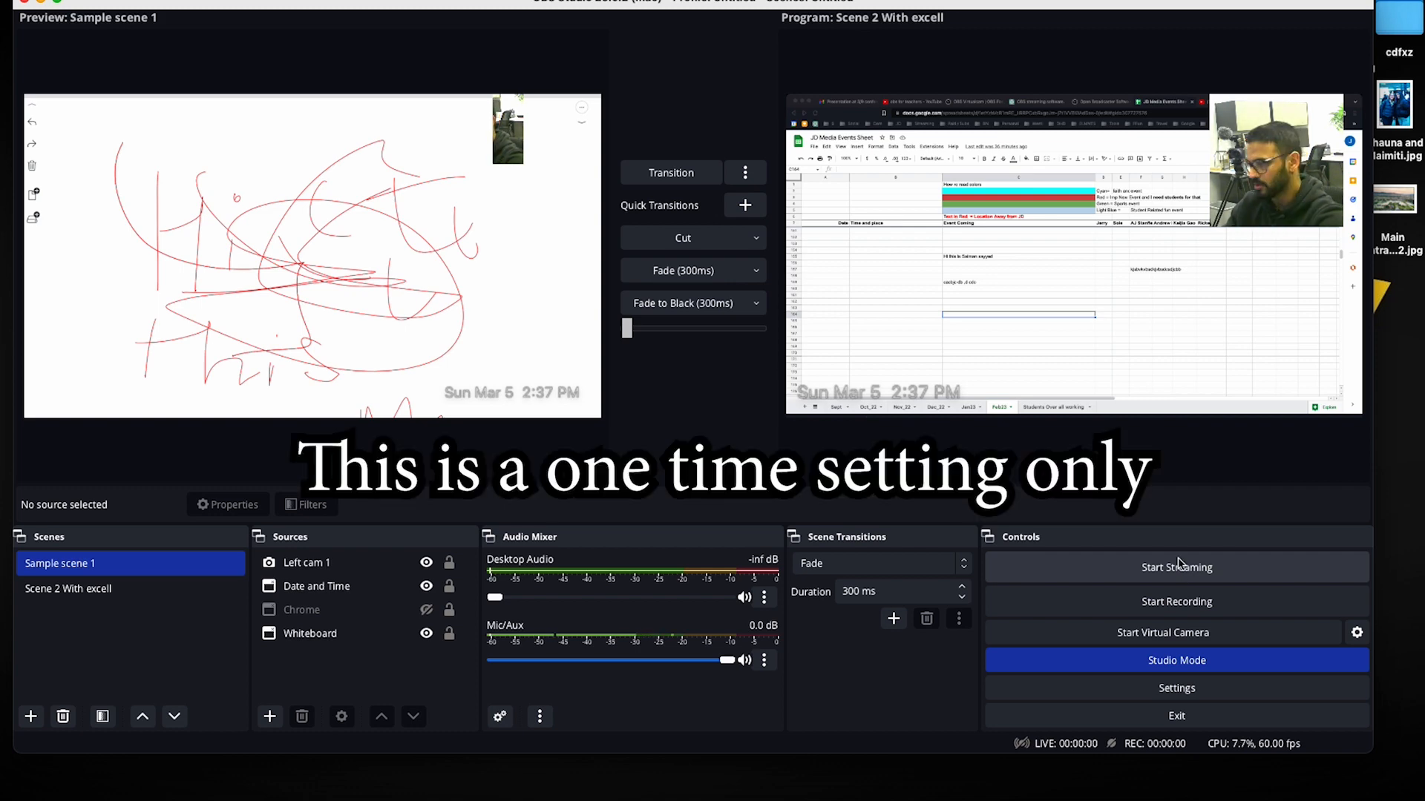
Try to connect an account for the YouTube - RTMPS service in the stream settings, and cancel the authorization and the settings
click(1193, 689)
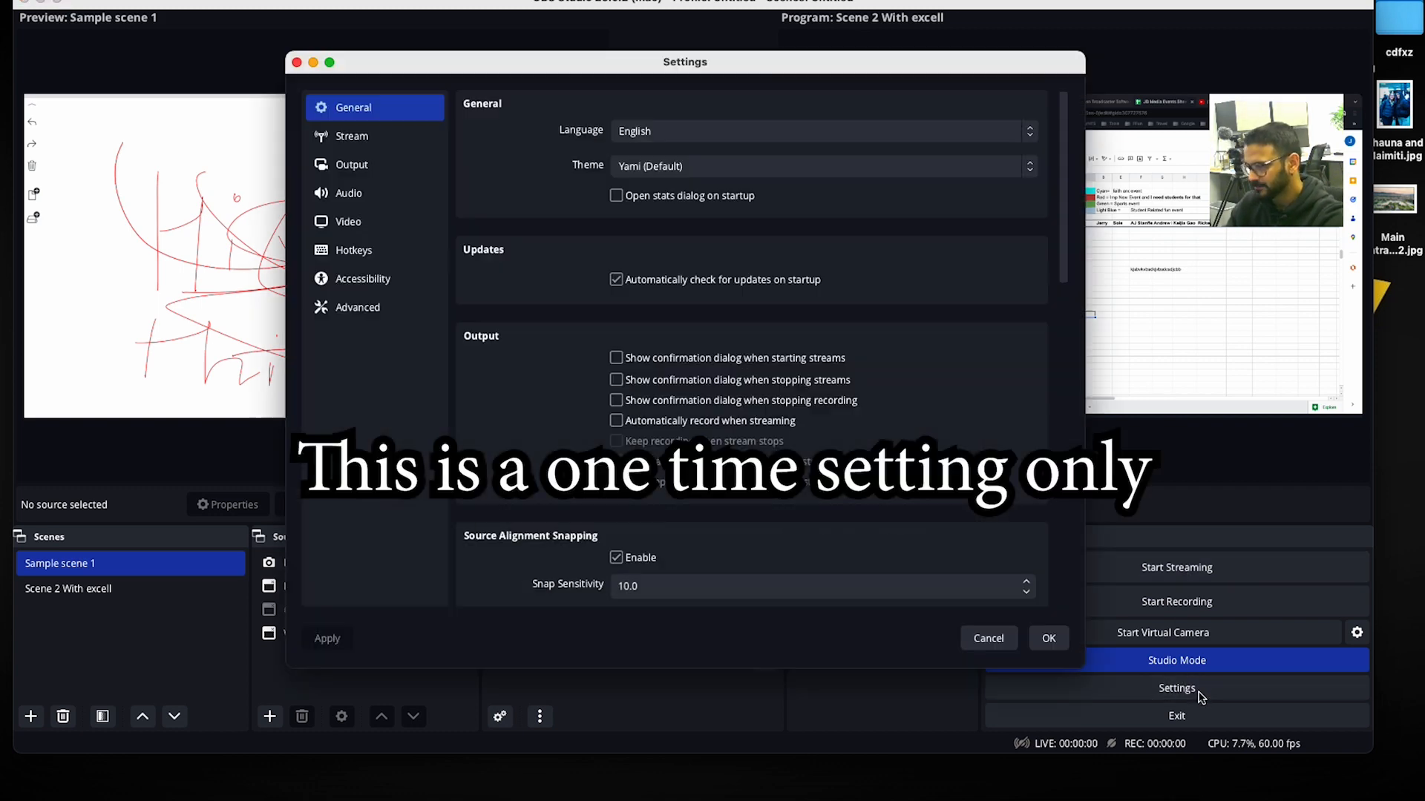
click(350, 139)
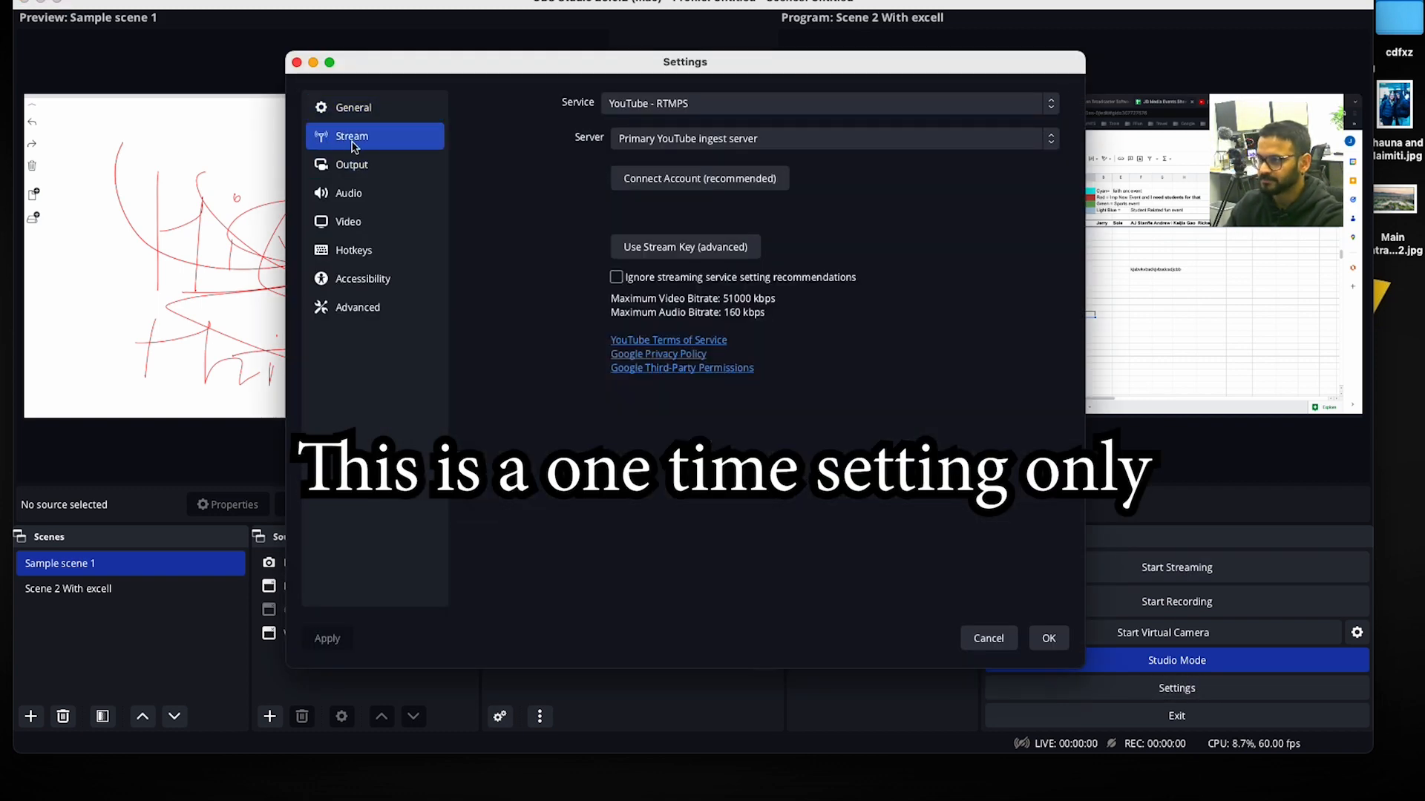
click(801, 103)
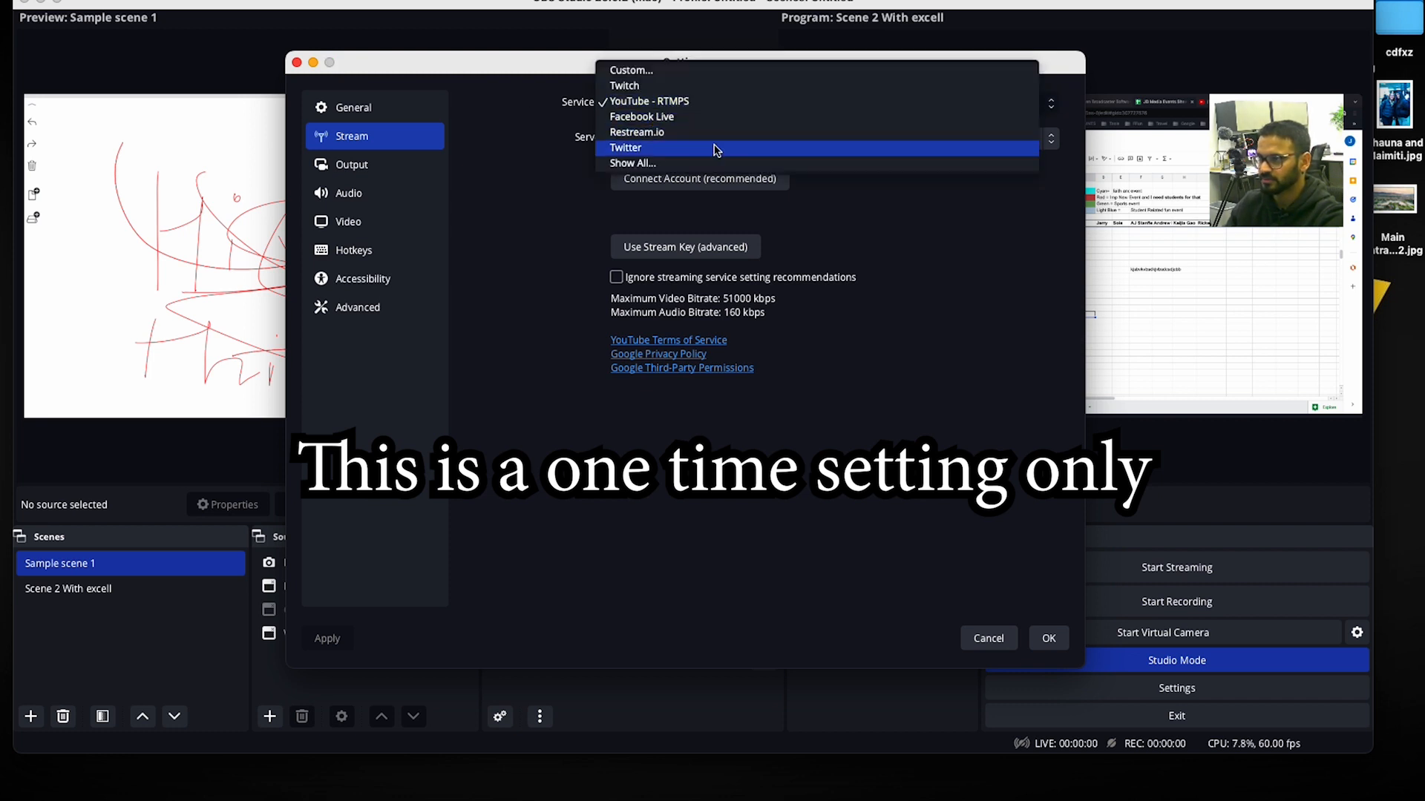
click(711, 104)
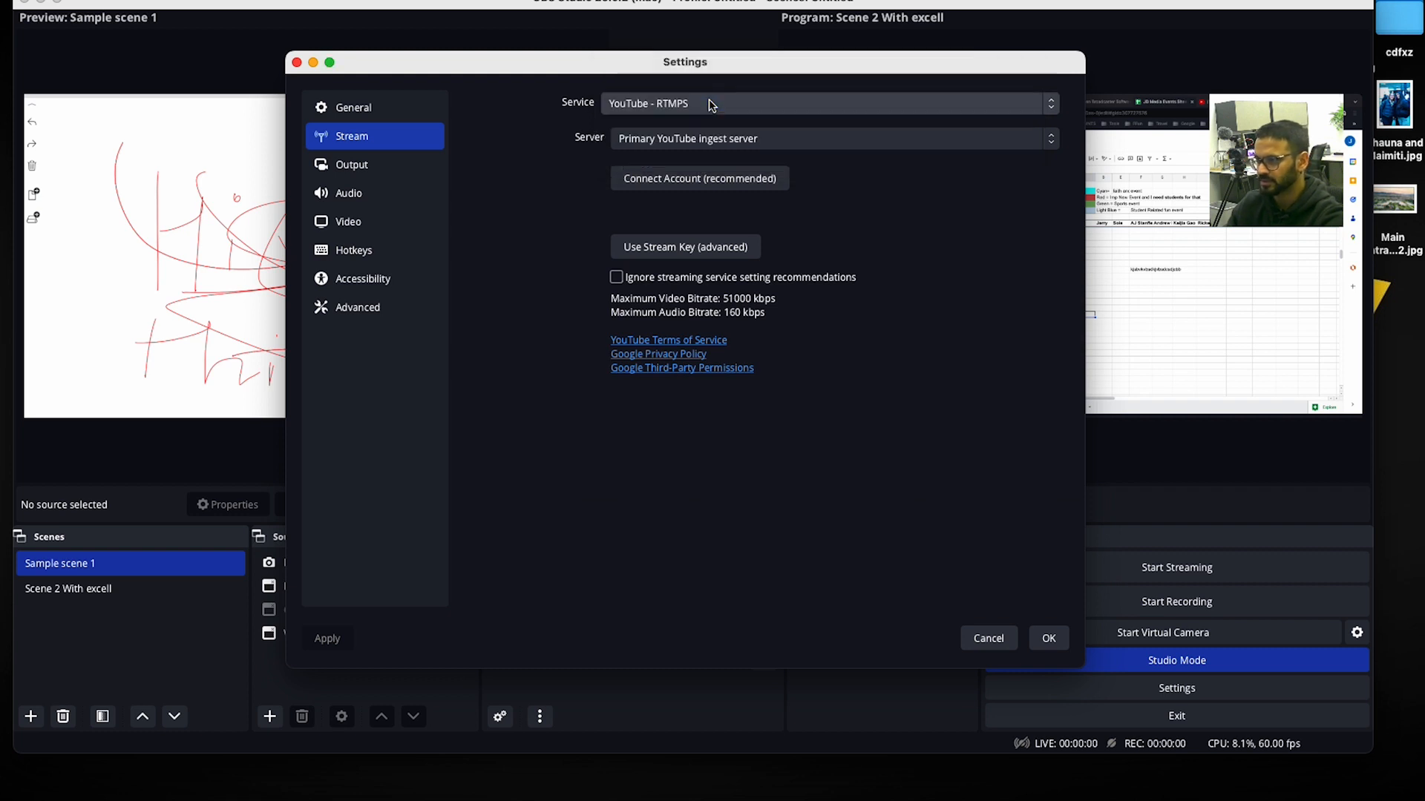
click(692, 184)
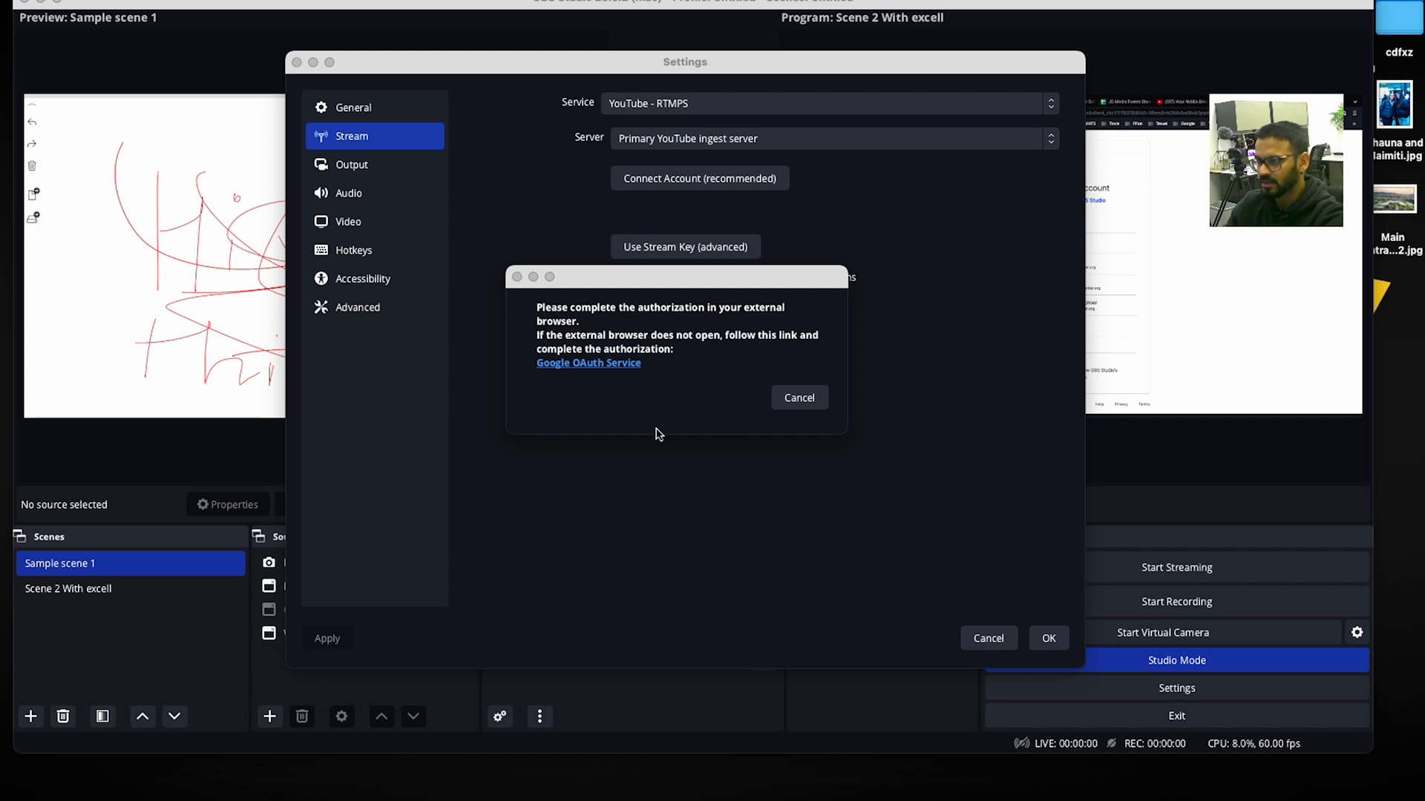
click(797, 408)
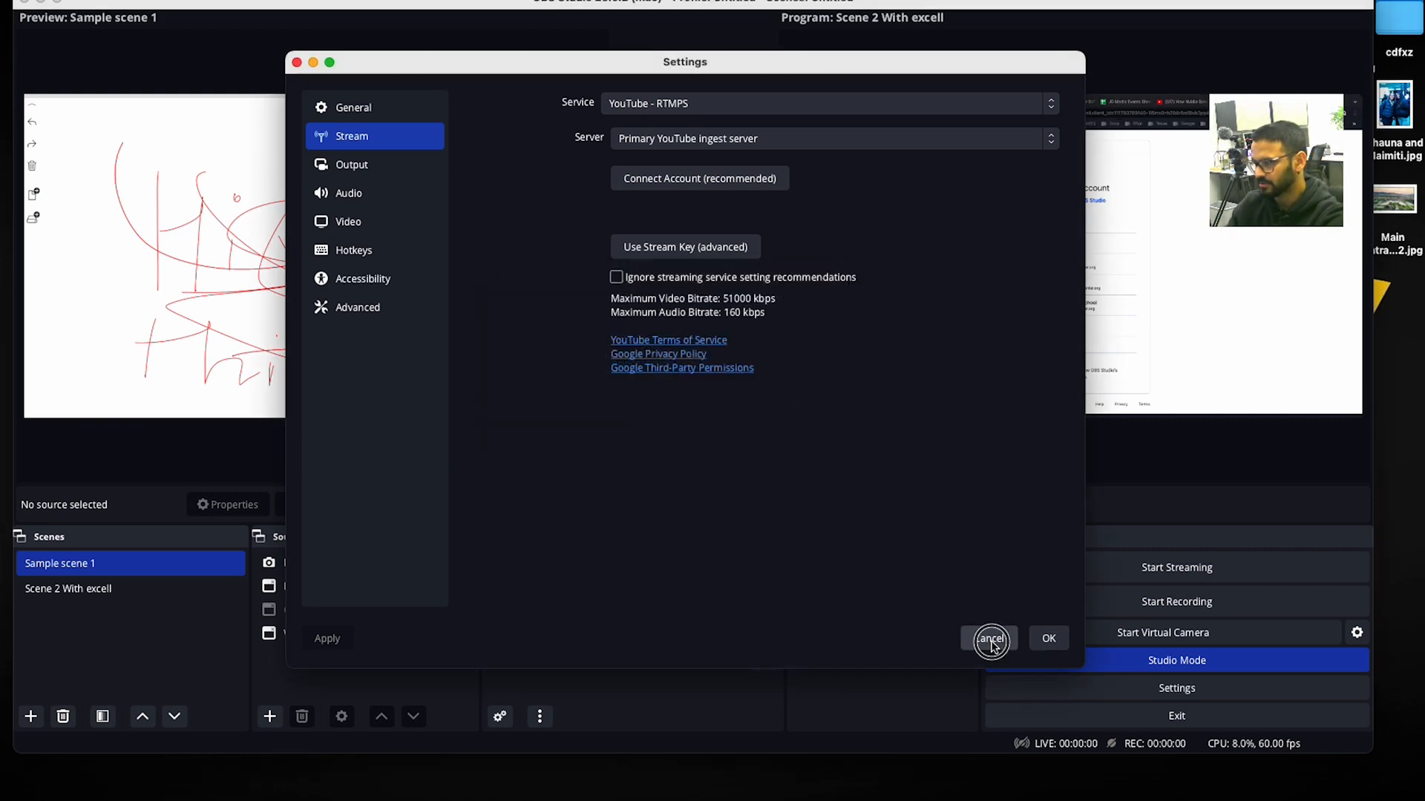
click(990, 639)
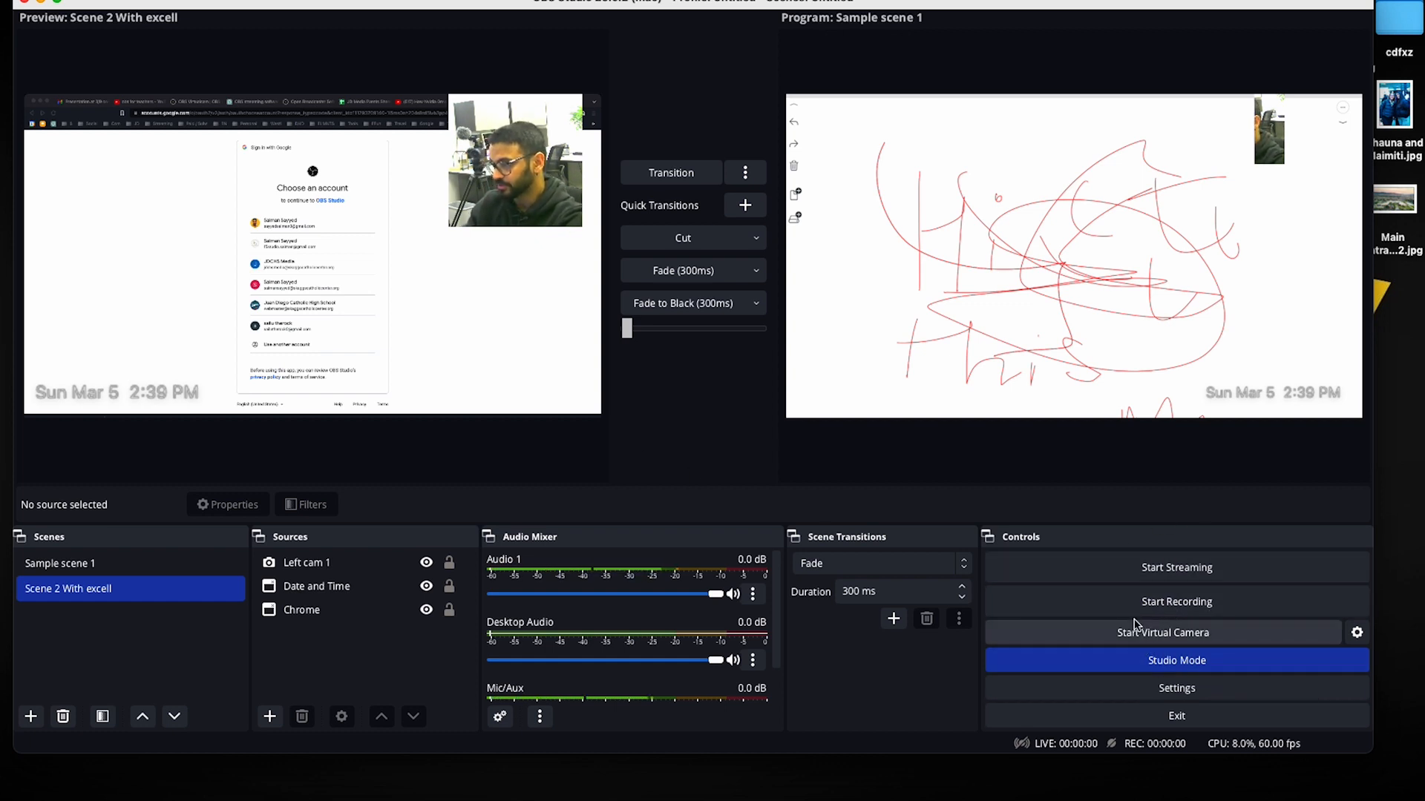
Start the virtual camera, and switch to Zoom to start a new meeting joined with computer audio
click(1190, 641)
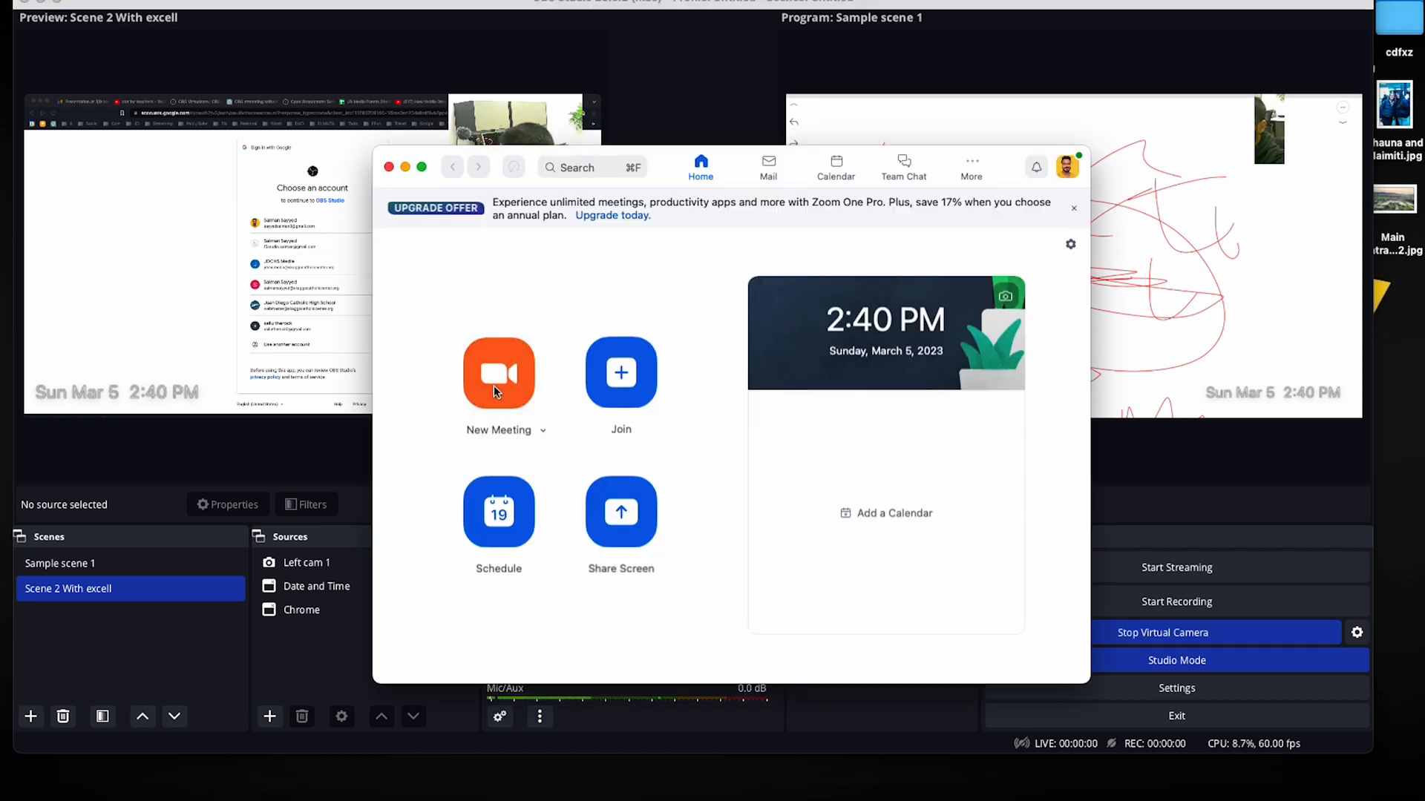
click(493, 385)
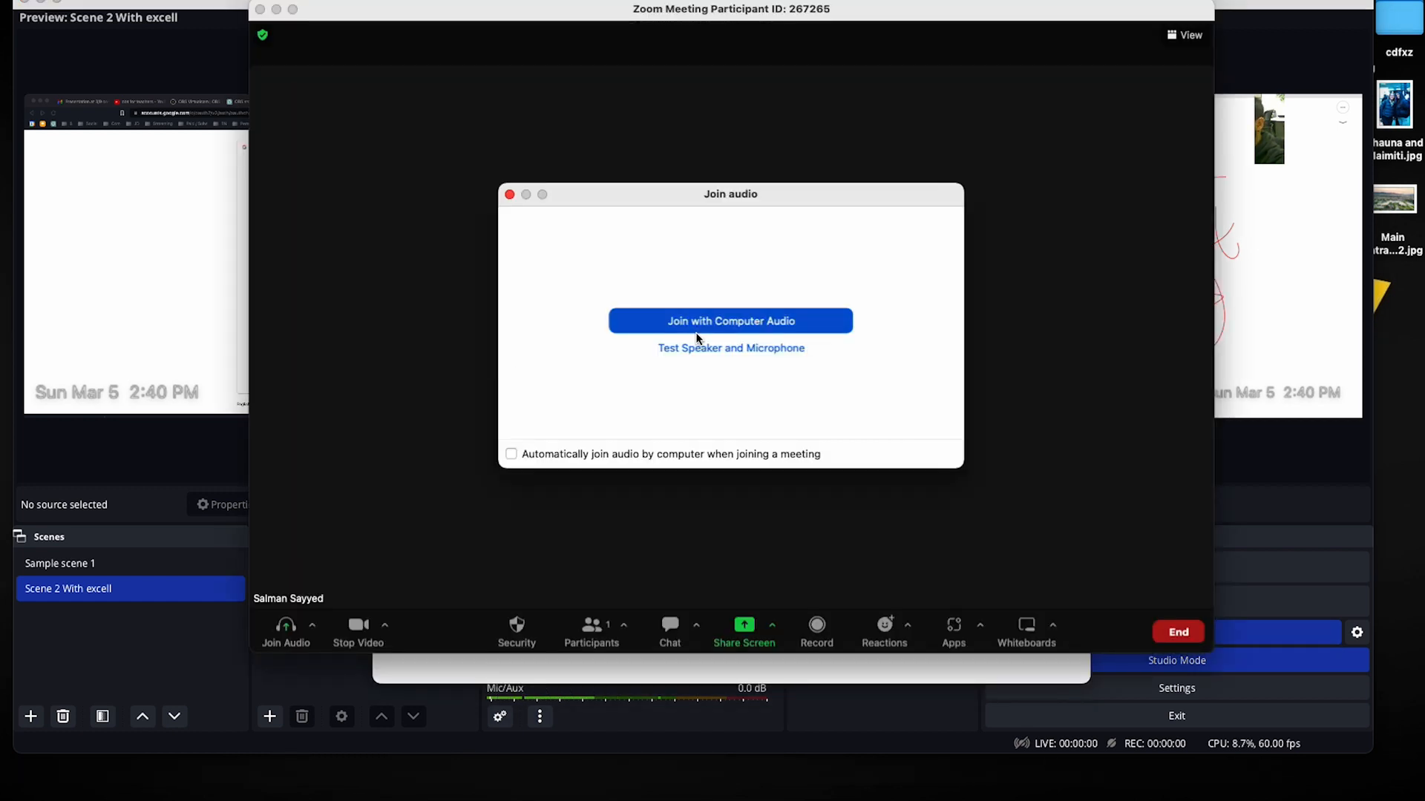
click(697, 326)
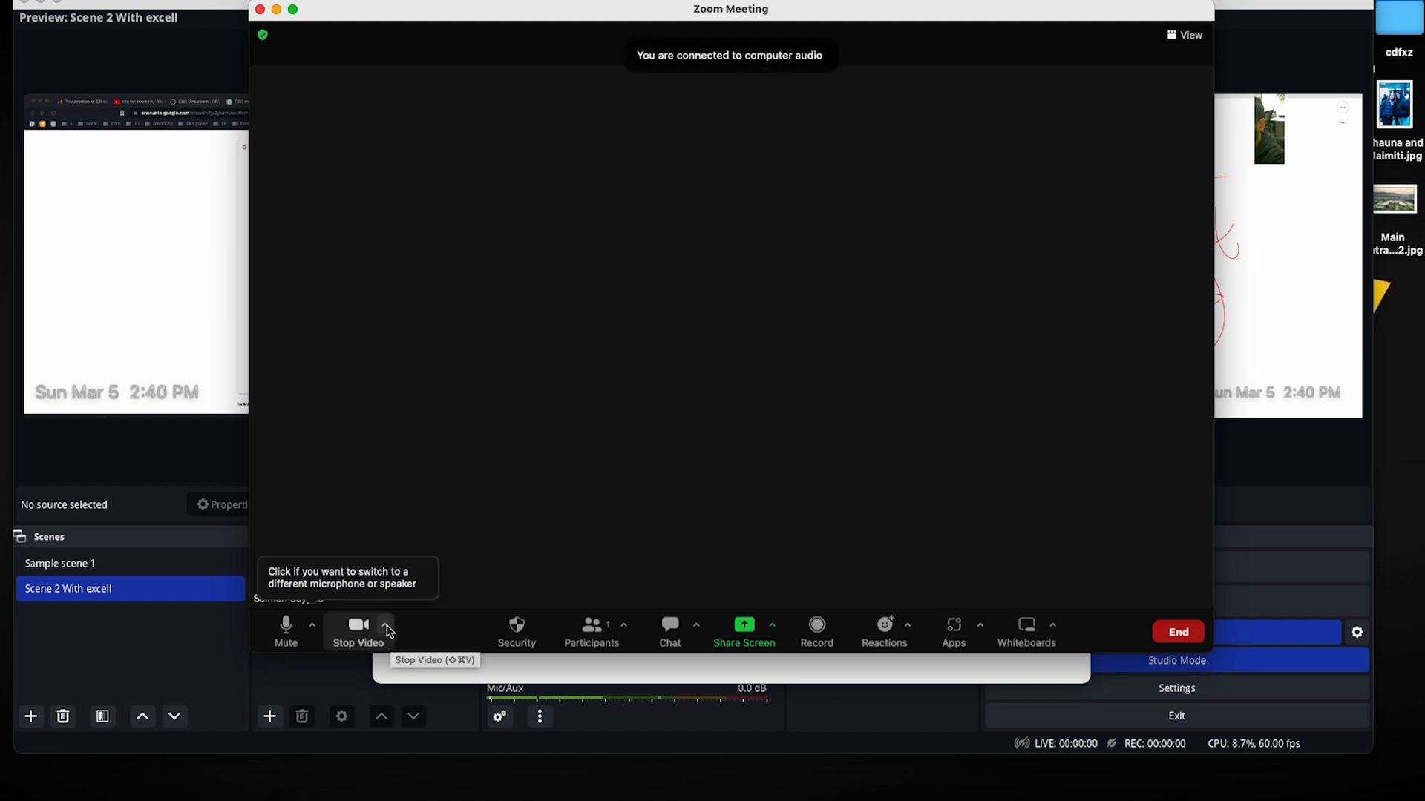
Choose the camera for the Zoom meeting's video and minimize the meeting and home windows to return to OBS
click(385, 627)
click(430, 464)
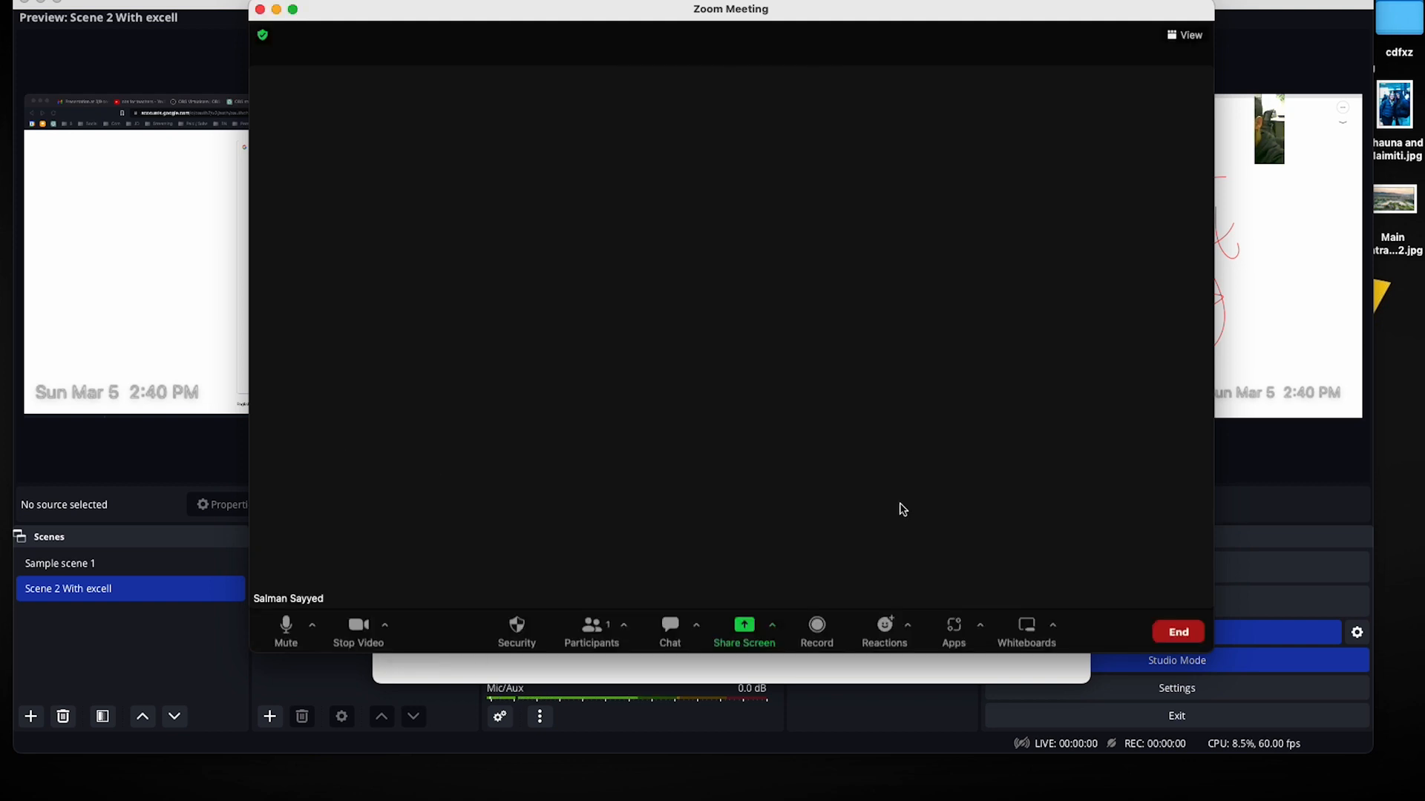
click(277, 10)
click(403, 161)
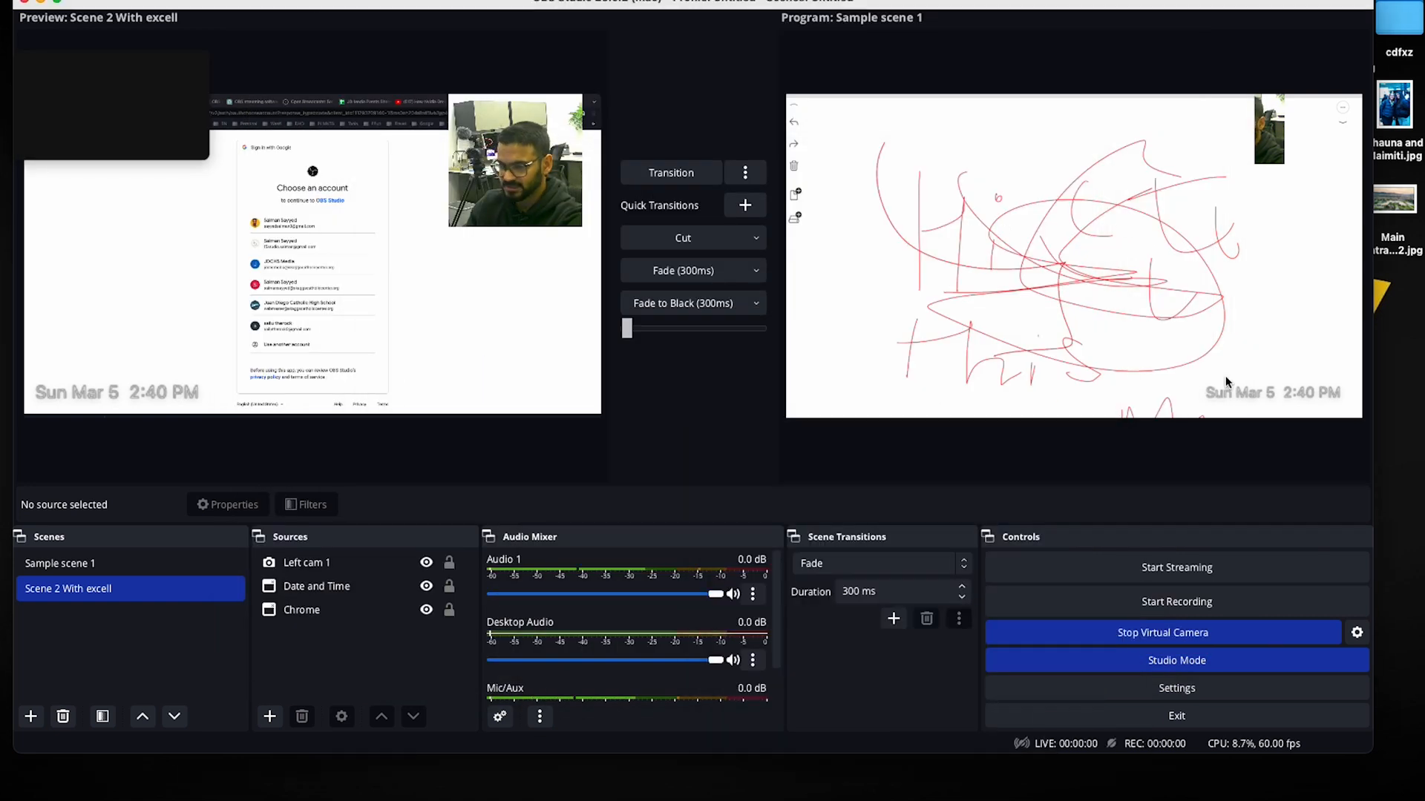
Transition Sample scene 1 to the program output in OBS and restore the minimized Zoom meeting window
click(178, 565)
click(686, 173)
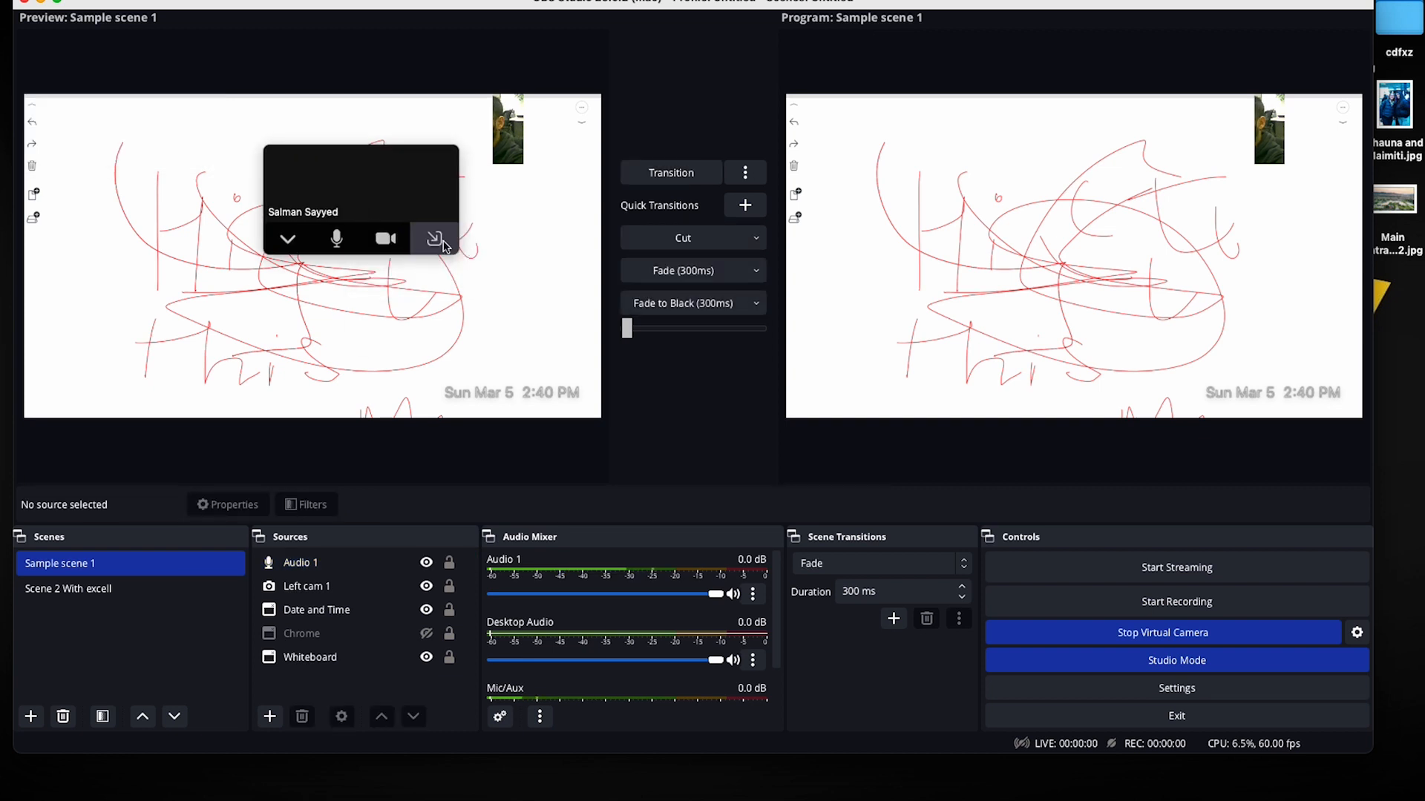
click(438, 241)
click(444, 239)
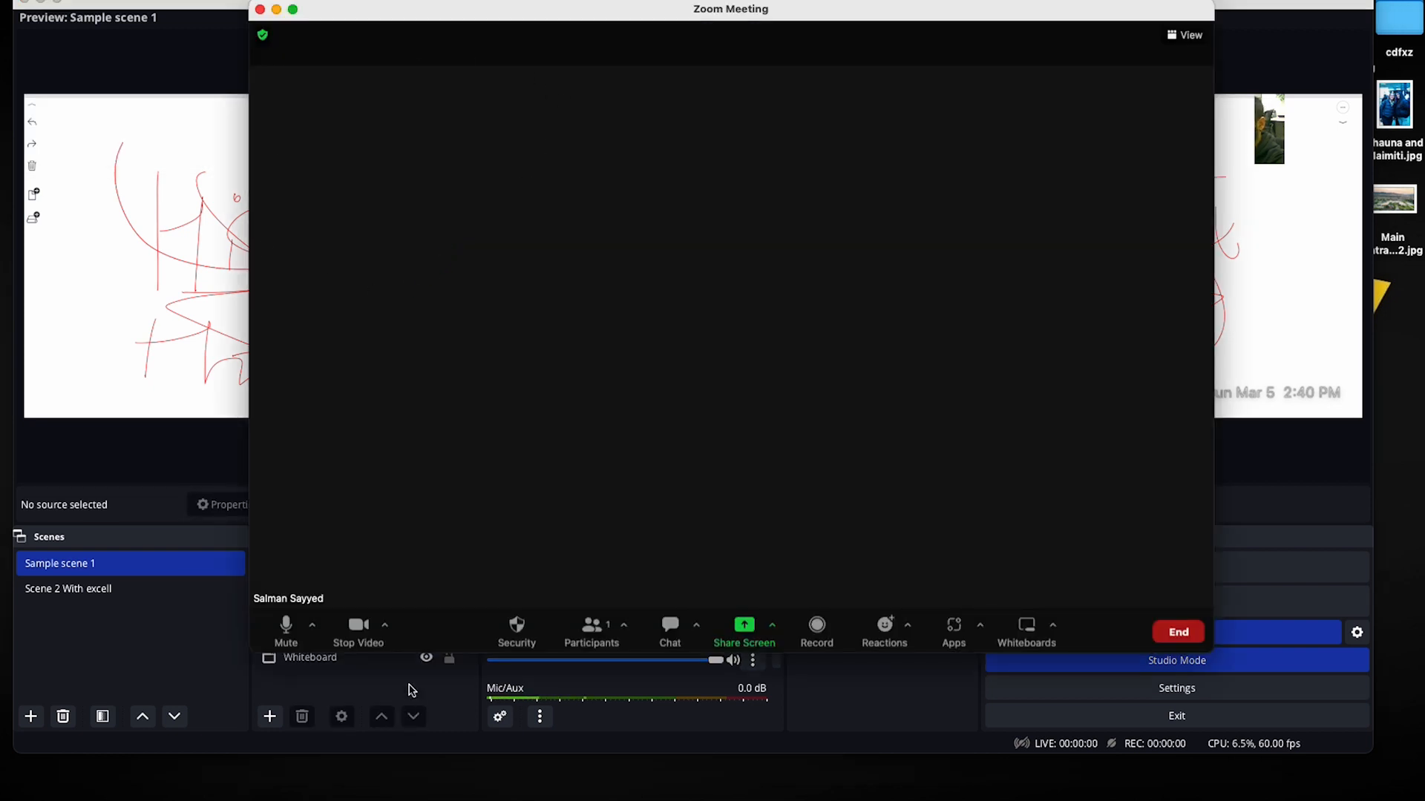
Switch the Zoom meeting's video source to the USB3. 0 capture camera and from there to OBS Virtual Camera
click(384, 625)
click(452, 413)
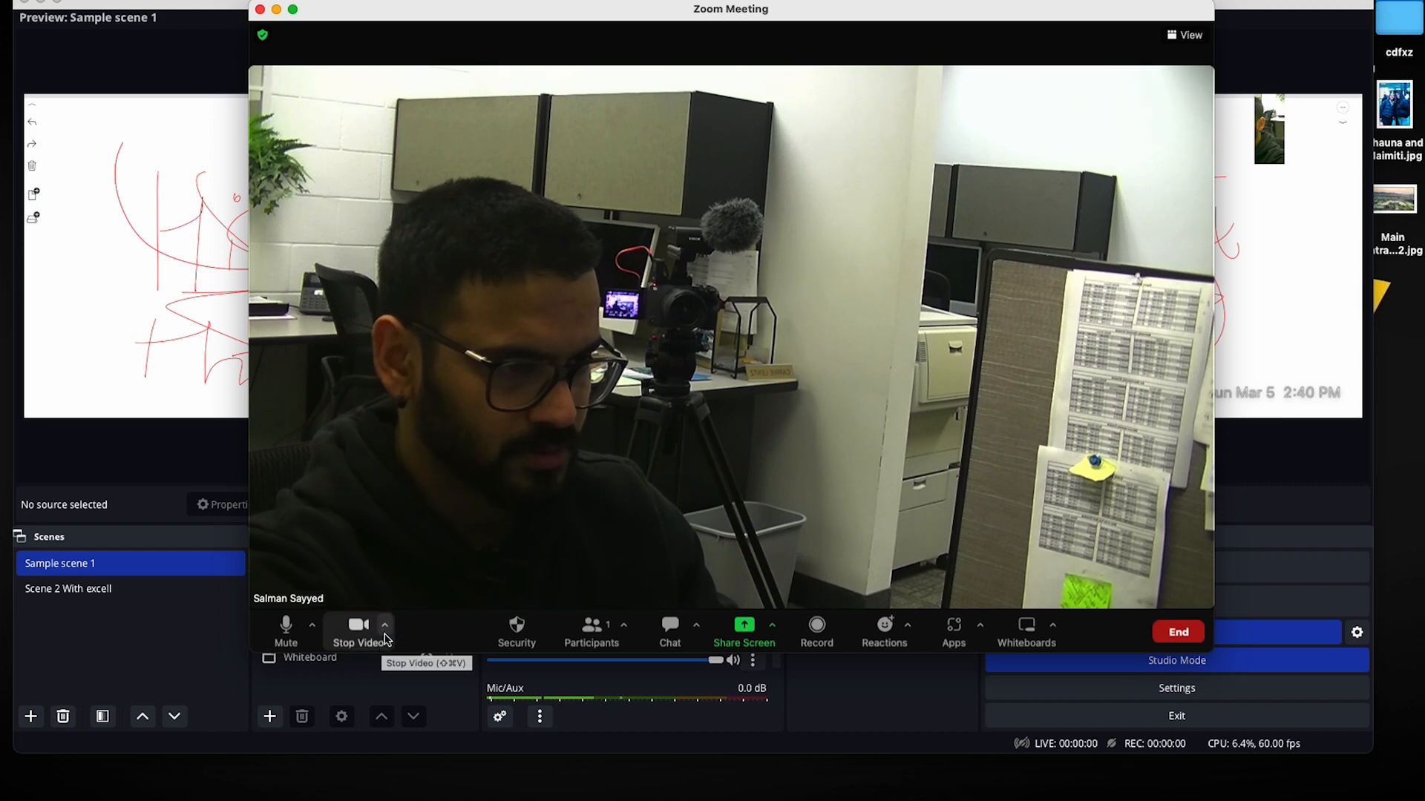
click(384, 625)
click(435, 459)
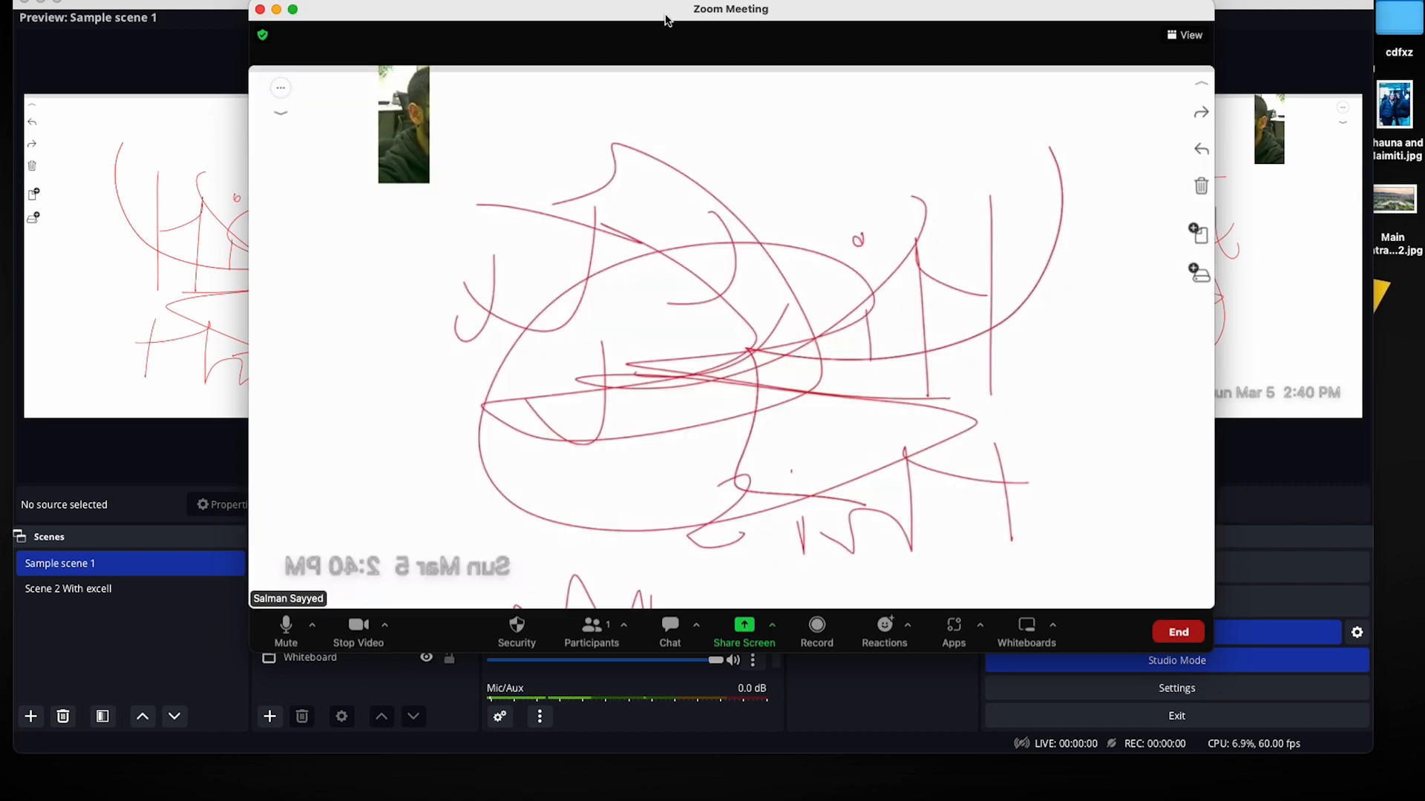
Reposition the Zoom meeting window and minimize it to put Scene 2 With excell on the OBS program output
drag(666, 20, 615, 39)
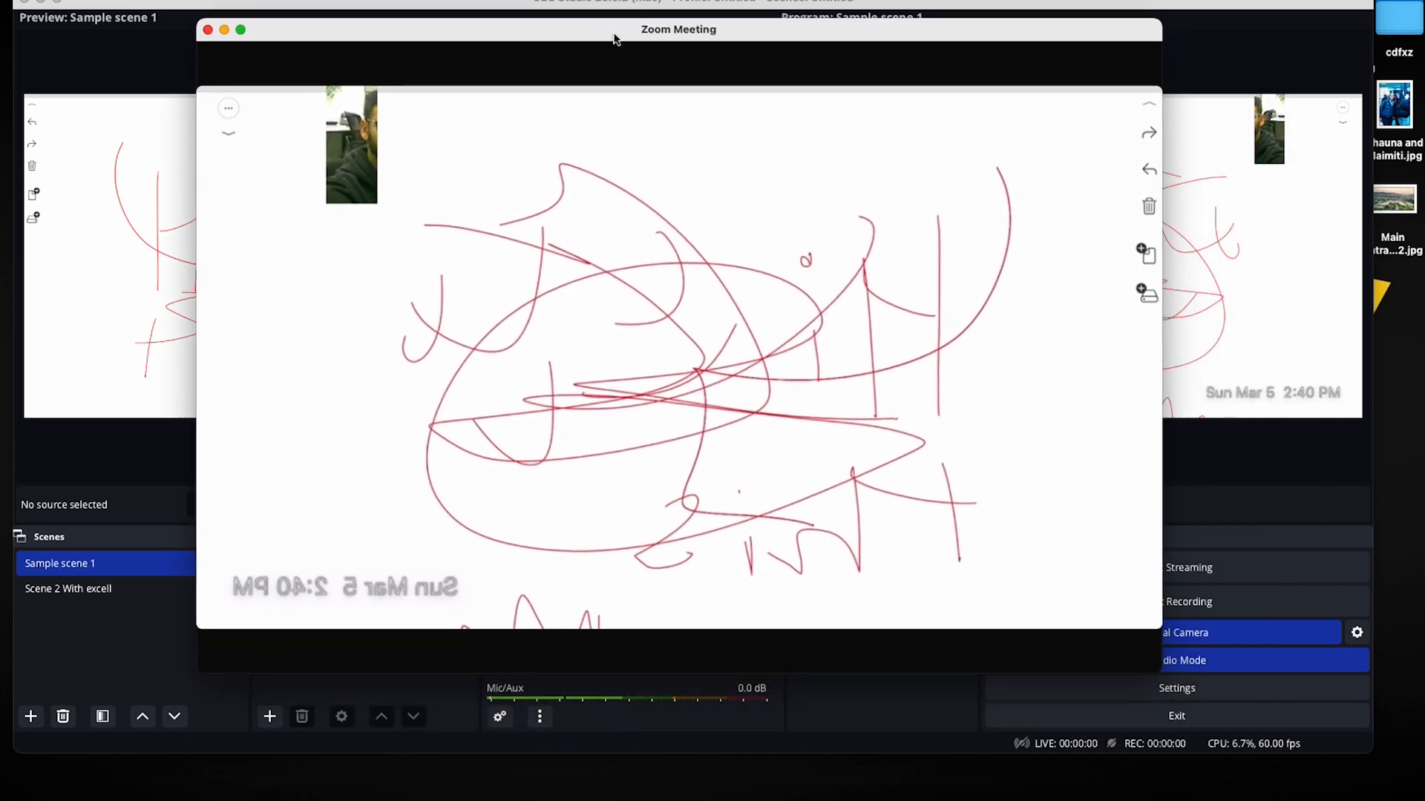
mouse_move(604, 483)
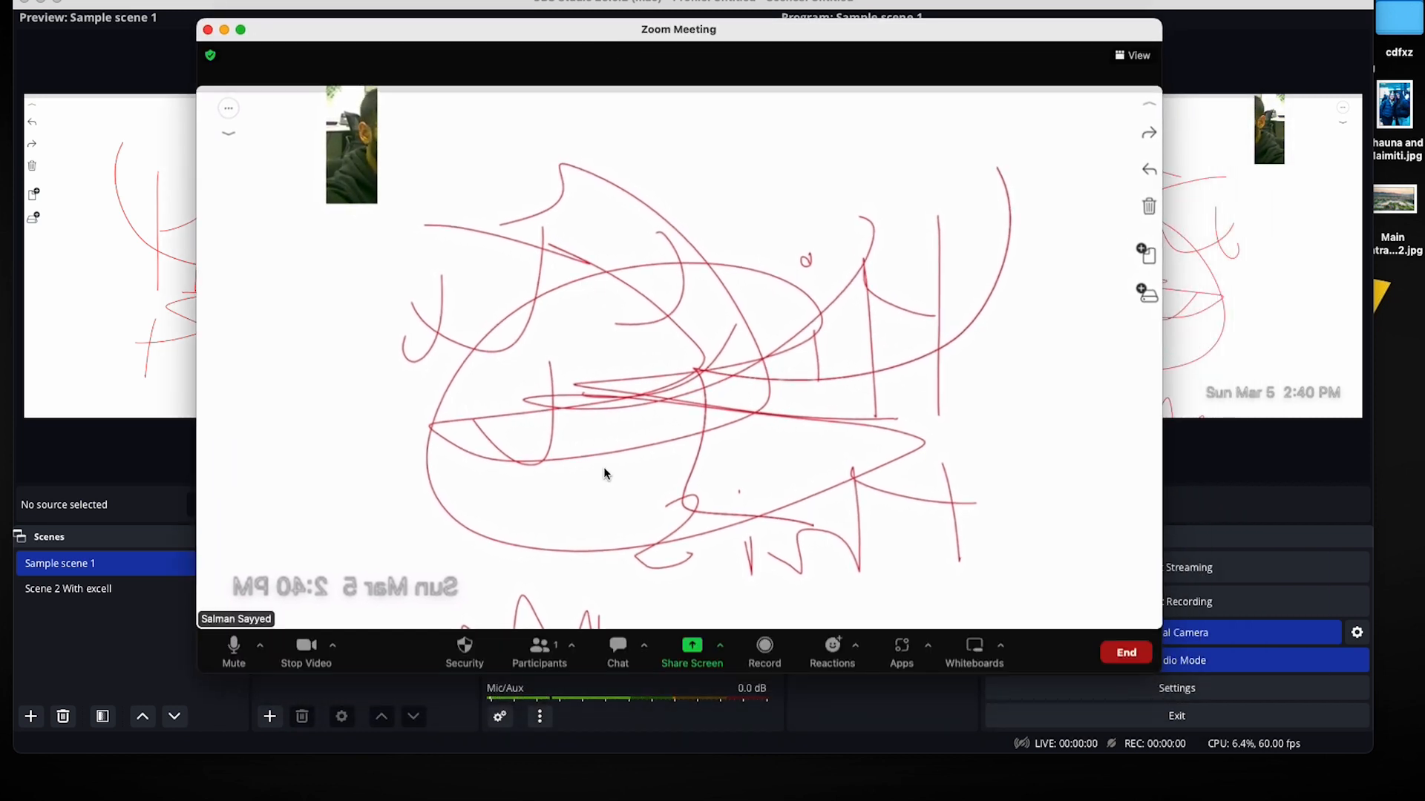
click(225, 31)
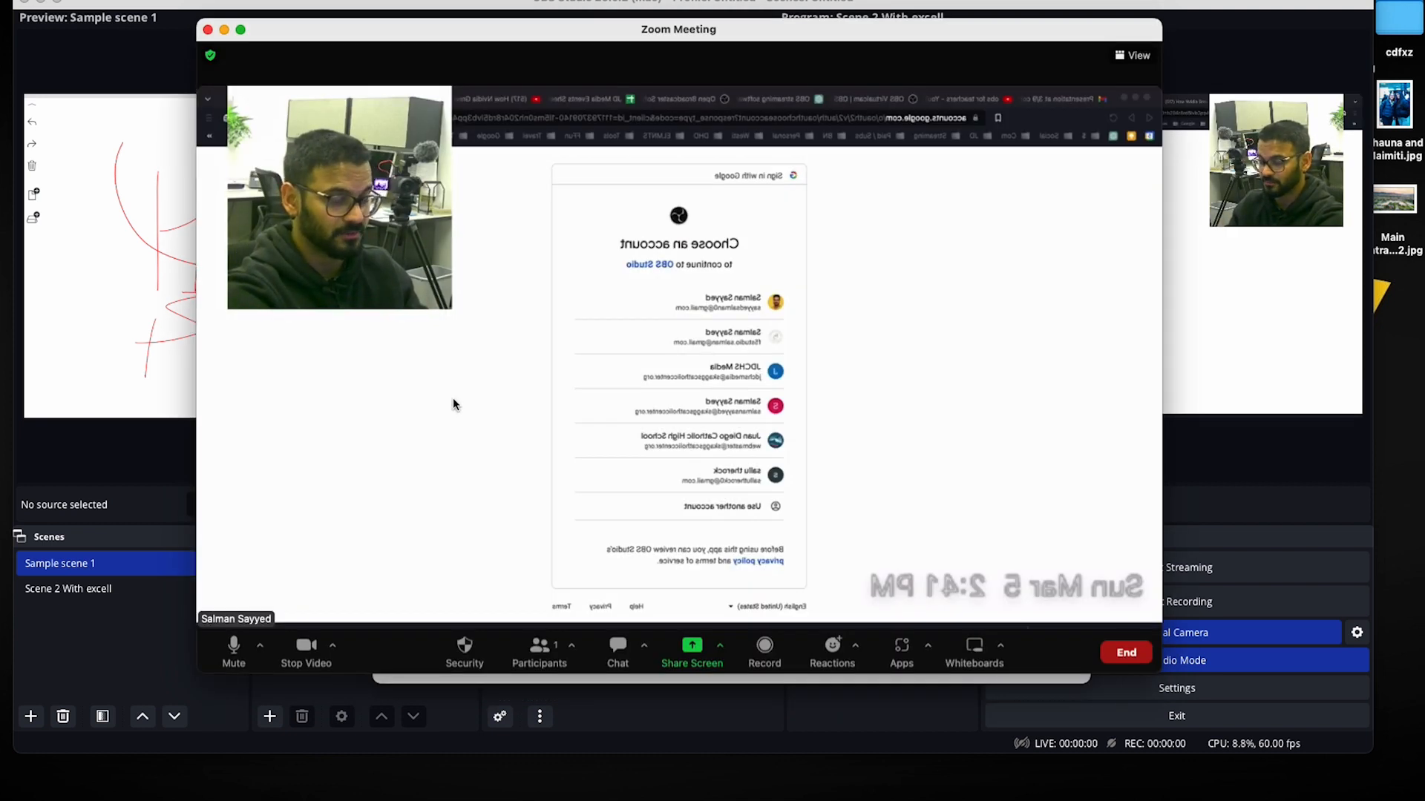
Turn off Mirror my video in Zoom's video settings and close the settings
click(334, 646)
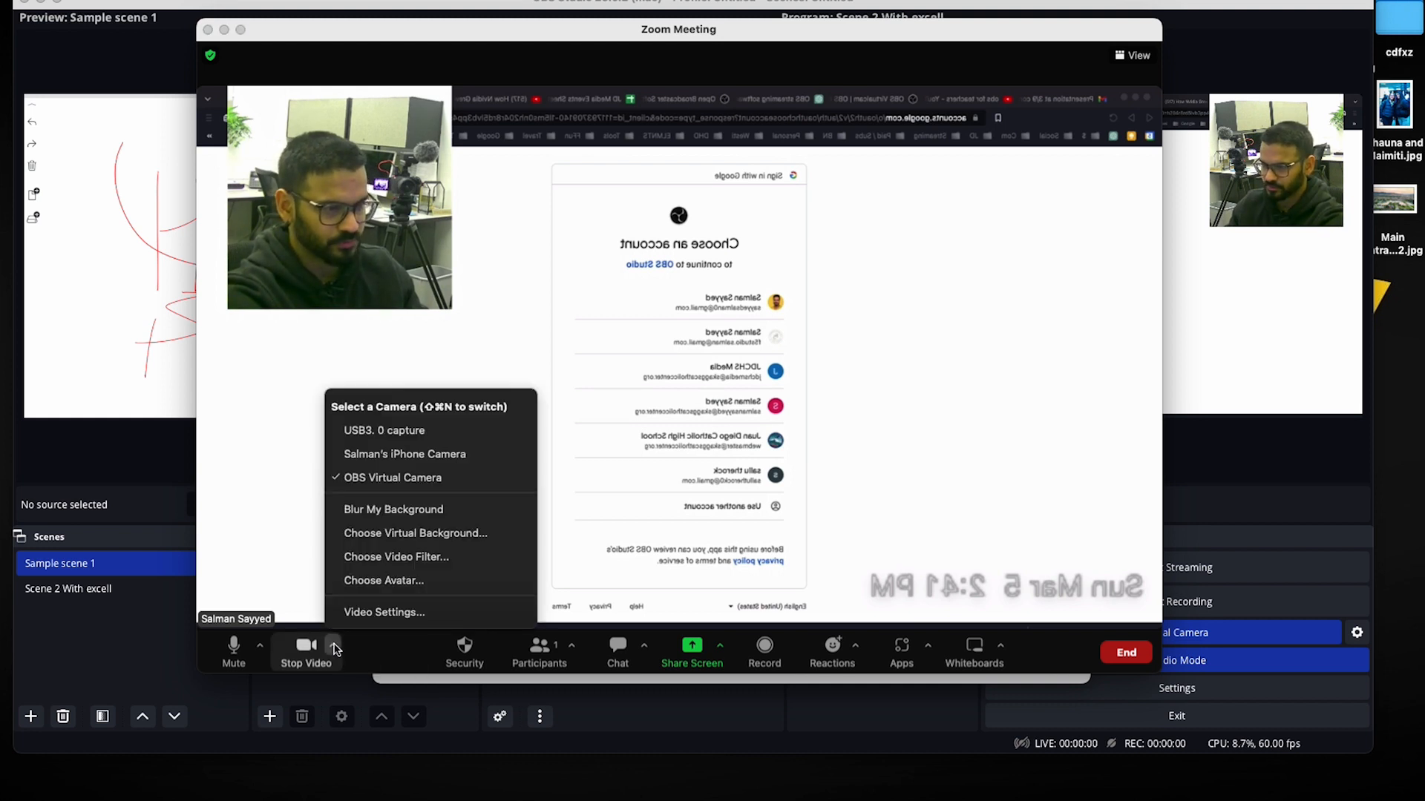
click(375, 613)
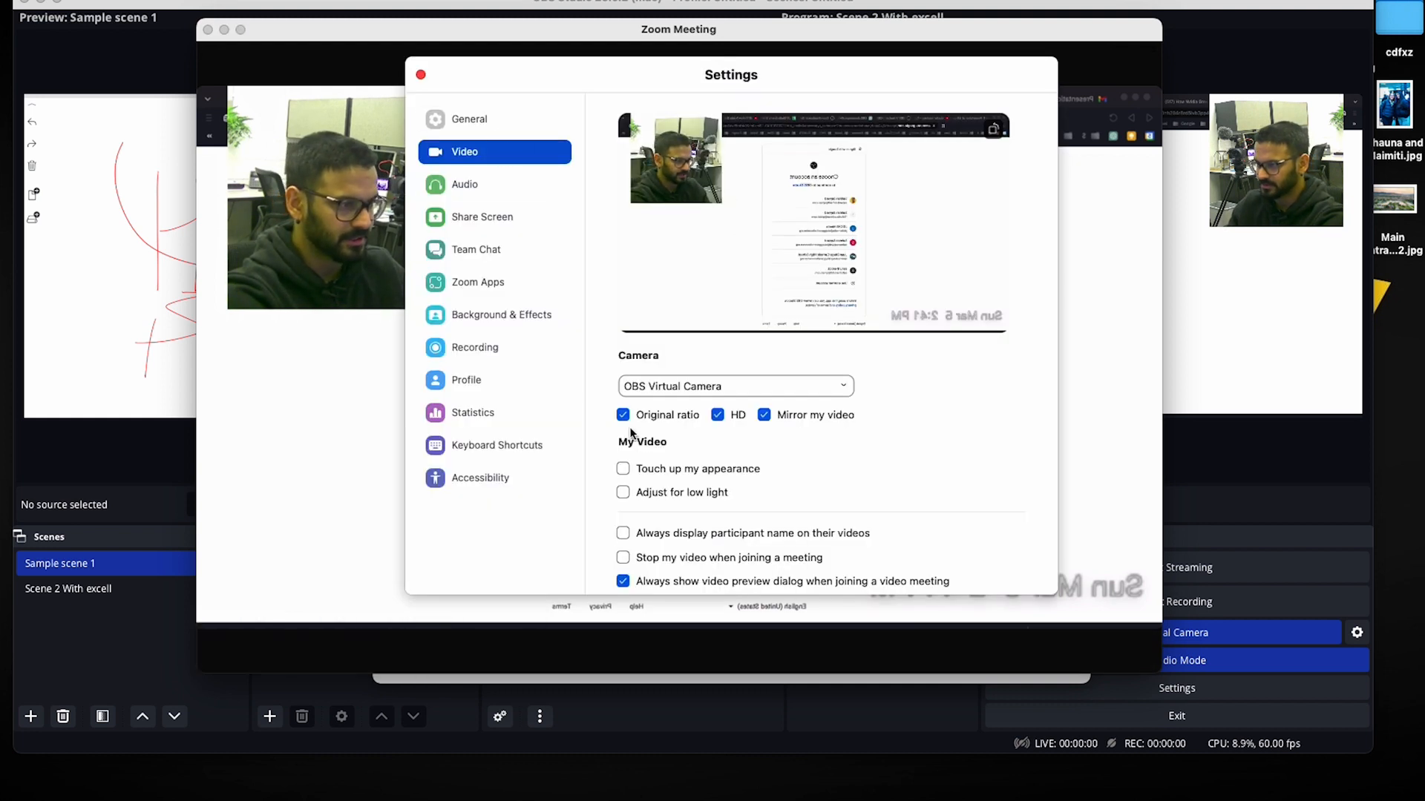
click(765, 416)
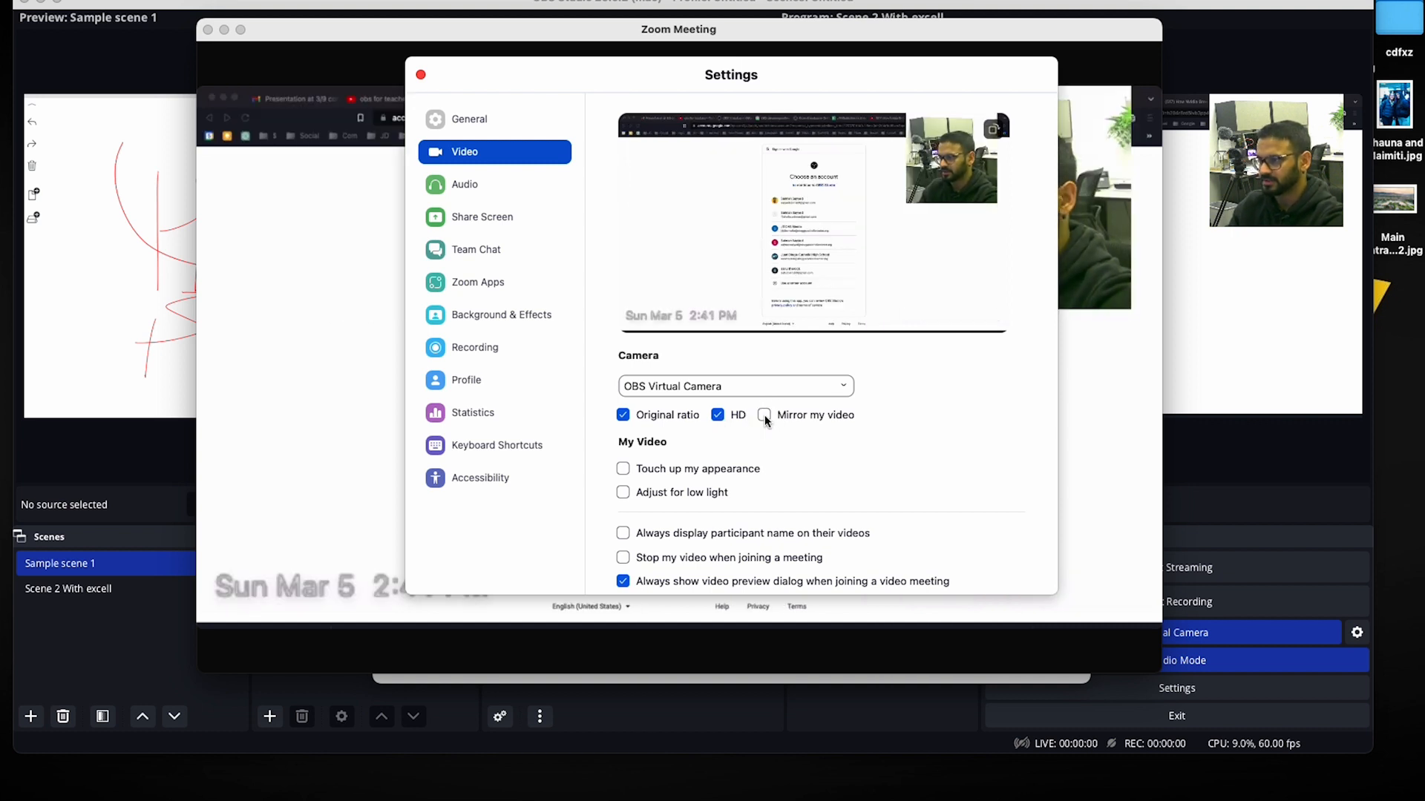
click(420, 74)
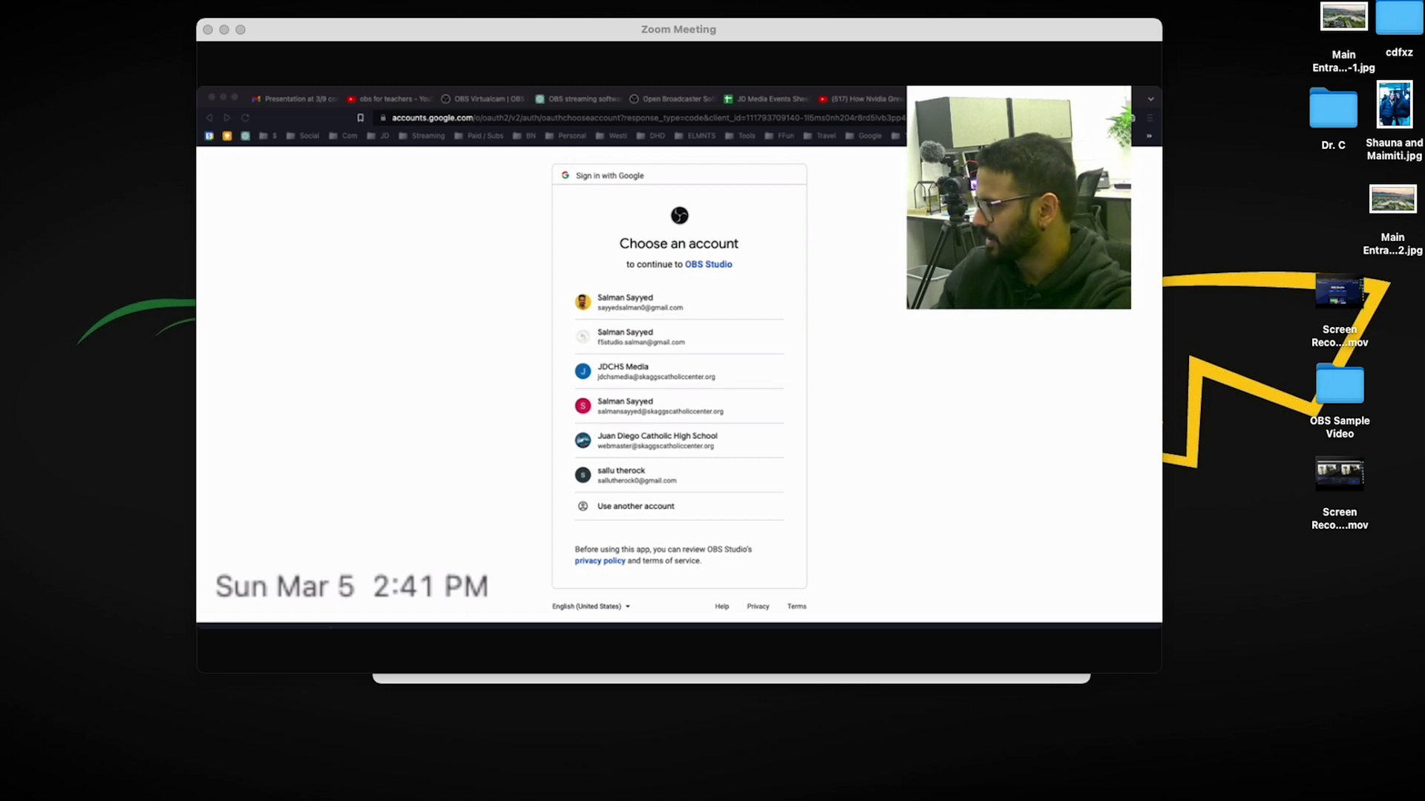
mouse_move(887, 566)
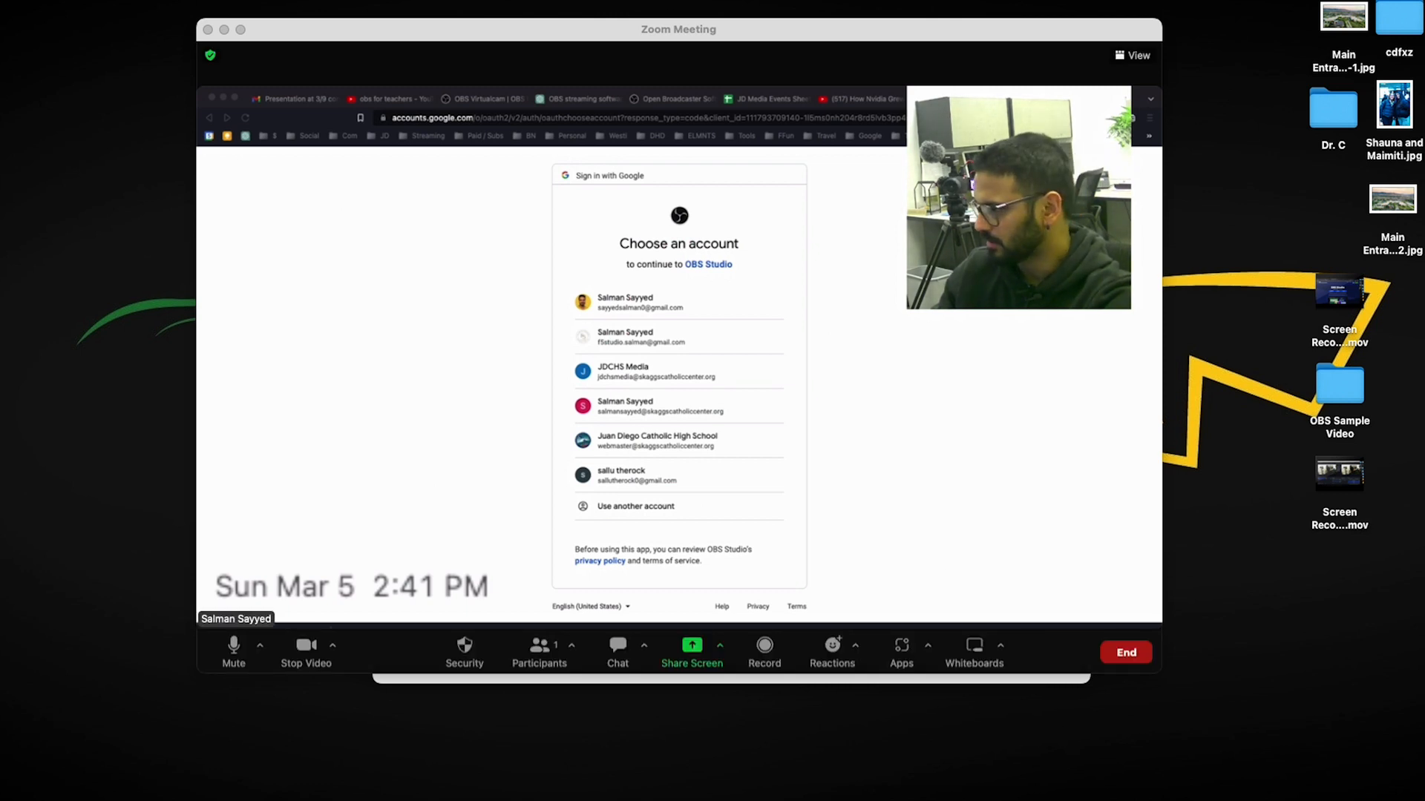